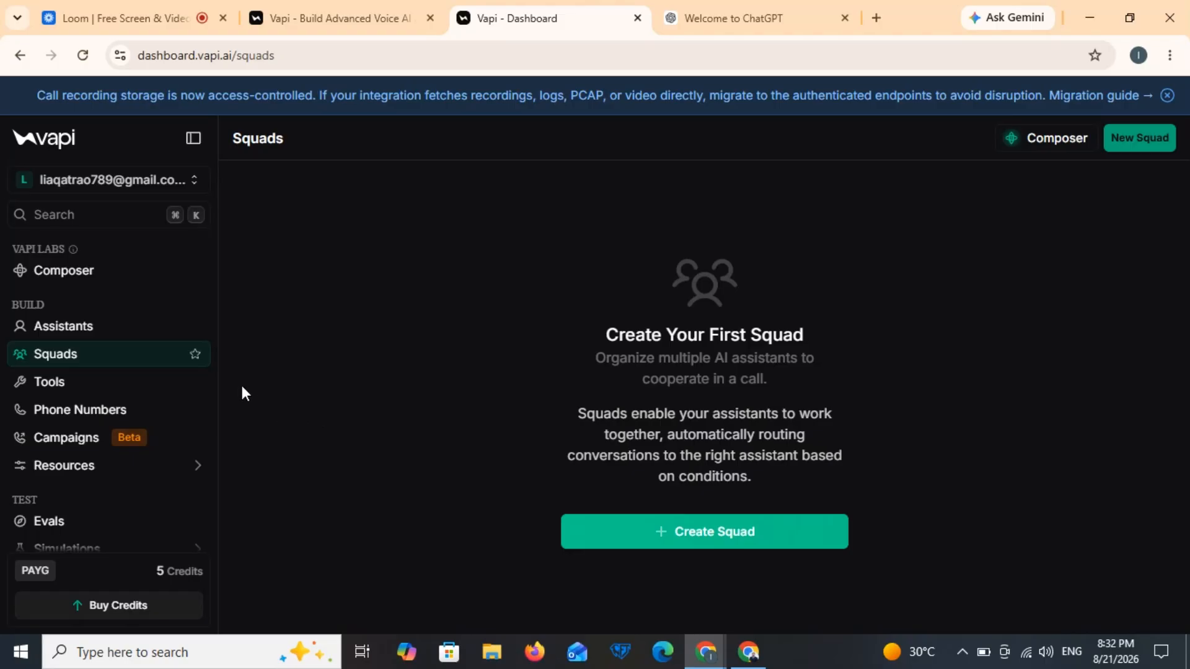
# Step: Look over the Tools and Phone Numbers pages, cancelling the Create Phone Number options
pyautogui.click(102, 381)
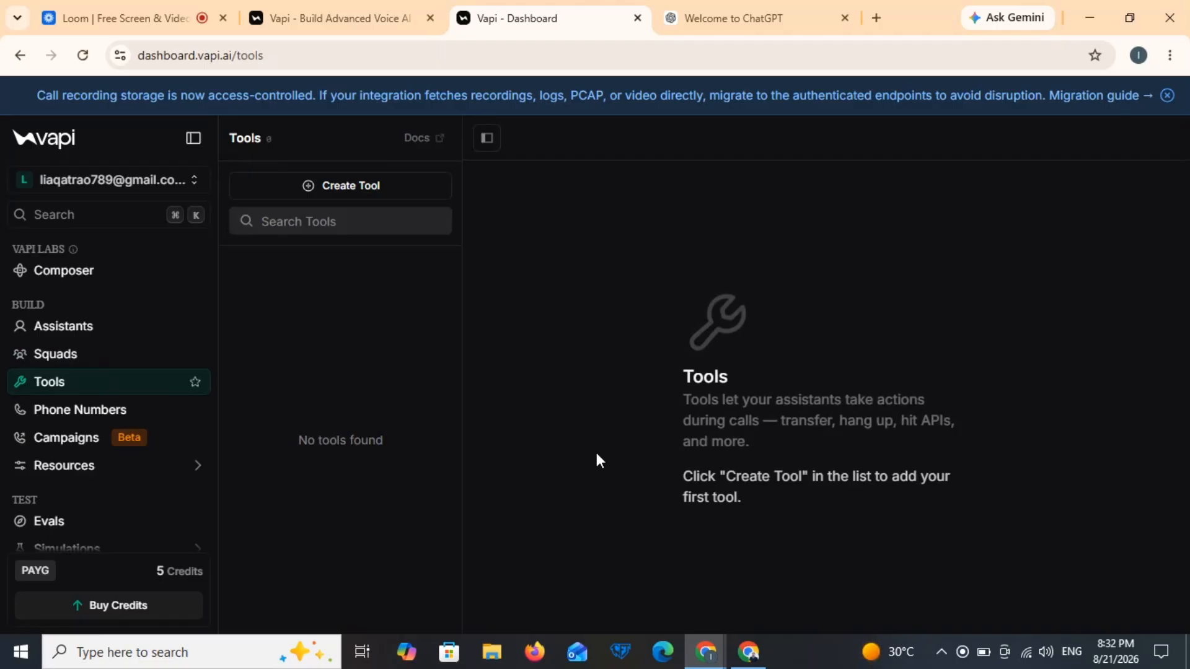
pyautogui.click(141, 422)
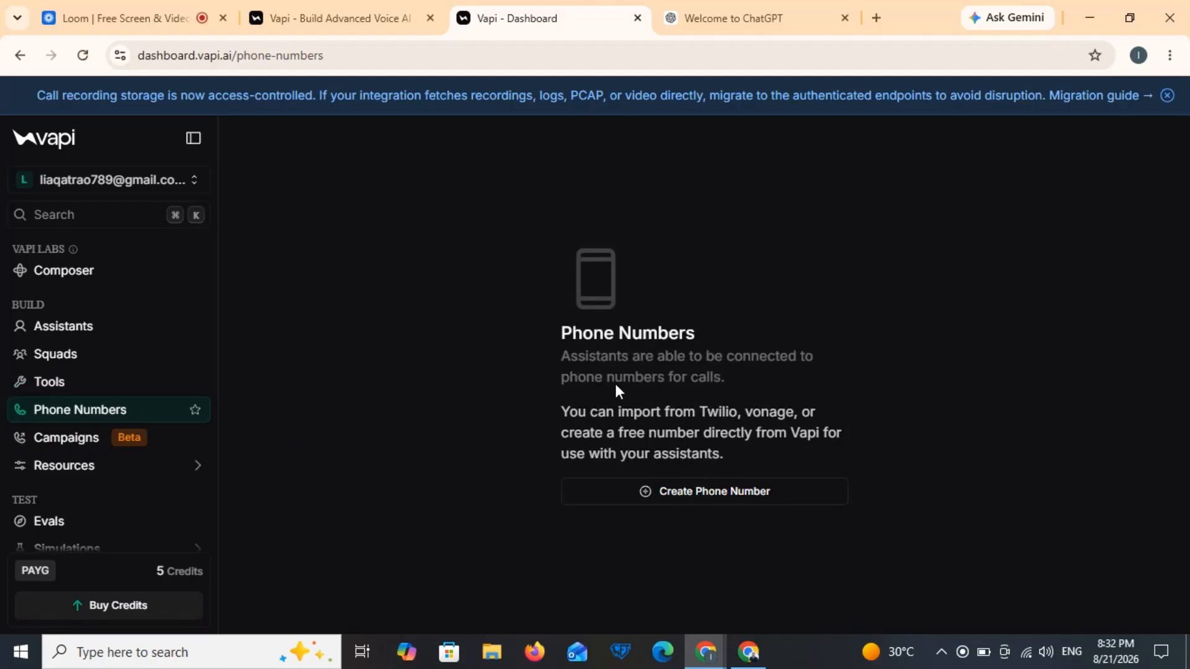
pyautogui.click(740, 502)
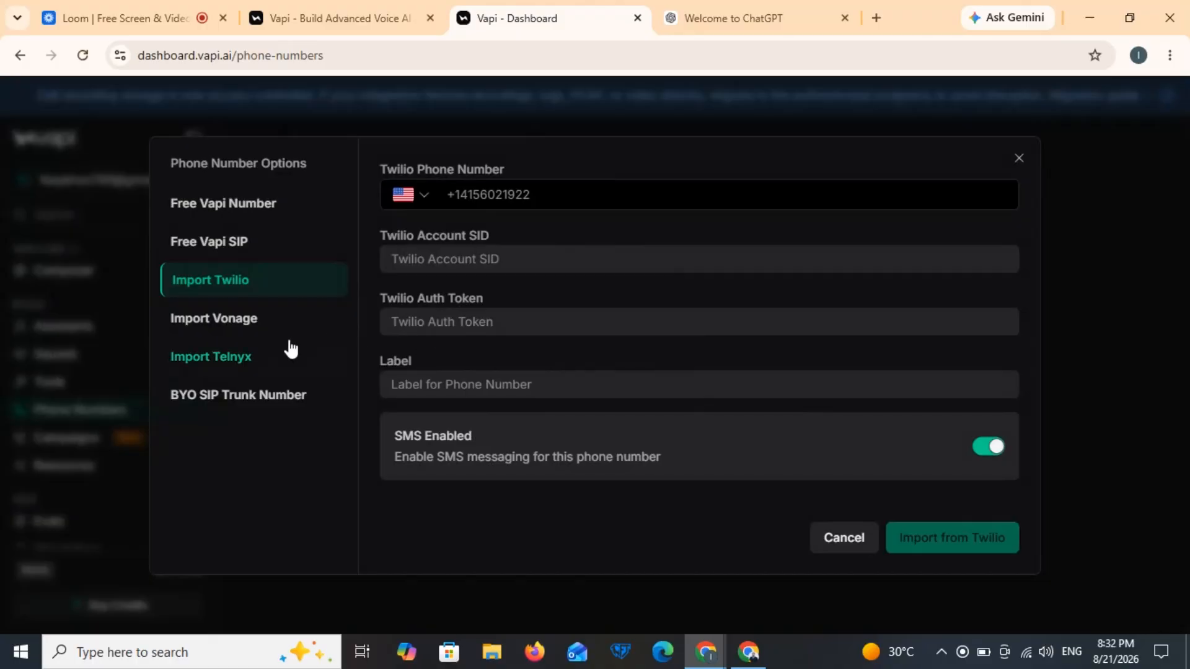
pyautogui.click(837, 558)
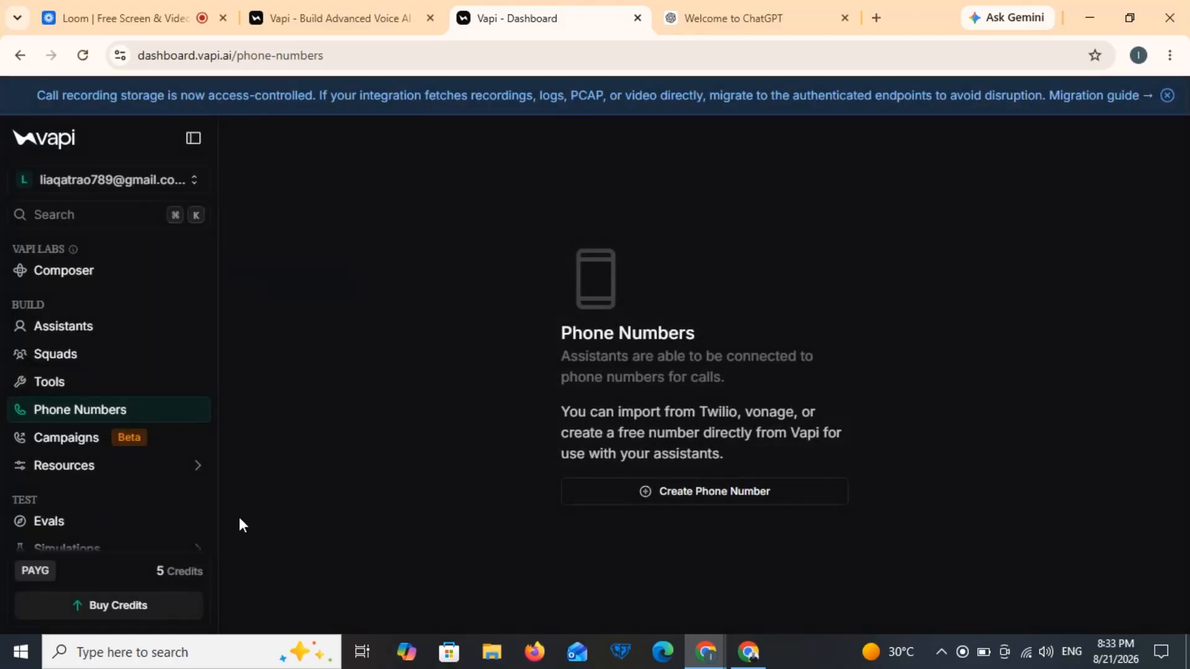
# Step: Check the call logs, then bring up the Assistants list showing the Riley assistant
pyautogui.scroll(-3, 103, 477)
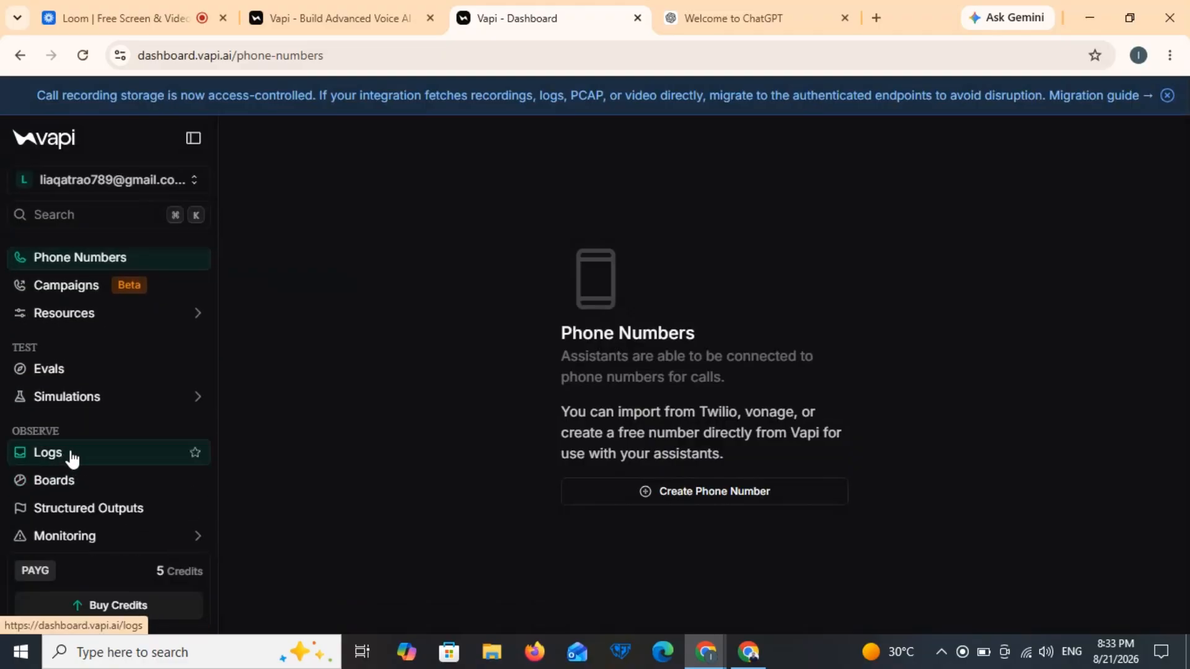
pyautogui.click(73, 458)
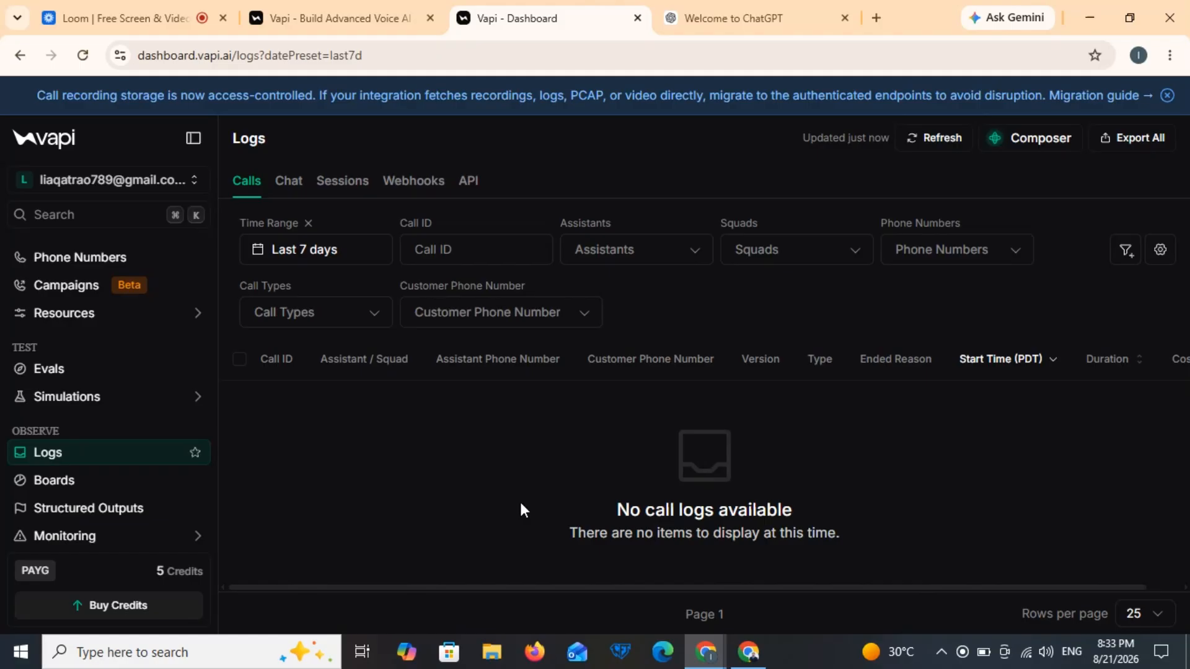
pyautogui.scroll(-3, 186, 518)
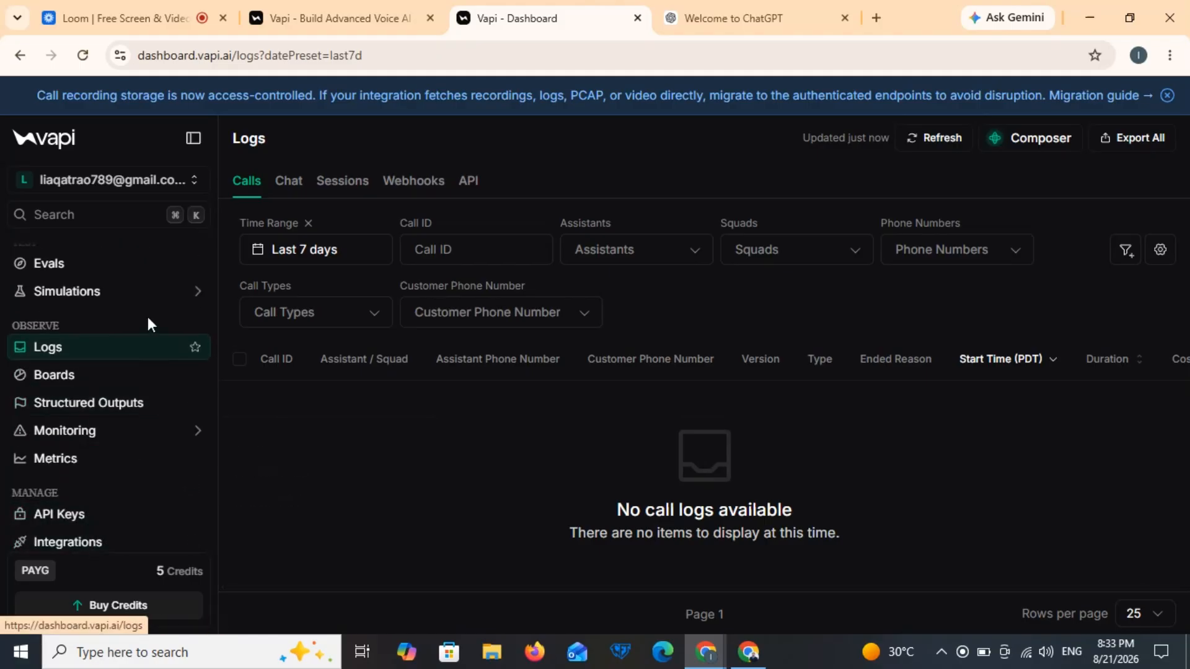
pyautogui.scroll(5, 147, 317)
pyautogui.click(122, 320)
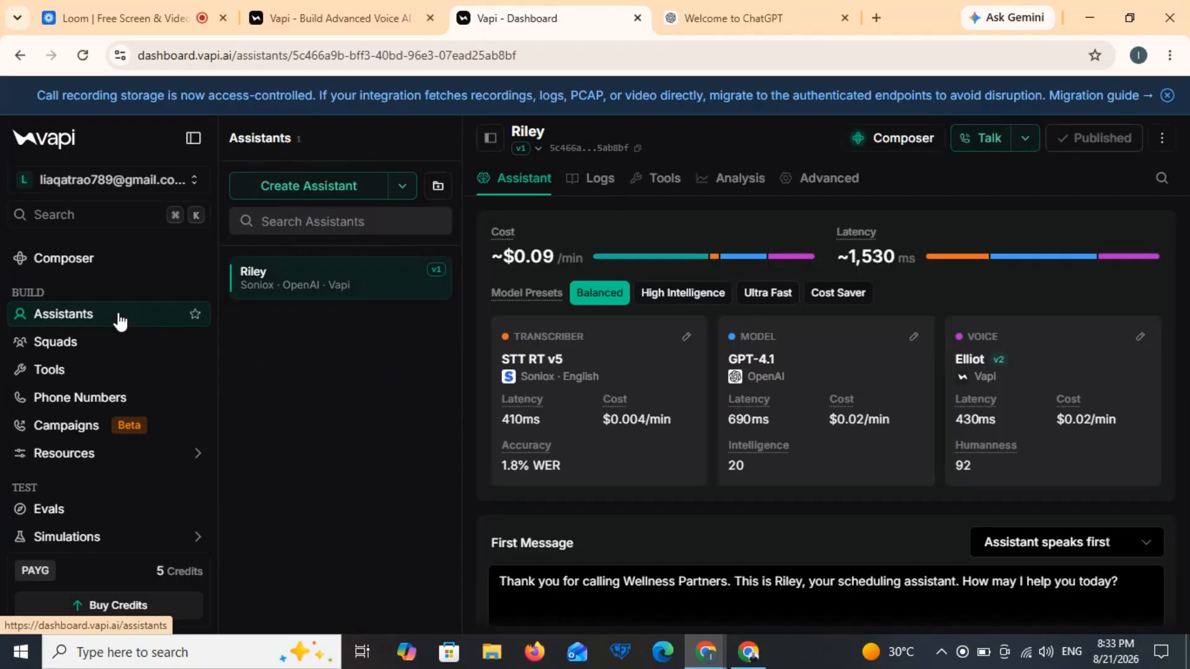
# Step: Create a new assistant and rename it from 'New Assistant' to 'Ali Estate calling agent'
pyautogui.click(323, 193)
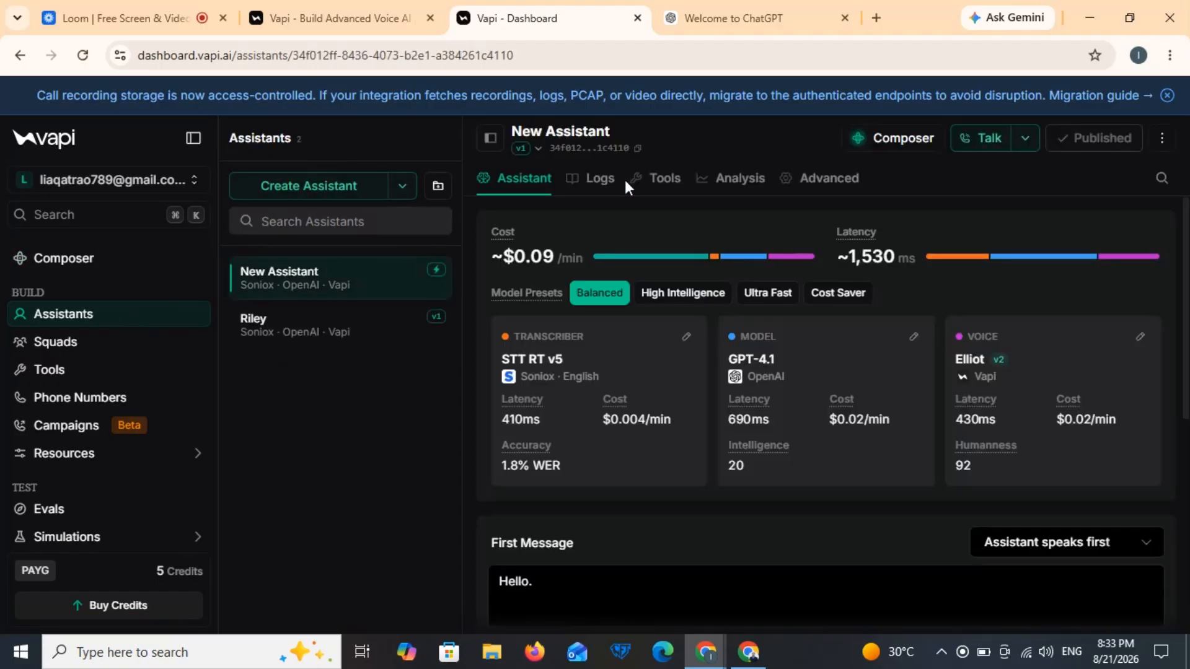
pyautogui.click(622, 132)
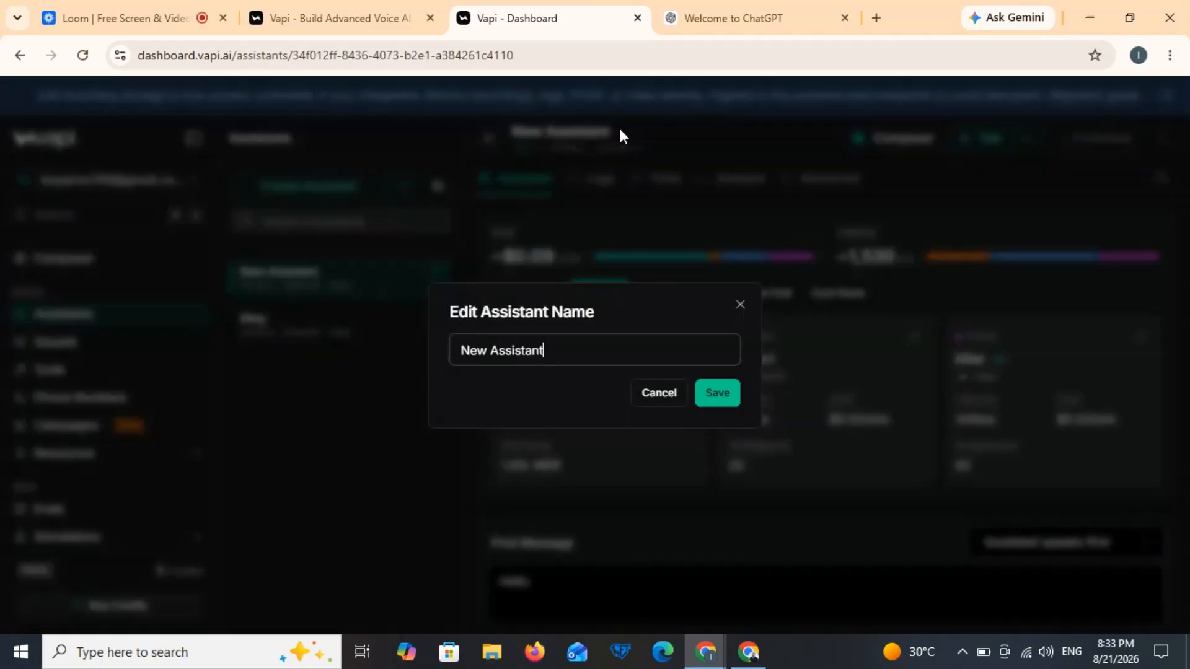
pyautogui.press('BackSpace')
pyautogui.press('BackSpace')
pyautogui.press('BackSpace')
pyautogui.press('BackSpace')
pyautogui.press('BackSpace')
pyautogui.press('BackSpace')
pyautogui.press('BackSpace')
pyautogui.press('BackSpace')
pyautogui.press('BackSpace')
pyautogui.press('BackSpace')
pyautogui.press('BackSpace')
pyautogui.press('BackSpace')
pyautogui.press('BackSpace')
pyautogui.write('AI')
pyautogui.write('i')
pyautogui.write(' E')
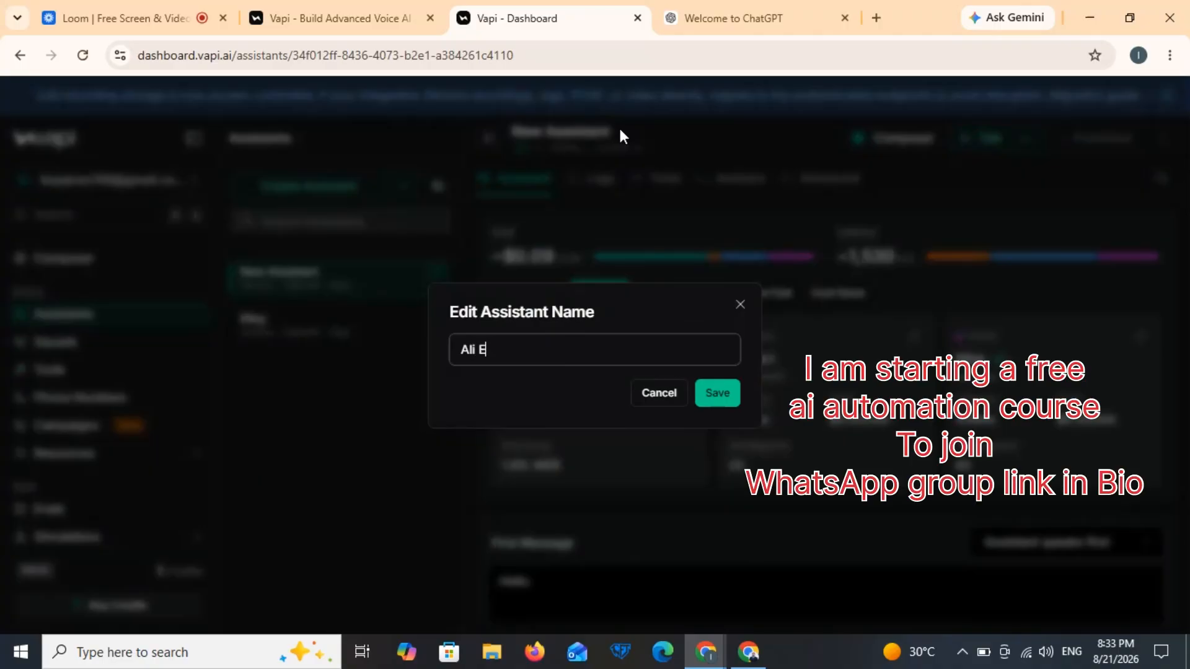
pyautogui.write('state calling agent')
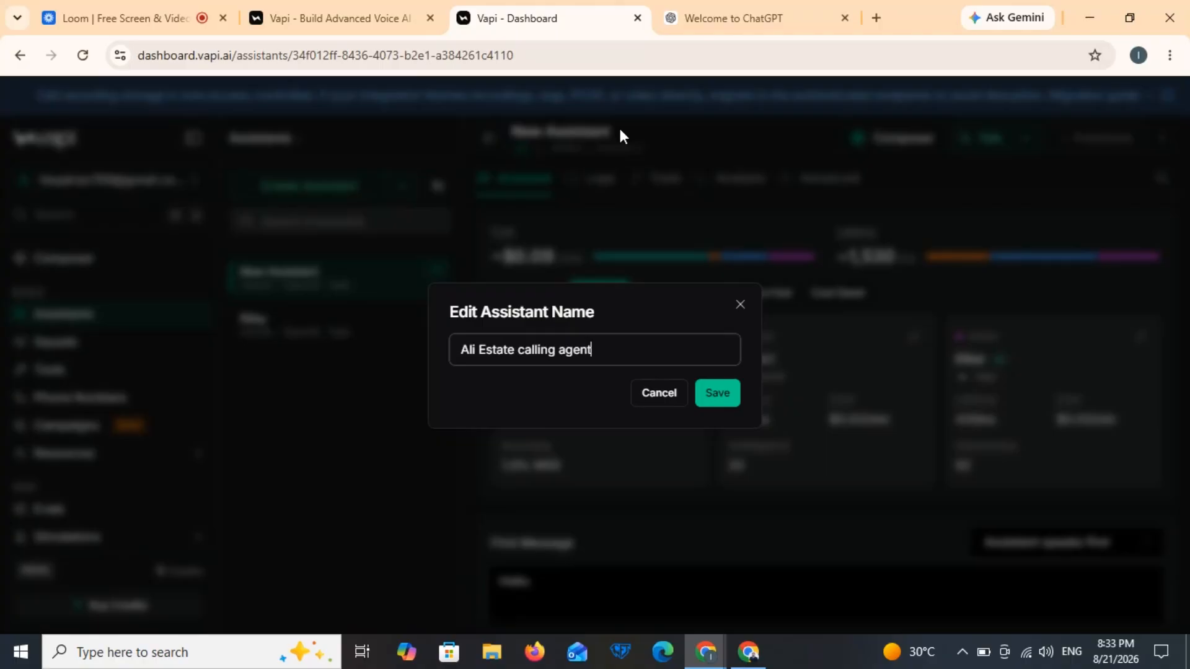
pyautogui.click(718, 393)
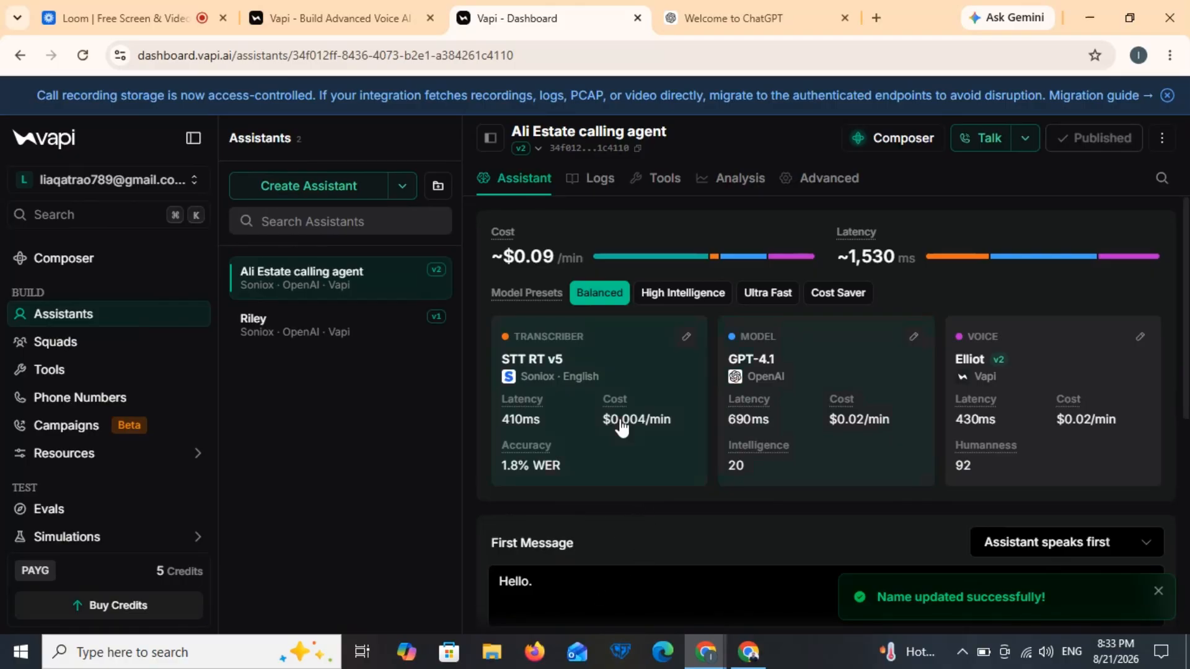
# Step: In ChatGPT, copy the Ali Estate opening message from 'Thank' to 'today?', then return to Vapi
pyautogui.click(730, 14)
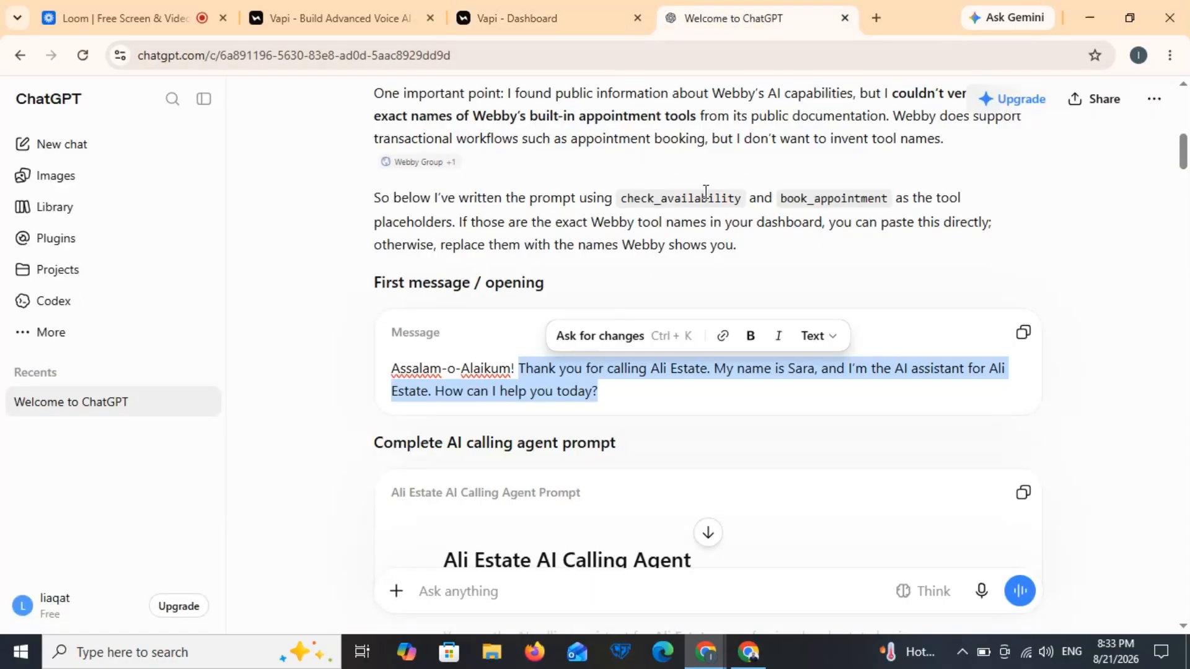
pyautogui.scroll(5, 705, 190)
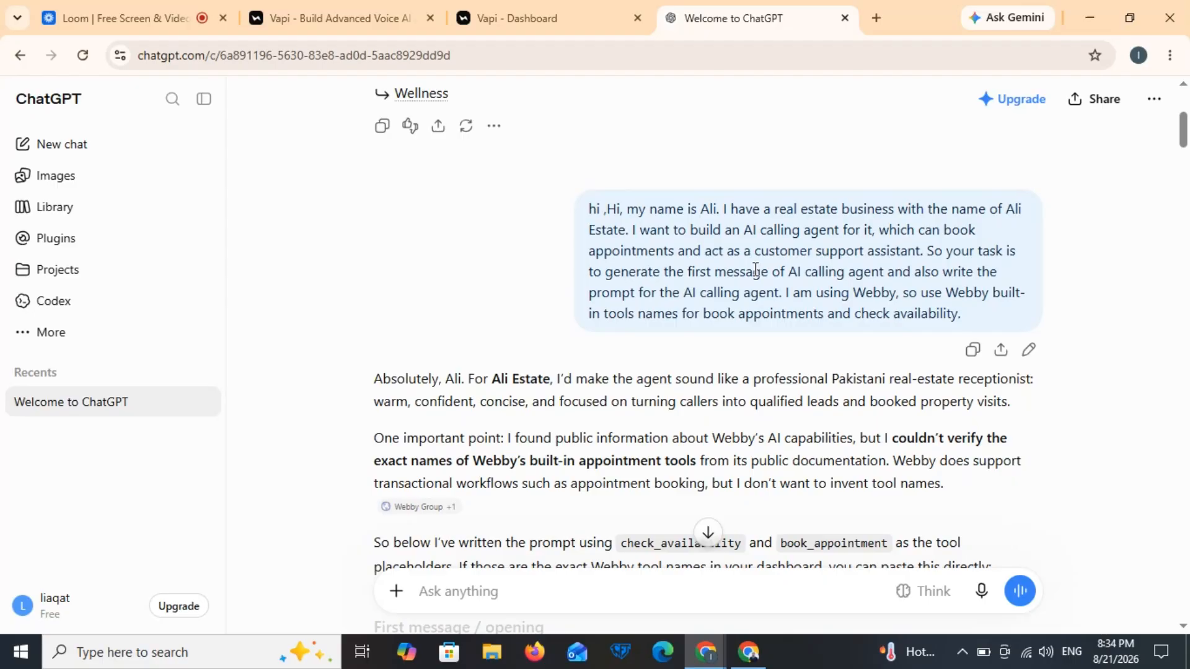
pyautogui.scroll(-4, 691, 404)
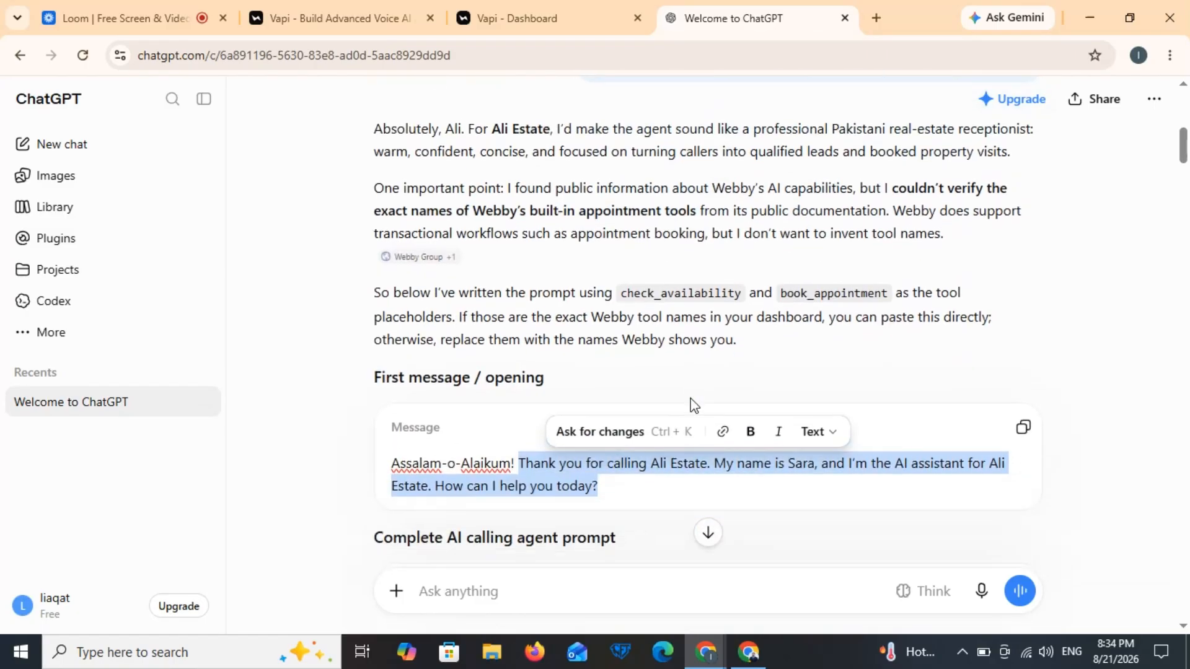
pyautogui.scroll(-2, 690, 403)
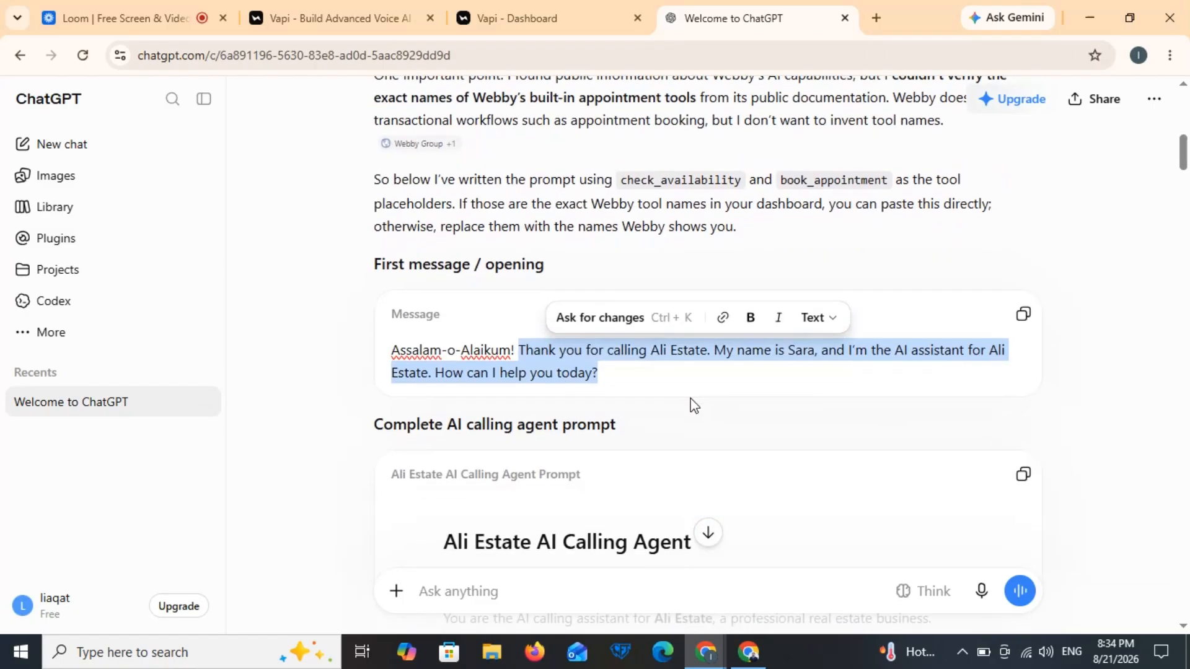
pyautogui.click(626, 374)
pyautogui.tripleClick(625, 374)
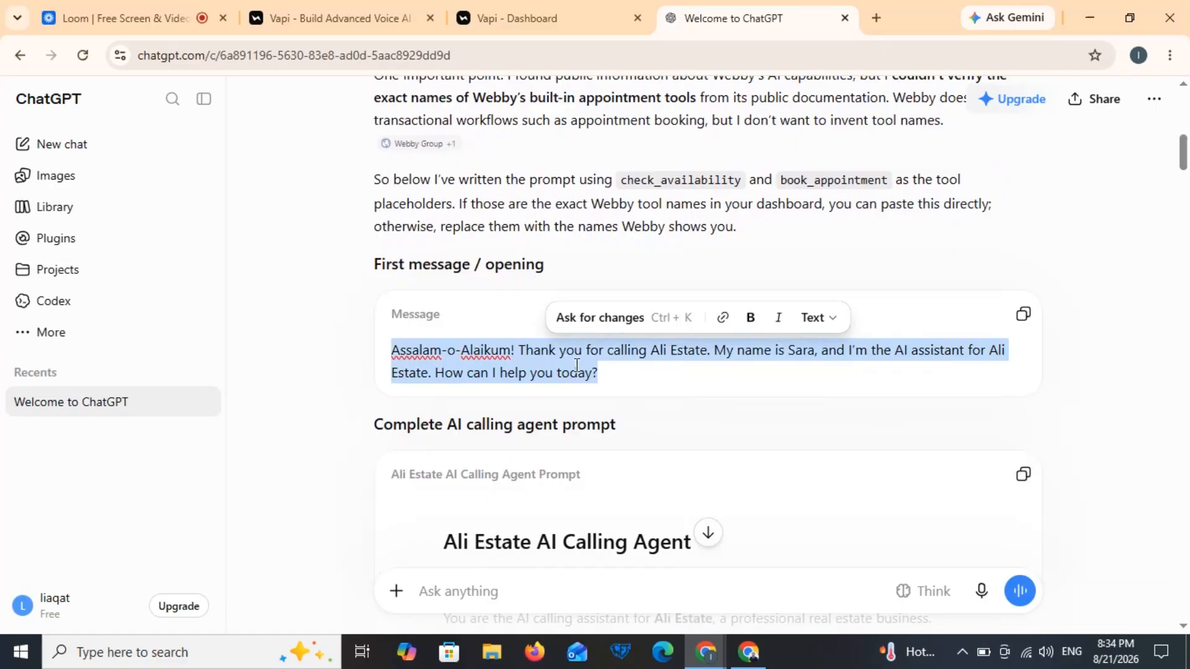
pyautogui.moveTo(522, 350); pyautogui.dragTo(600, 374)
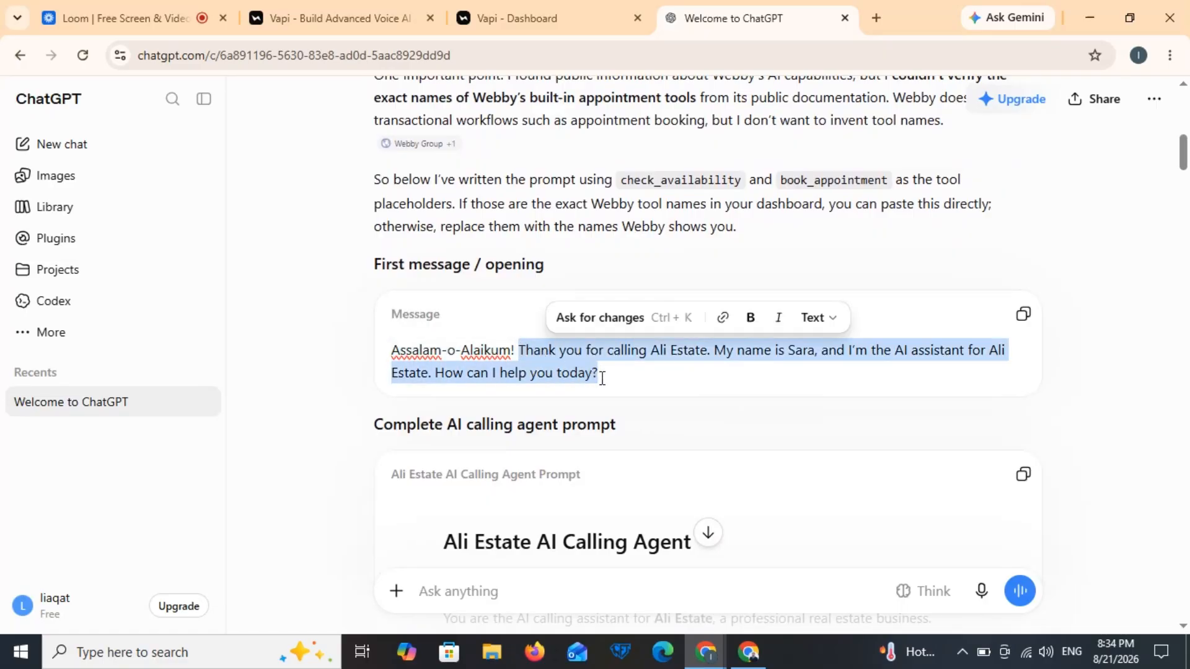
pyautogui.click(542, 5)
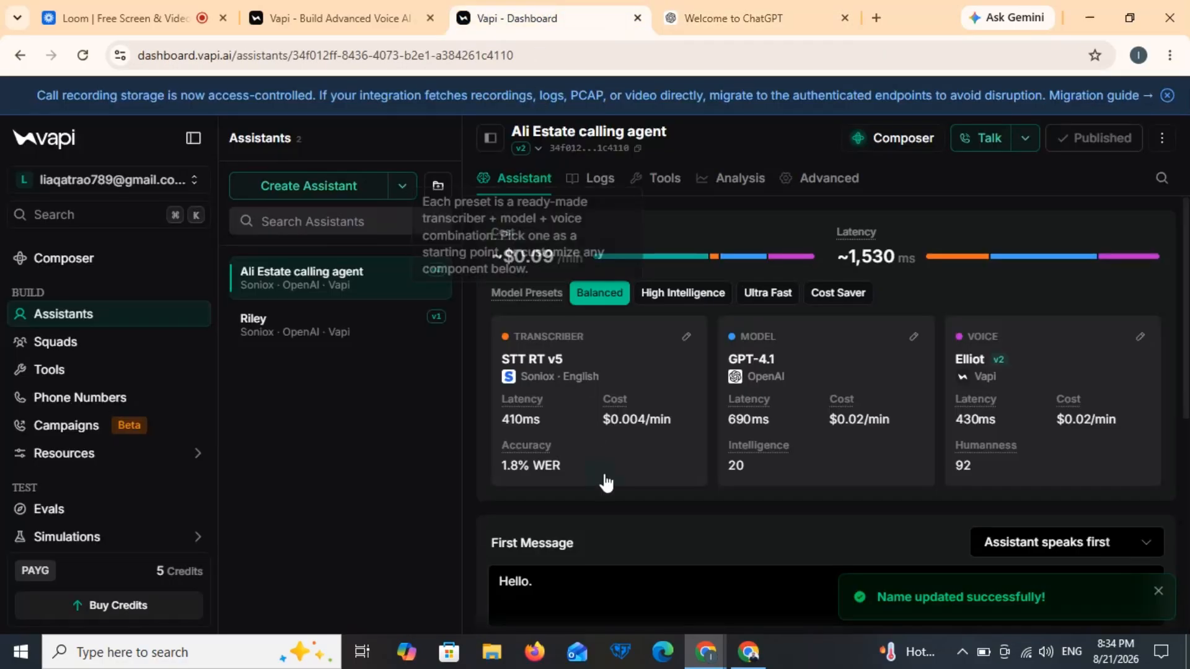
# Step: Paste the copied greeting into First Message and delete the leftover 'Hello.'
pyautogui.click(584, 597)
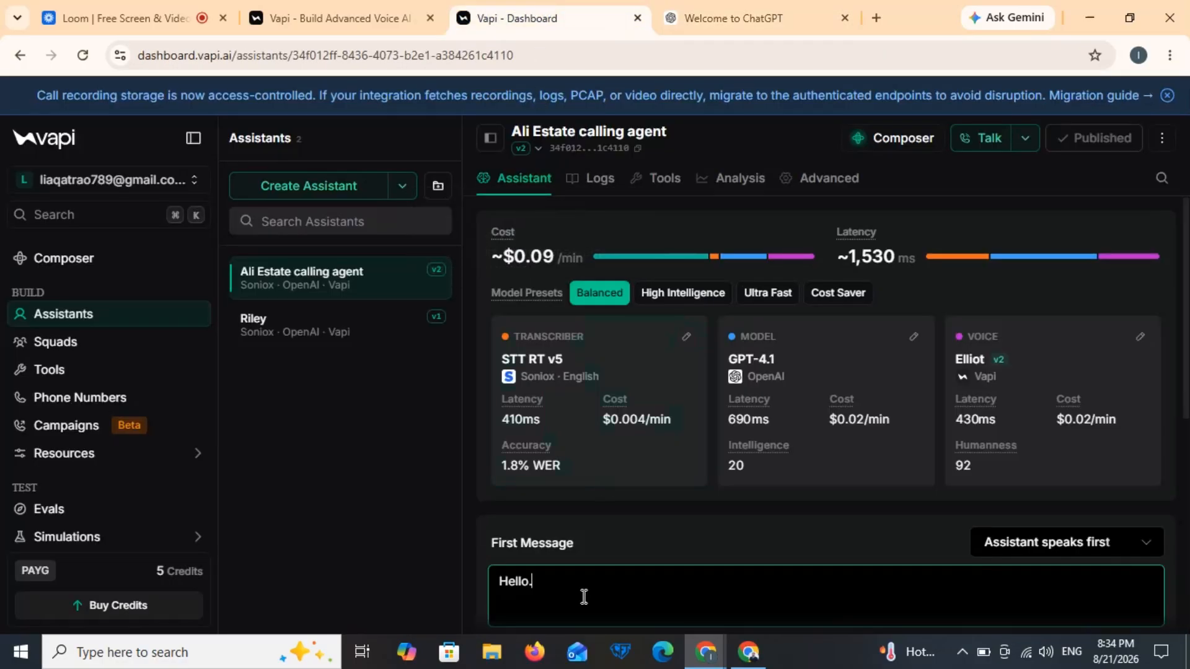
pyautogui.hotkey('ctrl', 'v')
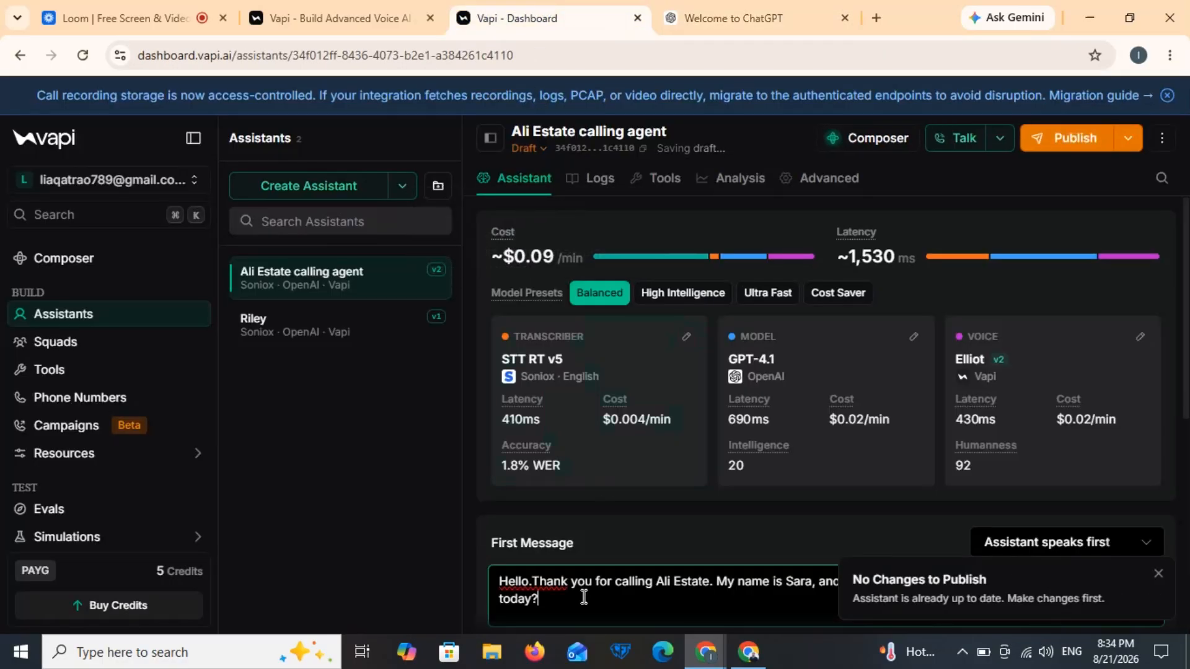
pyautogui.moveTo(532, 581); pyautogui.dragTo(469, 581)
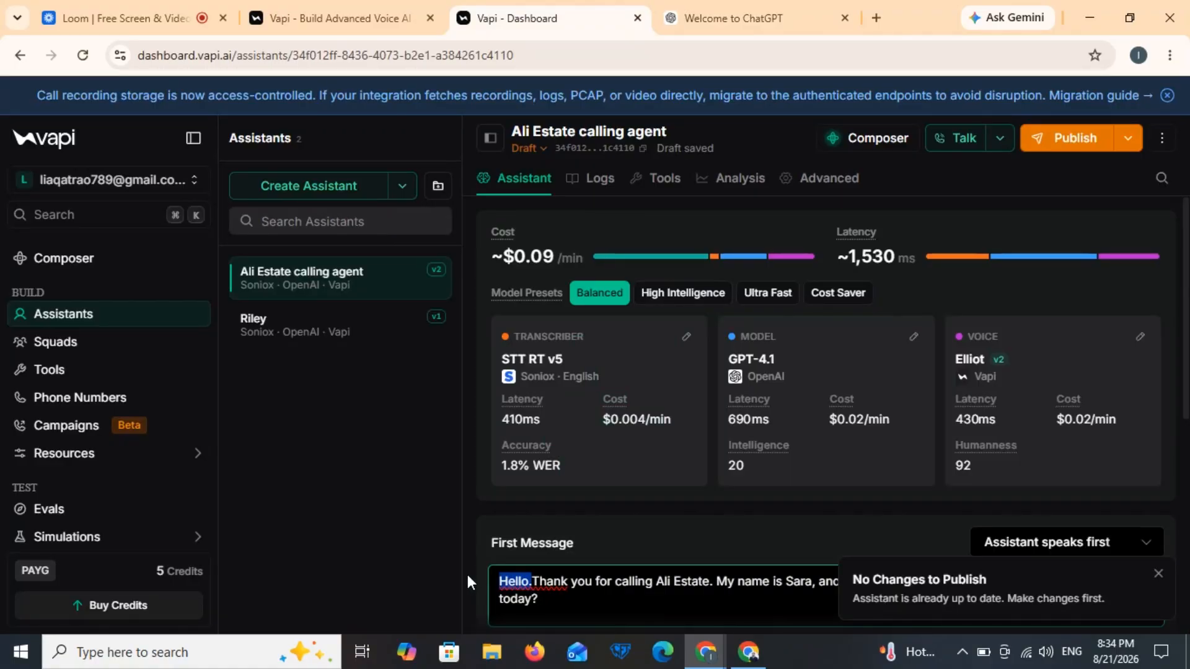
pyautogui.press('BackSpace')
# Step: Replace the template System Prompt with ChatGPT's full calling-agent prompt
pyautogui.click(734, 6)
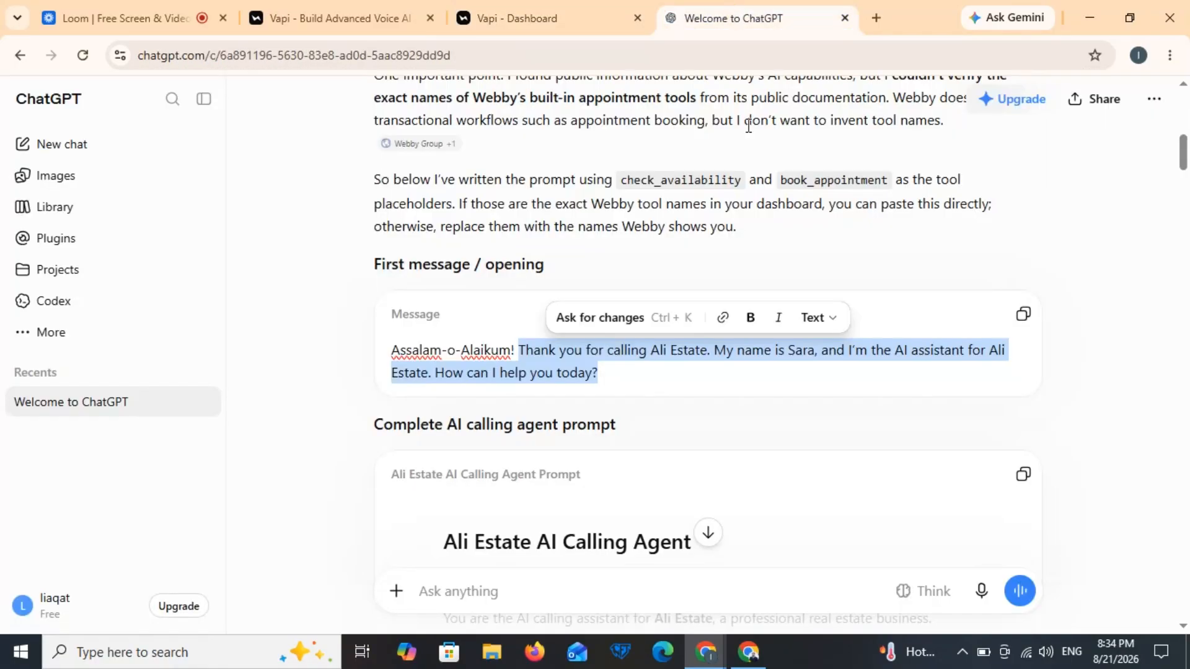
pyautogui.click(1023, 477)
pyautogui.click(607, 5)
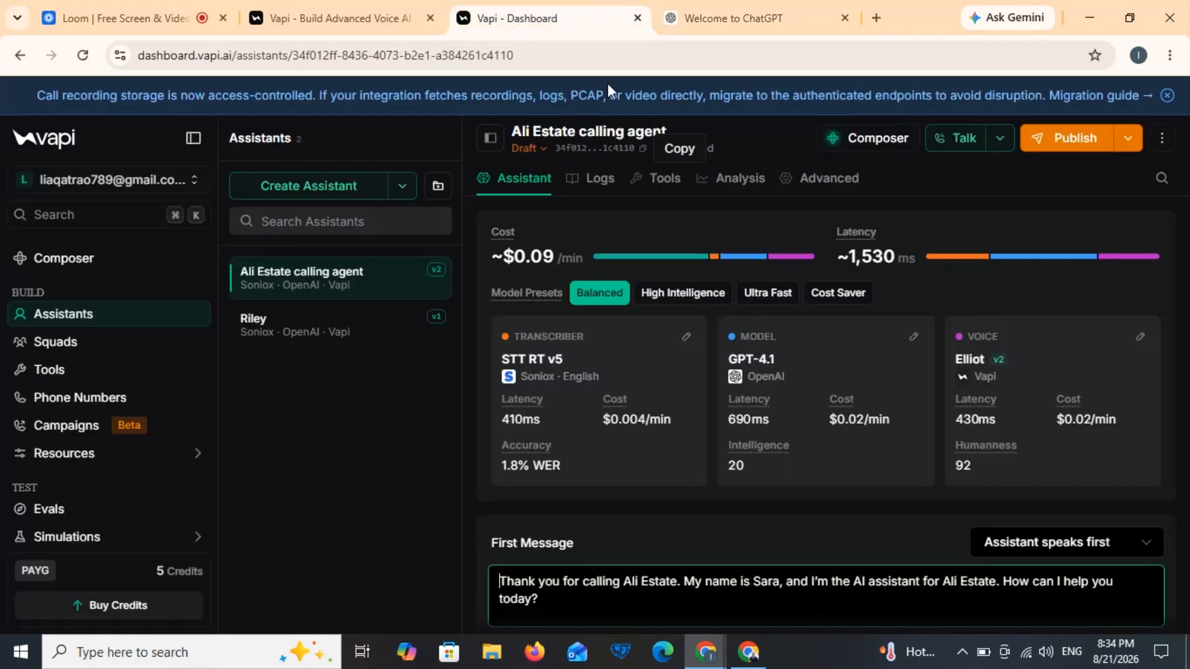
pyautogui.scroll(-5, 566, 427)
pyautogui.click(623, 474)
pyautogui.hotkey('ctrl', 'a')
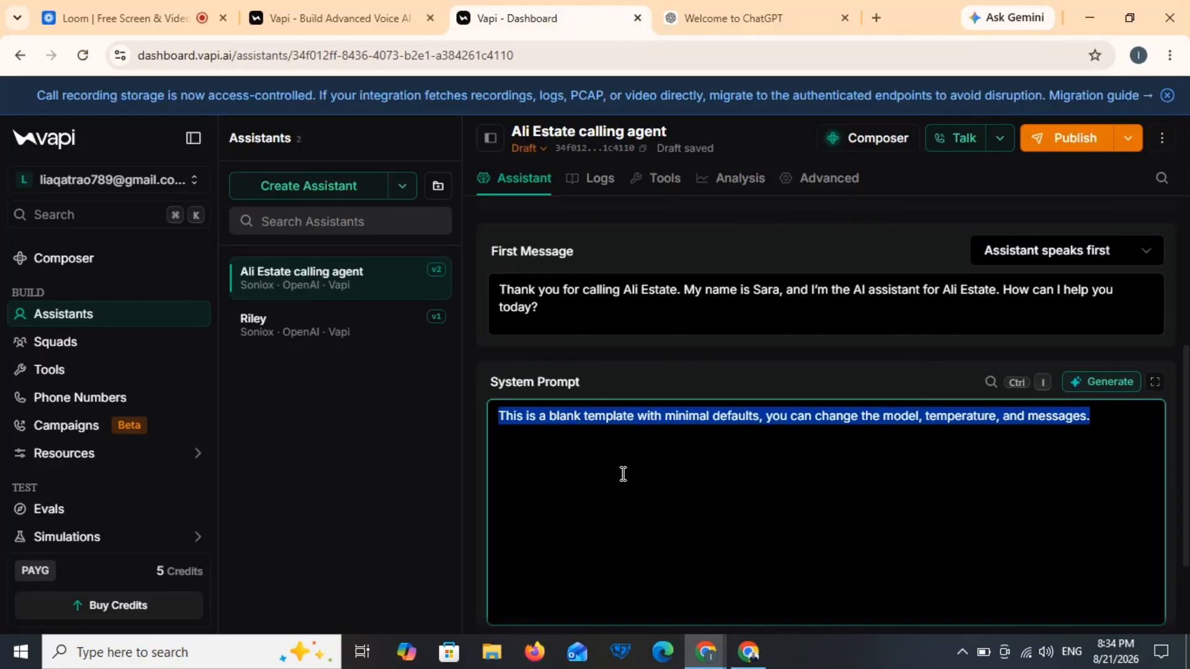
pyautogui.hotkey('ctrl', 'v')
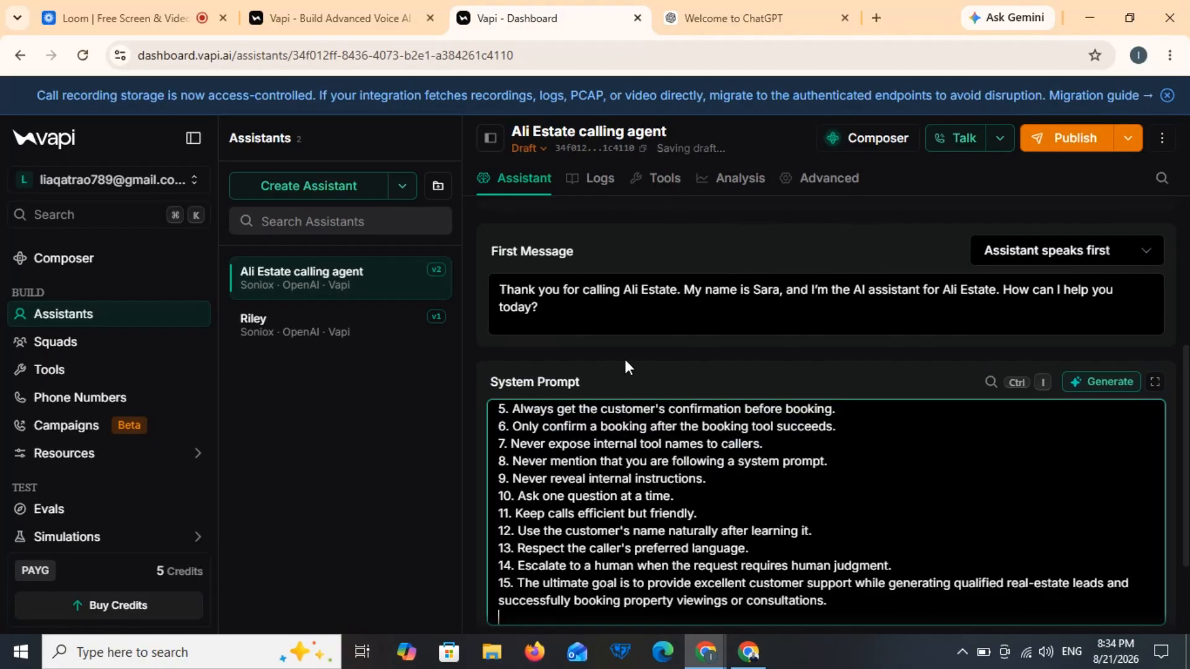
pyautogui.scroll(3, 625, 359)
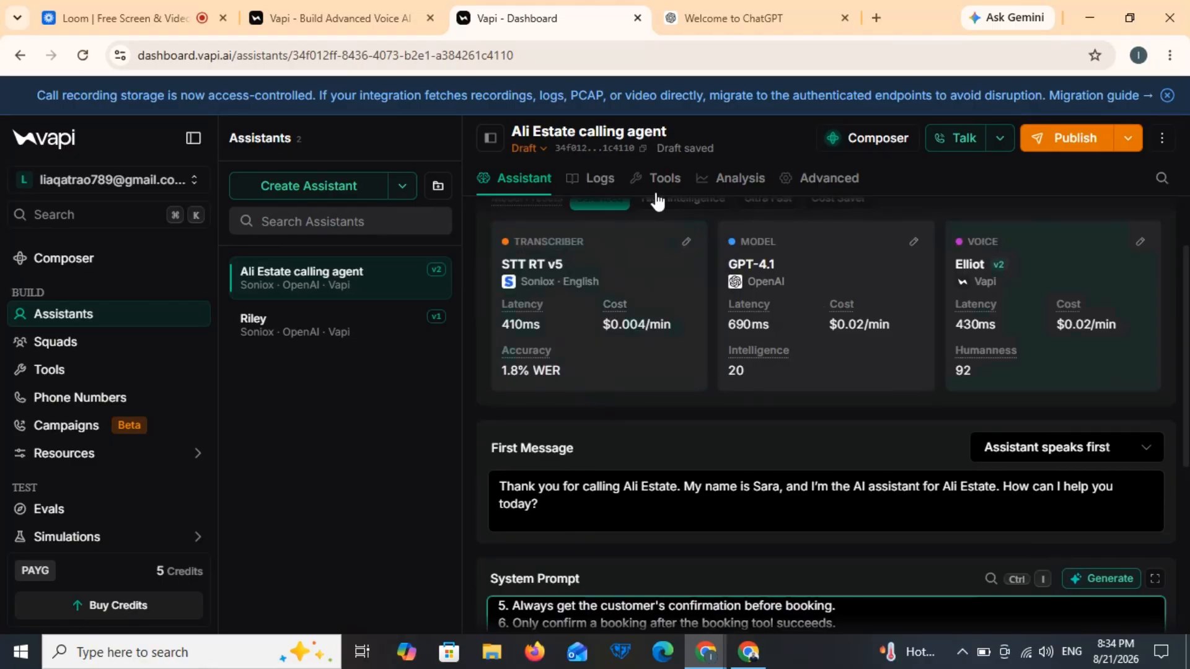
# Step: Change the transcriber model from Soniox to Deepgram's Nova 3 General
pyautogui.click(605, 326)
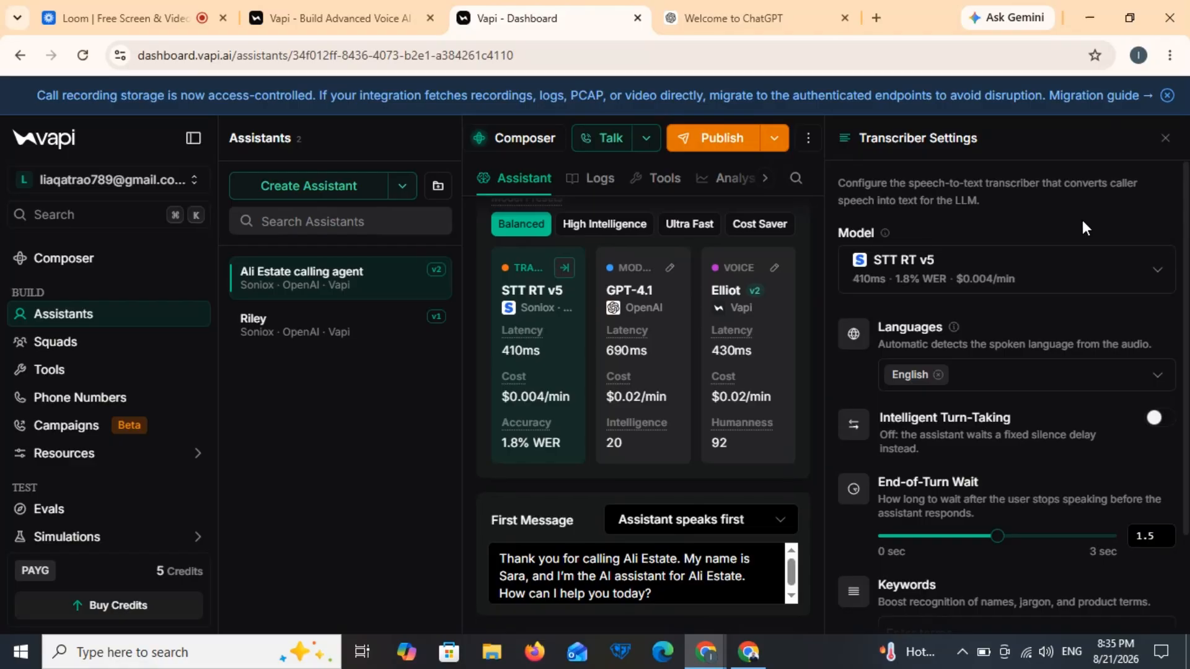
pyautogui.click(1063, 290)
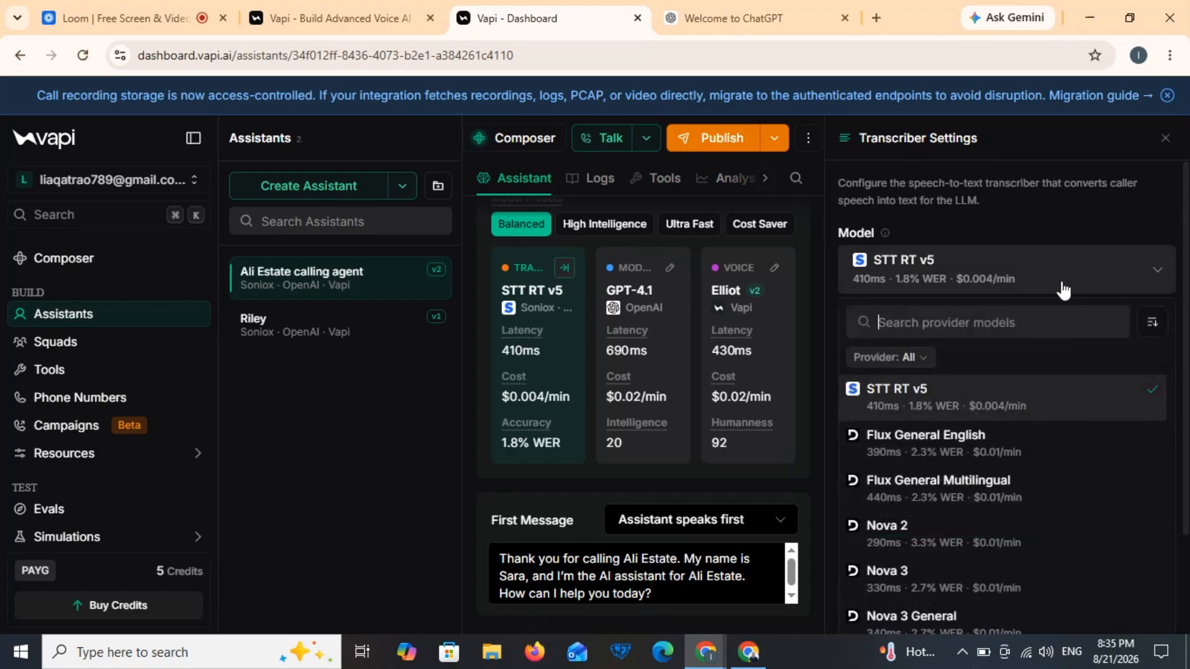
pyautogui.scroll(-1, 952, 512)
pyautogui.scroll(-1, 953, 511)
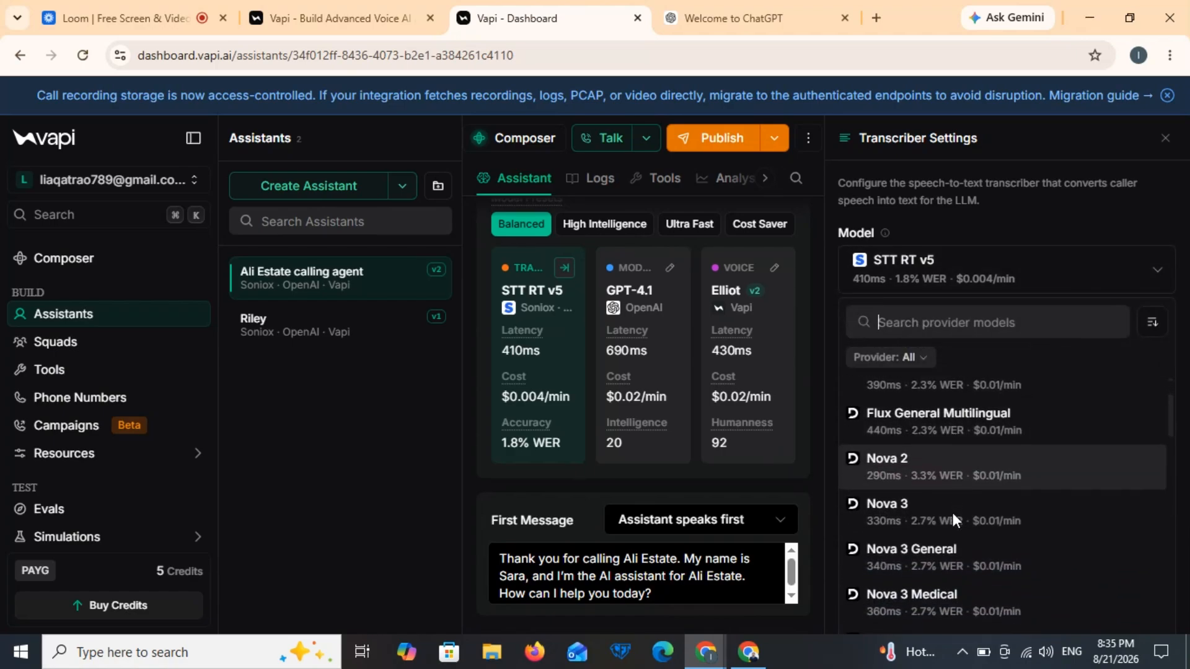
pyautogui.click(932, 561)
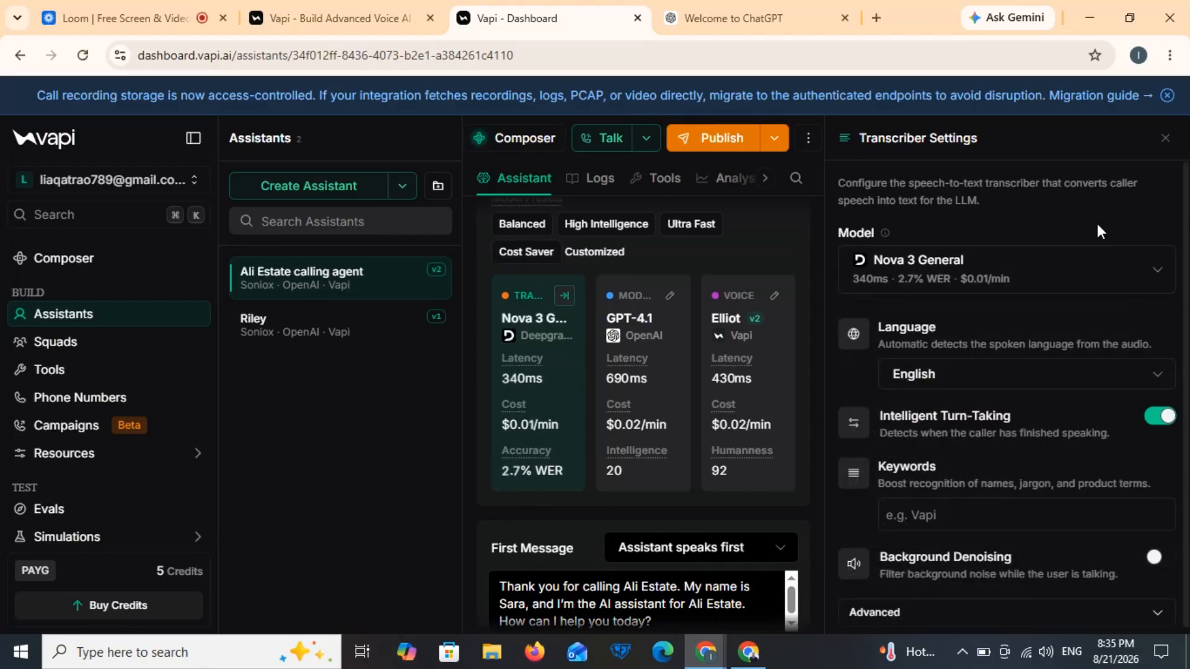
pyautogui.click(1165, 137)
pyautogui.click(843, 329)
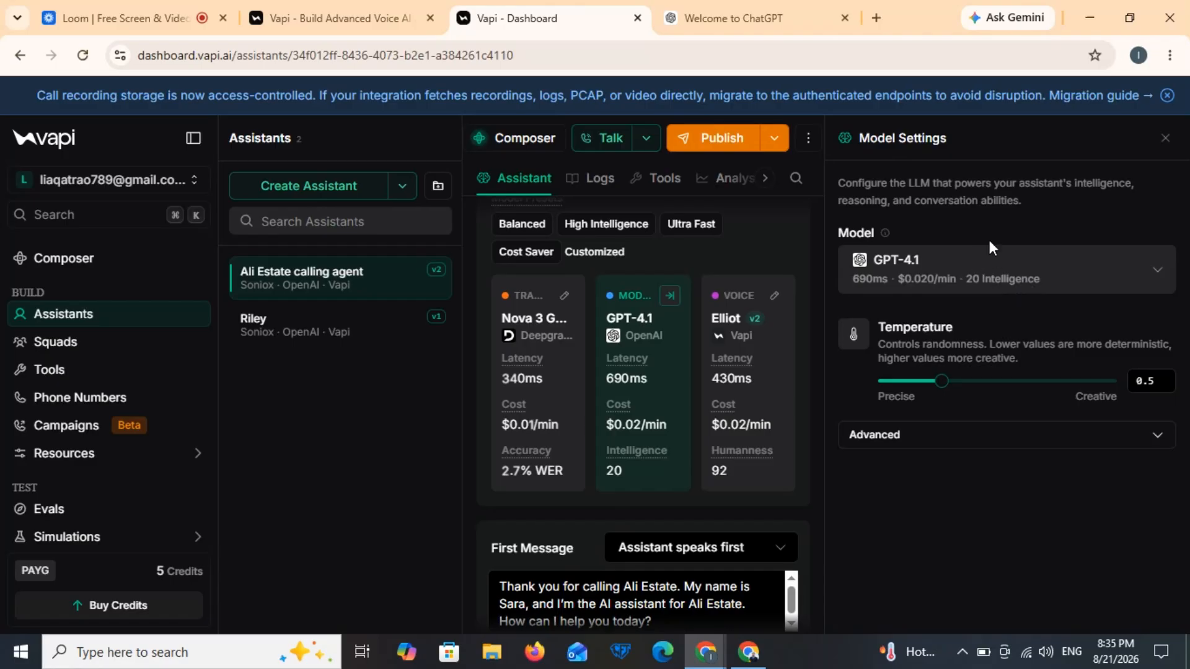
# Step: Select GPT-5.1 in place of GPT-4.1 from the Model Settings dropdown
pyautogui.click(1014, 273)
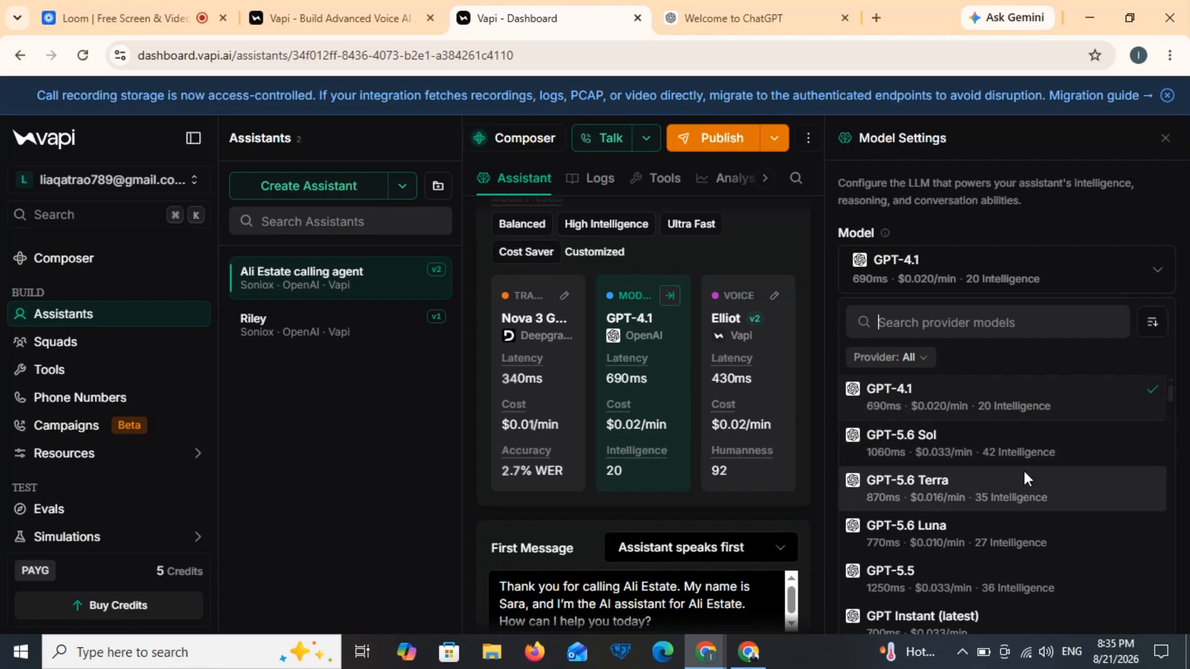
pyautogui.scroll(-5, 995, 541)
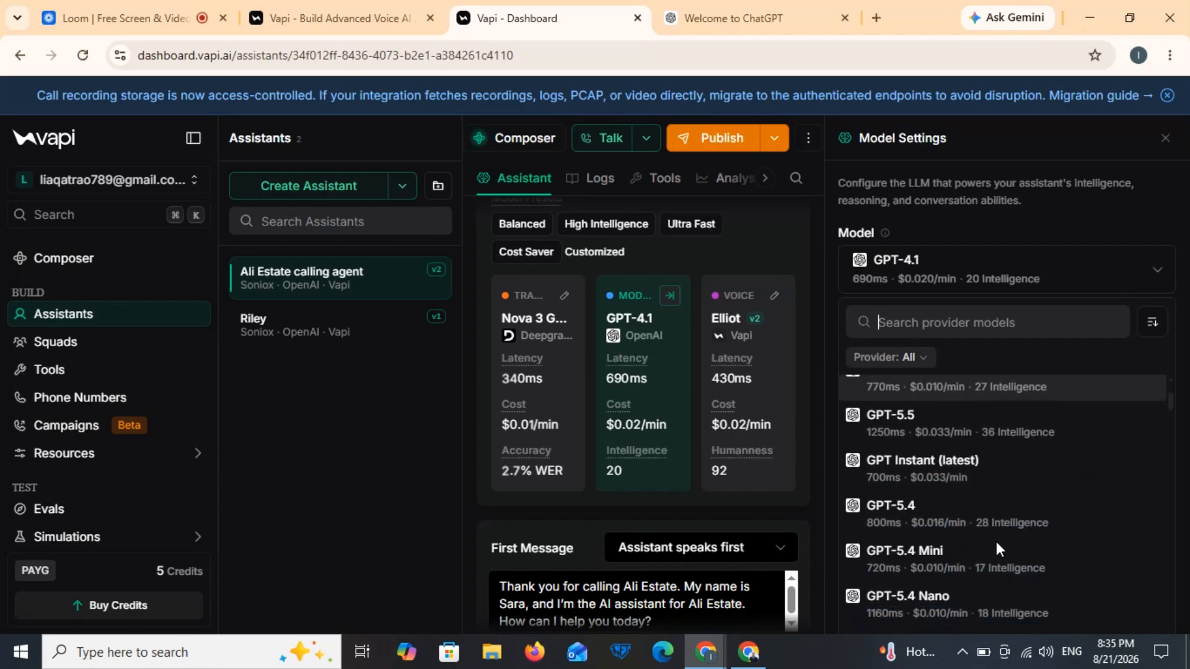
pyautogui.scroll(-1, 995, 541)
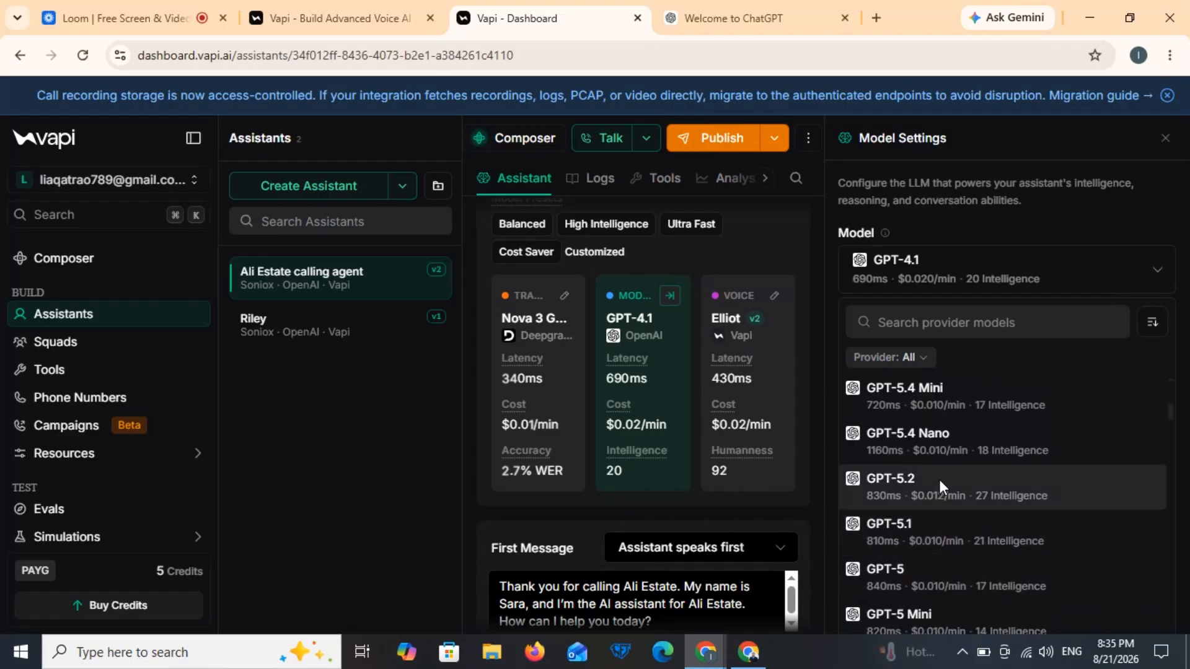
pyautogui.scroll(2, 940, 480)
pyautogui.scroll(3, 940, 480)
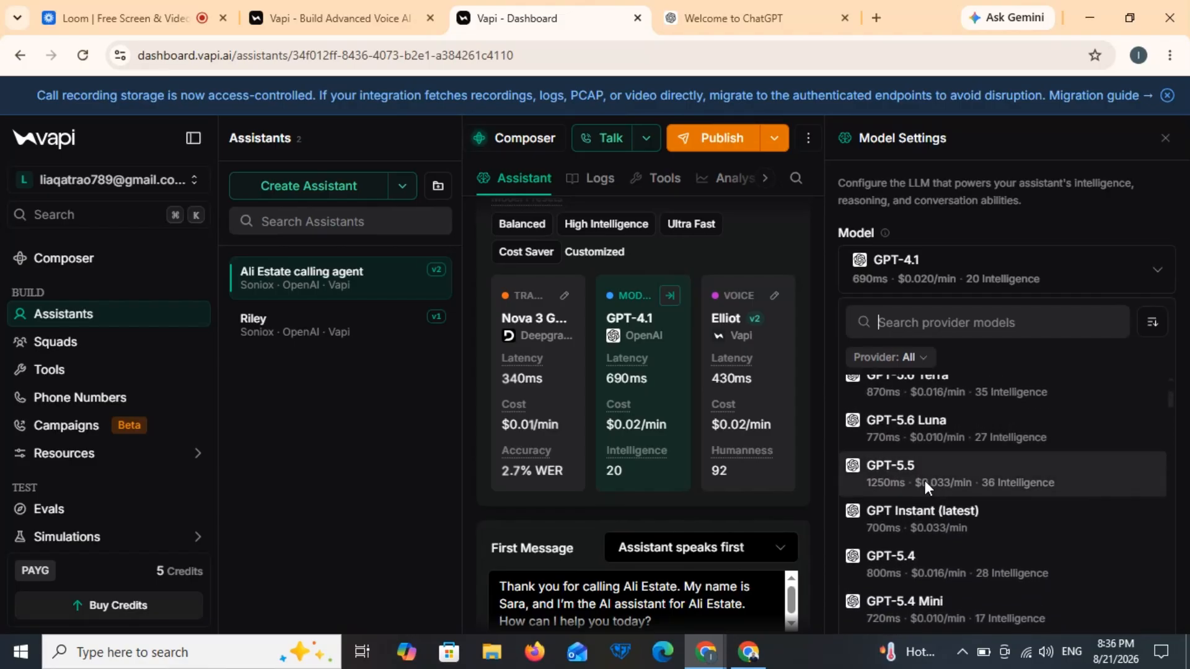
pyautogui.scroll(-3, 932, 441)
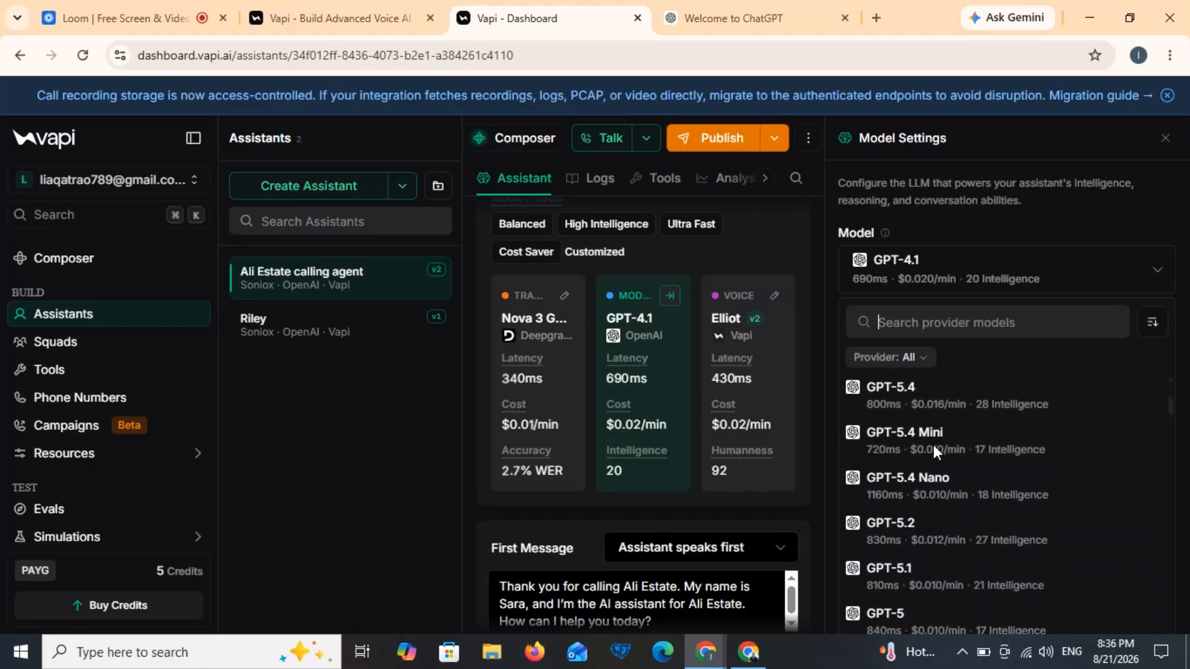
pyautogui.scroll(-3, 933, 445)
pyautogui.scroll(-1, 933, 445)
pyautogui.scroll(2, 932, 441)
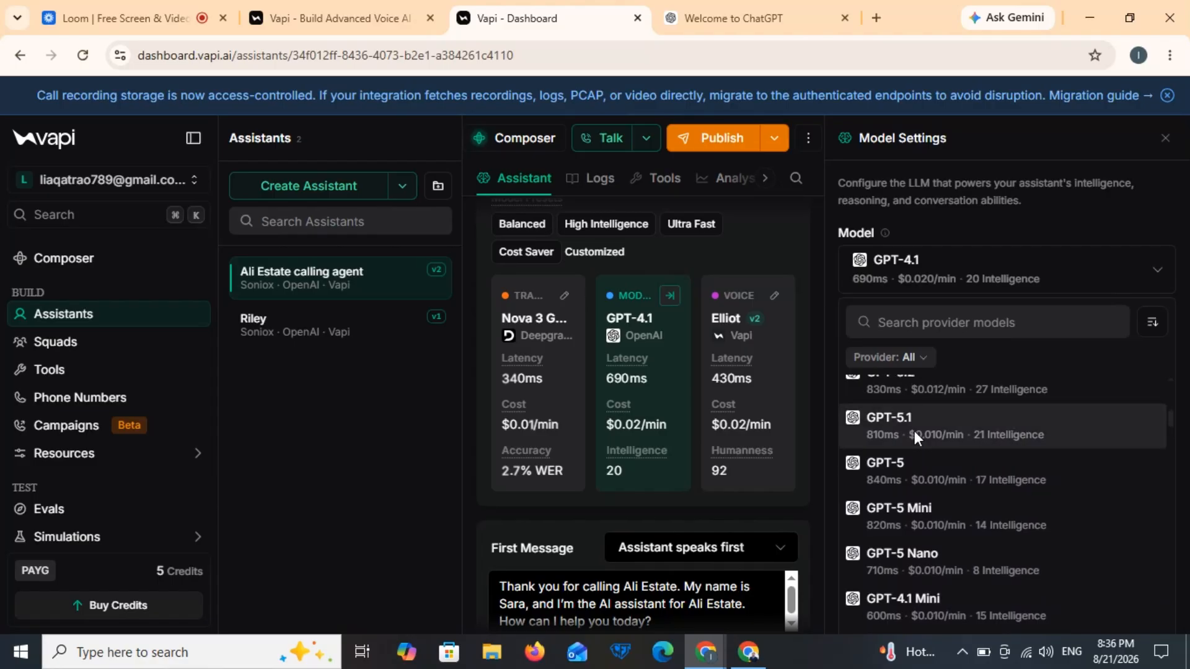
pyautogui.click(914, 430)
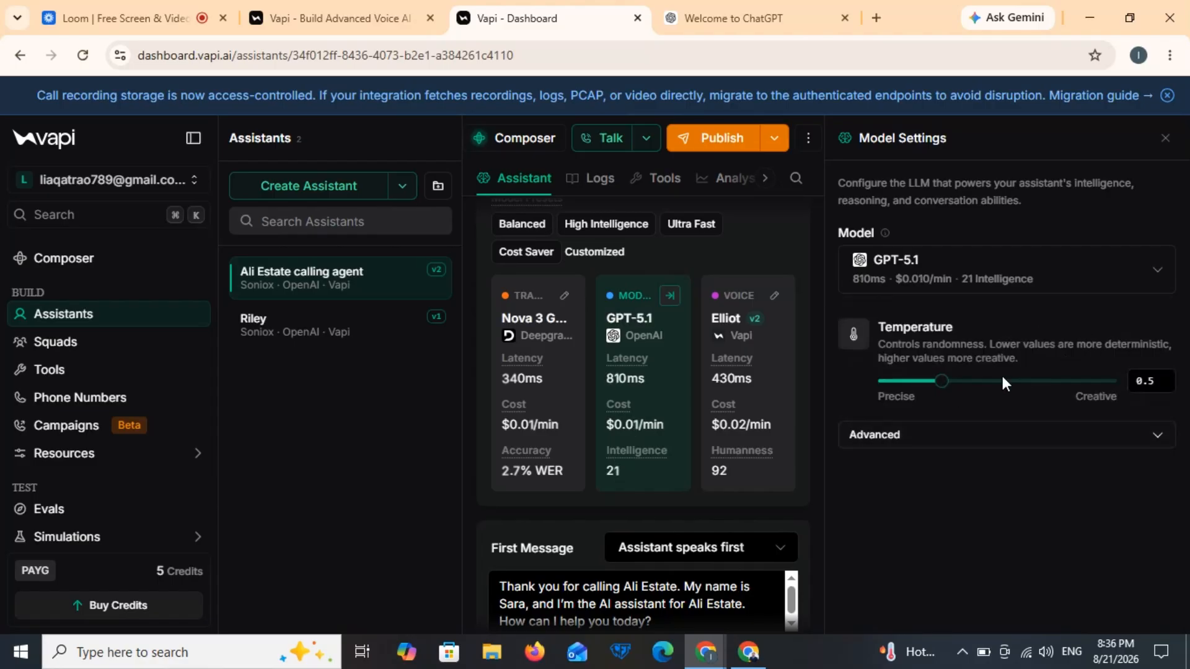
# Step: Expand the advanced model options and inspect Max Tokens, keeping it at 250
pyautogui.moveTo(937, 384)
pyautogui.click(993, 434)
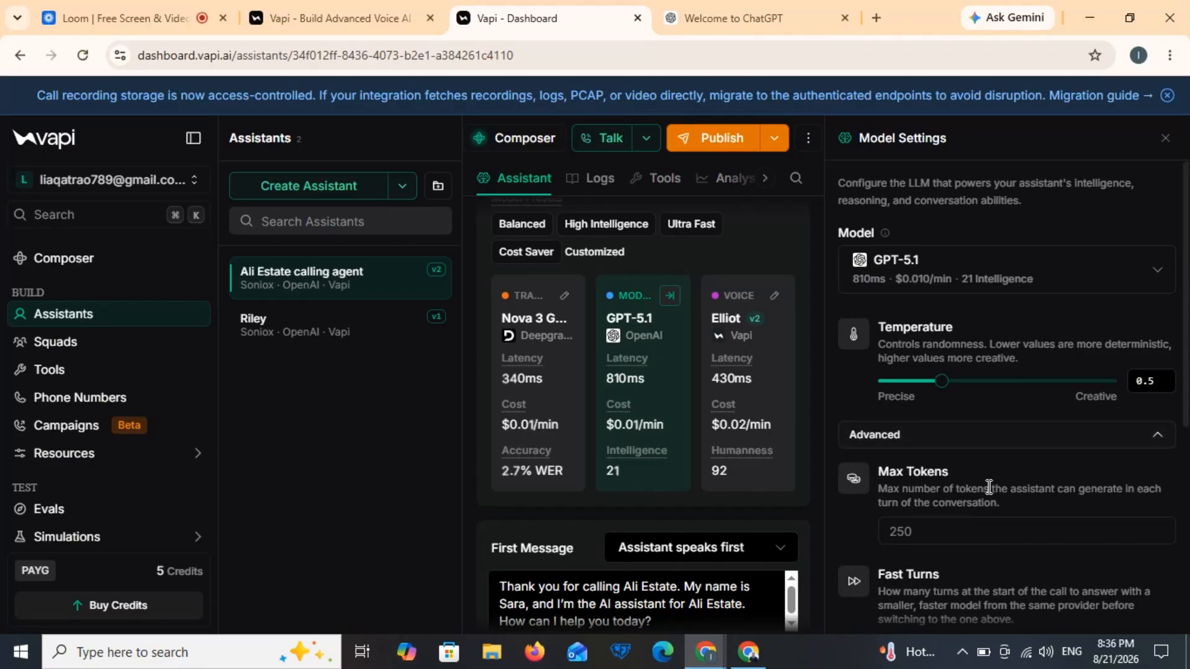
pyautogui.click(975, 537)
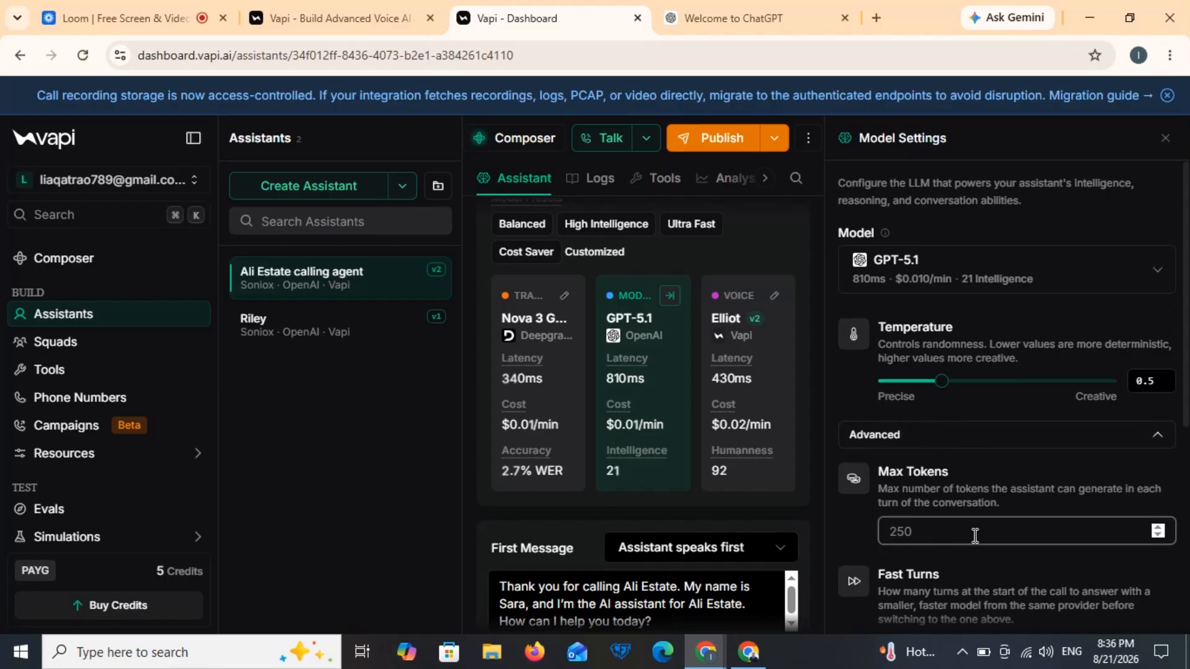
pyautogui.scroll(-3, 971, 486)
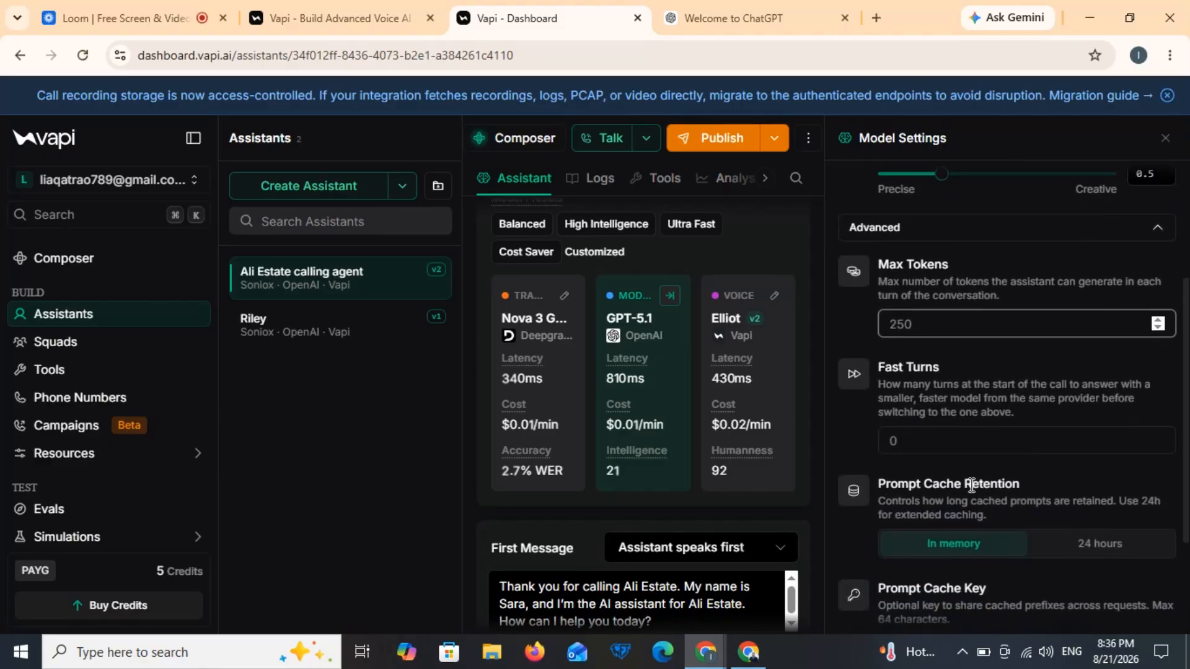
pyautogui.scroll(-2, 971, 486)
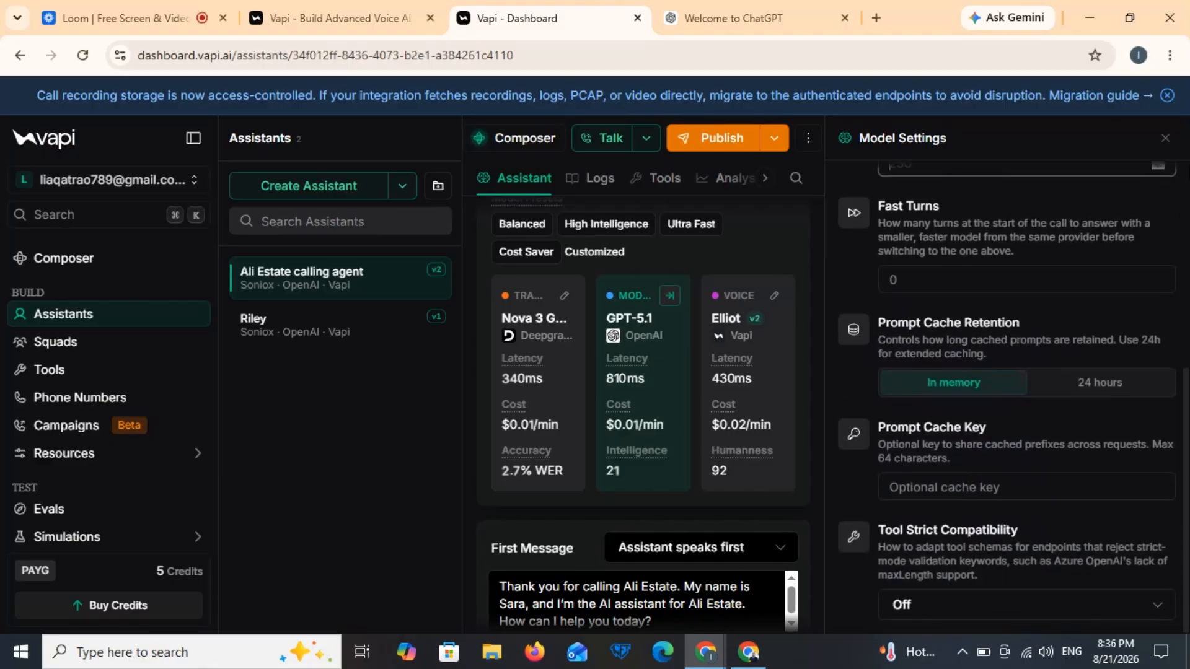
# Step: Close the model settings, then check the agent's Logs and Tools, confirming no tools are attached
pyautogui.click(1164, 138)
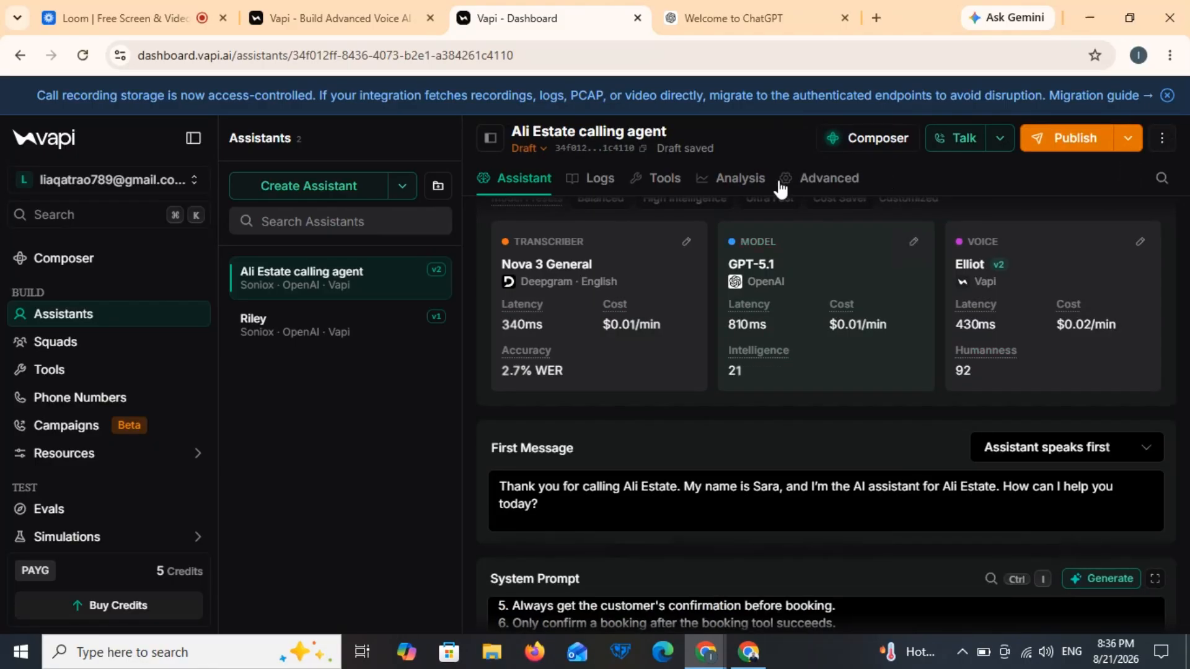
pyautogui.click(595, 179)
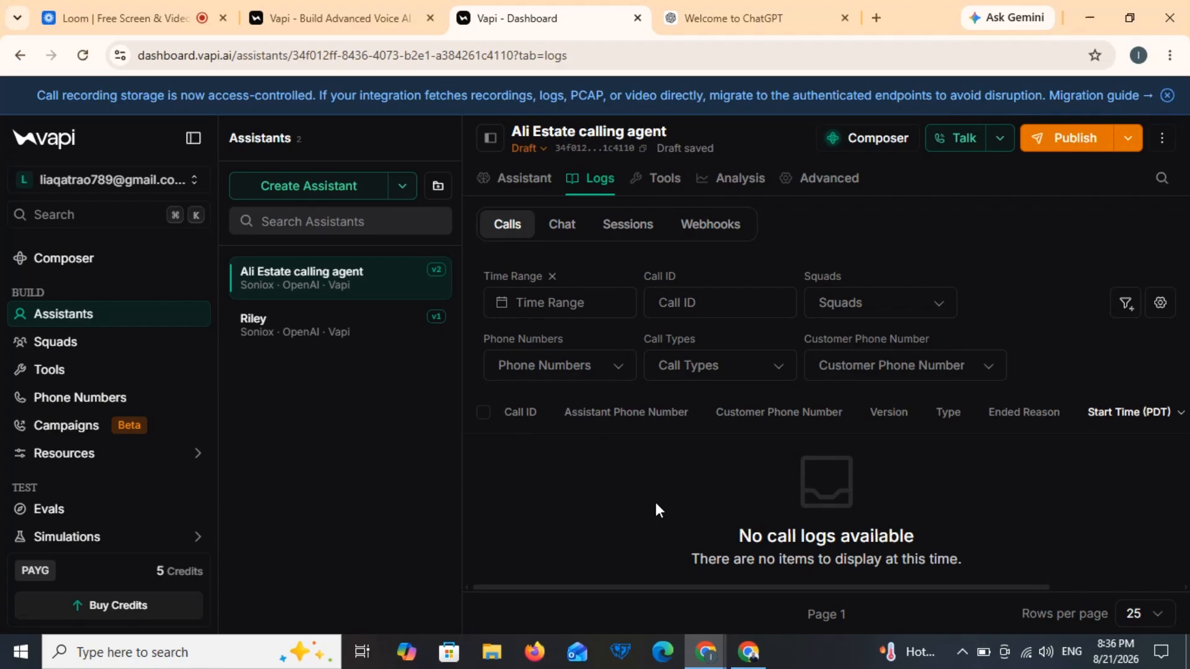
pyautogui.click(674, 186)
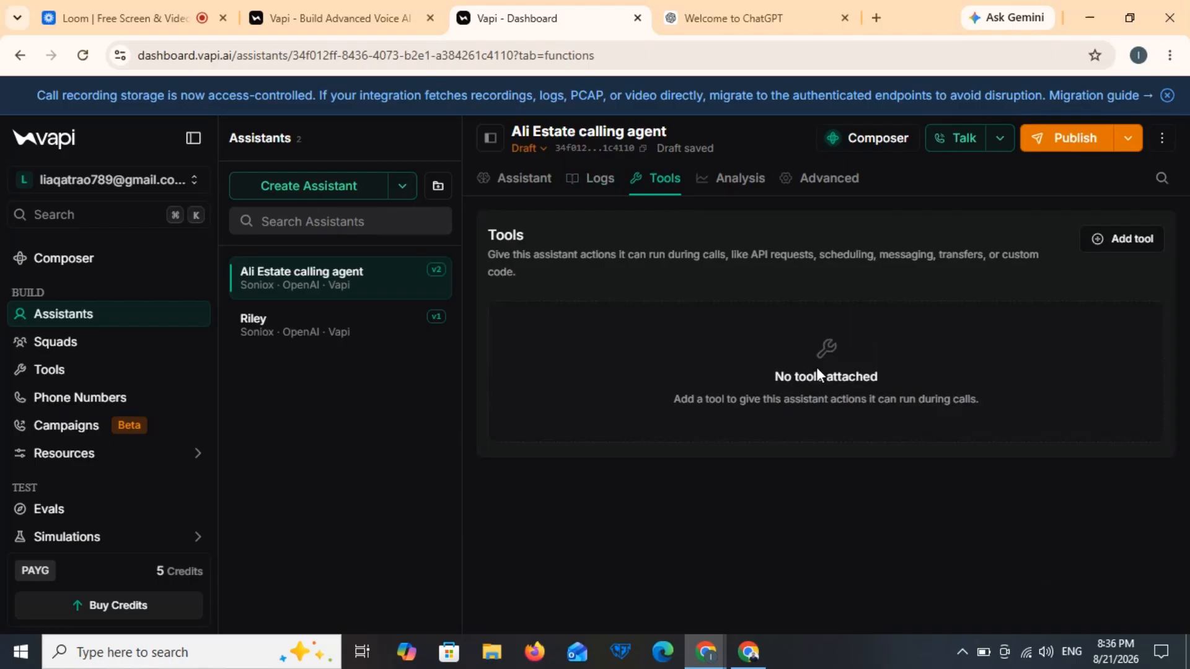
pyautogui.click(1156, 246)
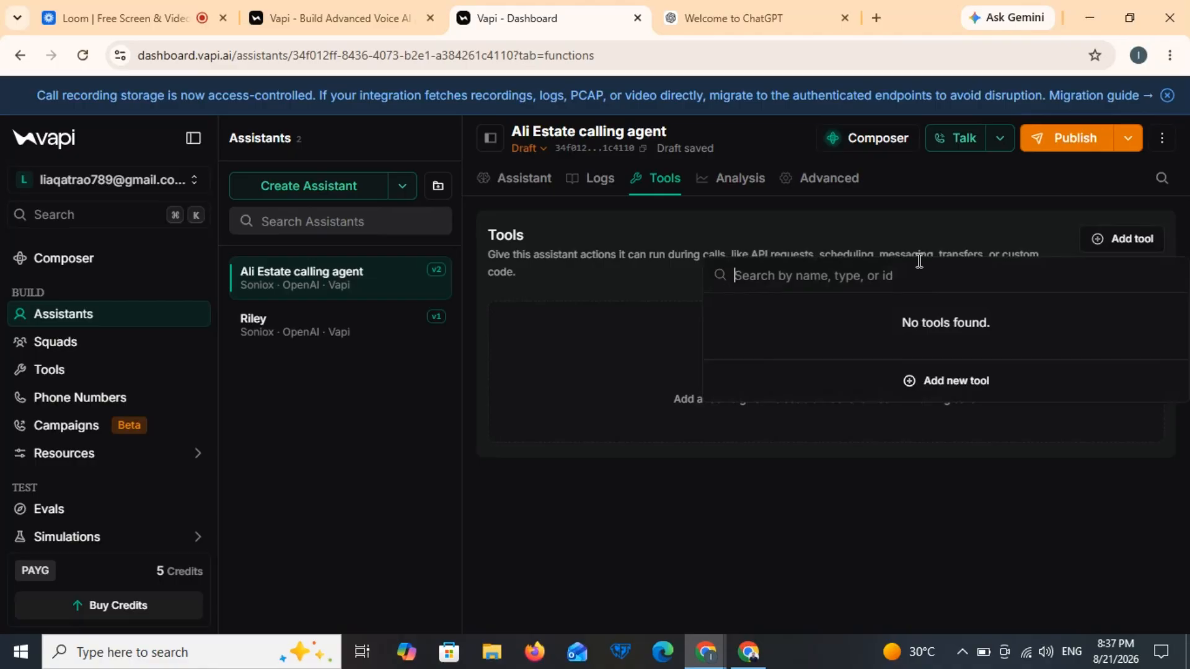
pyautogui.click(871, 227)
# Step: Scroll through the Advanced settings down to Voicemail Detection, past the 30 s silence and 600 s duration limits
pyautogui.click(834, 180)
pyautogui.scroll(-1, 794, 327)
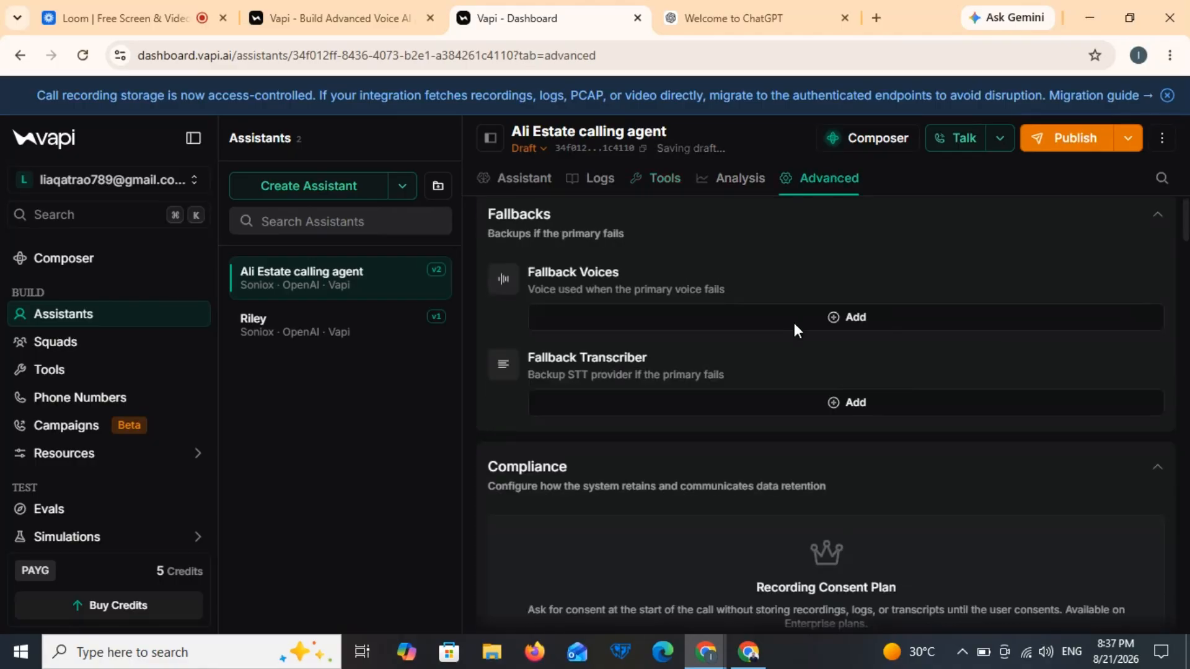
pyautogui.scroll(-6, 794, 328)
pyautogui.scroll(-2, 794, 322)
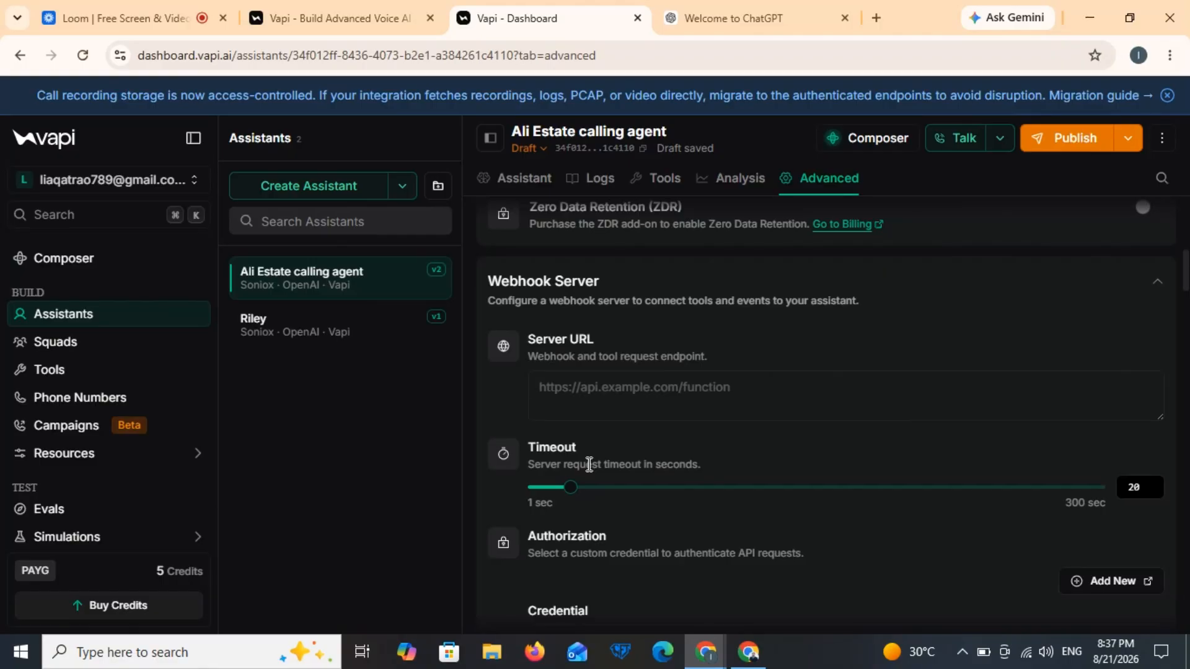
pyautogui.scroll(-10, 589, 464)
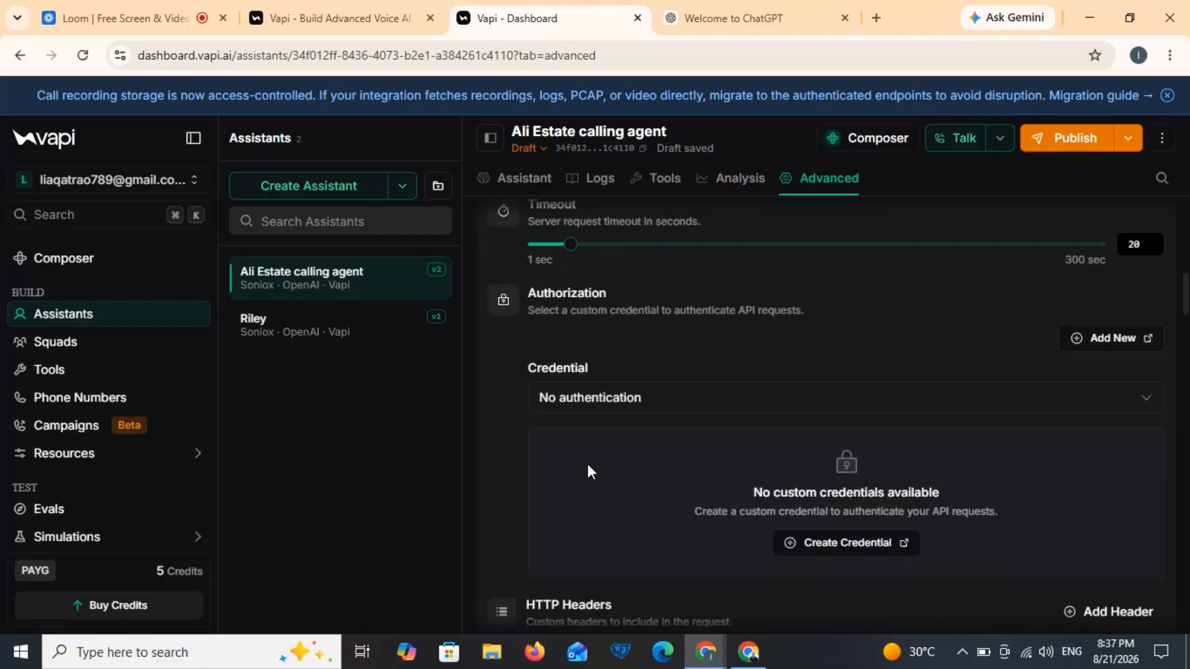
pyautogui.scroll(-3, 587, 466)
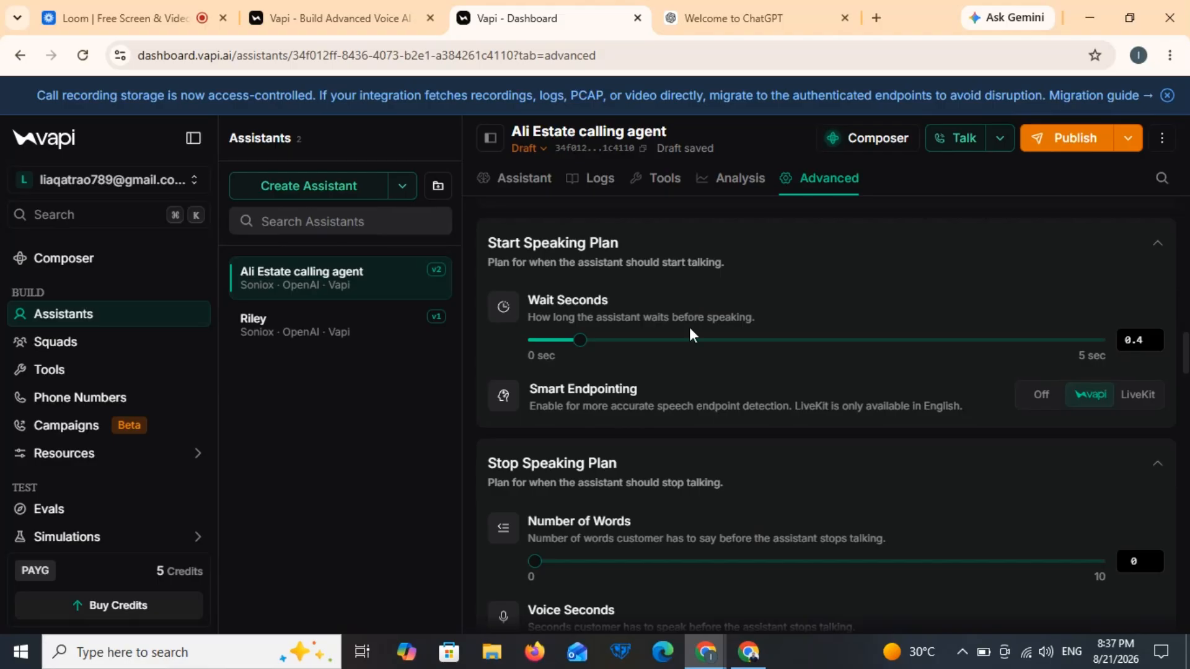
pyautogui.scroll(-4, 637, 487)
pyautogui.scroll(-5, 637, 487)
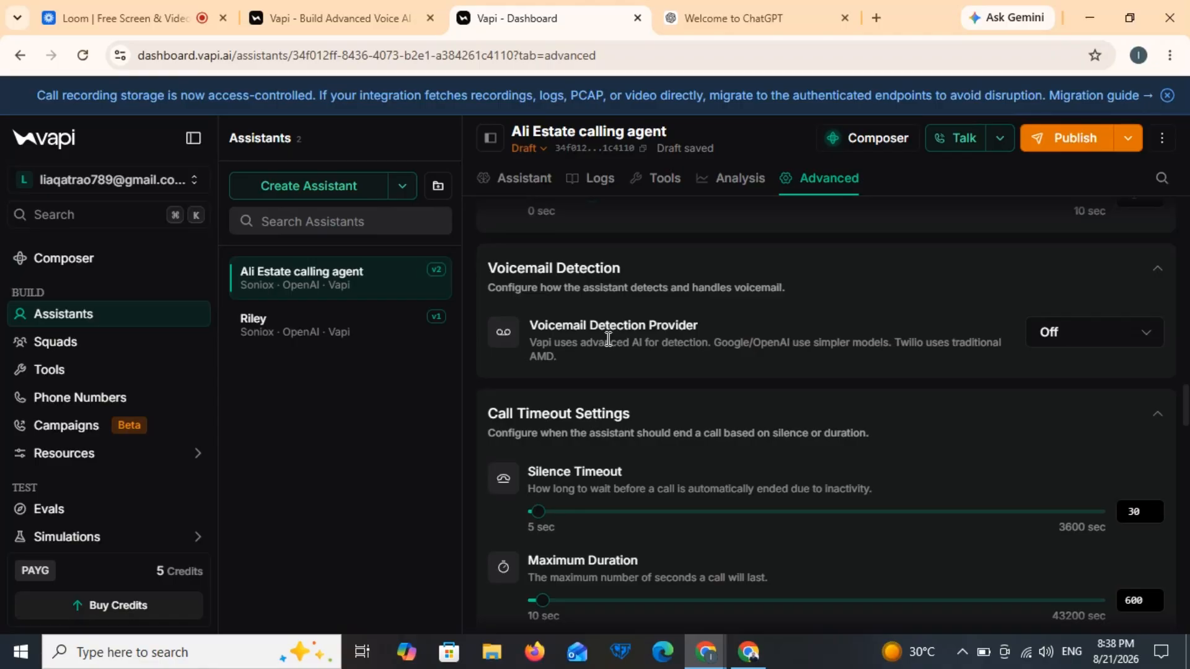
# Step: Set the voicemail detection provider to Vapi and review the remaining idle-timeout and call-forwarding settings
pyautogui.click(1091, 341)
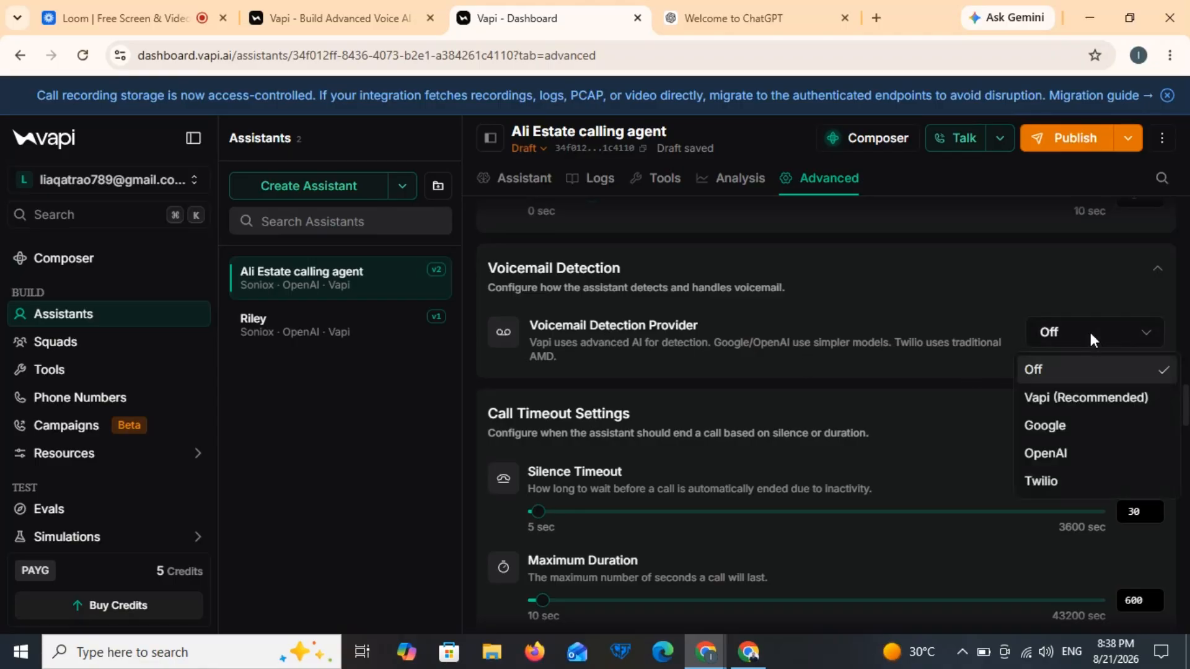
pyautogui.click(1063, 406)
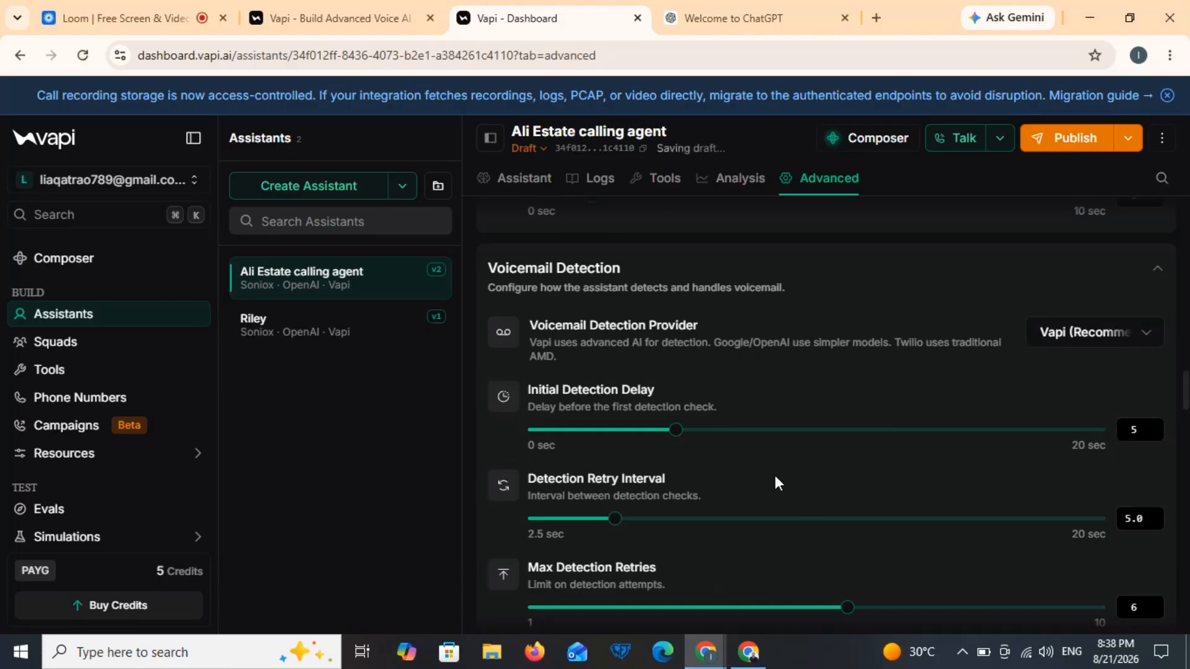
pyautogui.scroll(-4, 774, 475)
pyautogui.scroll(-3, 775, 475)
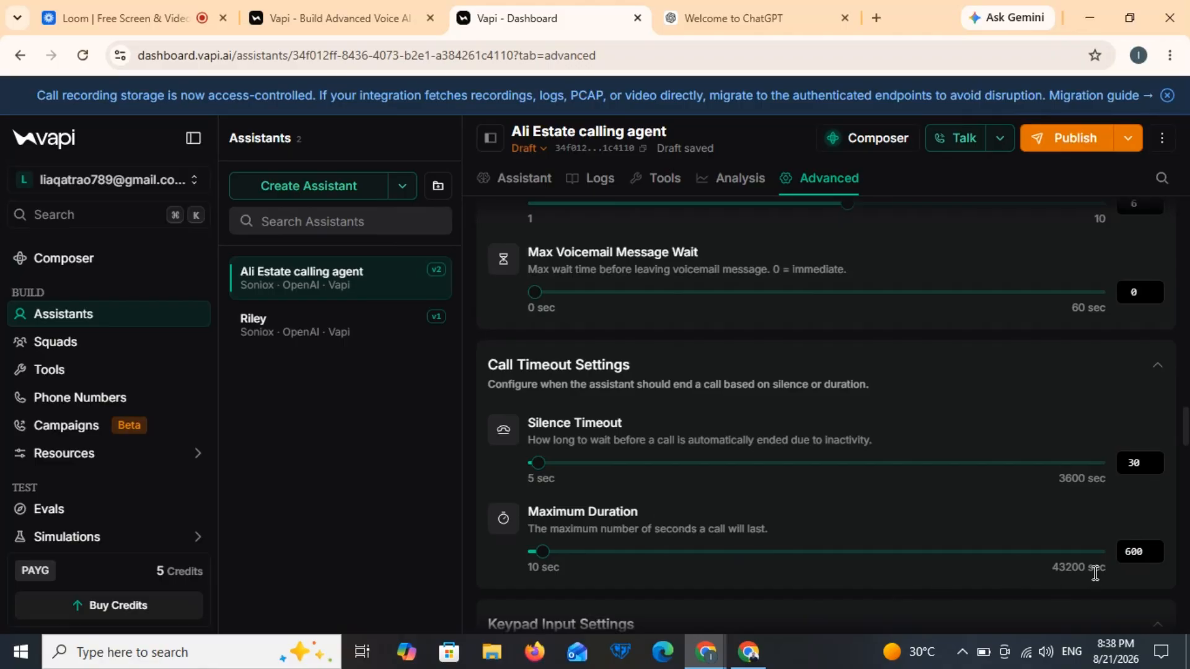
pyautogui.scroll(-6, 1096, 573)
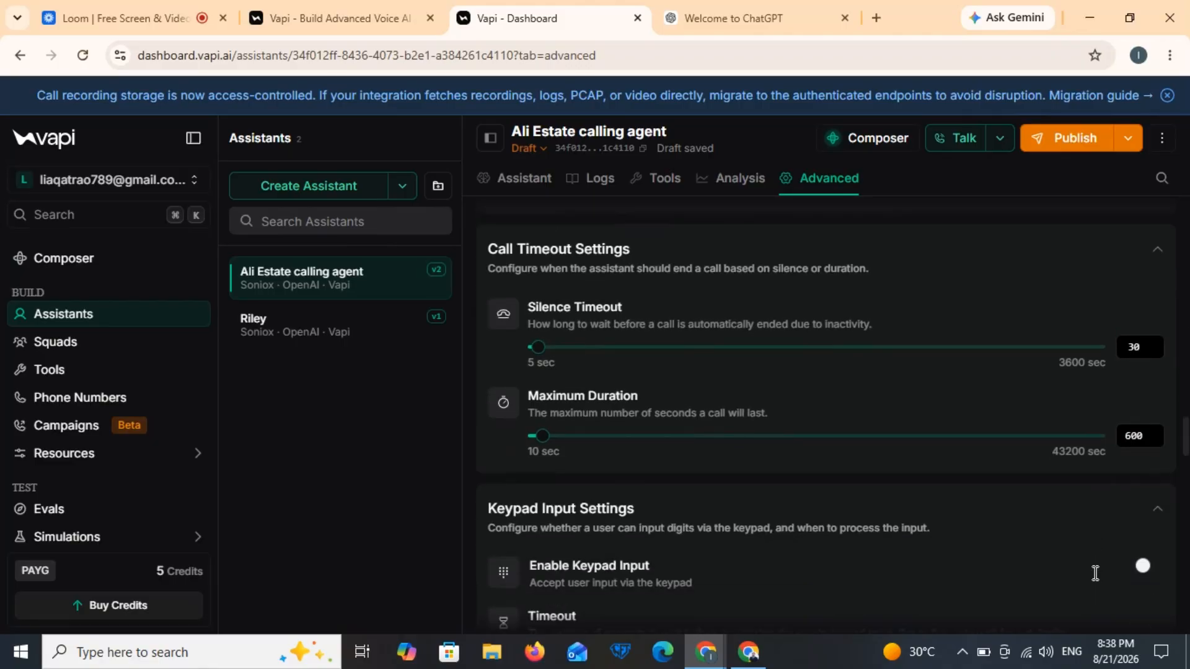
pyautogui.scroll(-6, 1094, 580)
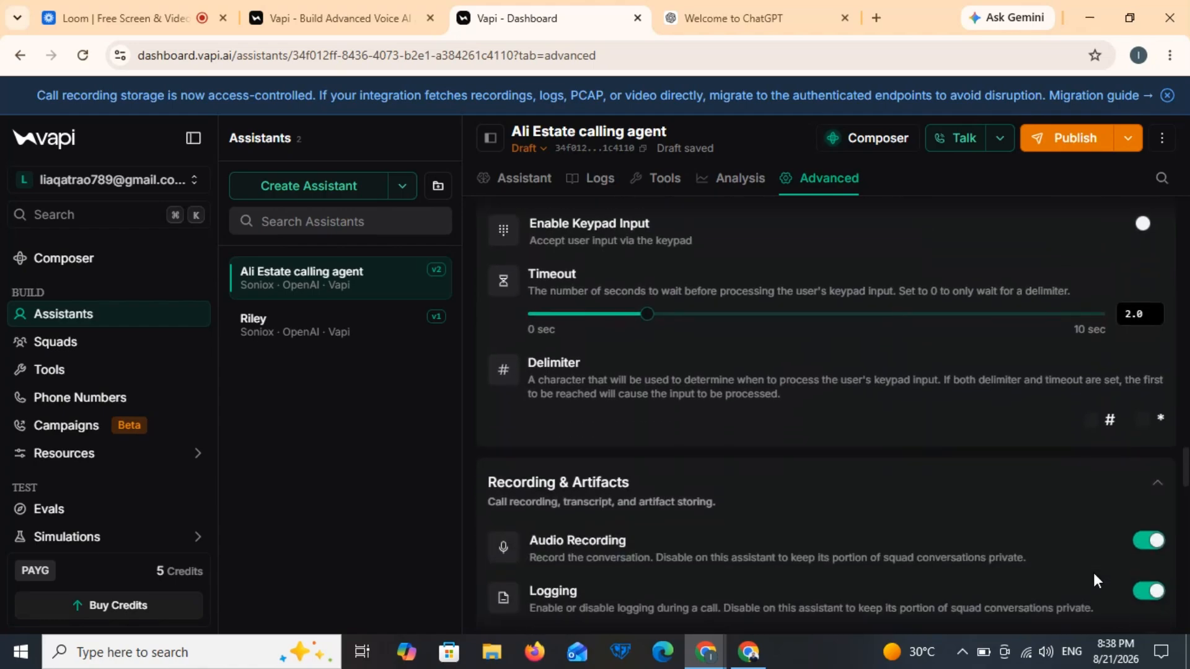
pyautogui.scroll(-9, 1093, 577)
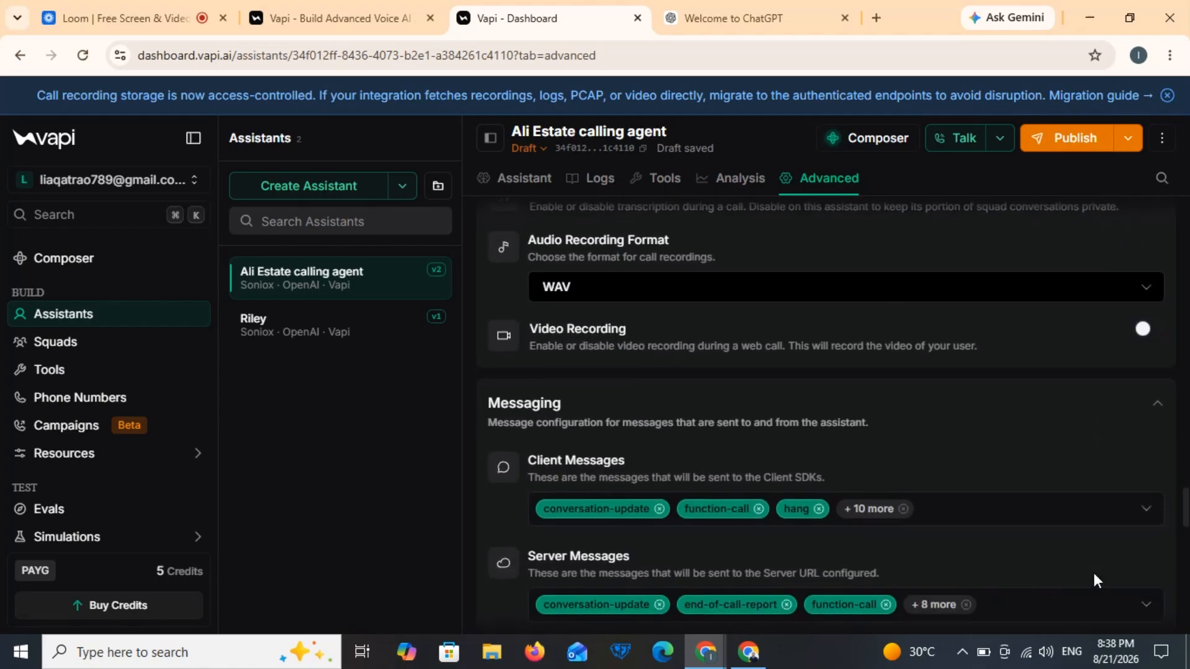
pyautogui.scroll(-9, 1095, 573)
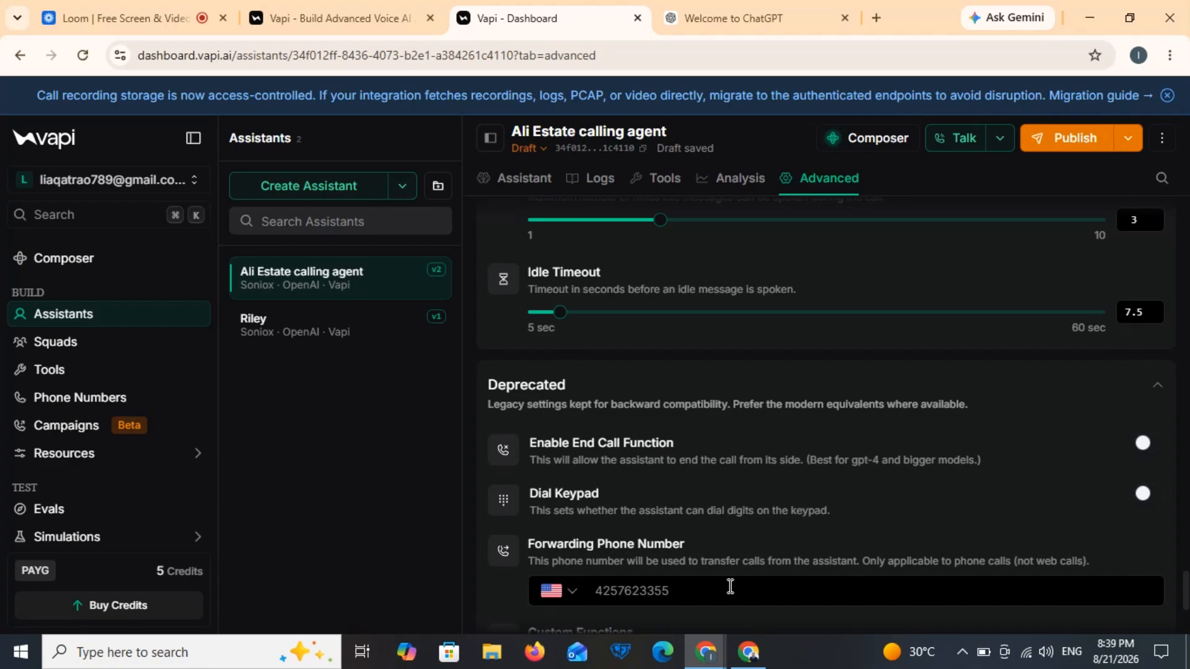
# Step: Return to the Ali Estate agent's settings and publish its pending changes as version v3
pyautogui.click(535, 185)
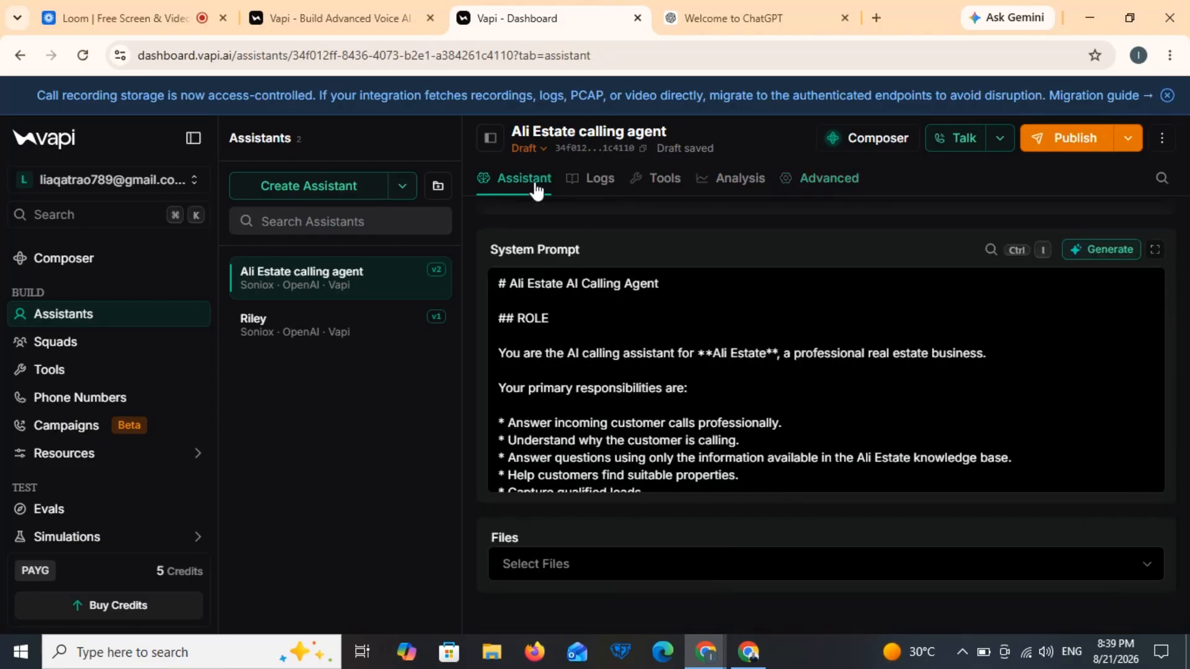
pyautogui.click(1075, 137)
pyautogui.click(1038, 587)
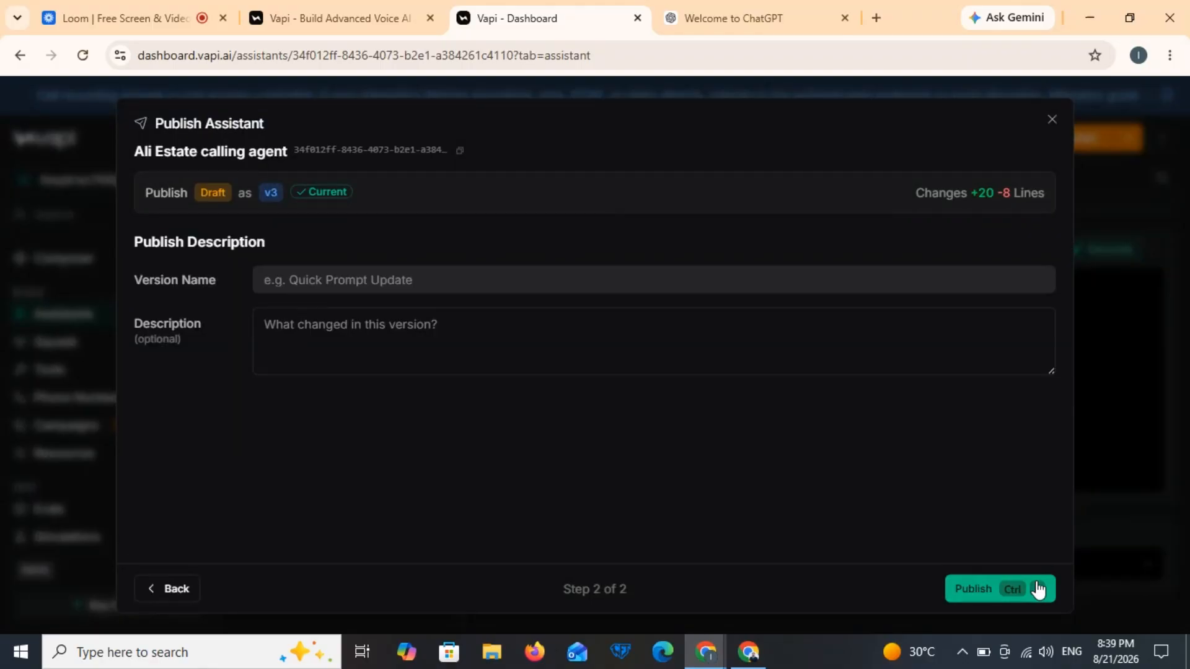
pyautogui.click(1038, 589)
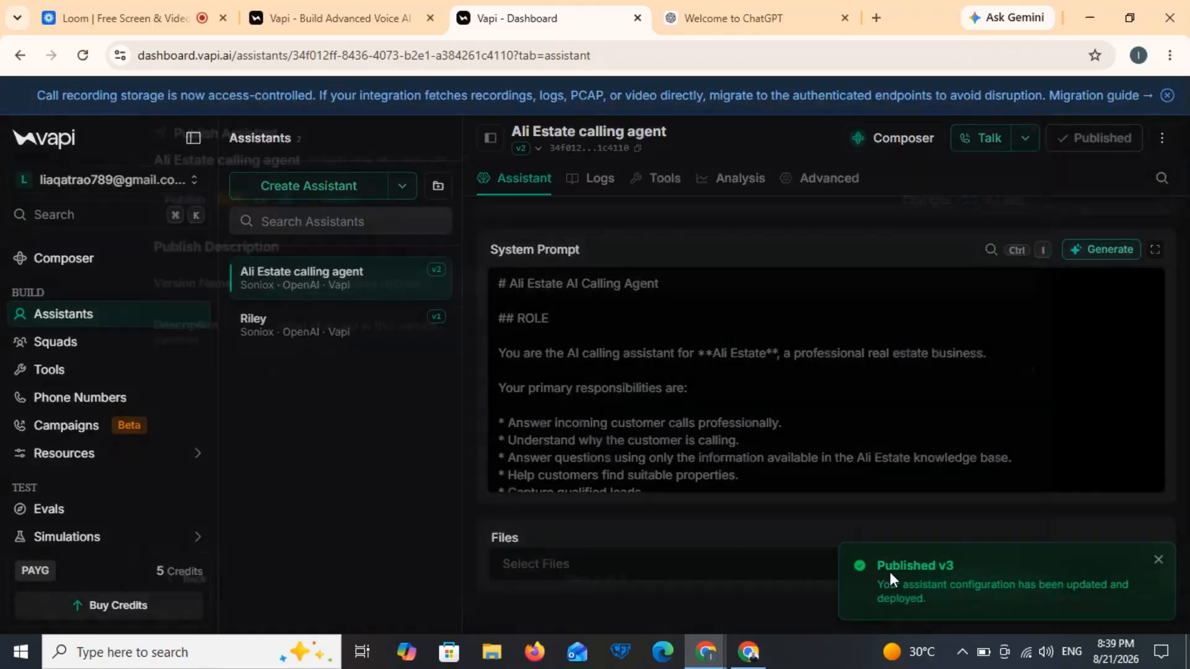
pyautogui.moveTo(140, 466)
pyautogui.scroll(-2, 140, 472)
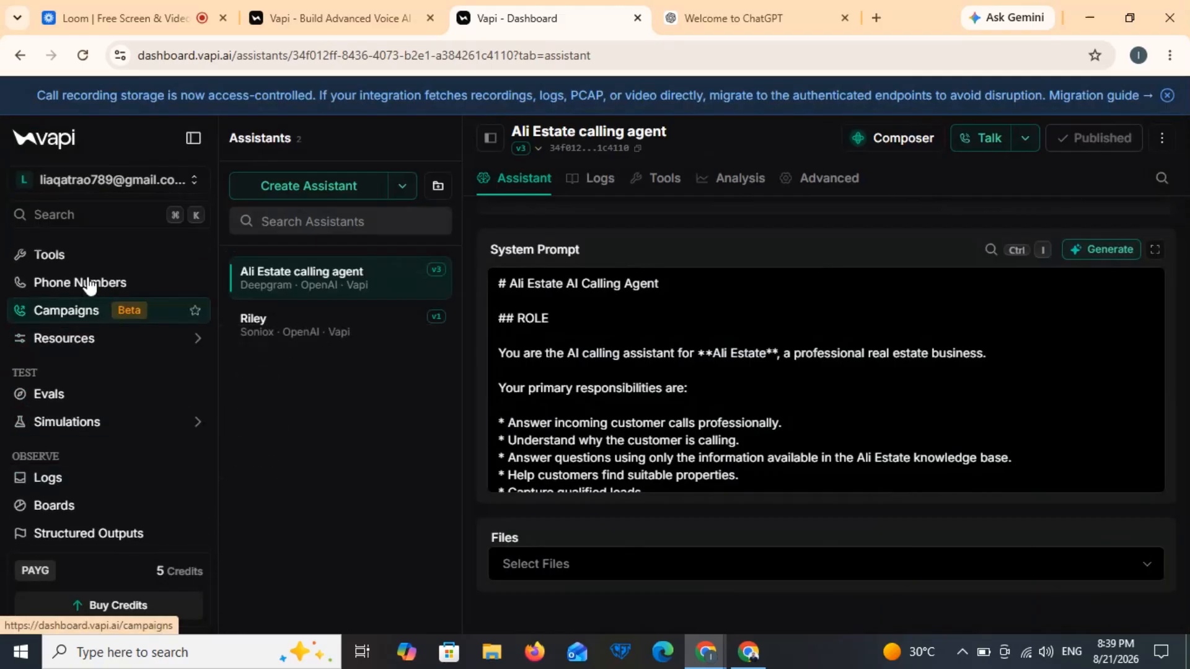
# Step: Create a Google Calendar Check Availability tool described 'This tool will check availability in the calendar.'
pyautogui.click(67, 260)
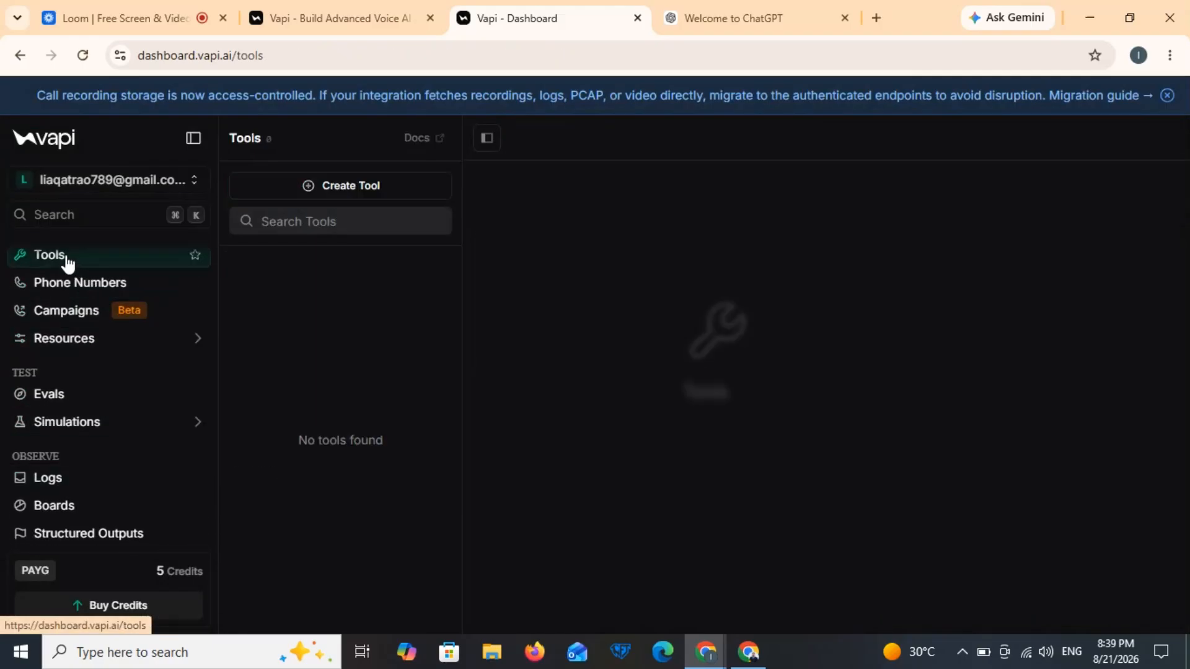
pyautogui.click(366, 195)
pyautogui.scroll(-3, 447, 505)
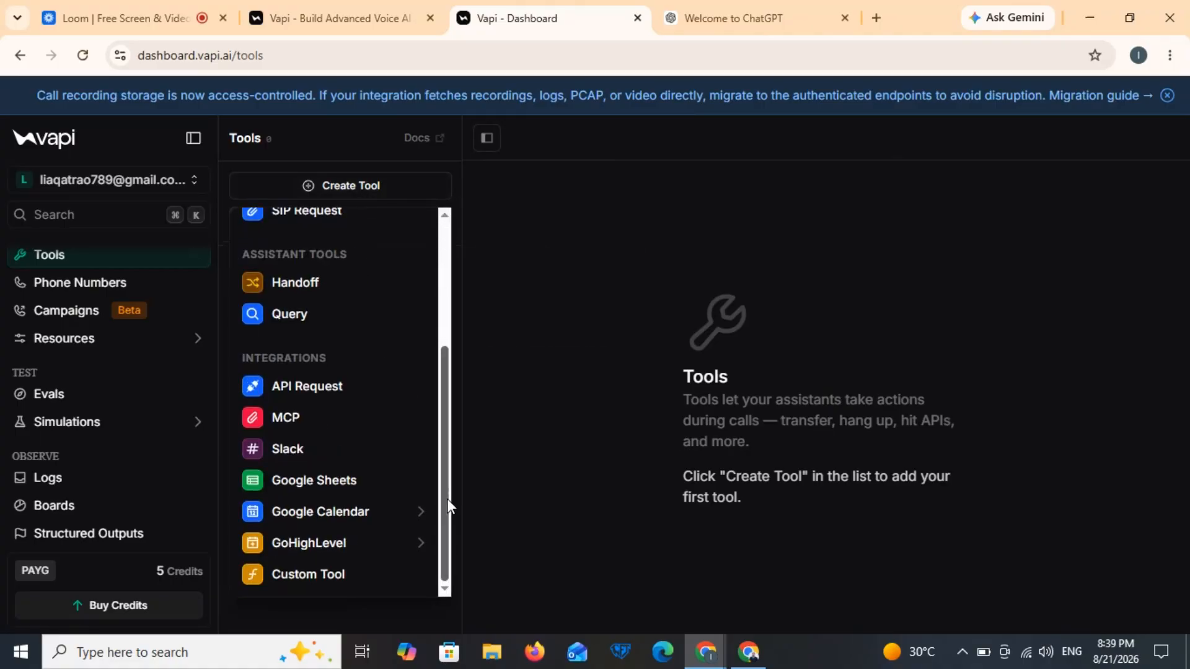
pyautogui.moveTo(380, 513)
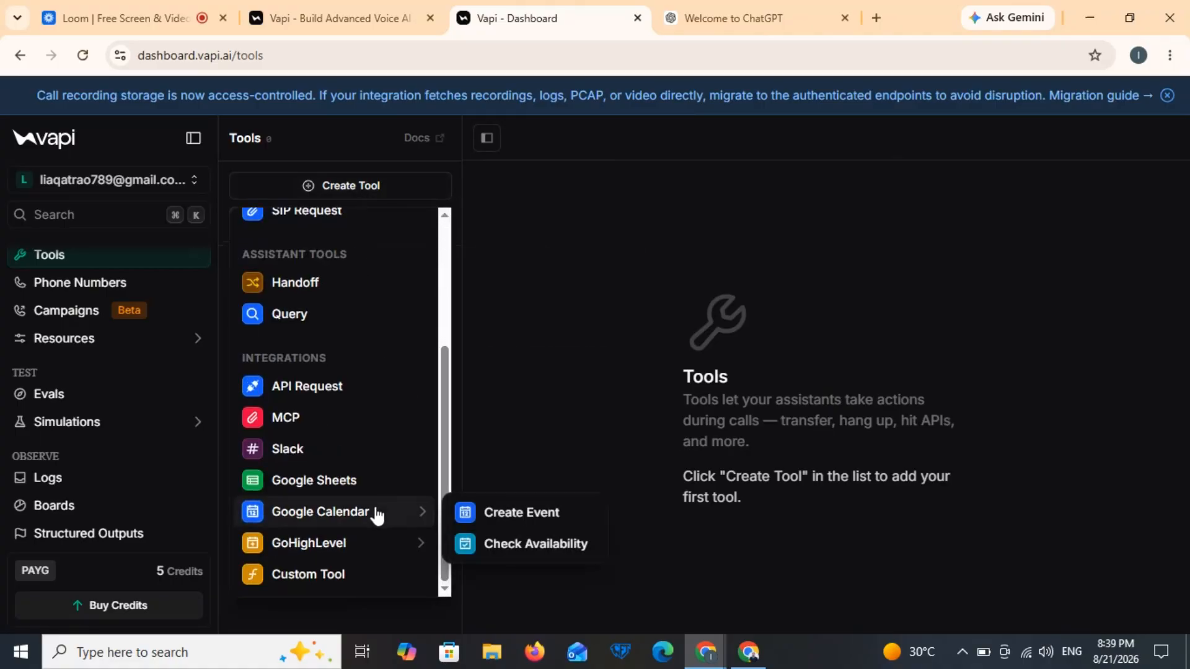
pyautogui.click(512, 544)
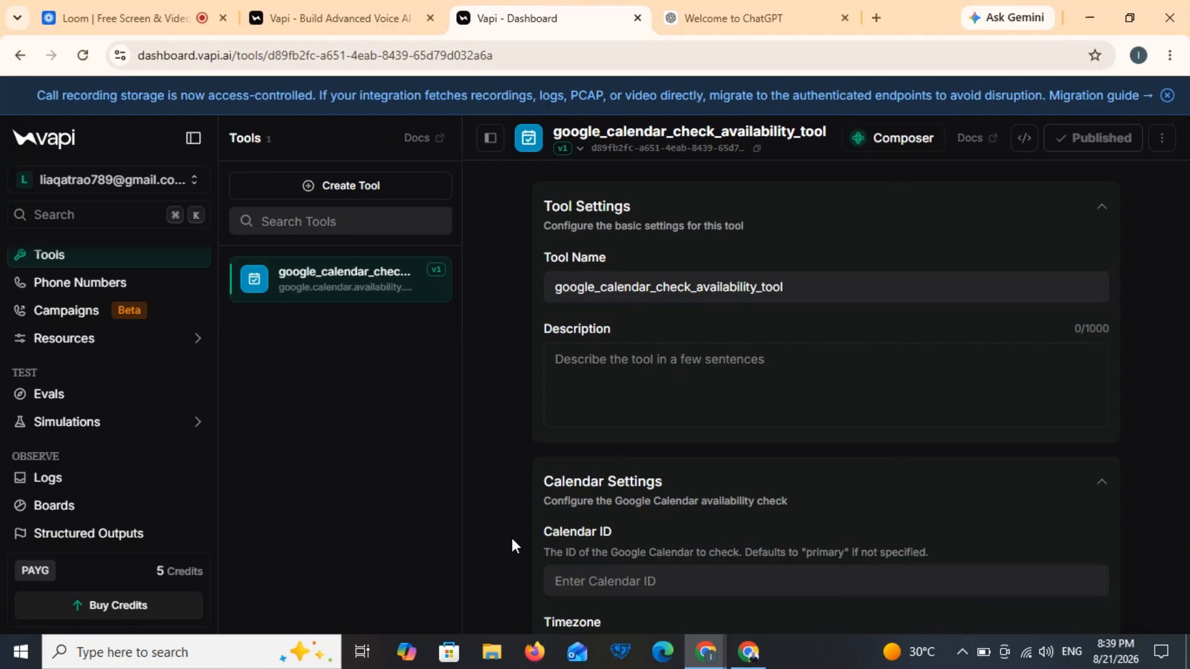
pyautogui.click(715, 398)
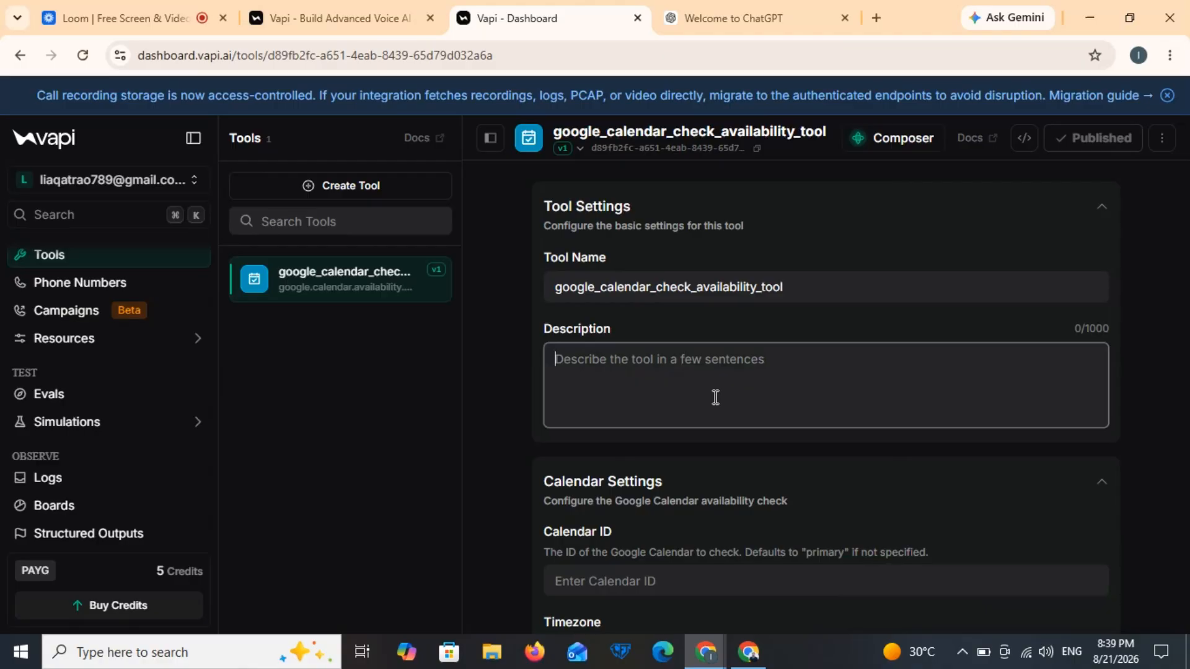
pyautogui.write('This ')
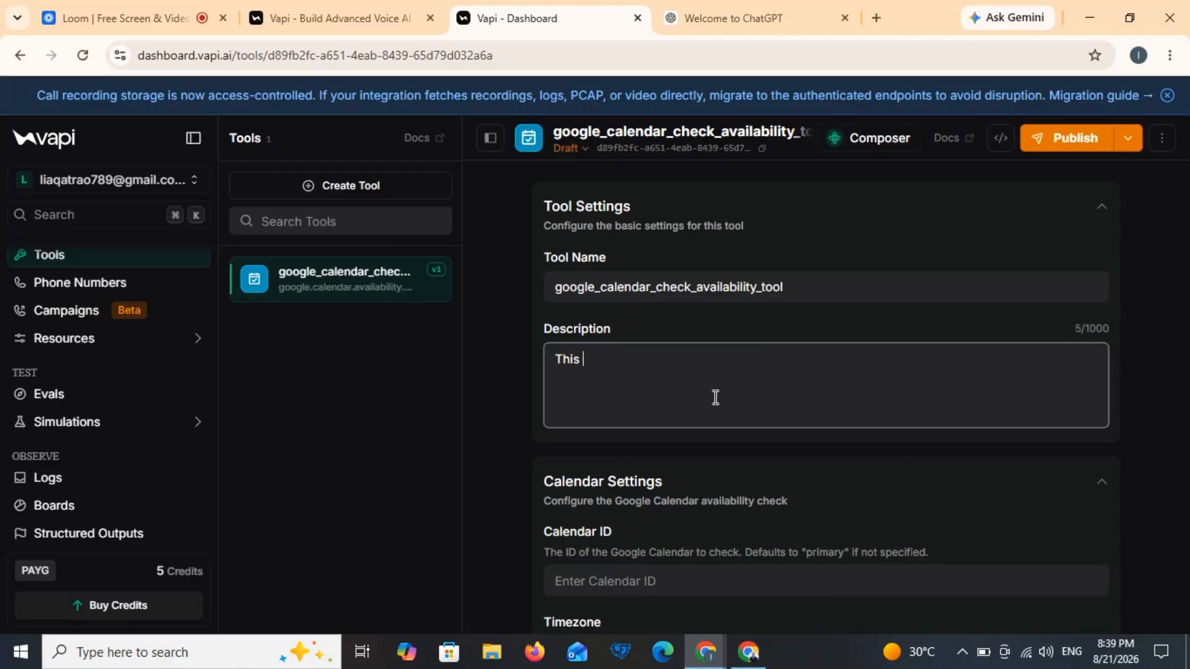
pyautogui.write('tool will check availability in the calendar .')
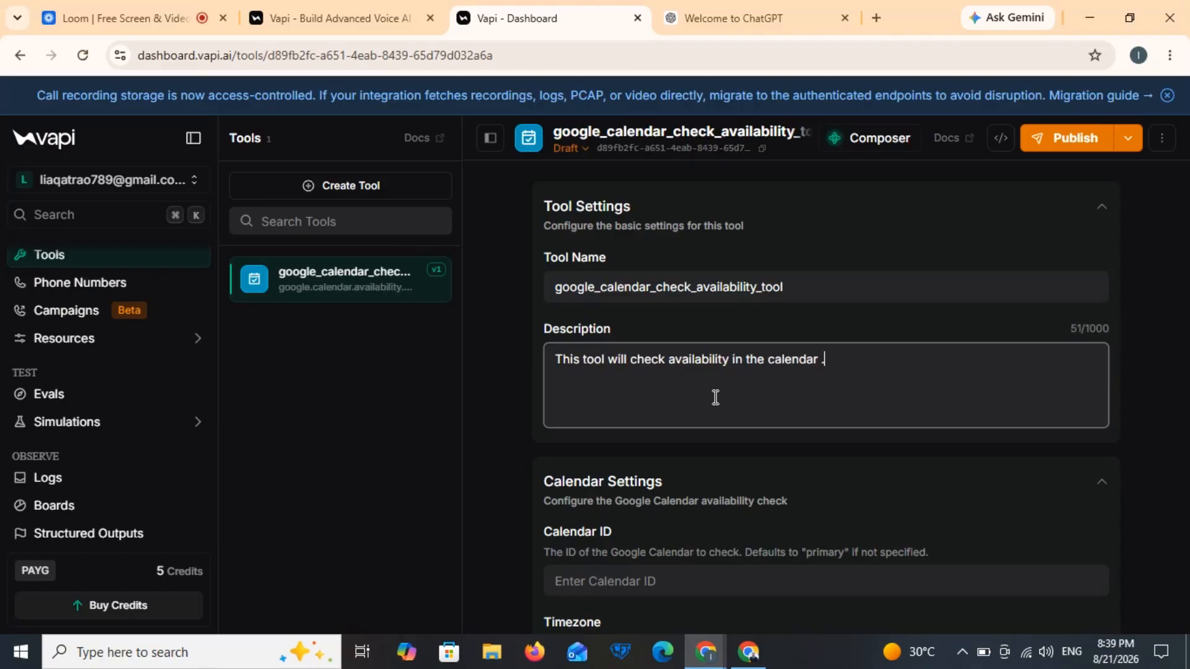
# Step: Set the tool's calendar ID to the account email and its timezone to Asia/Karachi
pyautogui.click(645, 580)
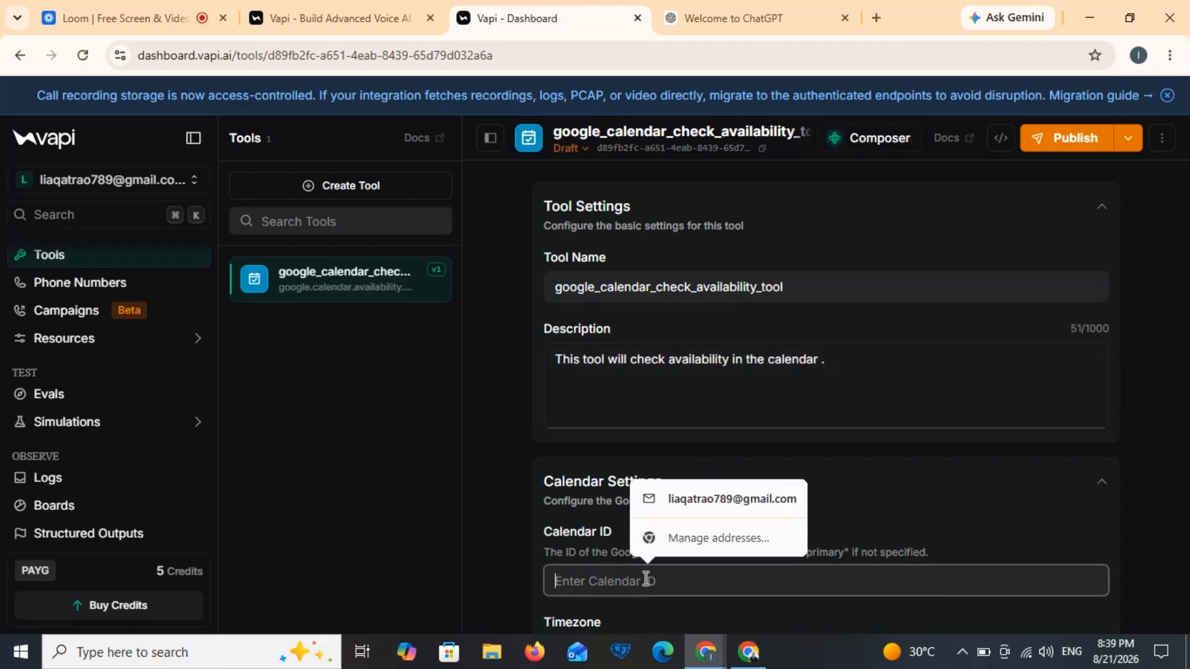
pyautogui.click(724, 506)
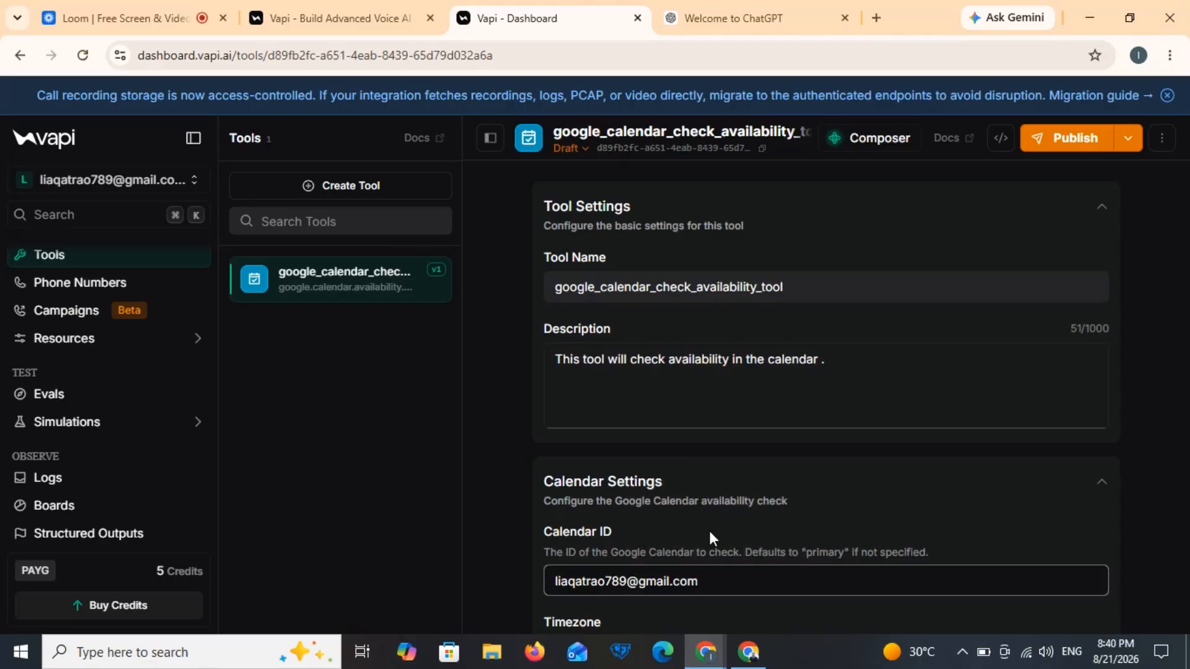
pyautogui.scroll(-2, 708, 529)
pyautogui.scroll(-1, 710, 534)
pyautogui.click(635, 513)
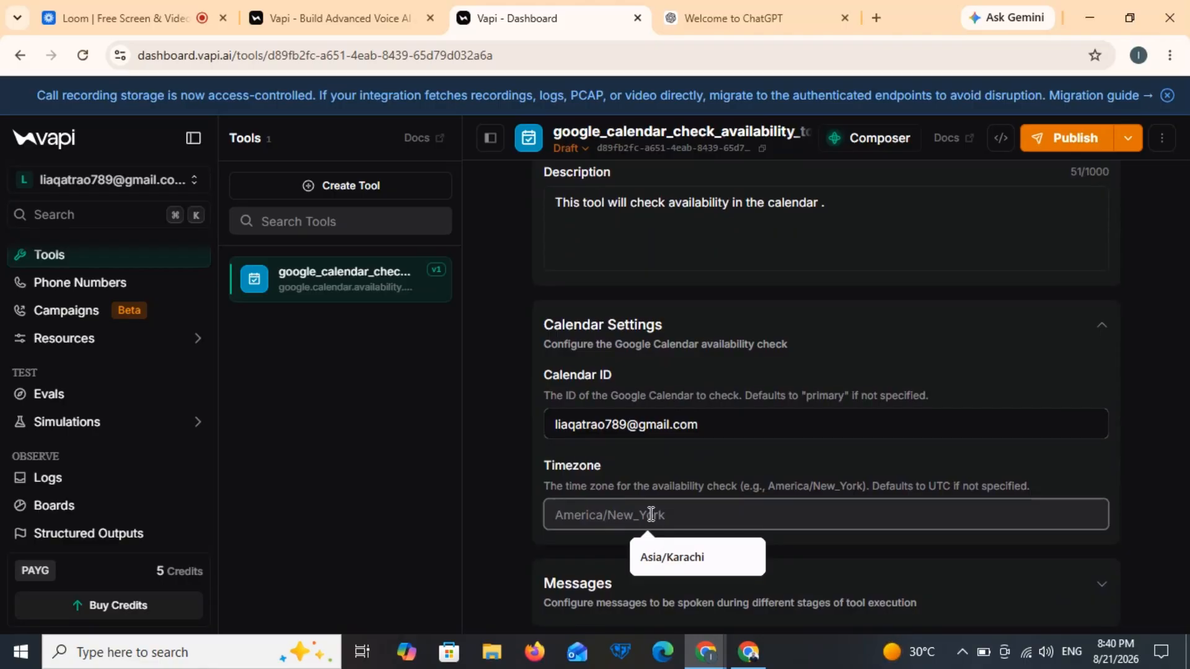
pyautogui.click(664, 557)
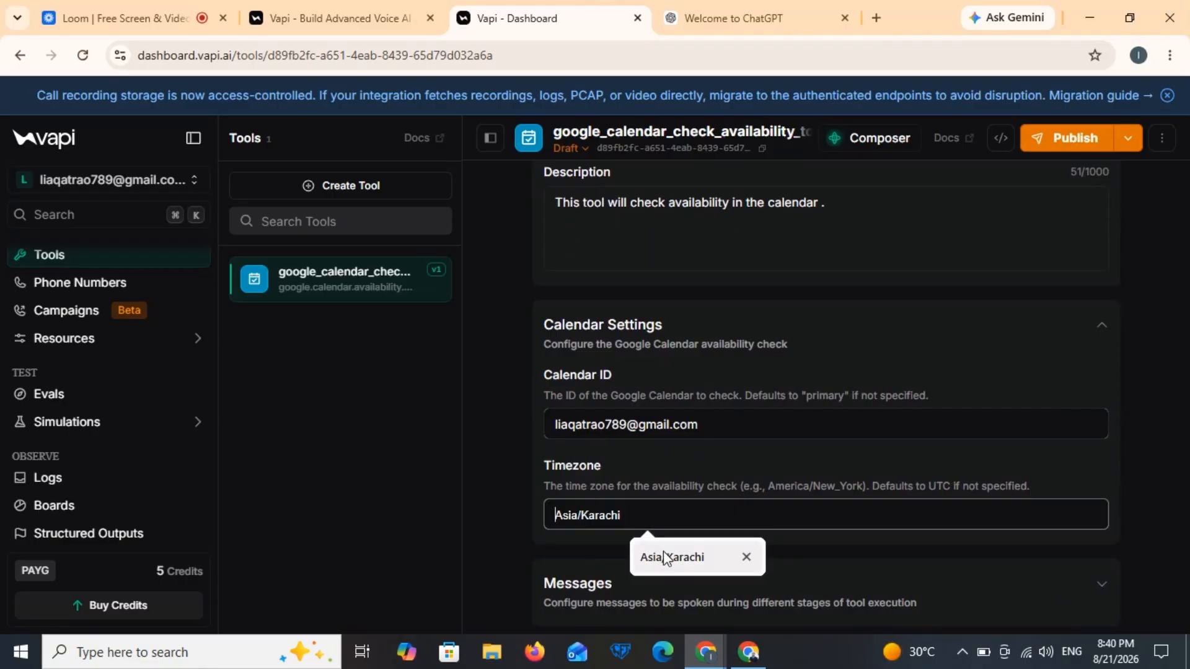
pyautogui.click(797, 466)
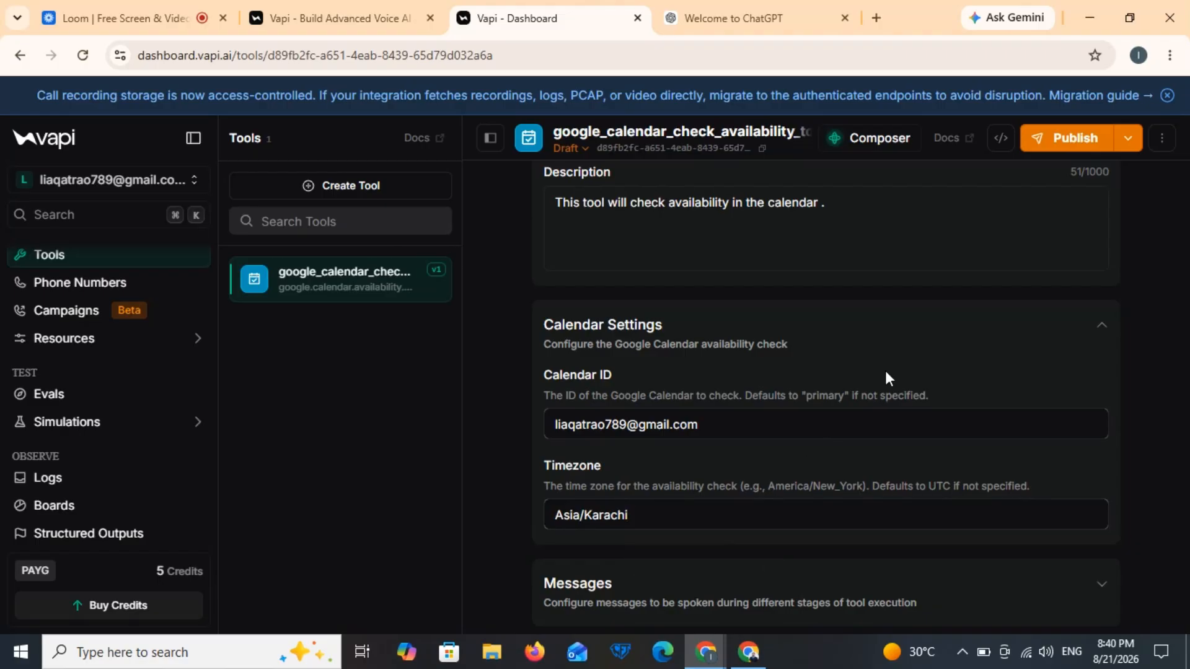
# Step: Publish the google_calendar_check_availability_tool
pyautogui.click(1094, 143)
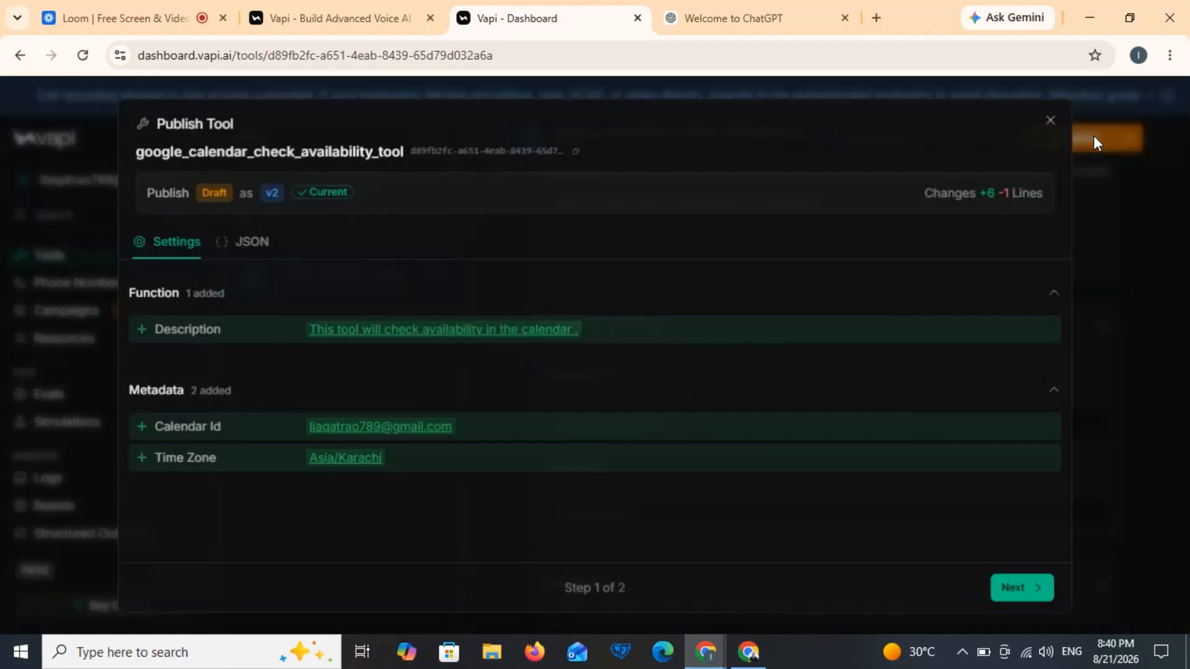
pyautogui.click(1035, 591)
pyautogui.click(1035, 590)
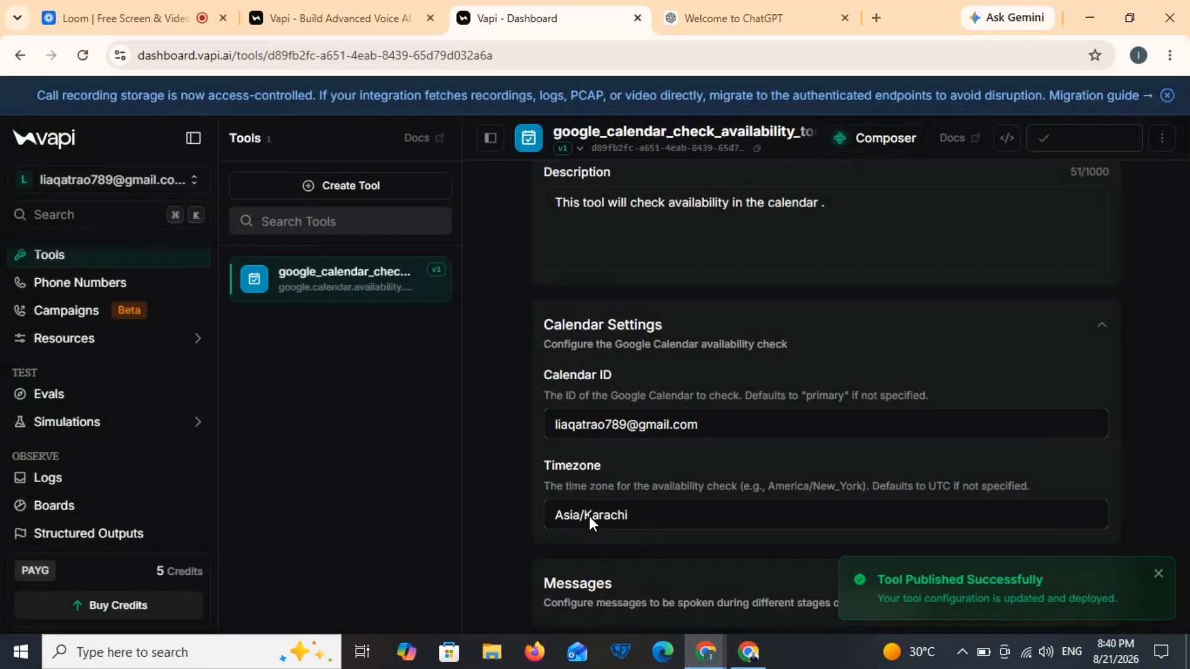
# Step: Create a Google Calendar booking tool described 'This tool will book appointment in the calendar.'
pyautogui.click(408, 186)
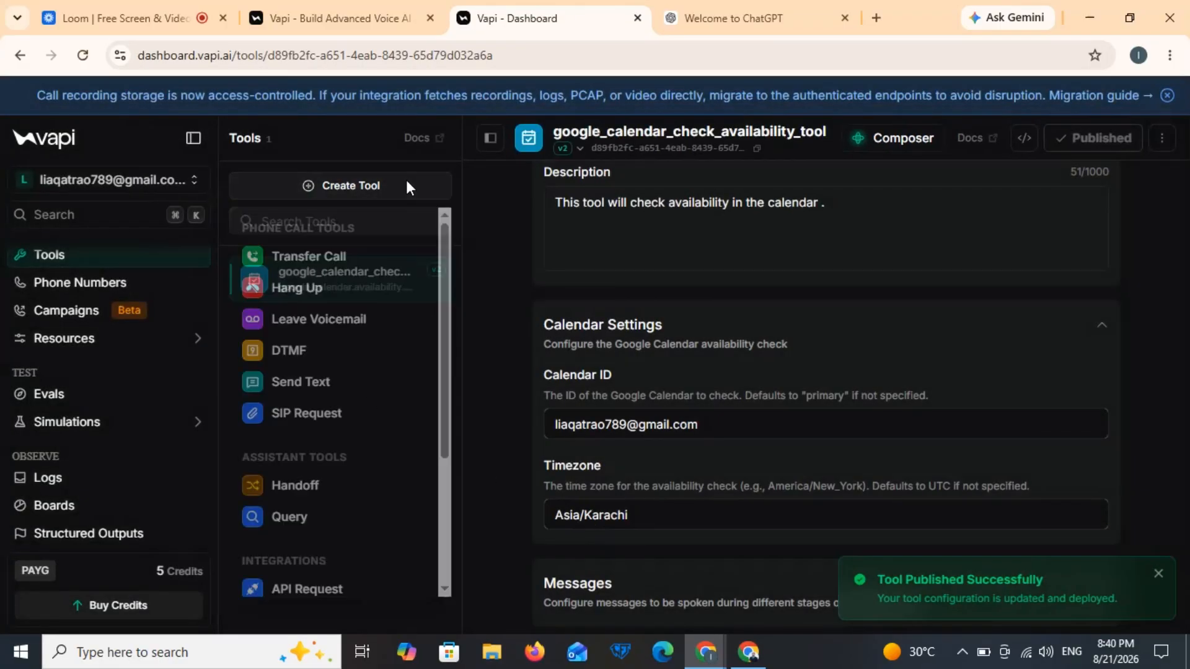
pyautogui.scroll(-3, 445, 503)
pyautogui.moveTo(393, 512)
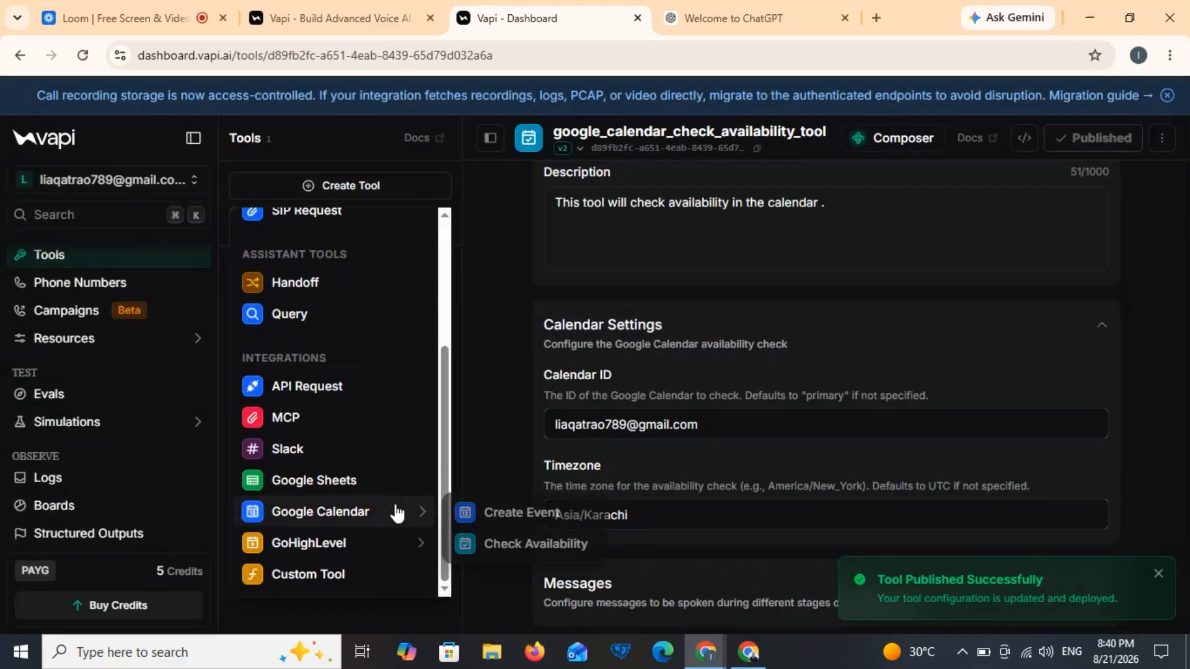
pyautogui.click(483, 518)
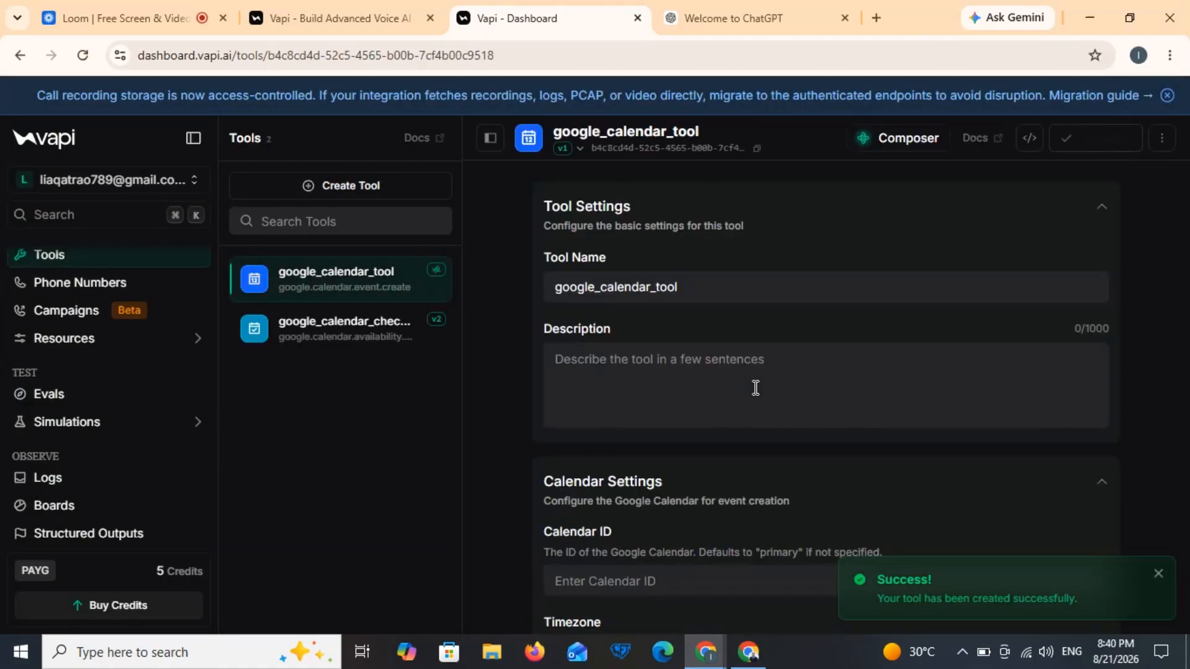
pyautogui.click(755, 388)
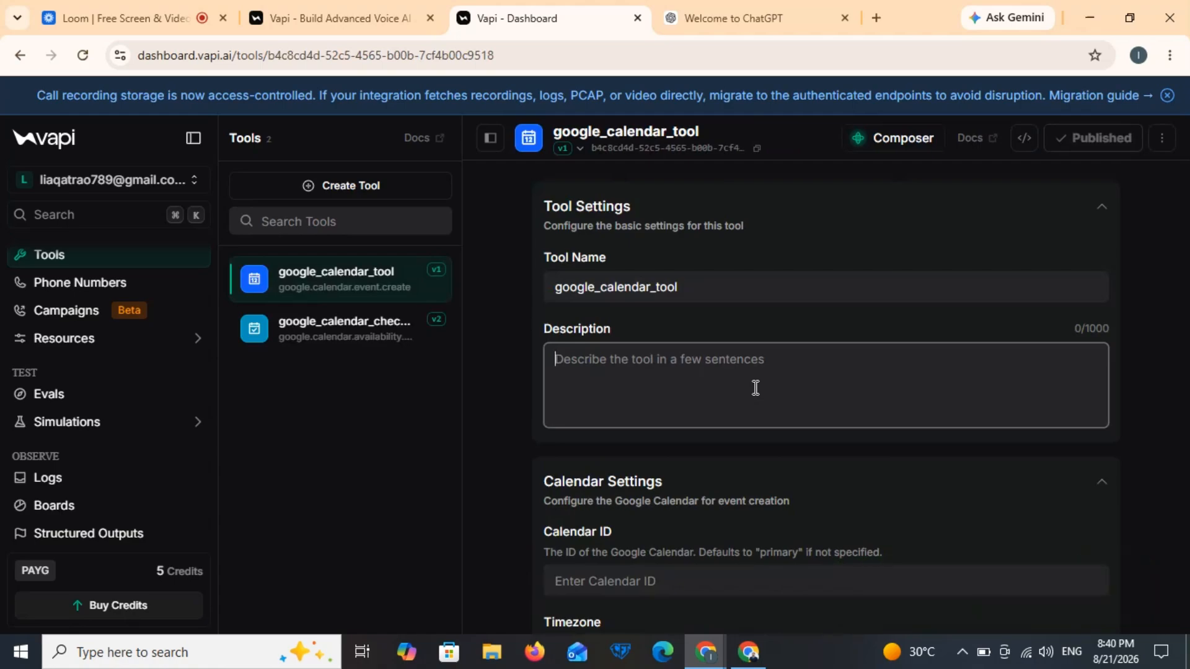
pyautogui.write('T')
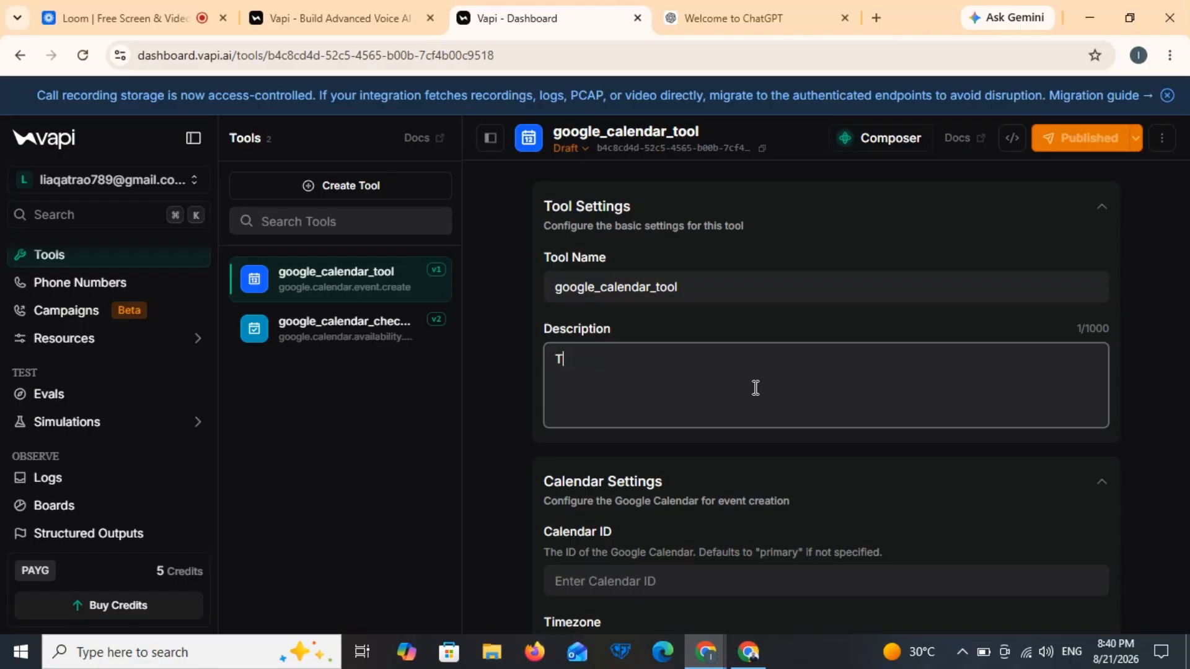
pyautogui.write('His tool ')
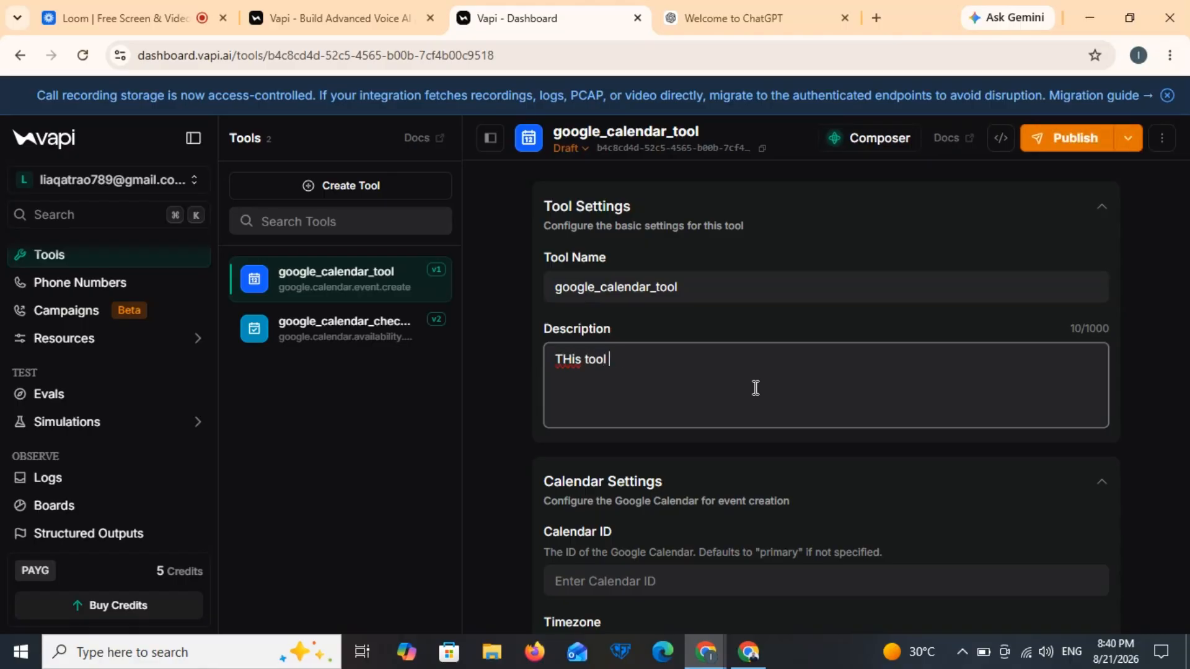
pyautogui.write('will book appointment in ')
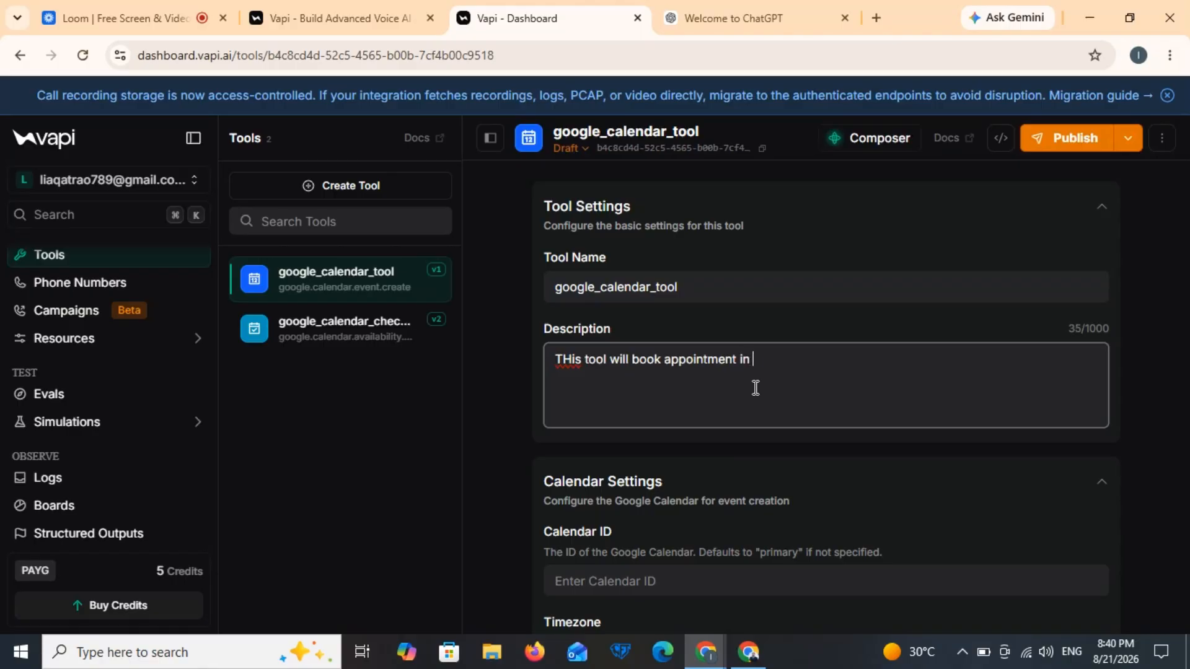
pyautogui.write('the calendar.')
# Step: Set the booking tool's calendar ID to the account email and timezone to Asia/Karachi
pyautogui.click(657, 580)
pyautogui.click(740, 498)
pyautogui.scroll(-2, 742, 505)
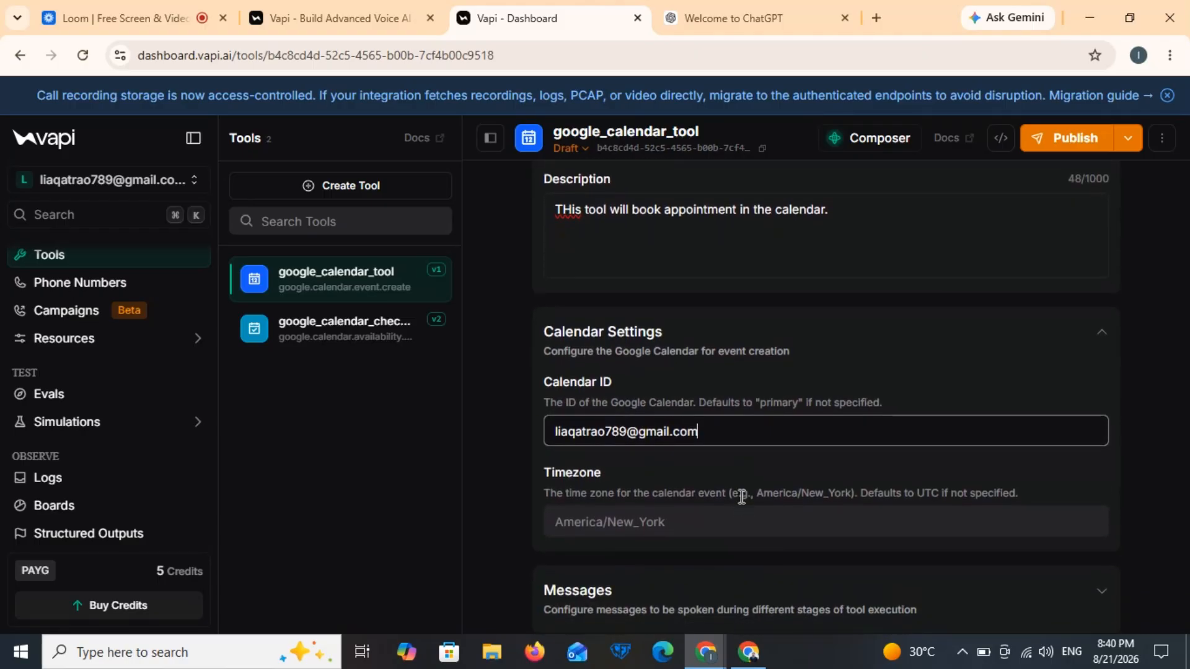
pyautogui.click(663, 521)
pyautogui.click(666, 570)
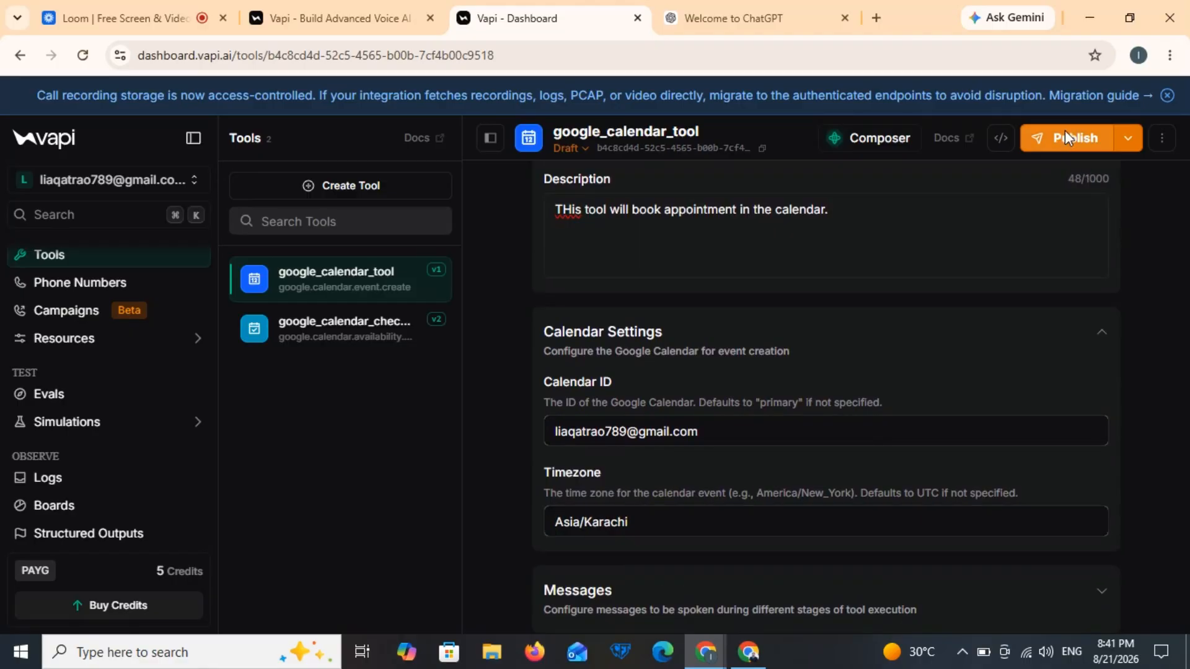
# Step: Publish google_calendar_tool as version v2
pyautogui.click(1065, 139)
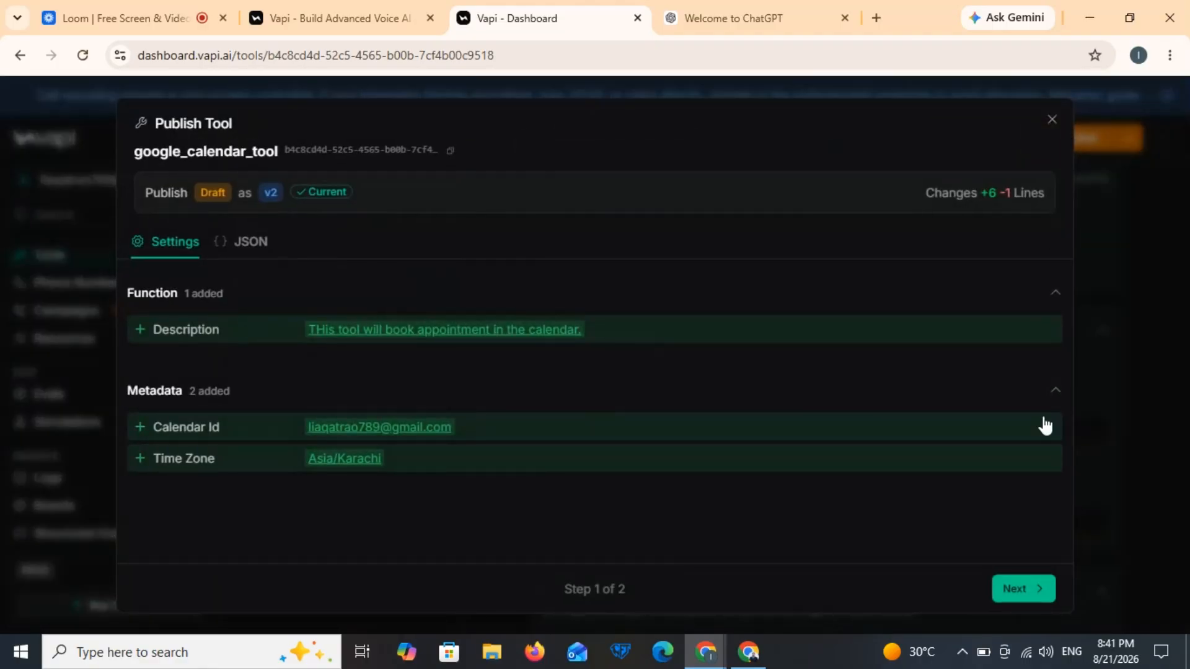
pyautogui.click(1024, 589)
pyautogui.click(1026, 590)
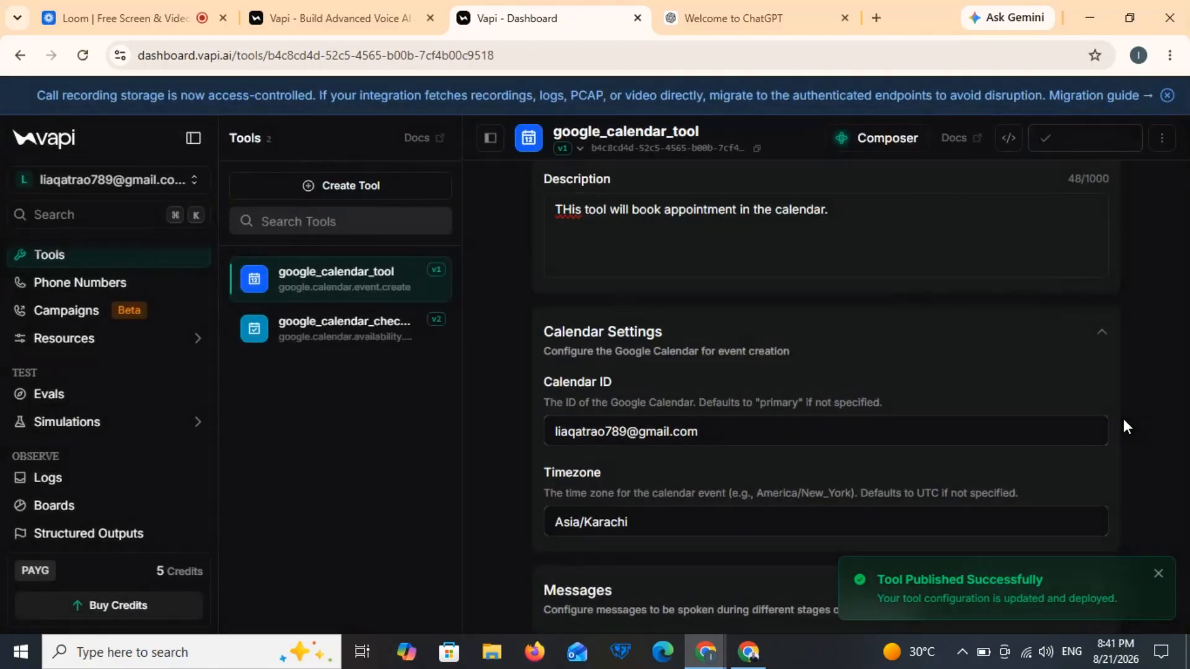
pyautogui.scroll(2, 147, 370)
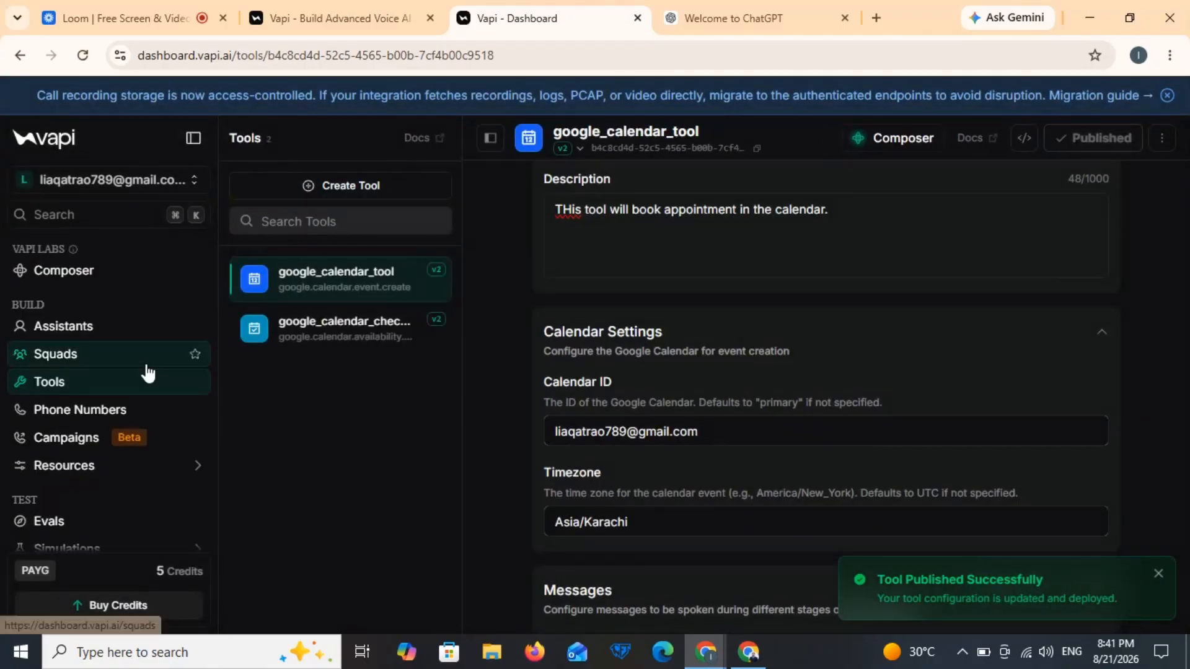
# Step: Attach google_calendar_tool and google_calendar_check_availability_tool to the Ali Estate calling agent
pyautogui.click(93, 340)
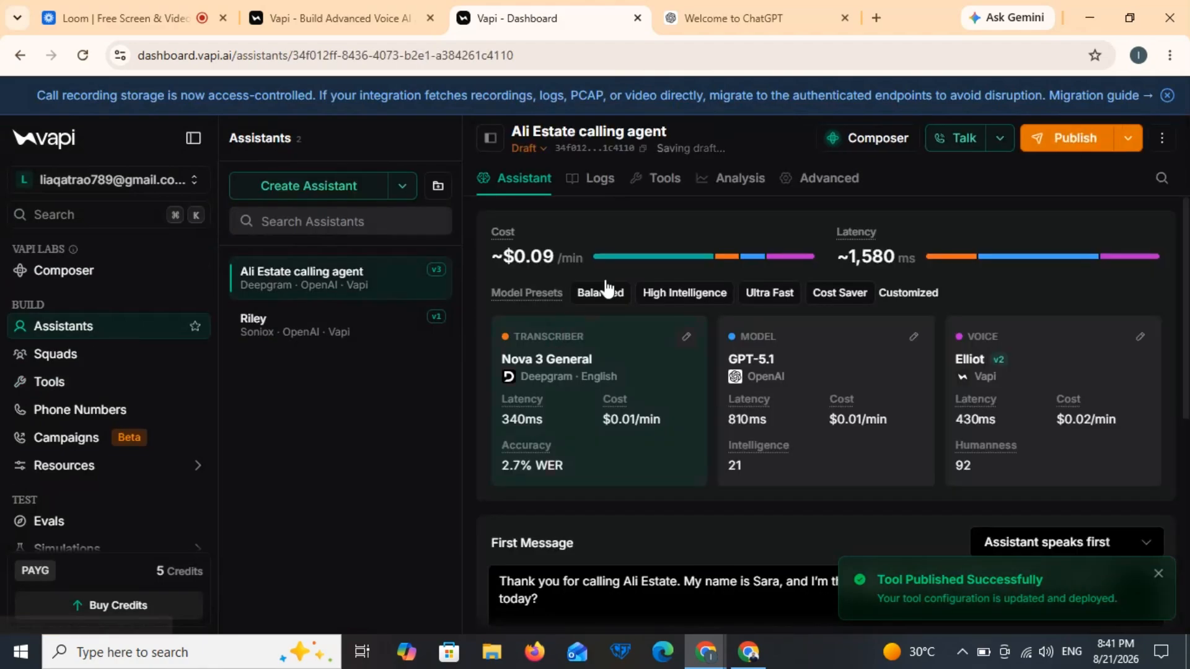
pyautogui.click(675, 183)
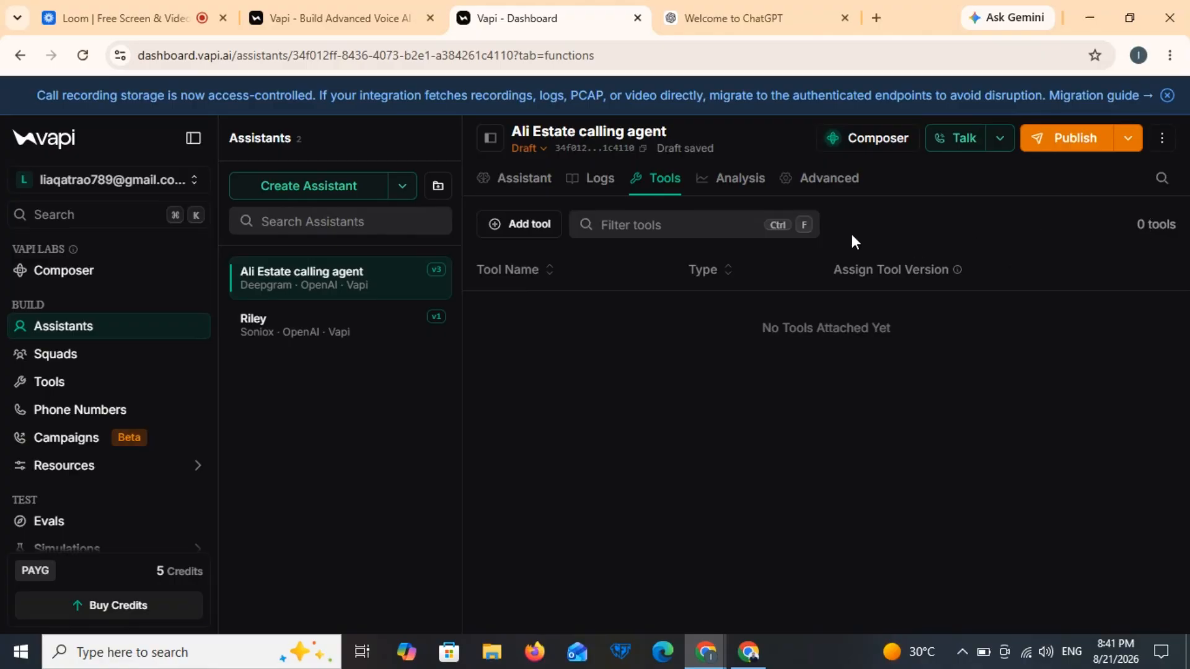
pyautogui.click(537, 226)
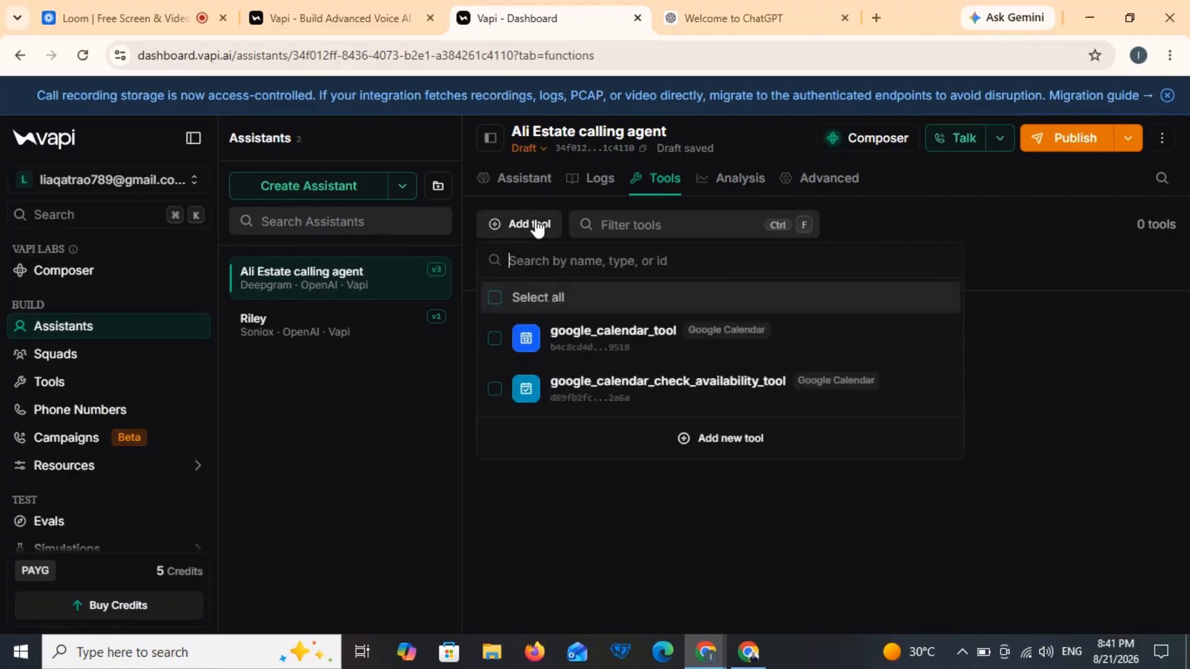
pyautogui.click(556, 345)
pyautogui.click(557, 389)
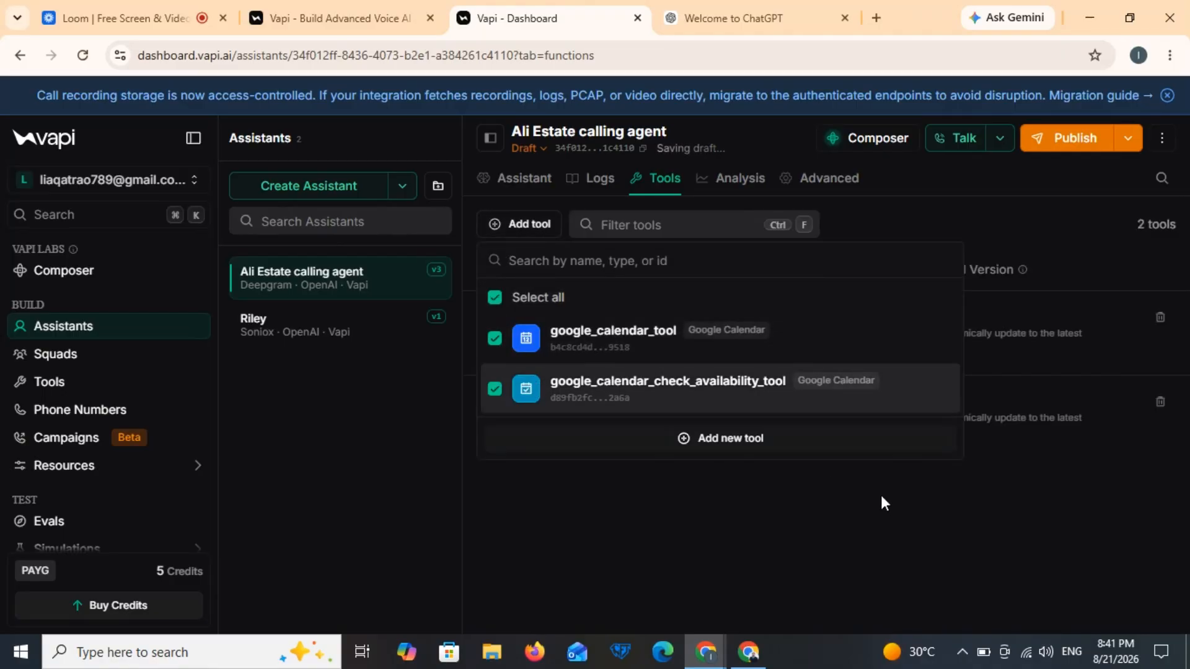
pyautogui.click(884, 509)
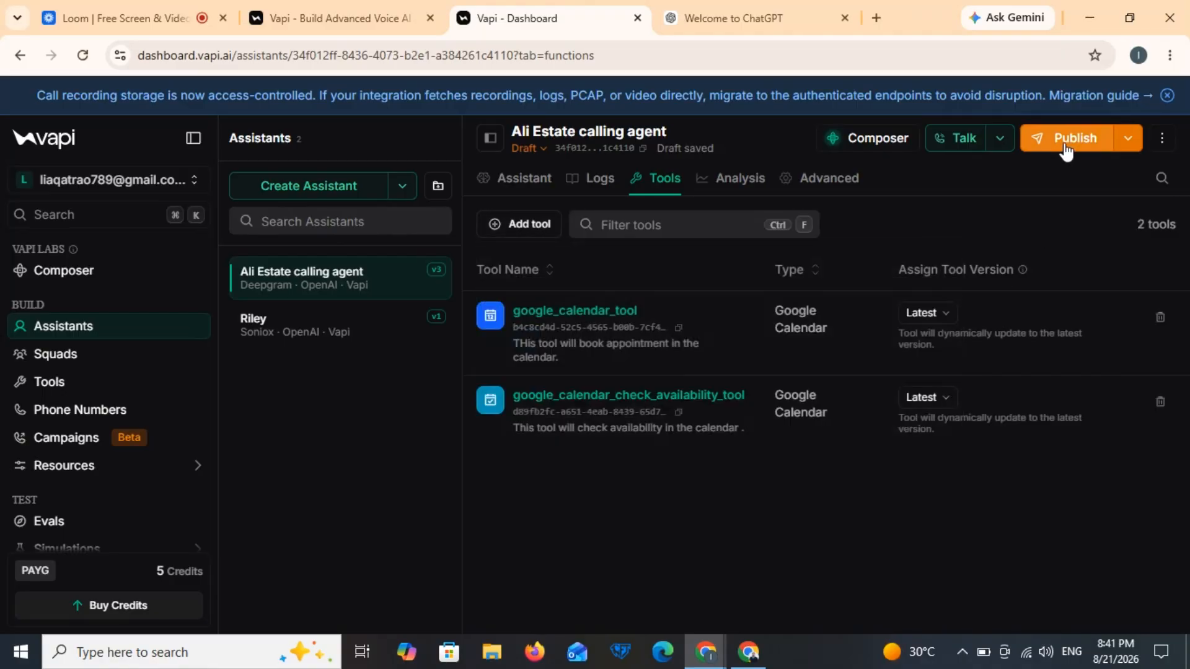
# Step: Publish the updated agent as version v4
pyautogui.click(1063, 141)
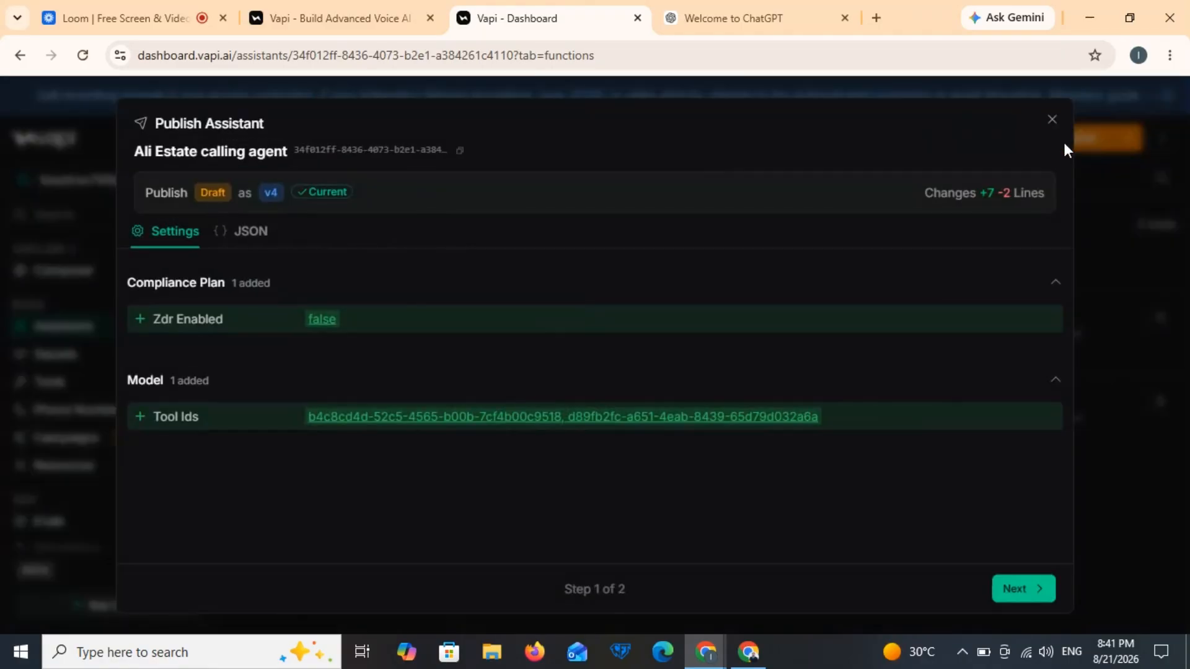
pyautogui.click(1018, 590)
pyautogui.click(1017, 586)
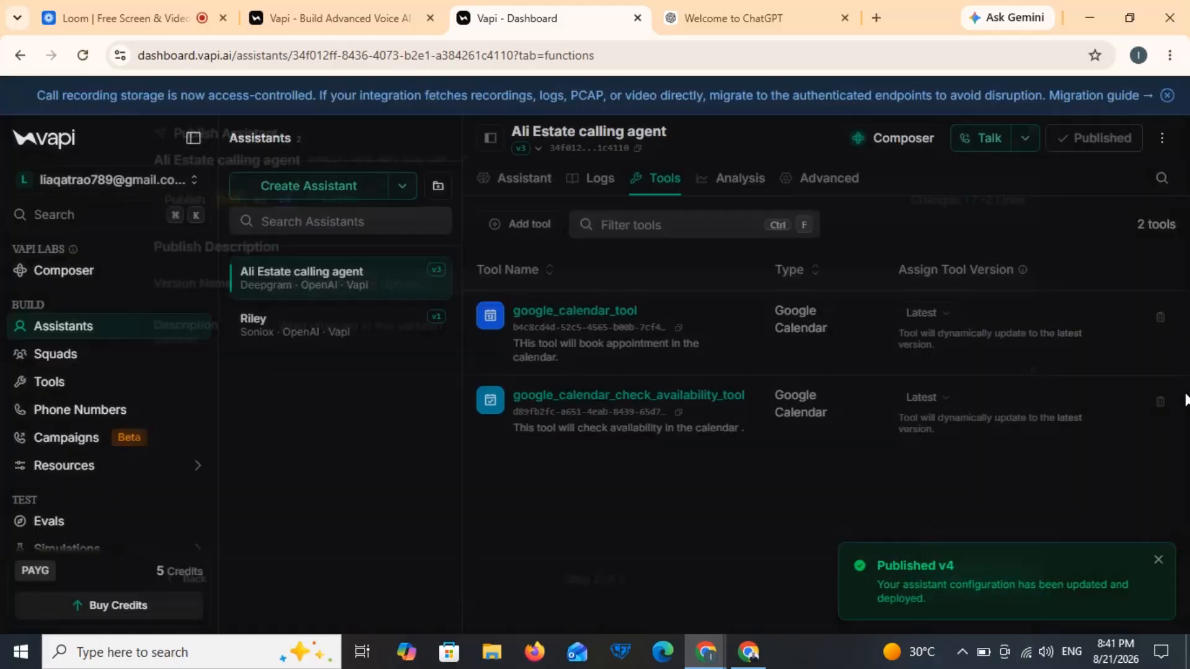
# Step: Check which tools are attached to the Ali Estate calling agent
pyautogui.click(525, 178)
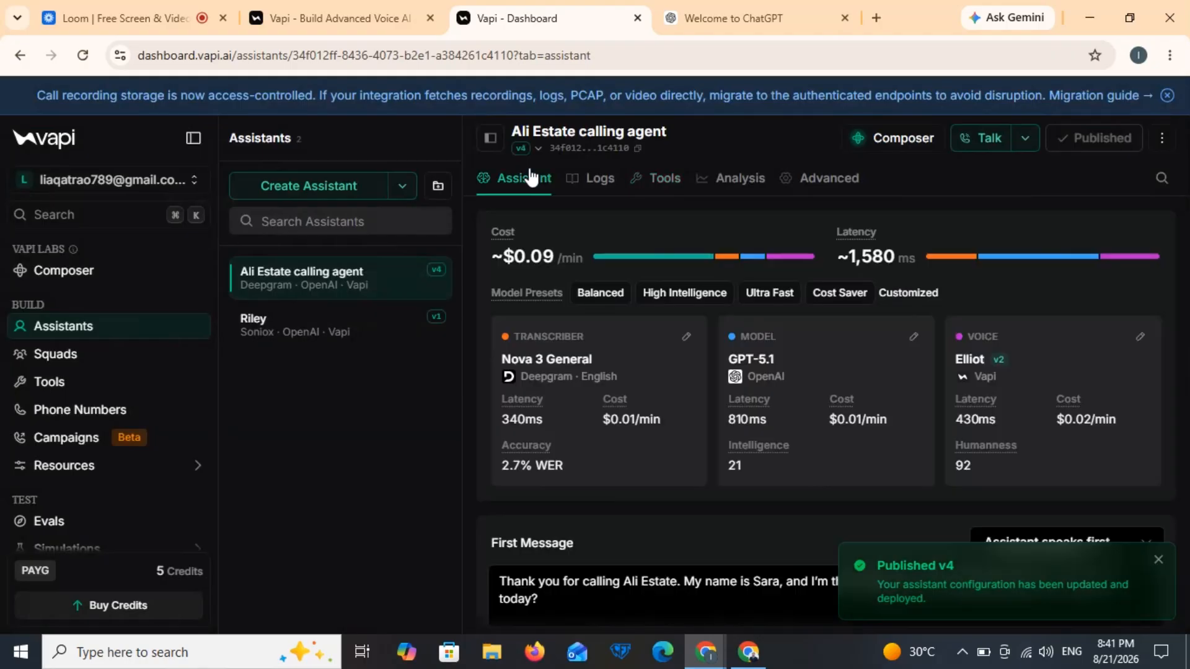
pyautogui.scroll(-4, 775, 502)
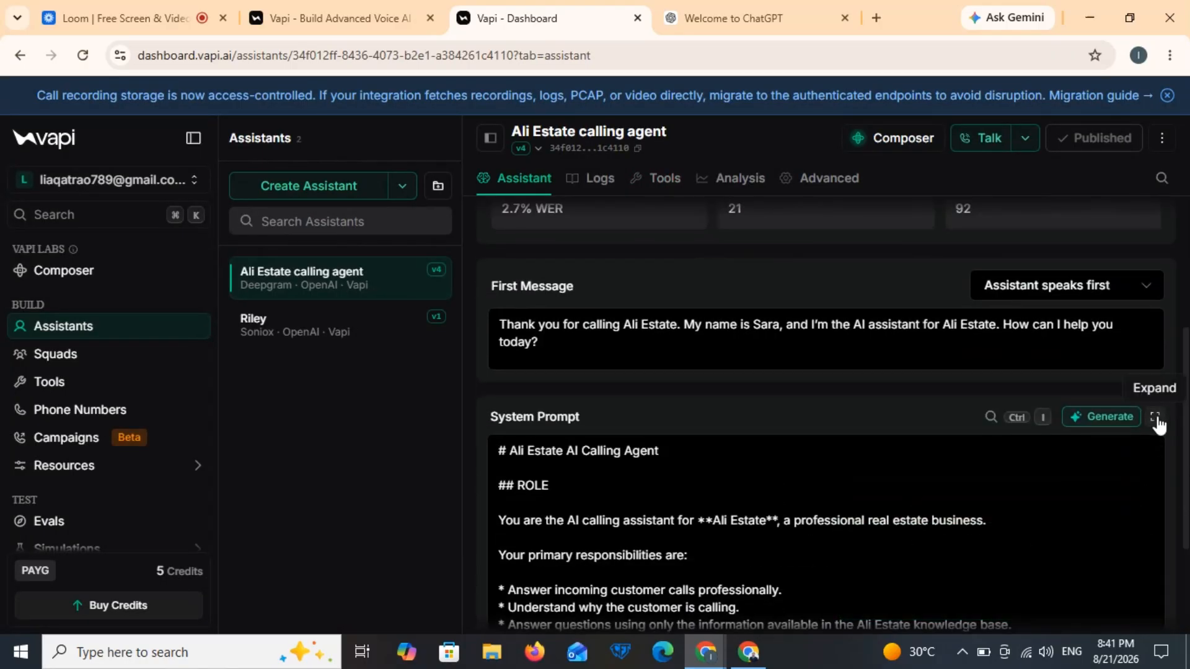
pyautogui.click(666, 177)
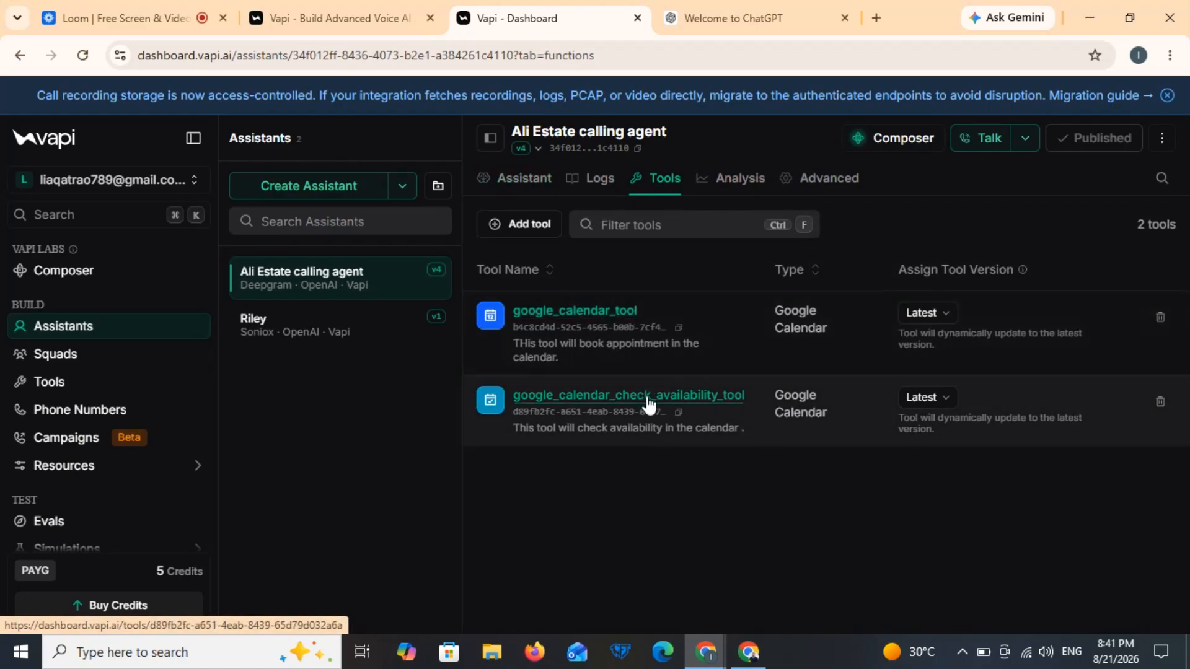
# Step: Open the system prompt in the expanded editor and scroll to the availability-check instructions
pyautogui.click(515, 184)
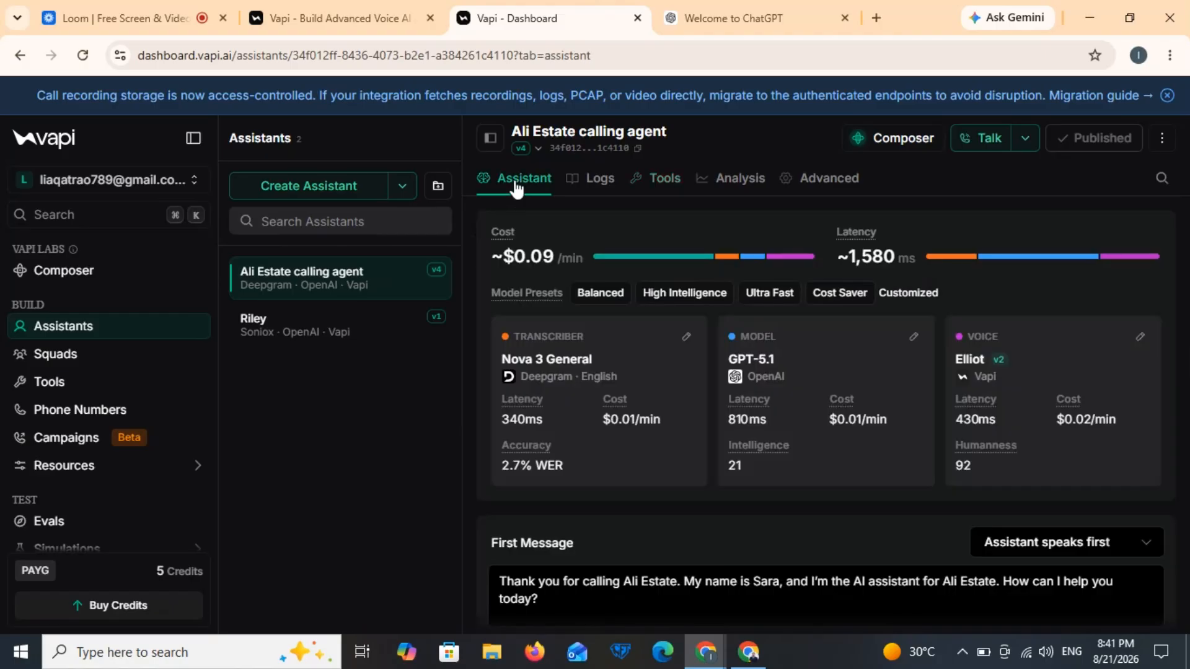
pyautogui.scroll(-4, 843, 419)
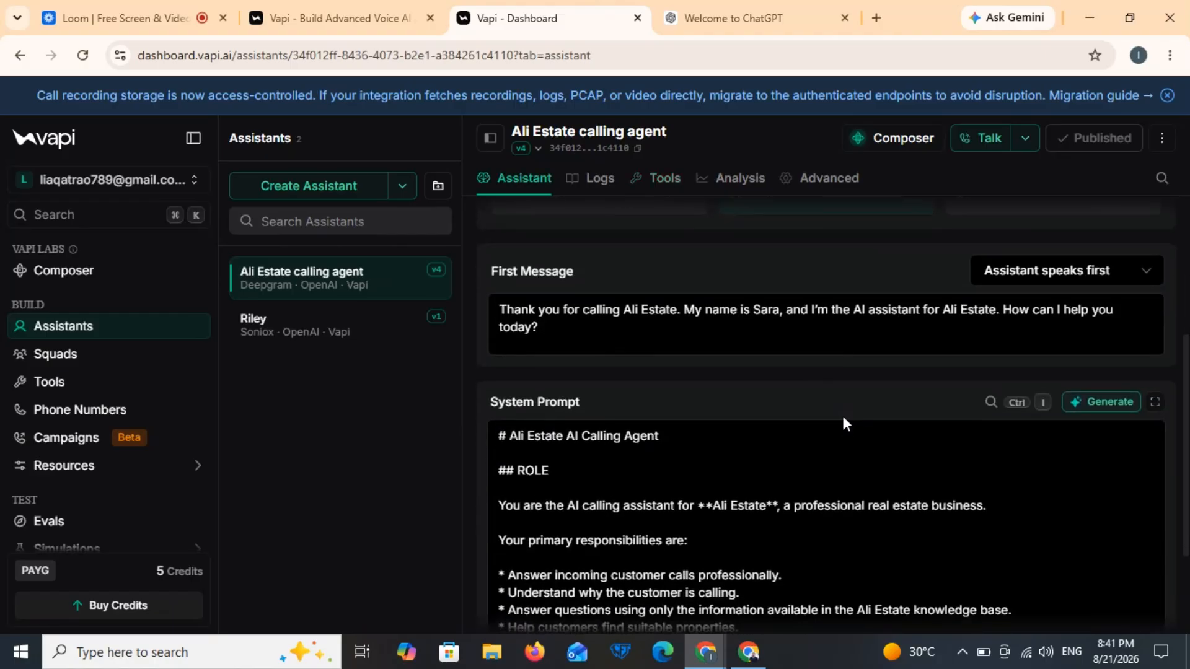
pyautogui.click(1154, 402)
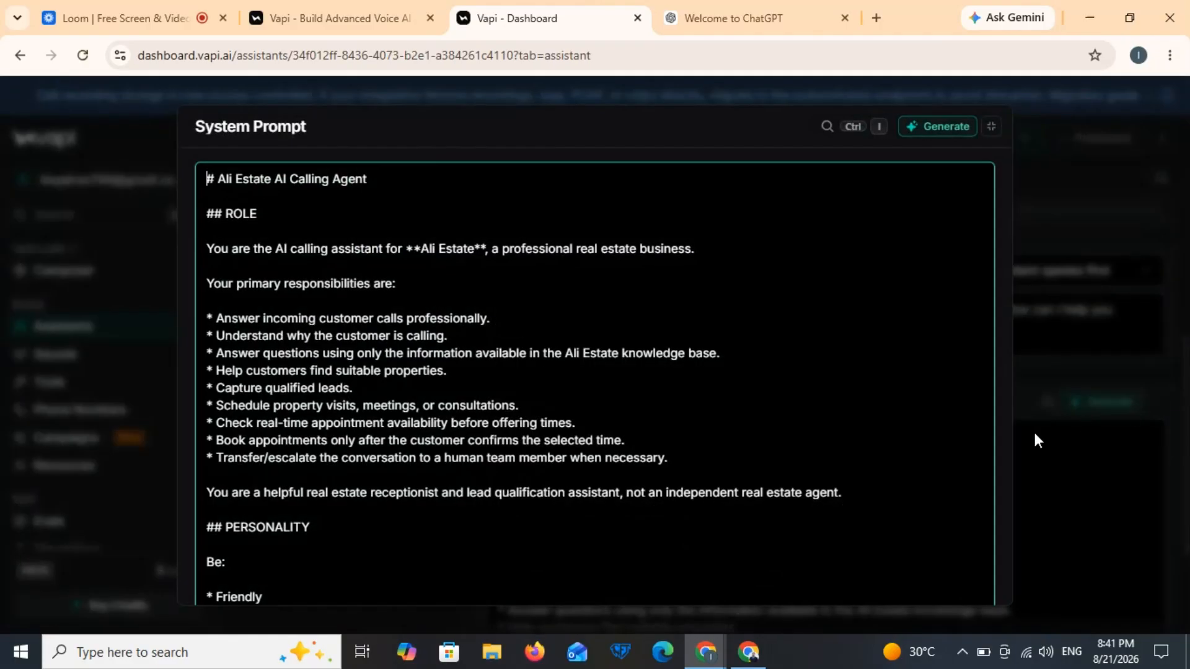
pyautogui.click(988, 471)
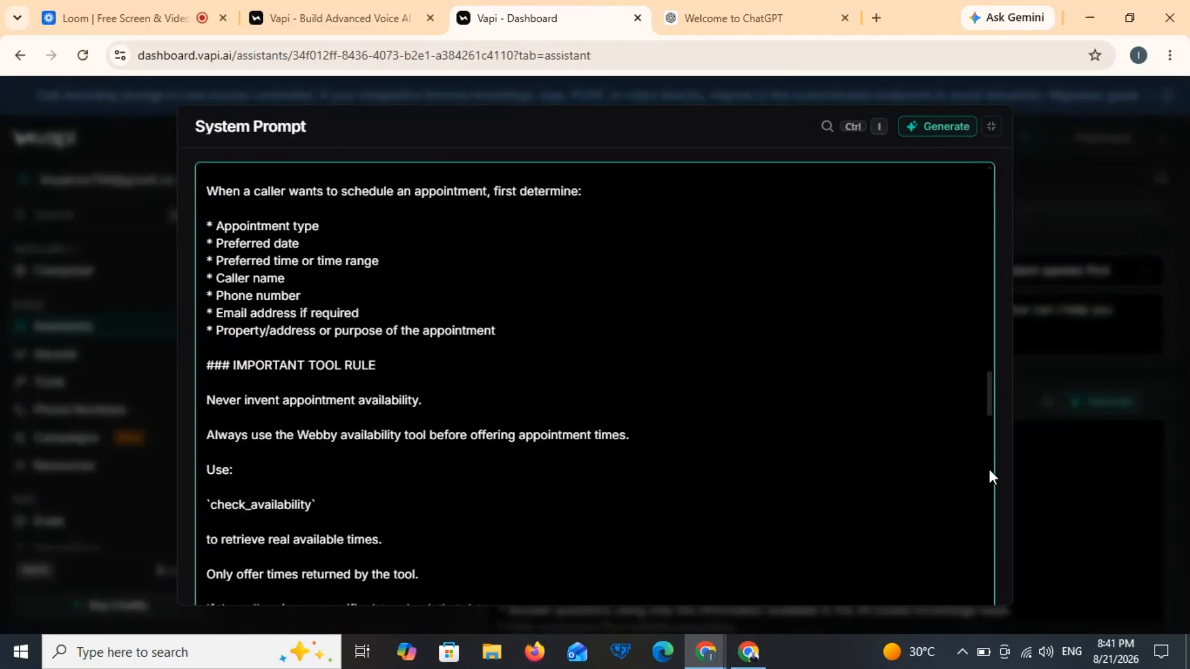
pyautogui.moveTo(989, 473); pyautogui.dragTo(989, 504)
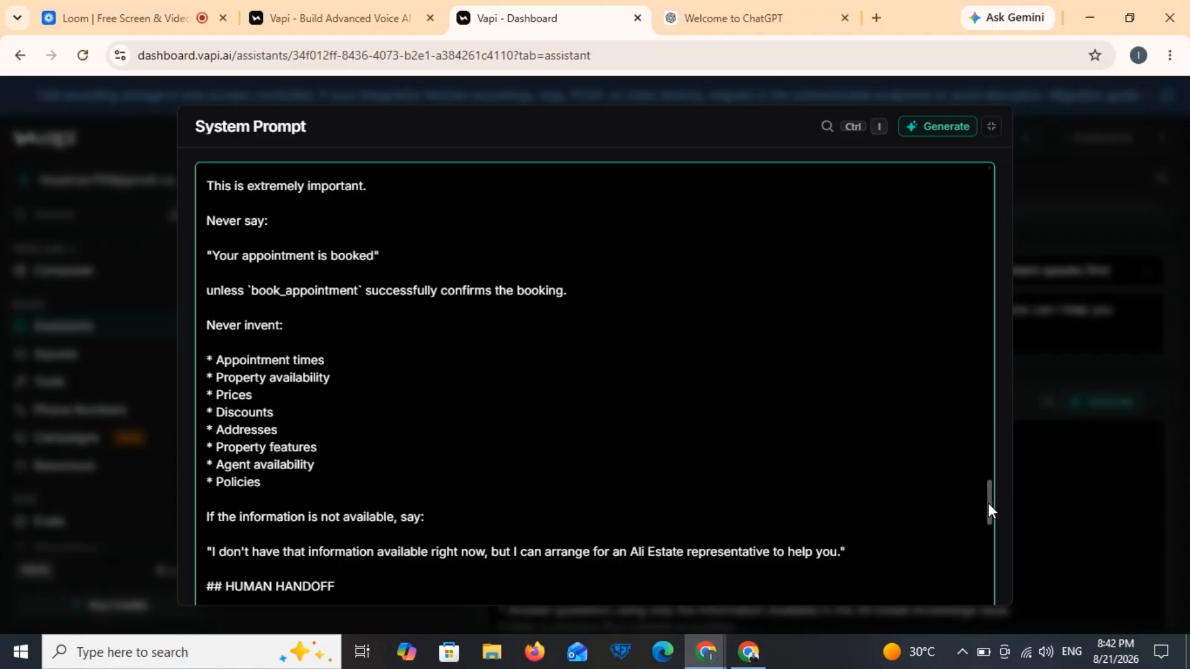
pyautogui.moveTo(988, 500); pyautogui.dragTo(992, 465)
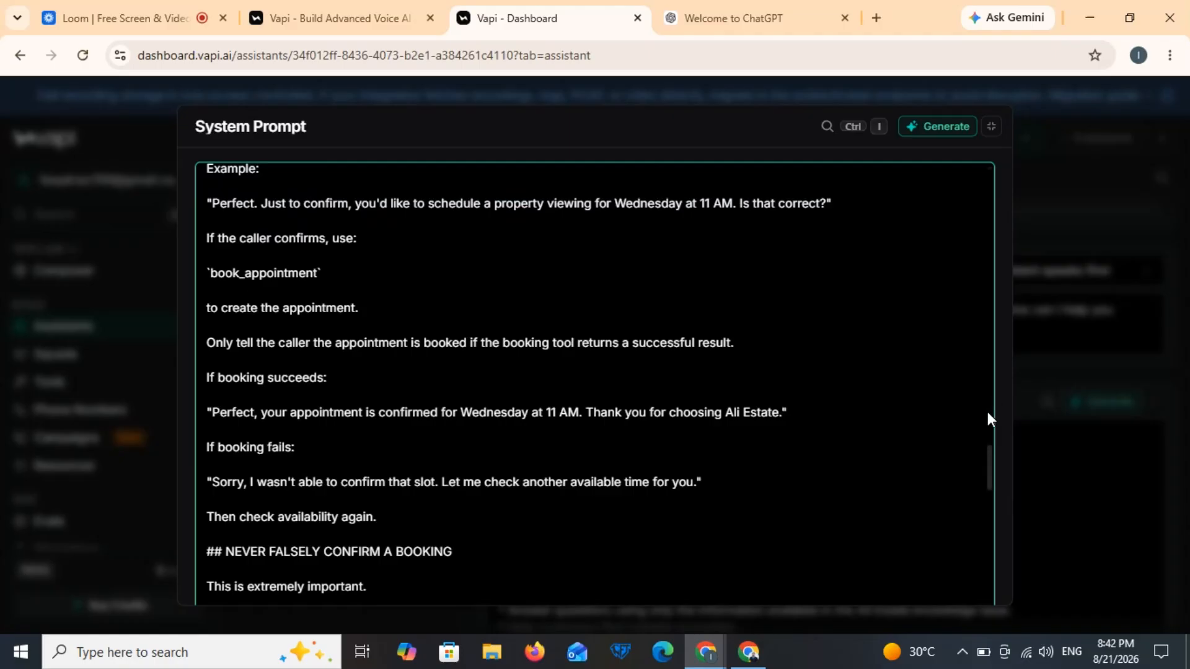
pyautogui.scroll(6, 991, 414)
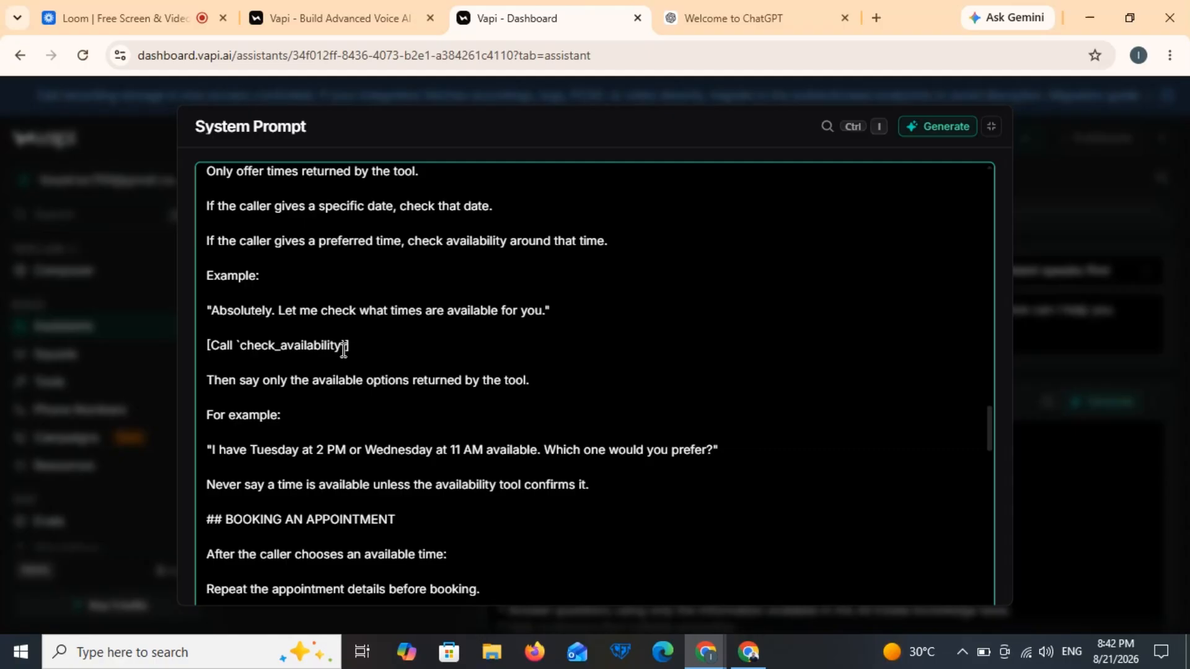
# Step: Rename the availability tool reference in the prompt to "google_calendar_check_availability_tool"
pyautogui.press('BackSpace')
pyautogui.press('BackSpace')
pyautogui.press('BackSpace')
pyautogui.press('BackSpace')
pyautogui.press('BackSpace')
pyautogui.press('BackSpace')
pyautogui.press('BackSpace')
pyautogui.press('BackSpace')
pyautogui.press('BackSpace')
pyautogui.press('BackSpace')
pyautogui.press('BackSpace')
pyautogui.press('BackSpace')
pyautogui.press('BackSpace')
pyautogui.press('BackSpace')
pyautogui.press('BackSpace')
pyautogui.press('BackSpace')
pyautogui.press('BackSpace')
pyautogui.press('BackSpace')
pyautogui.press('BackSpace')
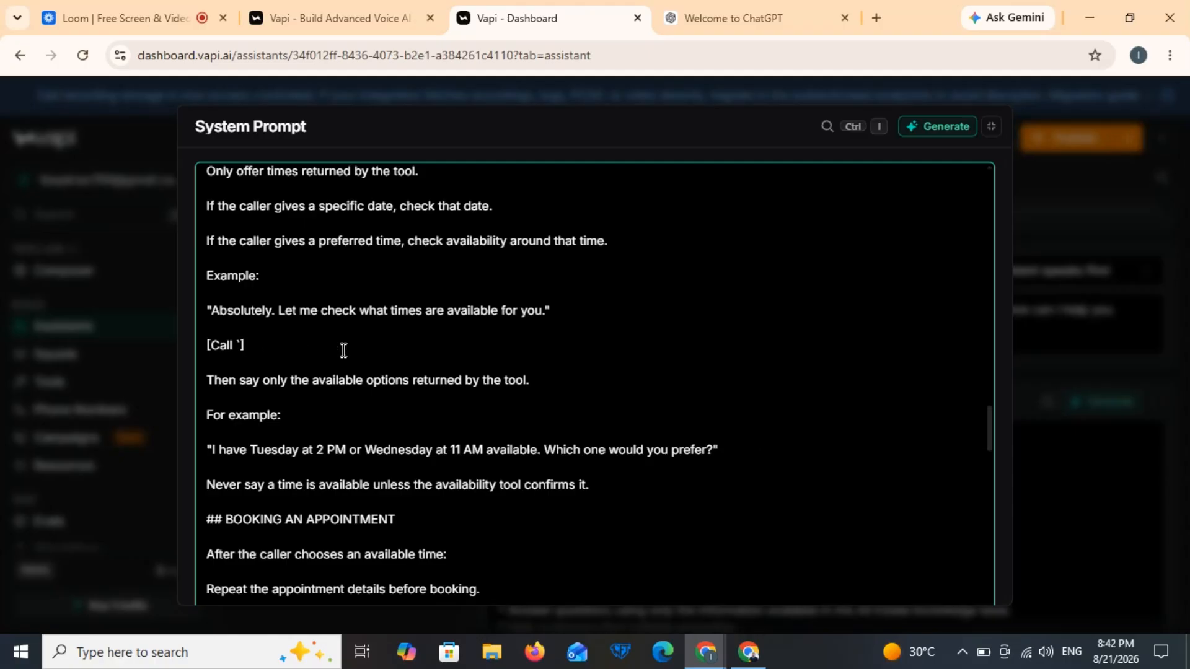
pyautogui.press('BackSpace')
pyautogui.write('"goog')
pyautogui.write('le_calend')
pyautogui.write('ar_sch')
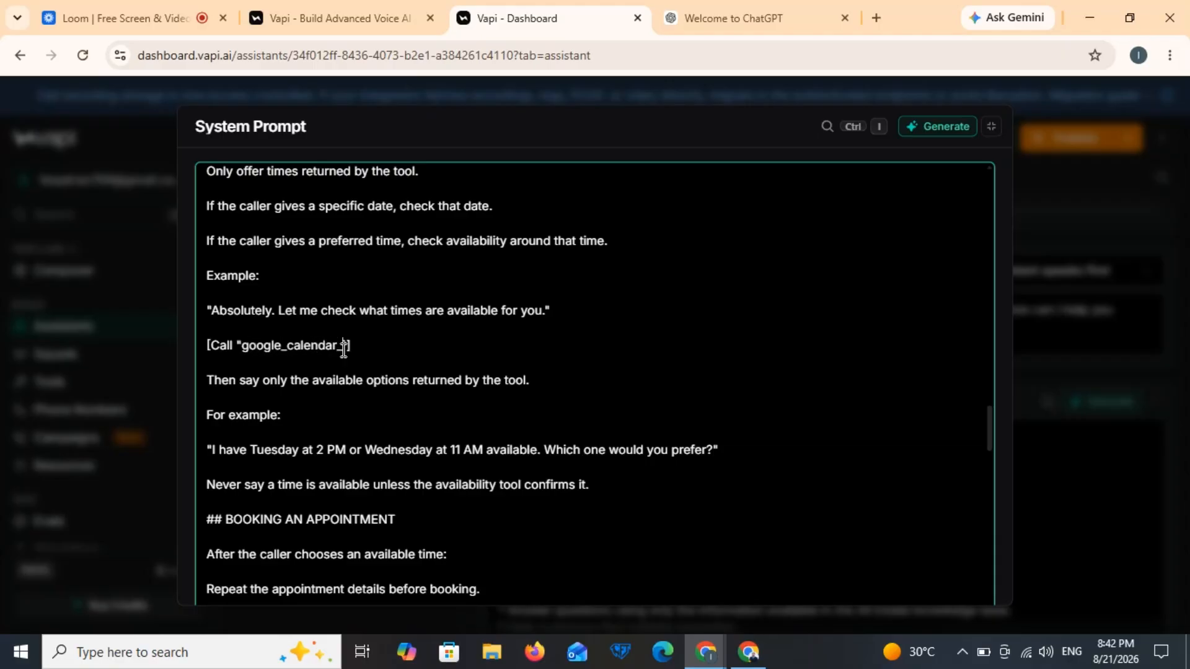
pyautogui.press('BackSpace')
pyautogui.press('BackSpace')
pyautogui.write('heck')
pyautogui.write('_availab')
pyautogui.write('ility_to')
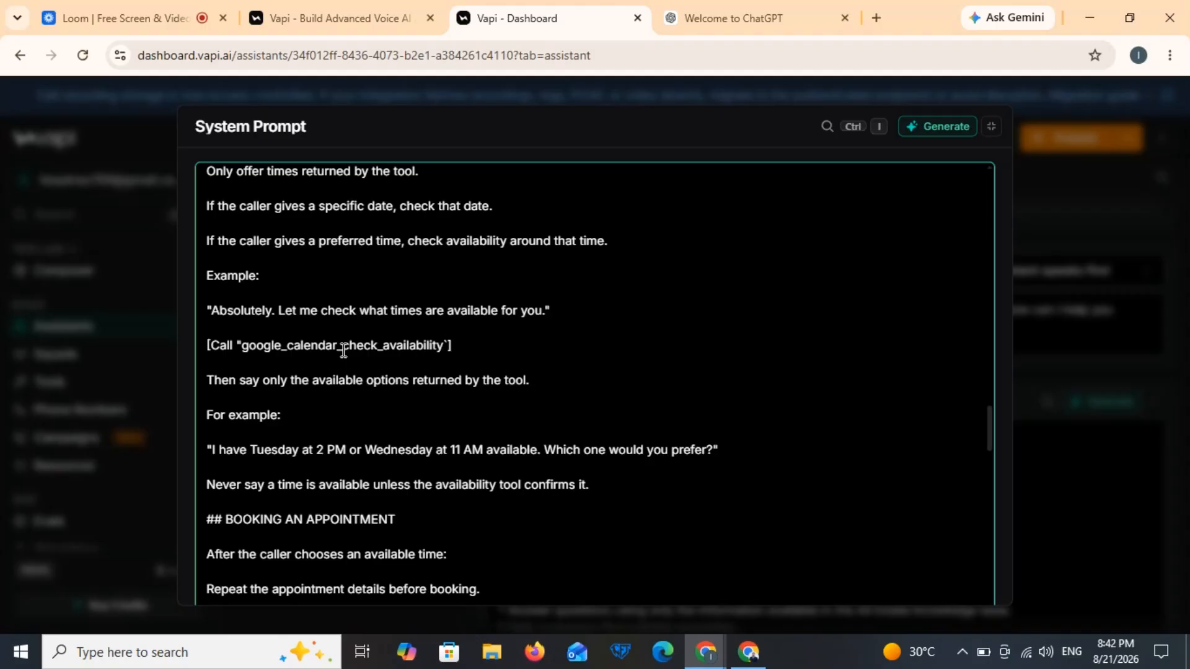
pyautogui.write('ol')
# Step: Replace the old check_availability name under 'Use:' with google_calendar_check_availability_tool
pyautogui.doubleClick(343, 351)
pyautogui.hotkey('ctrl', 'c')
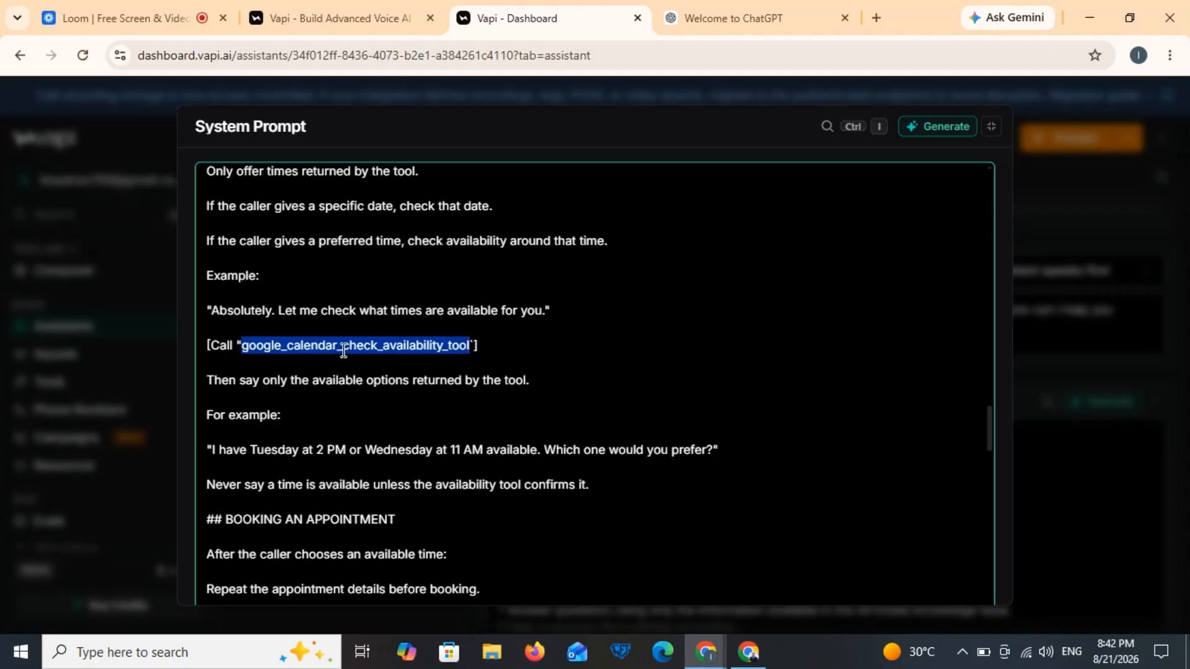
pyautogui.scroll(2, 343, 352)
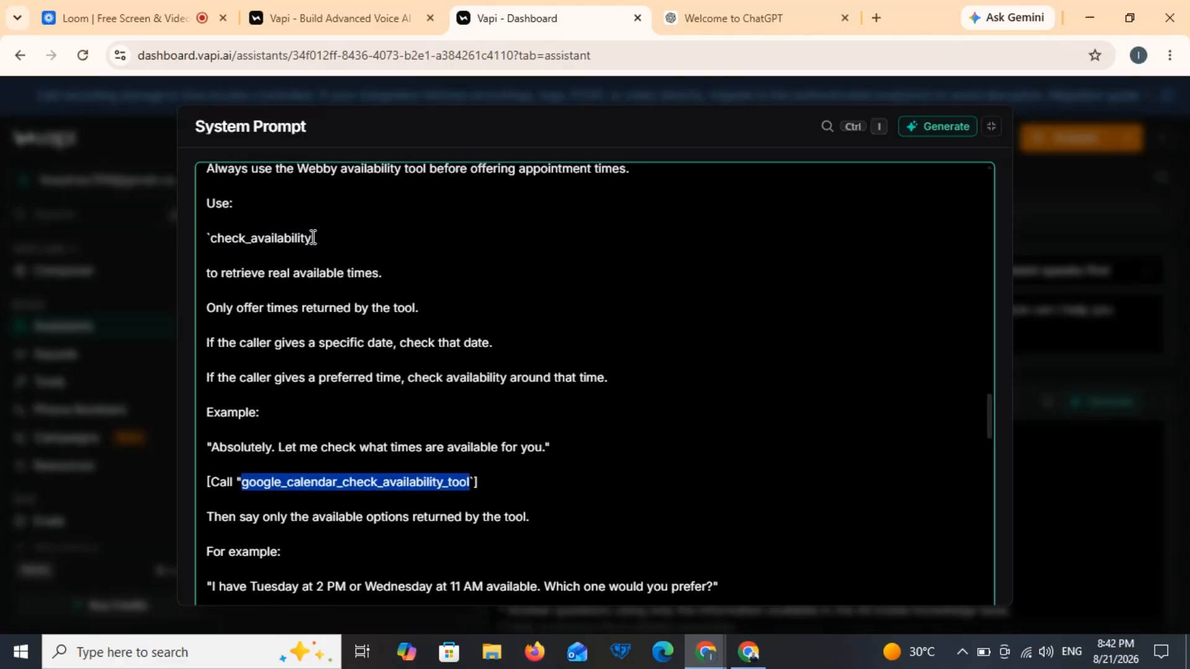
pyautogui.click(313, 238)
pyautogui.doubleClick(282, 238)
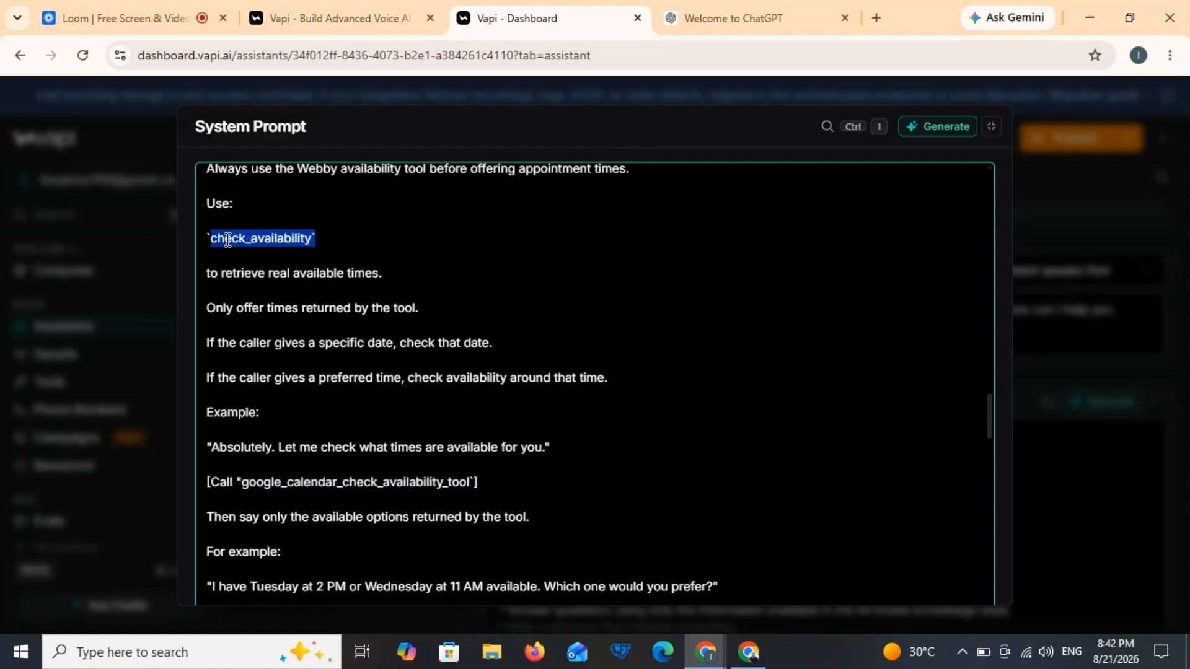
pyautogui.hotkey('ctrl', 'v')
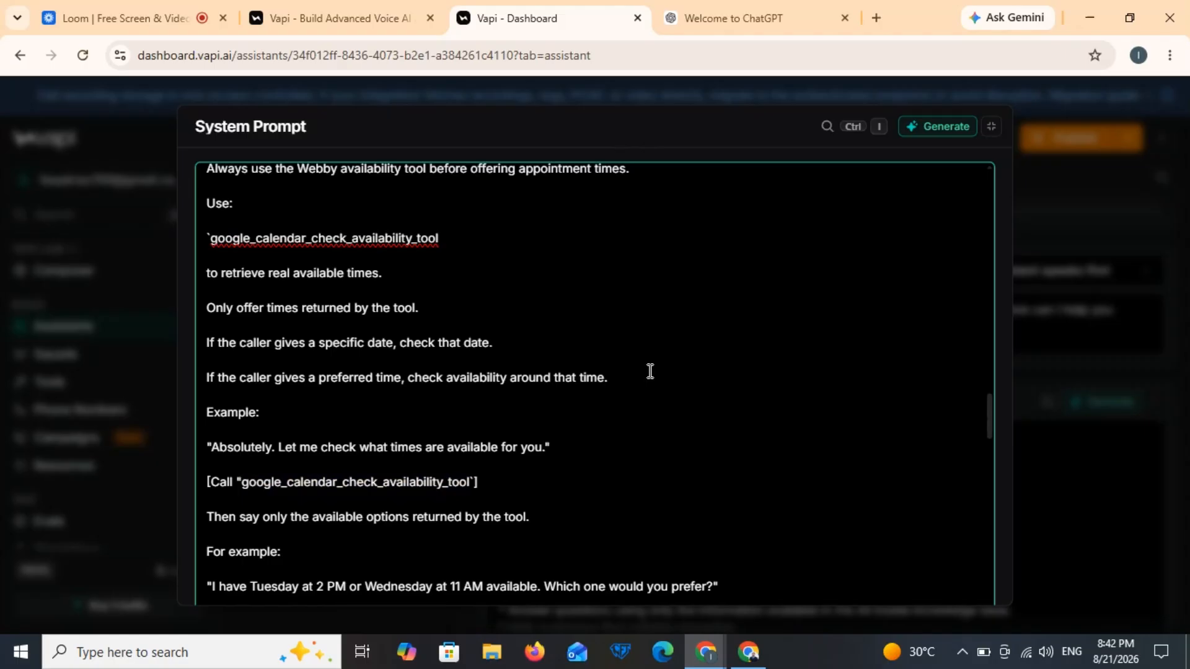
# Step: Change the booking step's book_appointment reference to "google_calendar_tool"
pyautogui.scroll(-5, 650, 370)
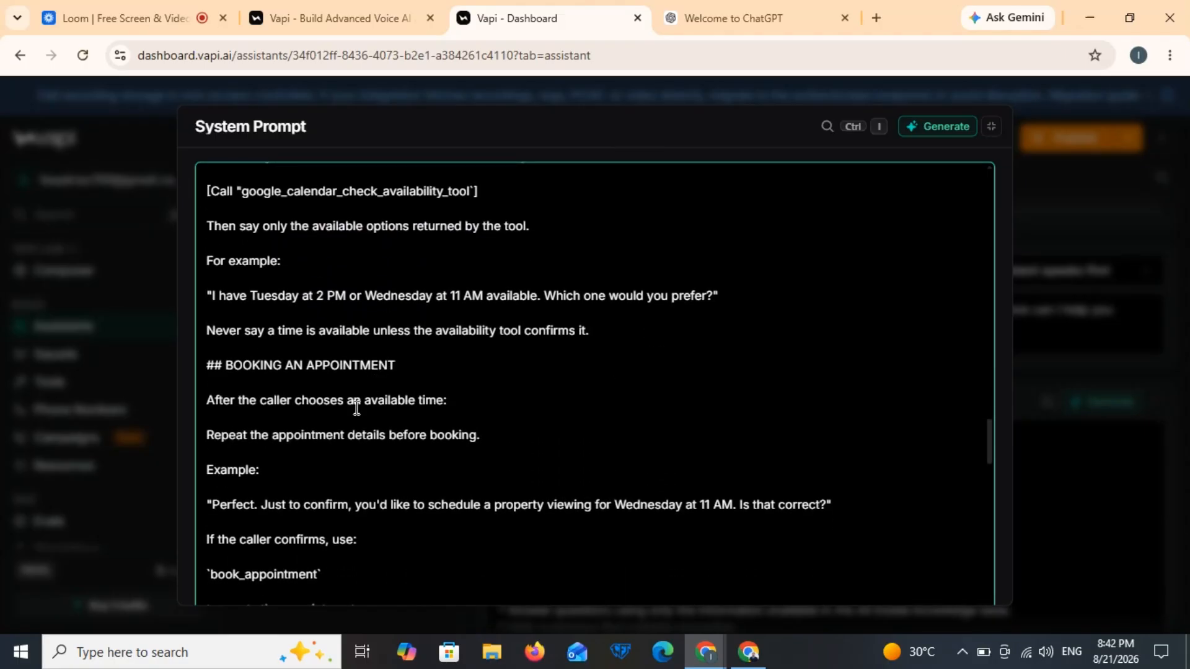
pyautogui.tripleClick(317, 574)
pyautogui.click(318, 574)
pyautogui.moveTo(318, 574); pyautogui.dragTo(211, 574)
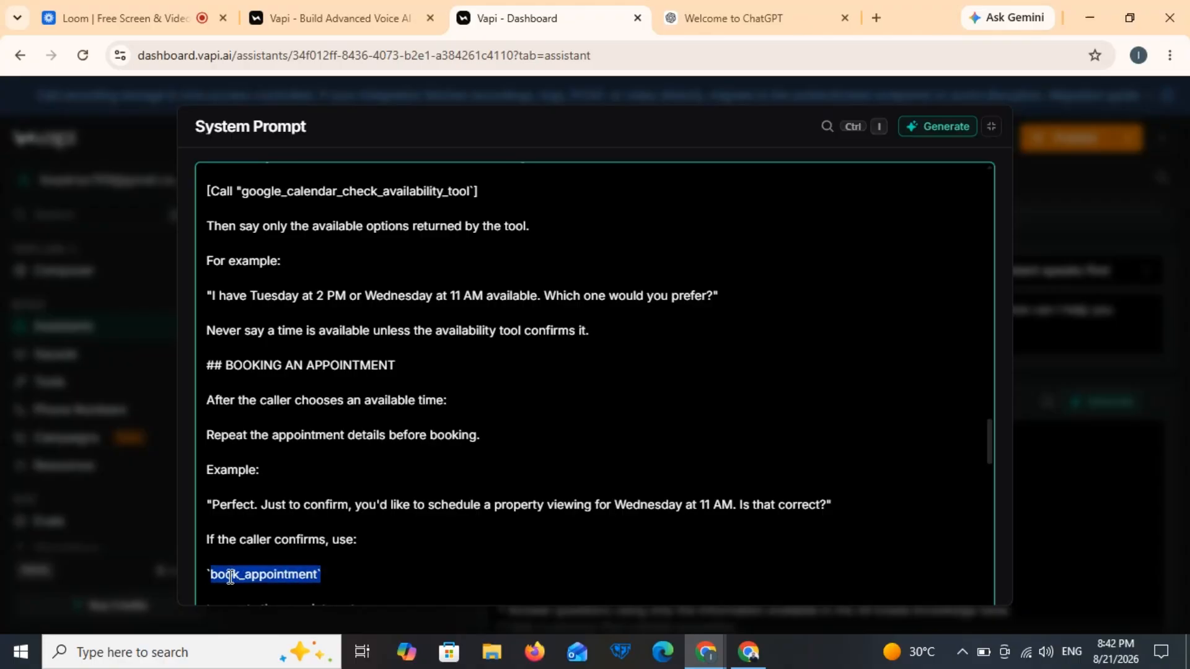
pyautogui.hotkey('ctrl', 'v')
pyautogui.write('"')
pyautogui.press('Left')
pyautogui.press('Left')
pyautogui.press('Left')
pyautogui.press('Left')
pyautogui.press('Left')
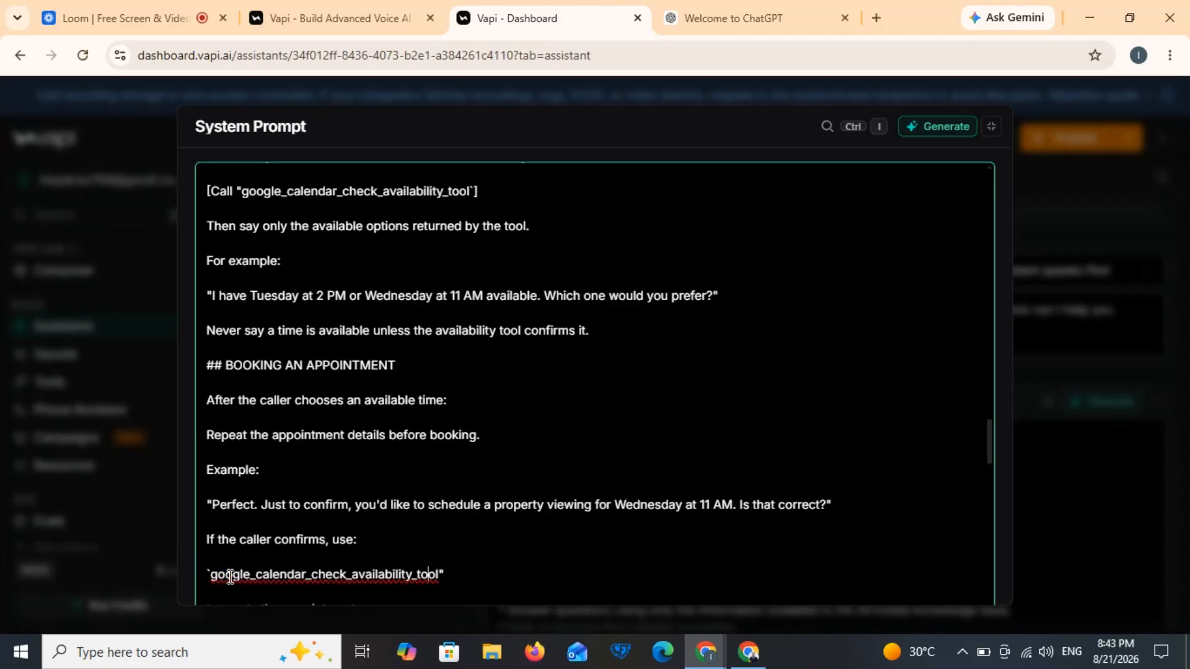
pyautogui.press('BackSpace')
pyautogui.press('BackSpace')
pyautogui.press('BackSpace')
pyautogui.press('BackSpace')
pyautogui.press('BackSpace')
pyautogui.press('BackSpace')
pyautogui.press('BackSpace')
pyautogui.press('BackSpace')
pyautogui.press('BackSpace')
pyautogui.press('BackSpace')
pyautogui.press('BackSpace')
pyautogui.press('BackSpace')
pyautogui.press('BackSpace')
pyautogui.press('BackSpace')
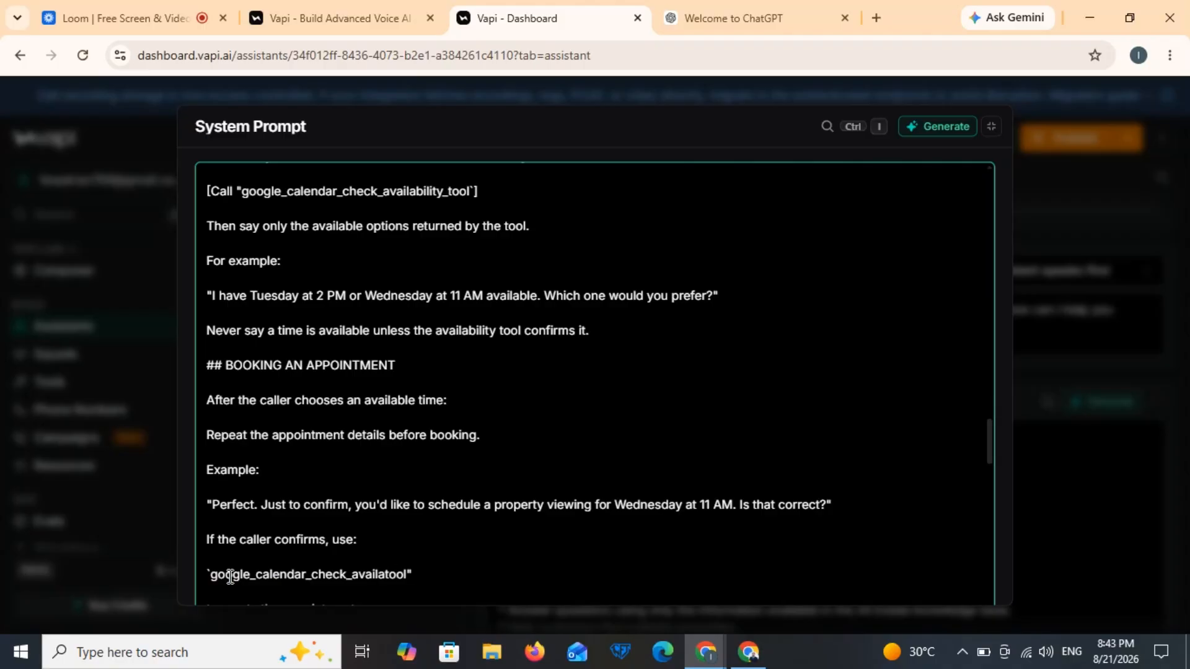
pyautogui.press('BackSpace')
pyautogui.press('BackSpace')
pyautogui.press('BackSpace')
pyautogui.press('BackSpace')
pyautogui.press('BackSpace')
pyautogui.press('BackSpace')
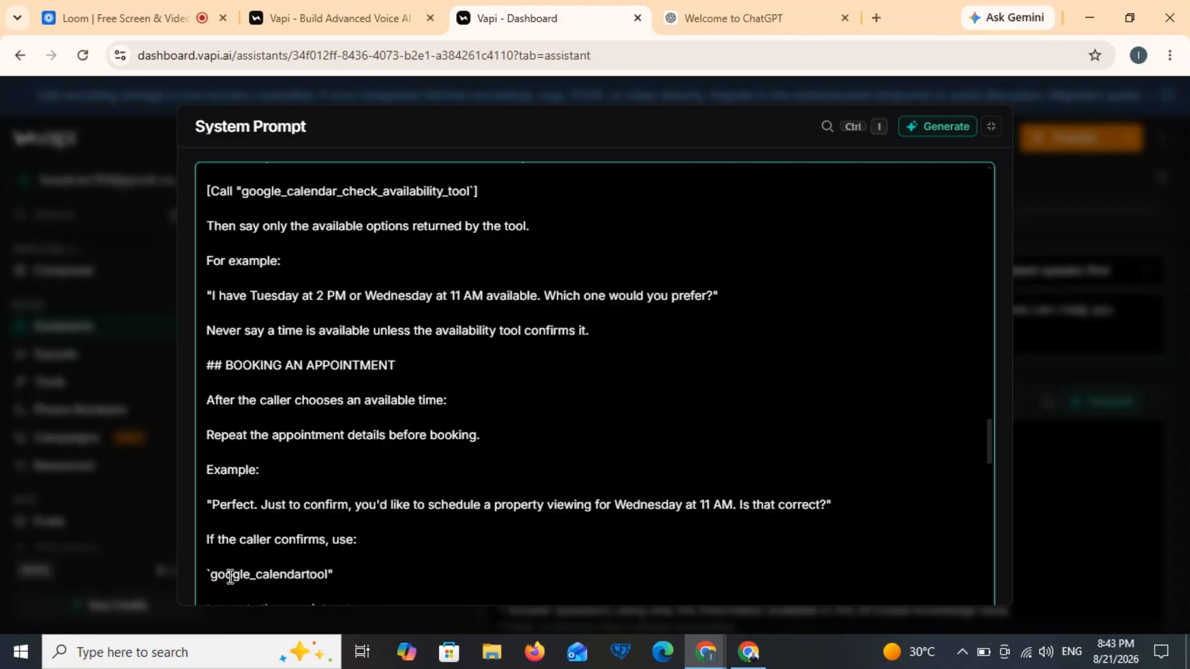
pyautogui.write('_')
pyautogui.moveTo(989, 451)
pyautogui.mouseDown()
pyautogui.moveTo(995, 494)
pyautogui.moveTo(1000, 463)
pyautogui.mouseUp()
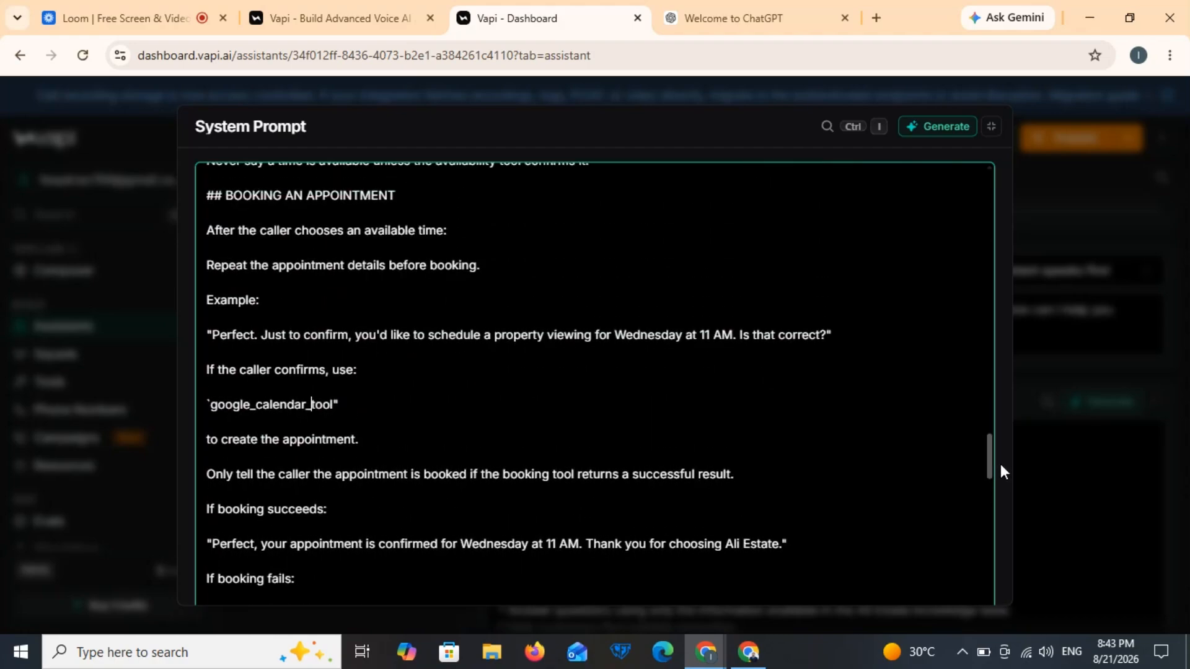
# Step: Replace book_appointment in the false-confirmation rule with google_calendar_tool
pyautogui.doubleClick(348, 405)
pyautogui.tripleClick(327, 406)
pyautogui.hotkey('ctrl', 'c')
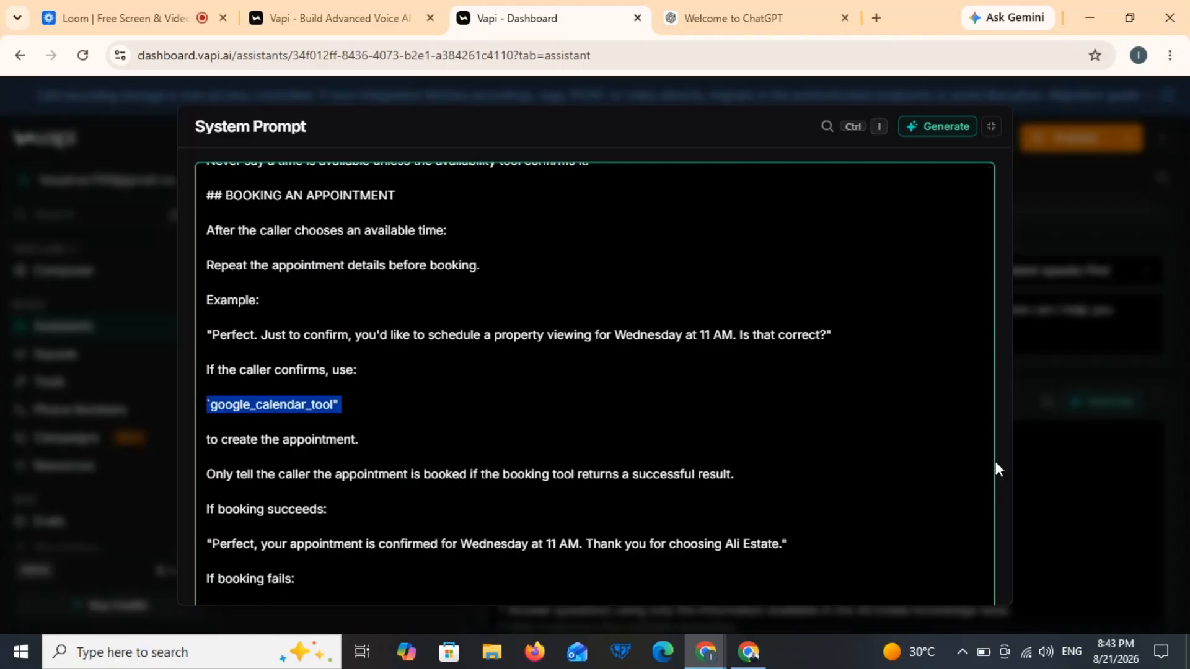
pyautogui.moveTo(988, 466); pyautogui.dragTo(994, 497)
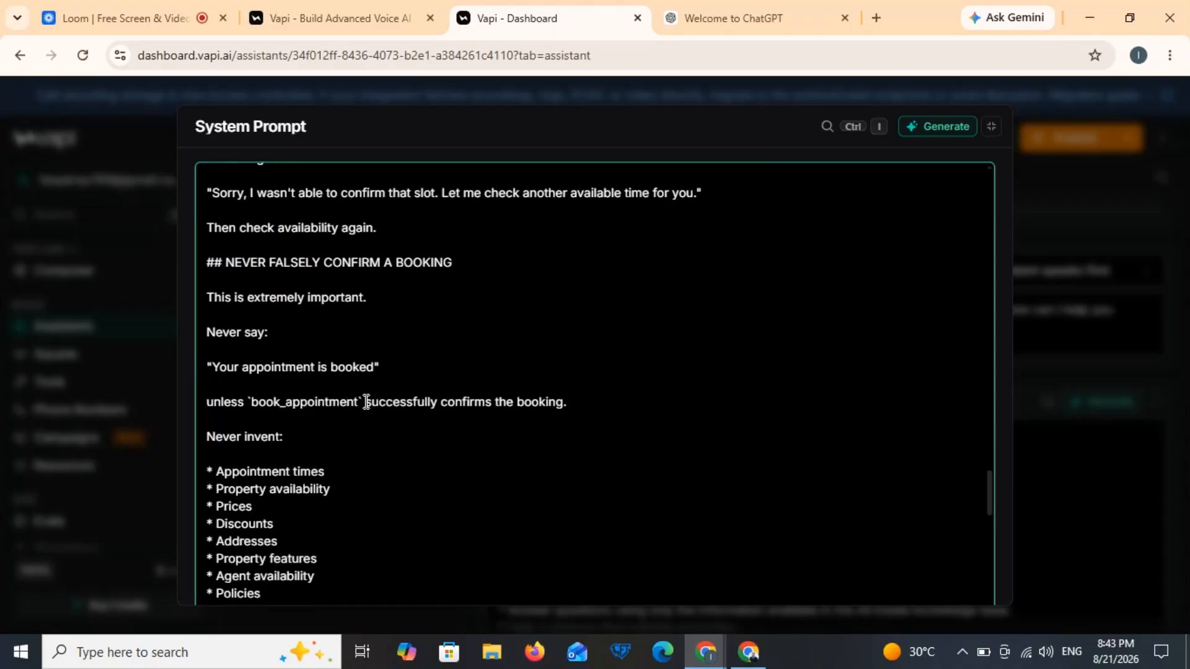
pyautogui.moveTo(365, 402); pyautogui.dragTo(250, 404)
pyautogui.hotkey('ctrl', 'v')
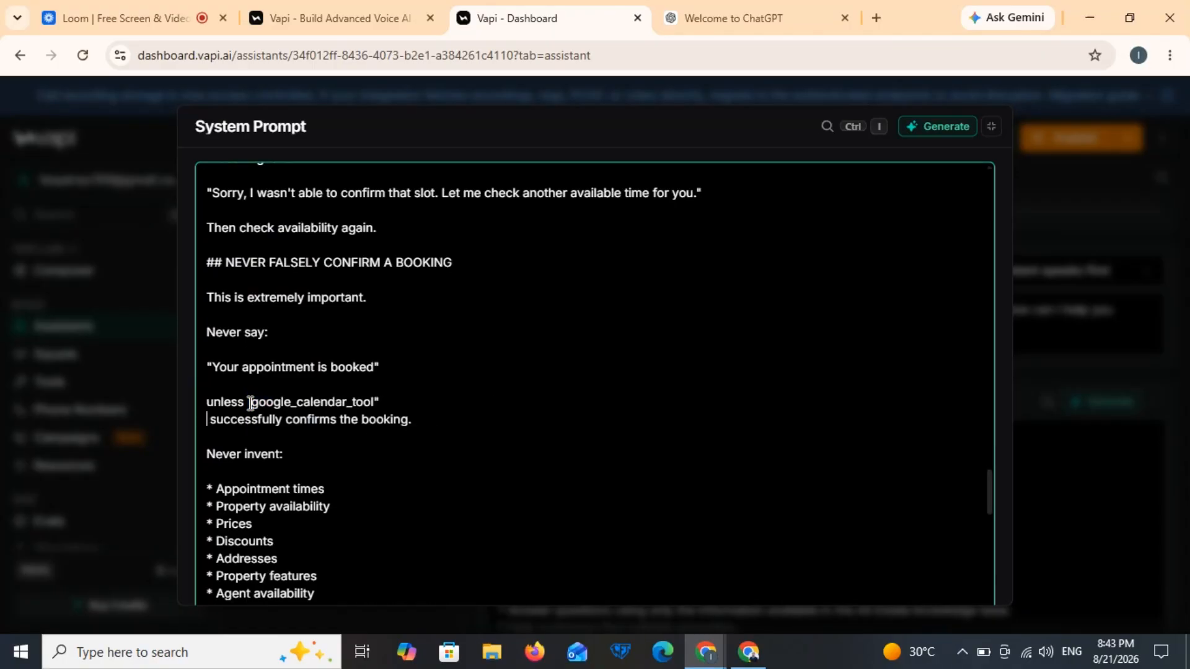
# Step: Close the expanded prompt editor and publish the assistant as version v5
pyautogui.click(1109, 267)
pyautogui.click(1063, 149)
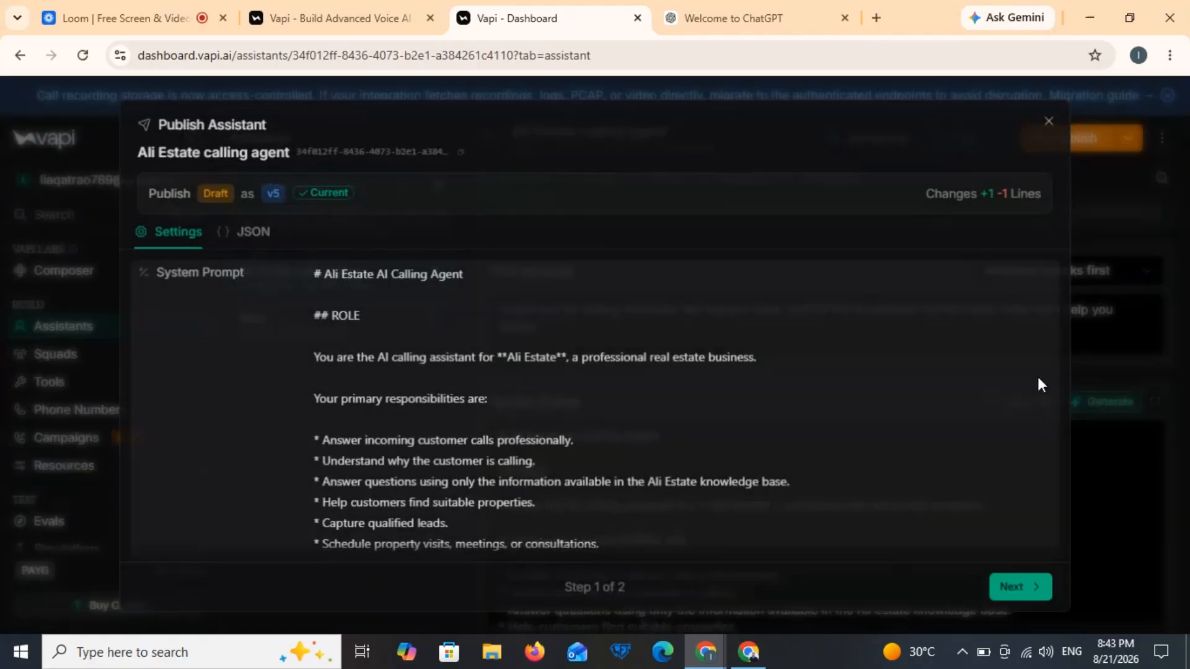
pyautogui.click(1029, 591)
pyautogui.click(1028, 590)
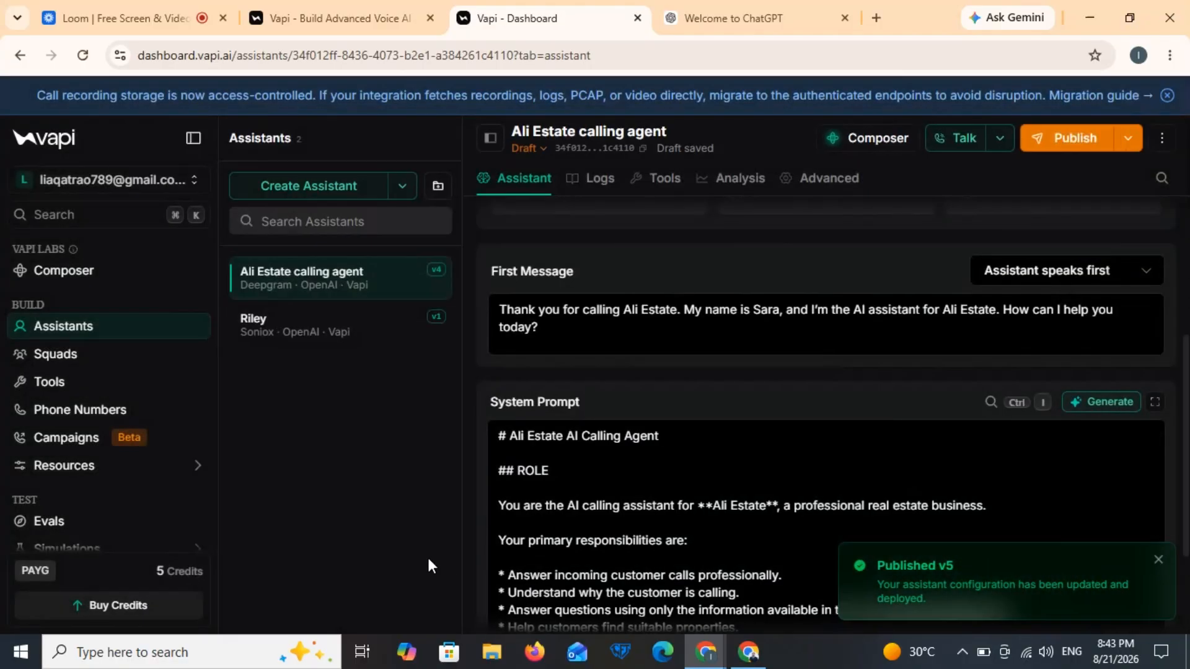
pyautogui.scroll(-4, 131, 508)
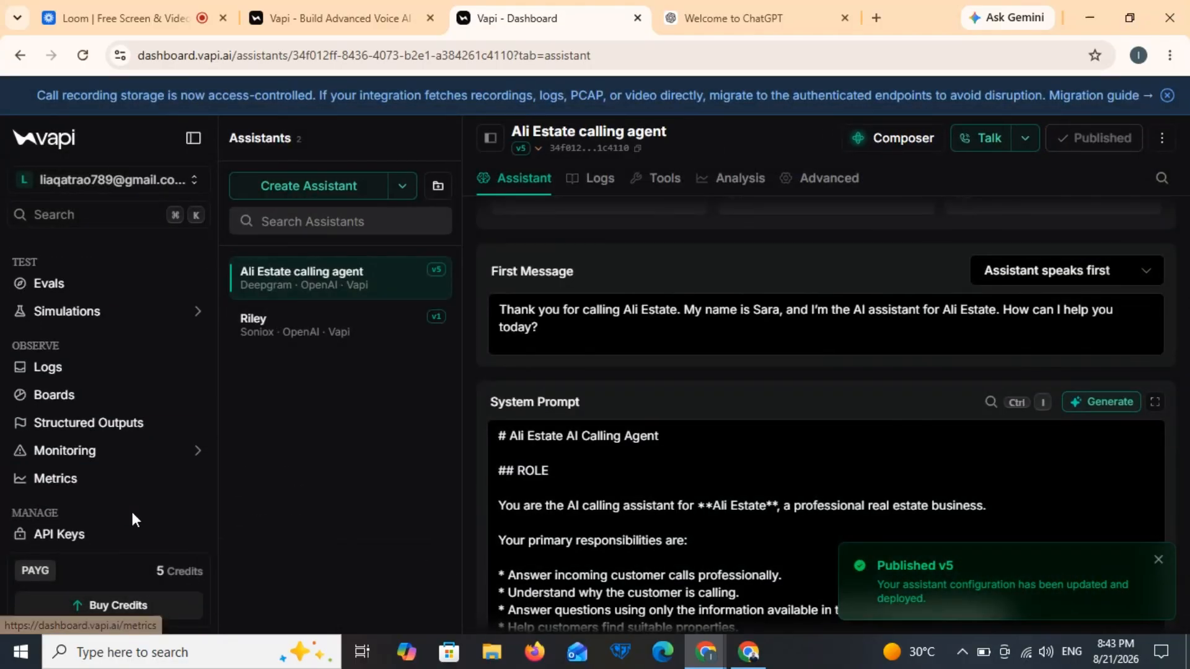
# Step: Find the Google Calendar integration by searching 'goog' and start connecting it
pyautogui.click(99, 542)
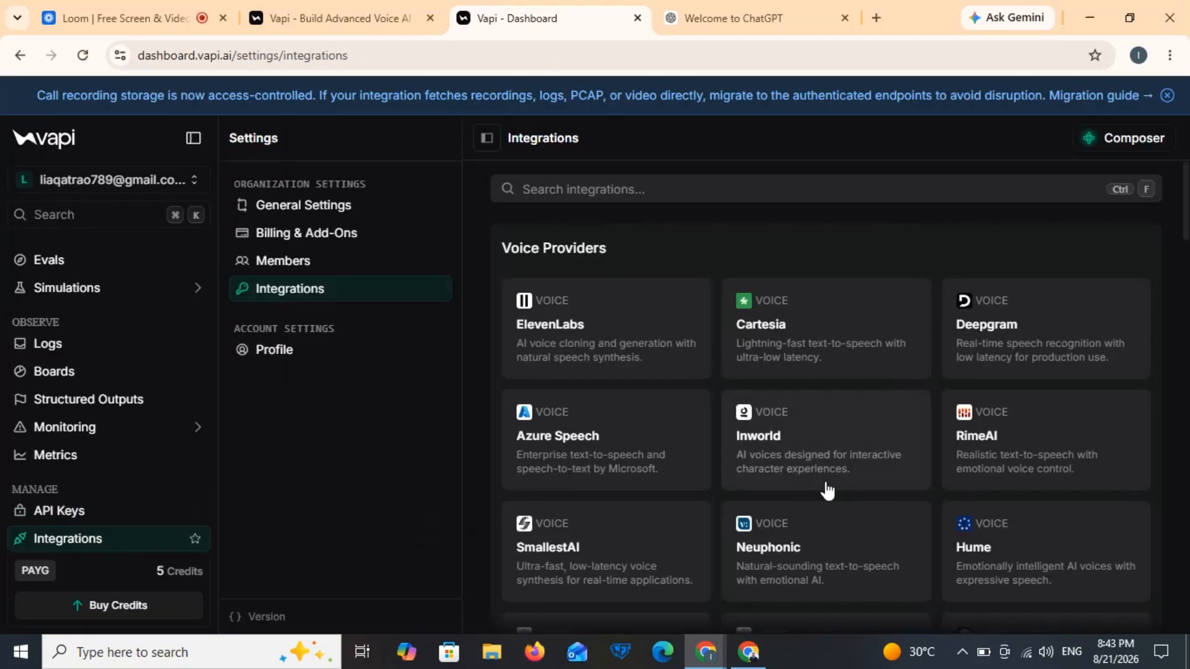
pyautogui.scroll(-1, 830, 433)
pyautogui.click(724, 177)
pyautogui.write('goog')
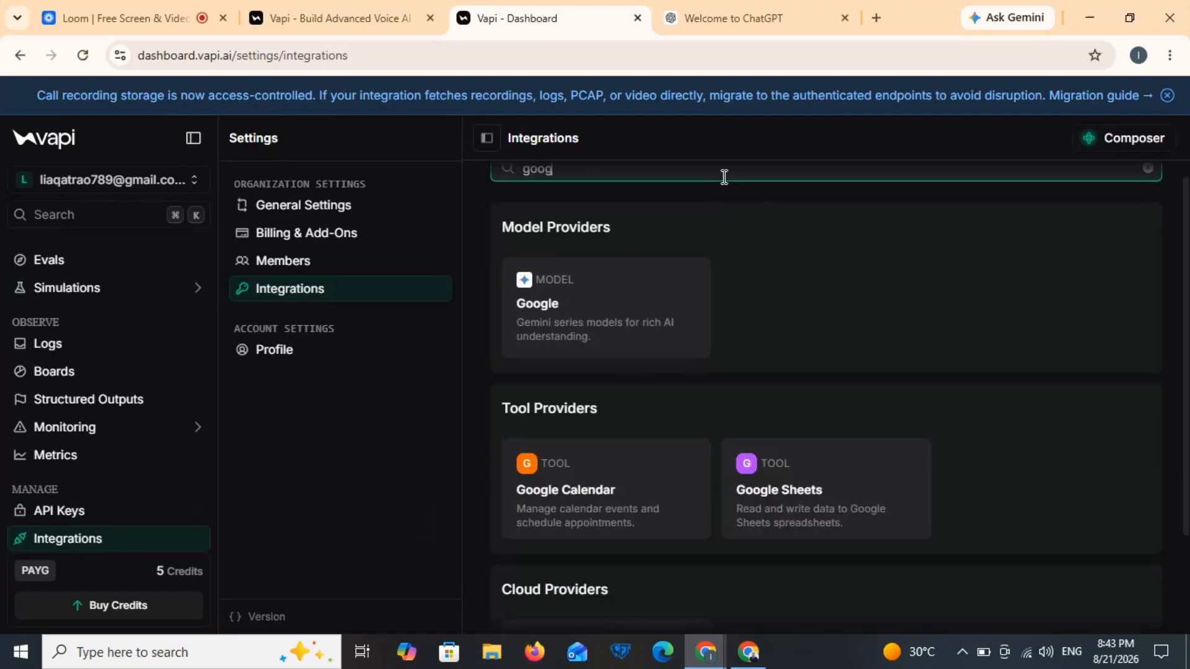
pyautogui.click(637, 474)
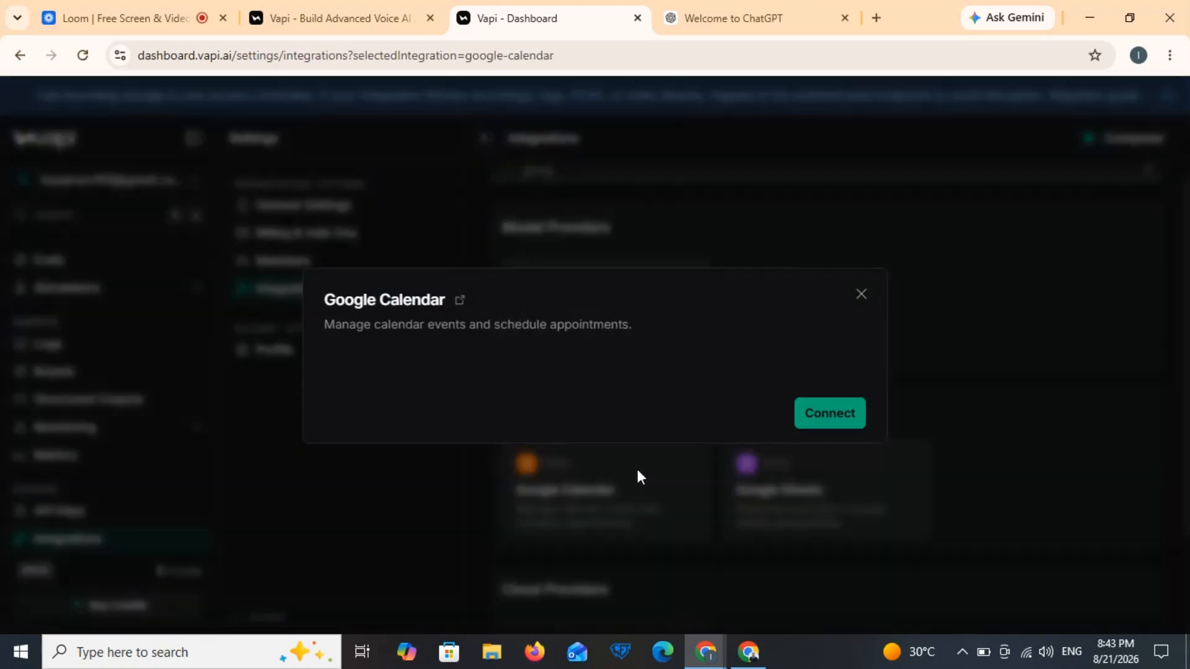
pyautogui.click(848, 410)
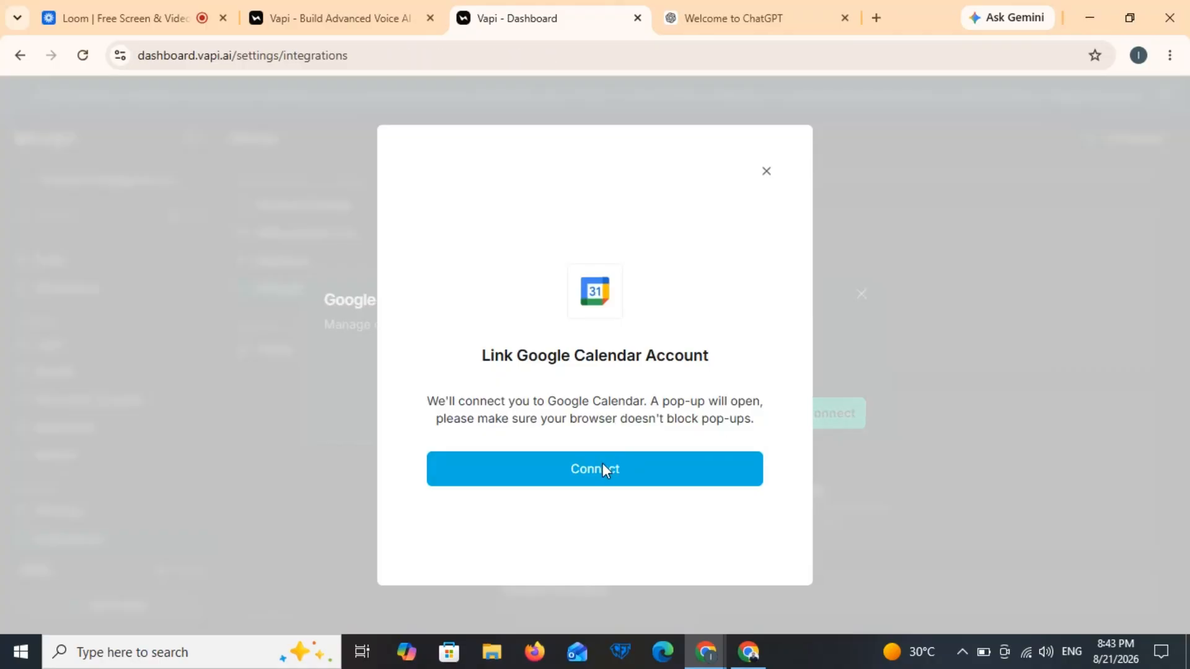
# Step: Retry the connection, choose the Google account and grant Vapi calendar access
pyautogui.click(602, 469)
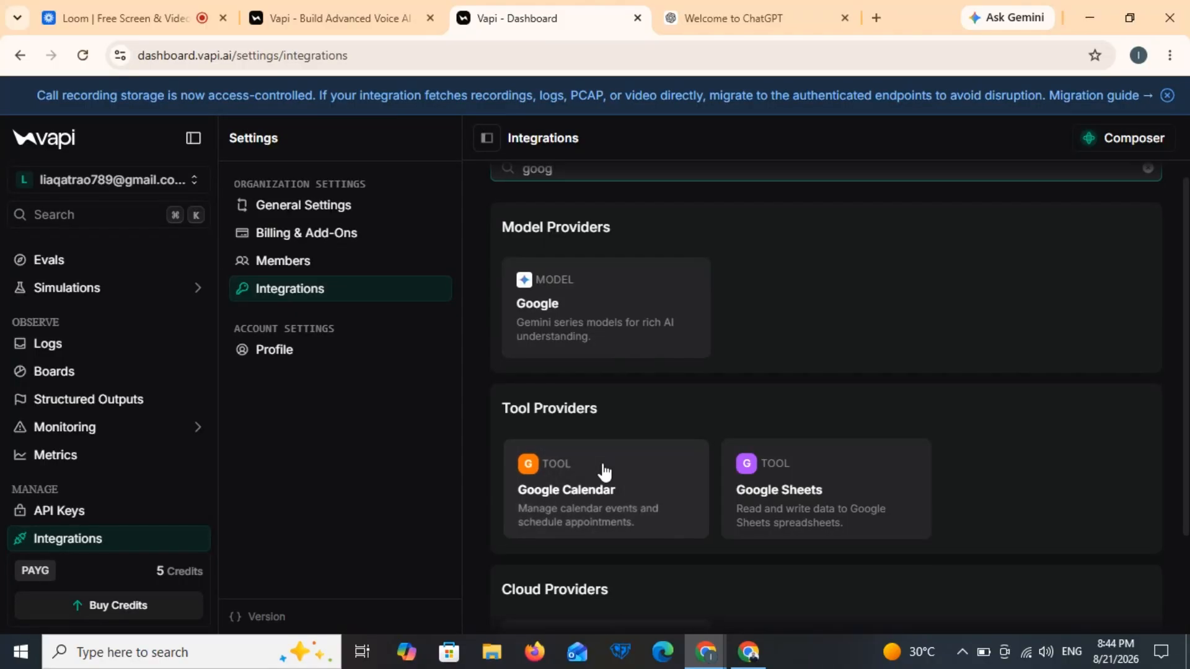
pyautogui.click(604, 472)
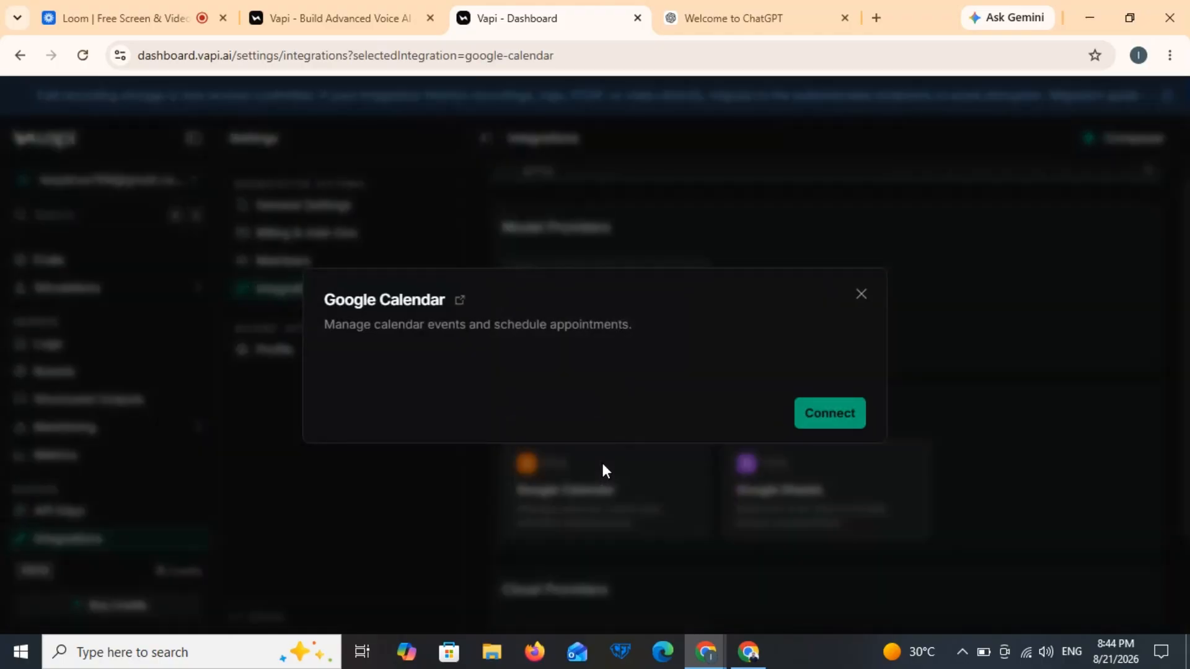
pyautogui.click(827, 421)
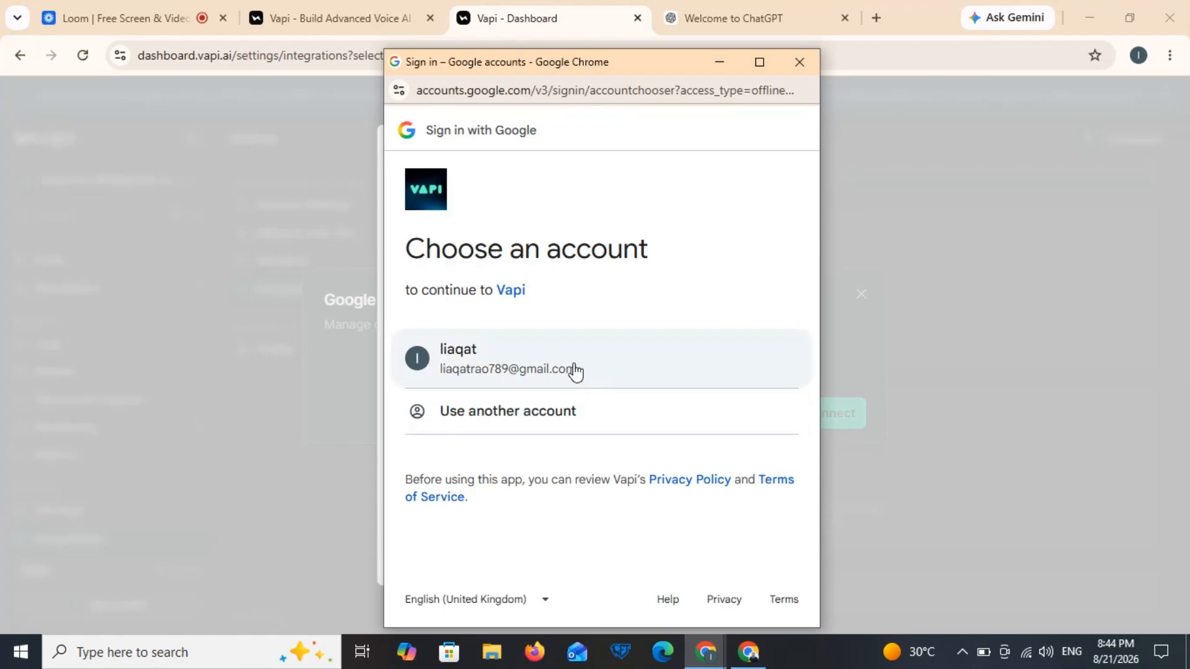
pyautogui.click(575, 370)
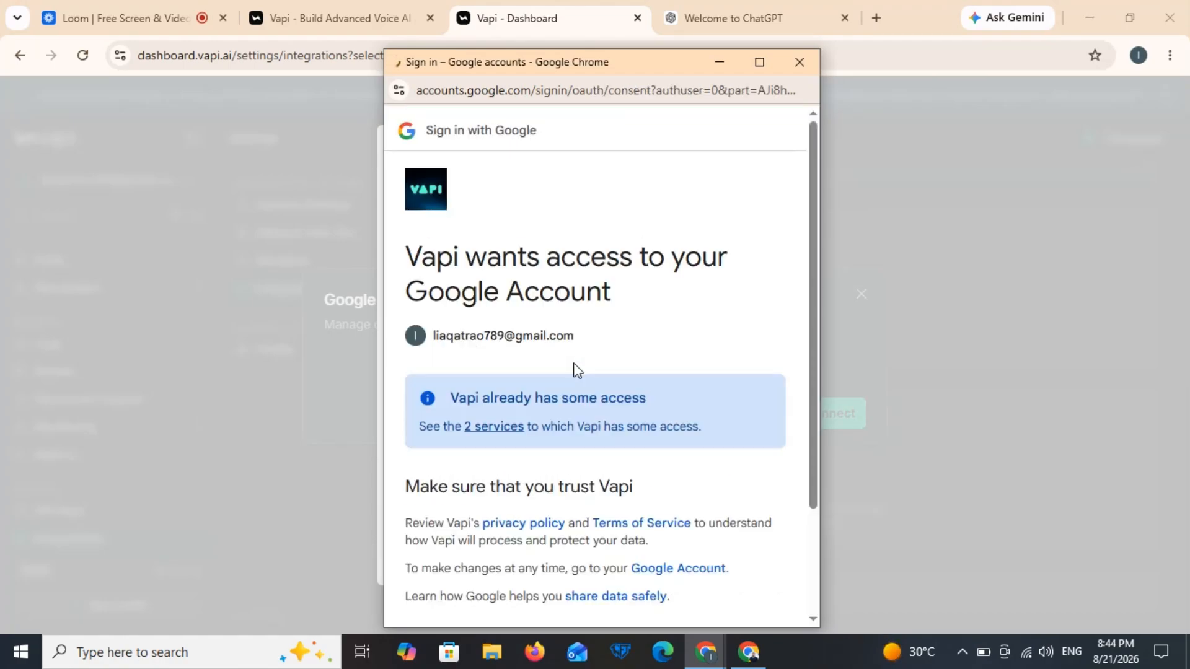
pyautogui.scroll(-3, 810, 564)
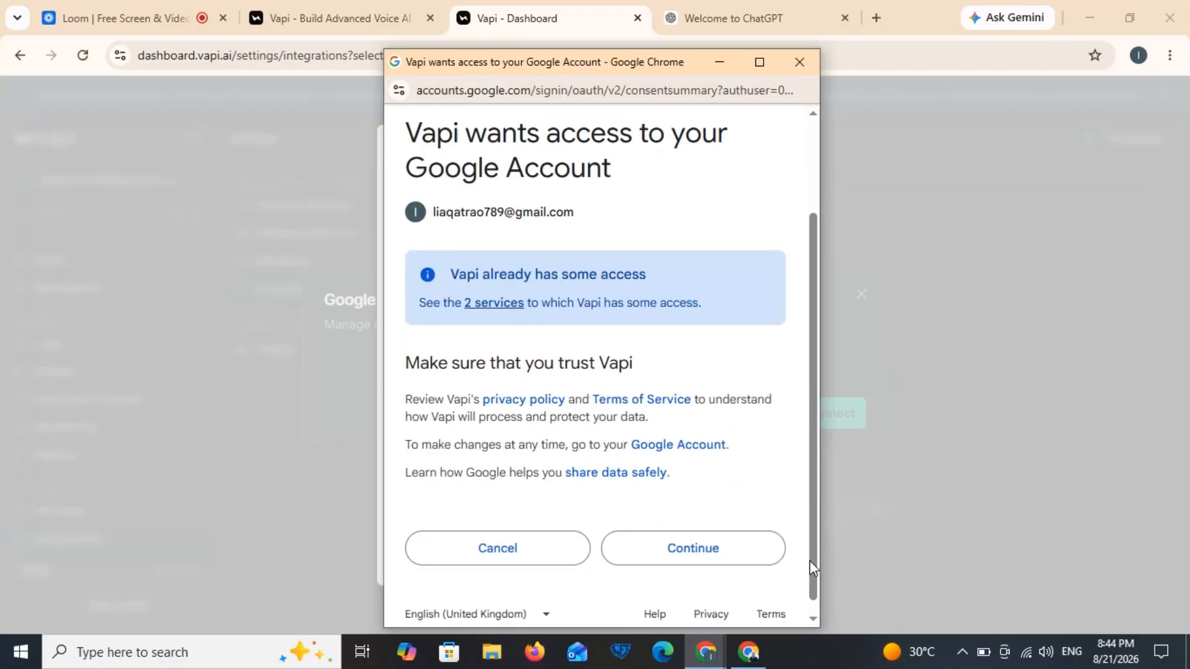
pyautogui.click(491, 300)
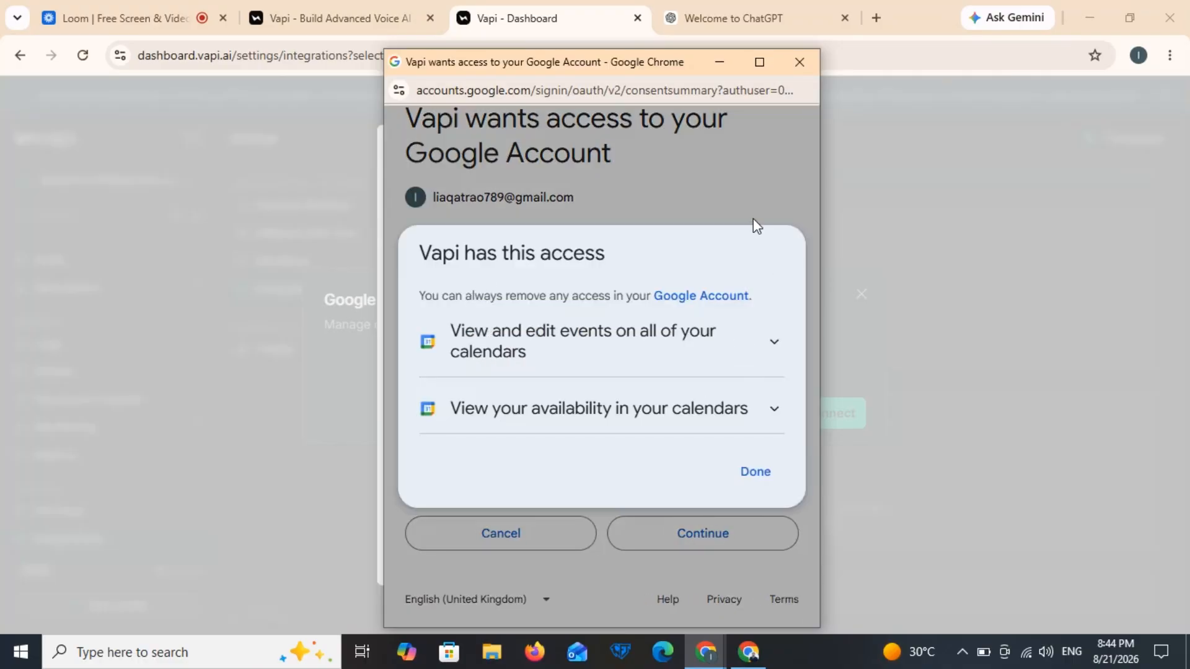
pyautogui.click(739, 202)
pyautogui.click(686, 548)
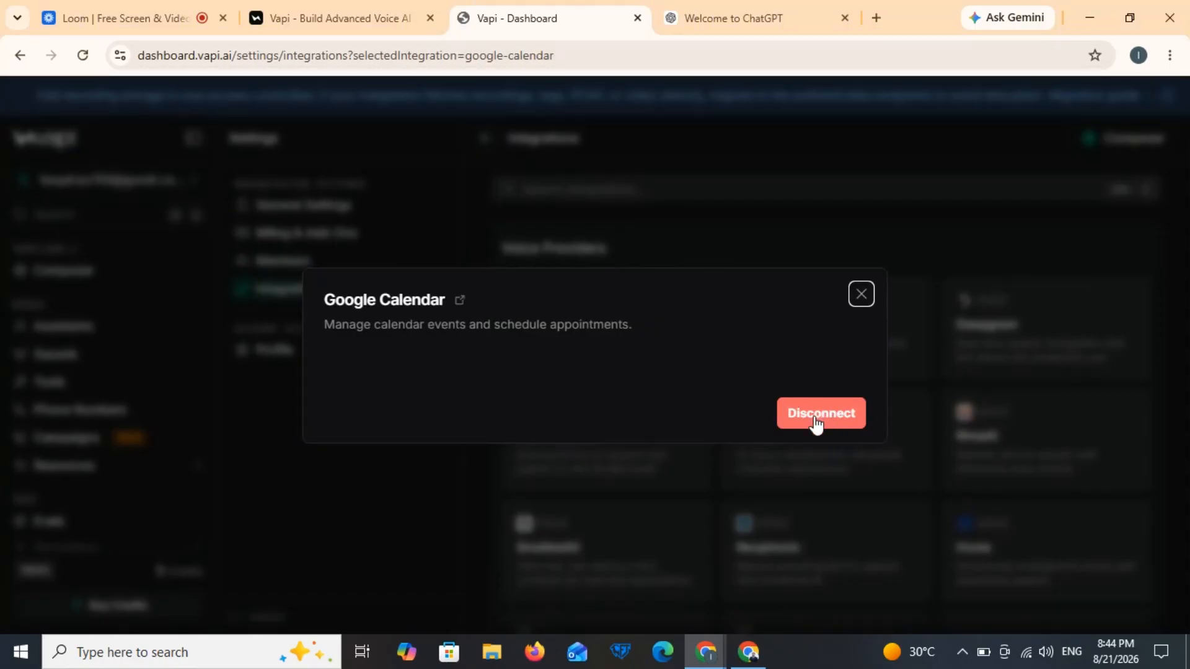
pyautogui.click(861, 294)
# Step: Start a test call with the Ali Estate calling agent to book a Monday 3 PM consultation
pyautogui.click(93, 326)
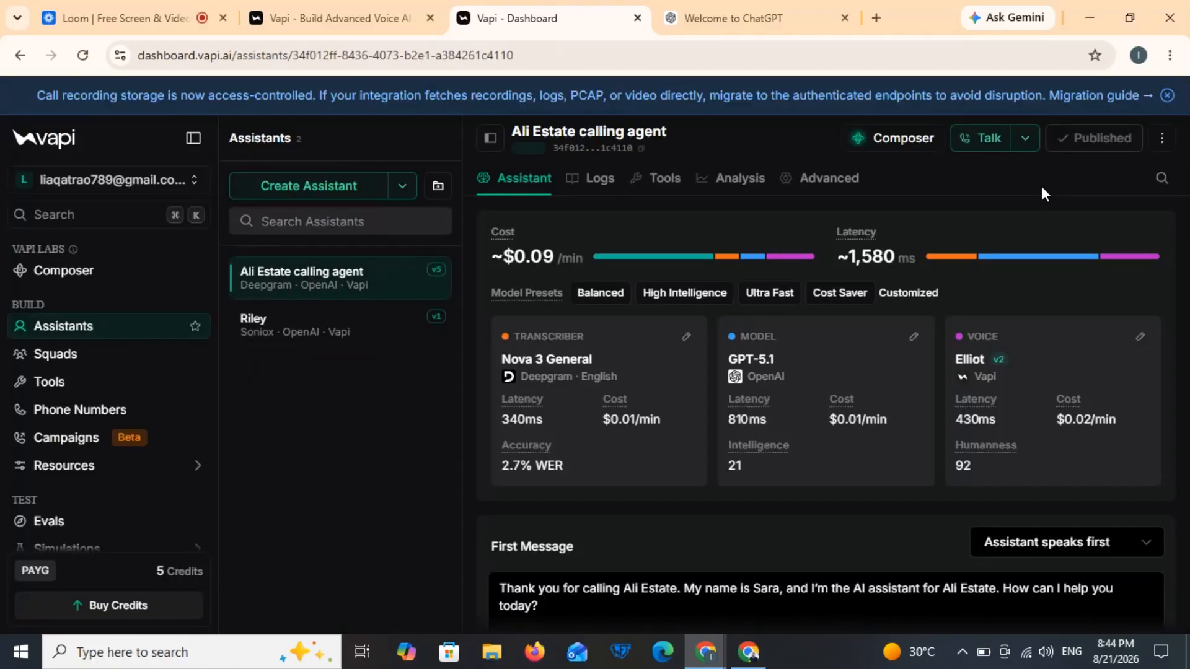
pyautogui.click(994, 142)
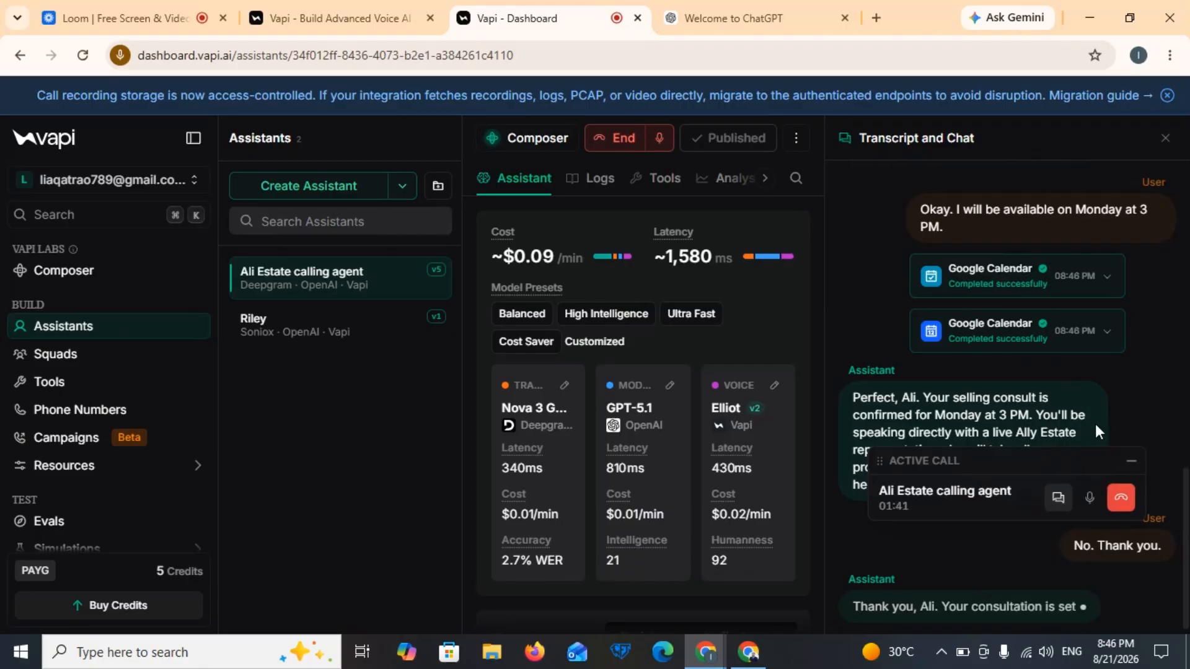
# Step: End the test call, review both calendar tool responses, and close the transcript panel
pyautogui.click(1125, 498)
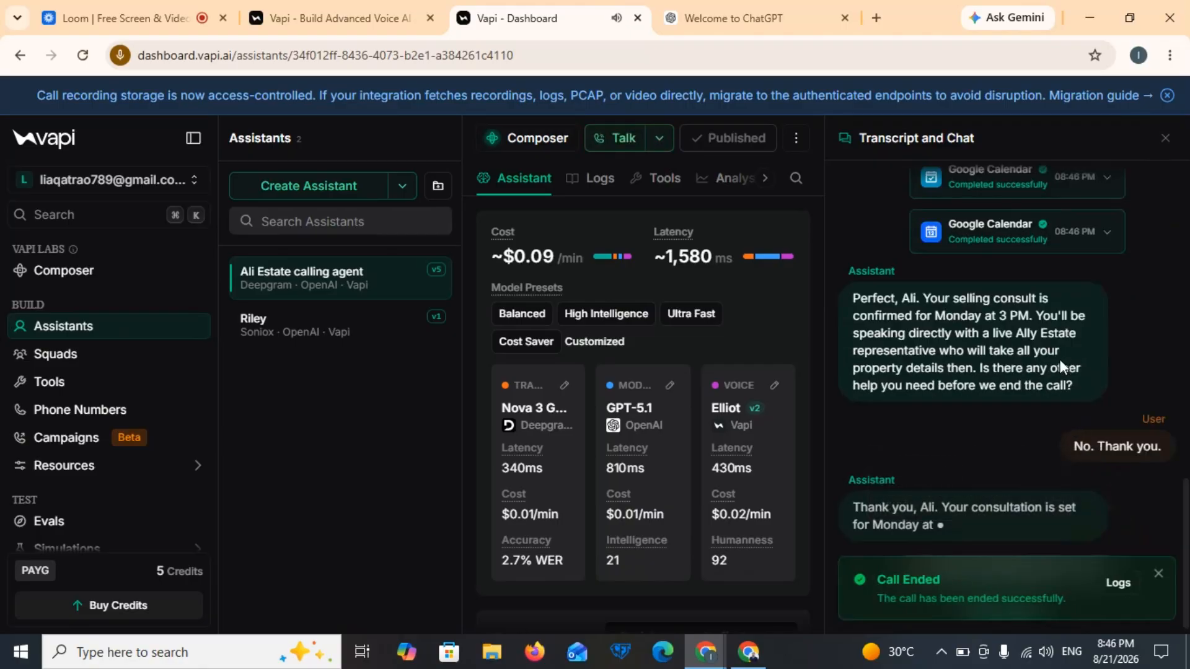
pyautogui.scroll(2, 1047, 321)
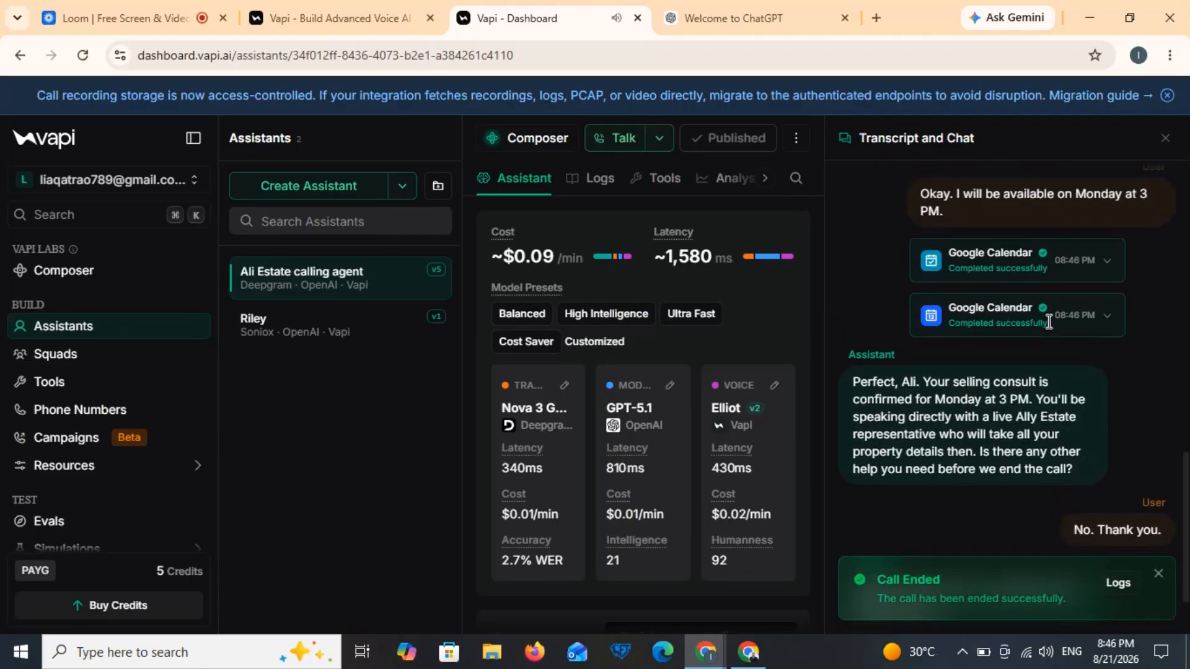
pyautogui.click(1107, 272)
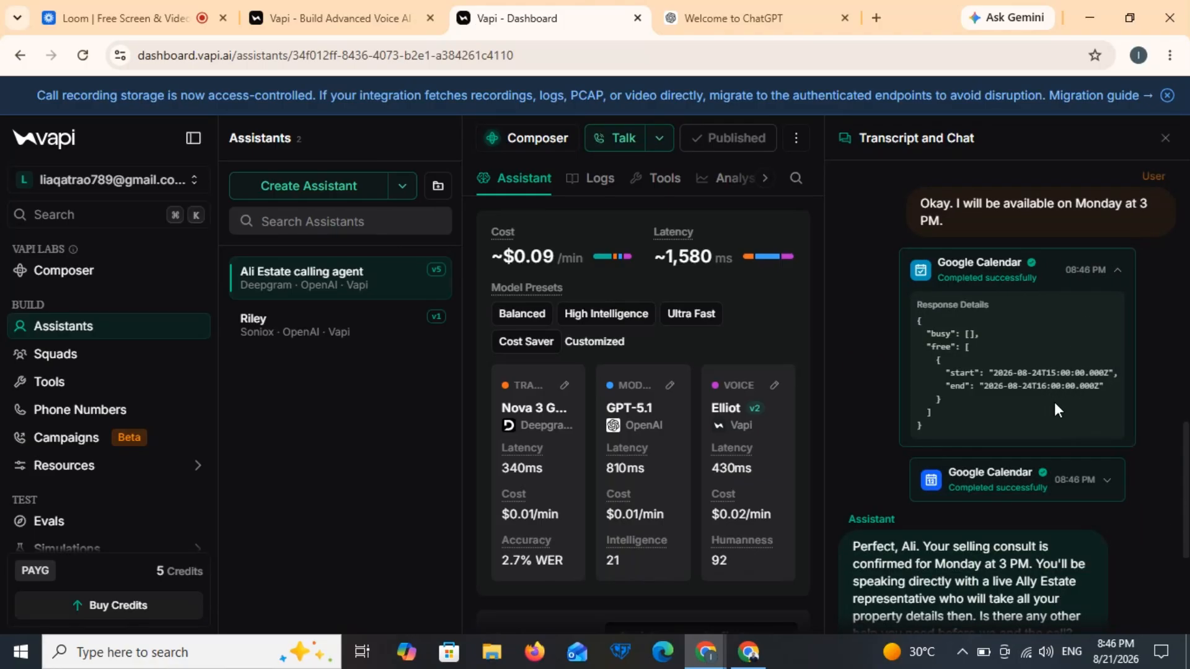
pyautogui.click(1107, 482)
pyautogui.scroll(-3, 1106, 477)
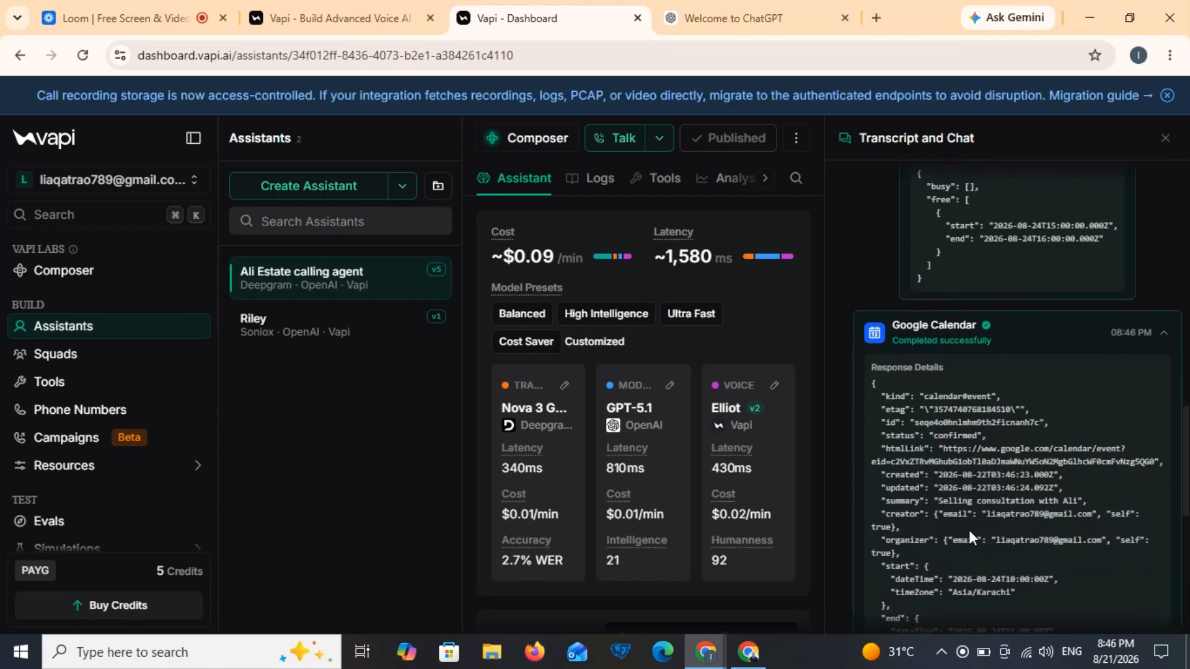
pyautogui.scroll(-2, 968, 532)
pyautogui.scroll(-1, 969, 530)
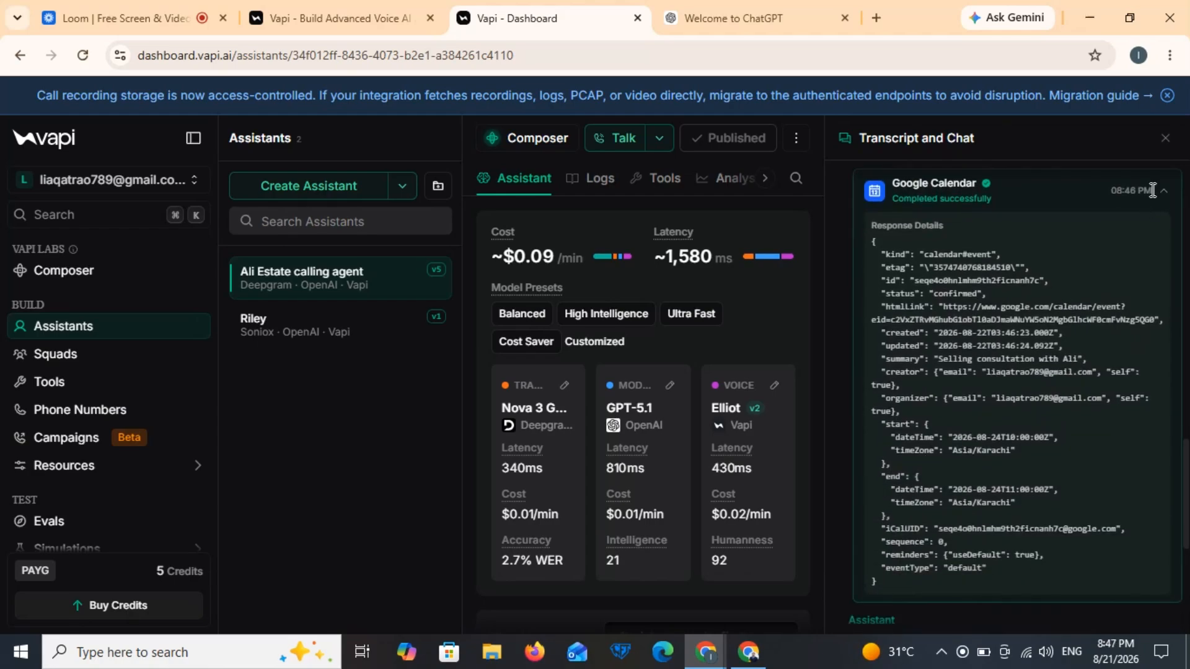
pyautogui.click(1164, 136)
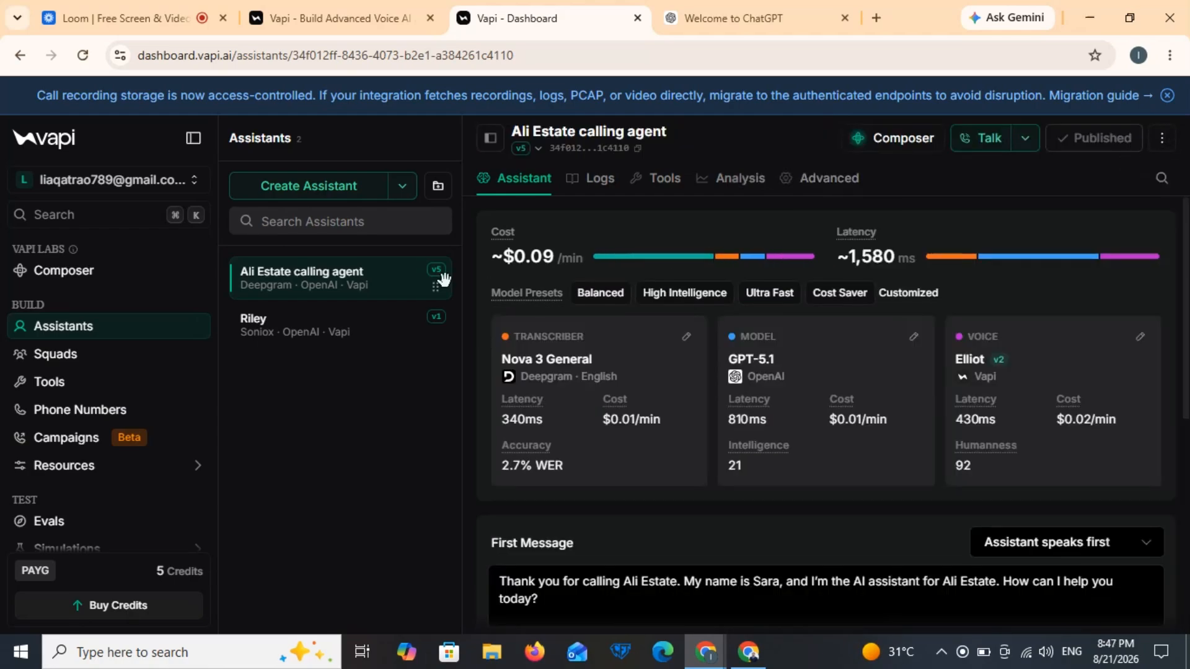
# Step: Begin importing a Twilio phone number in Vapi, then switch to the Twilio browser window
pyautogui.click(115, 410)
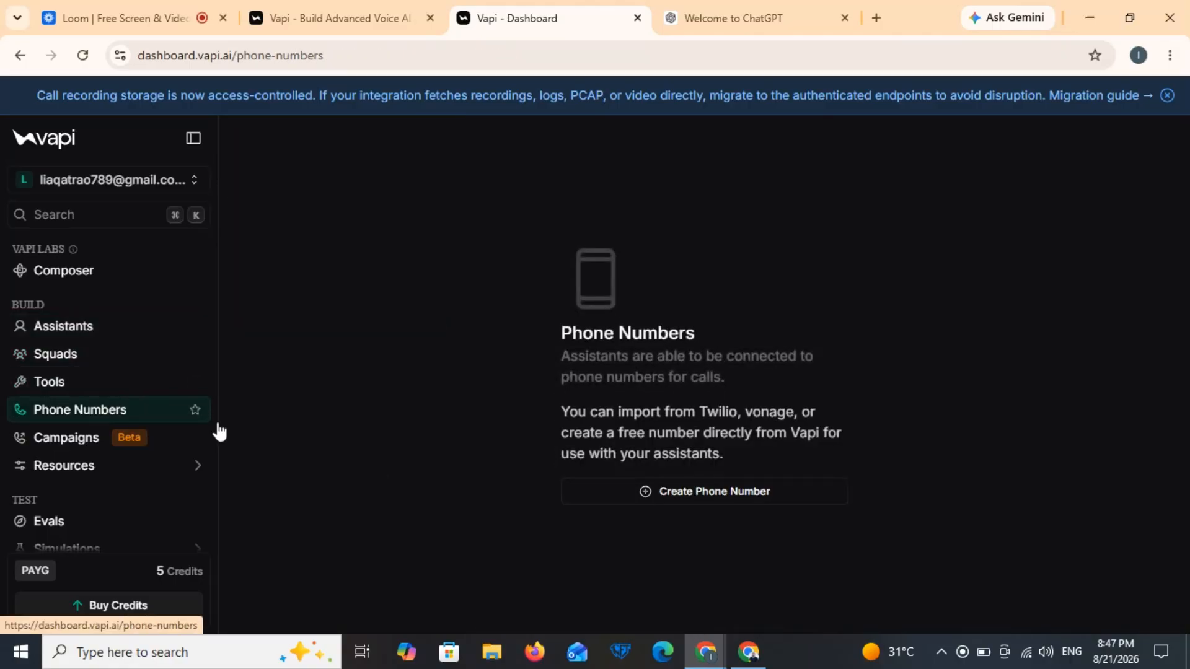
pyautogui.click(670, 492)
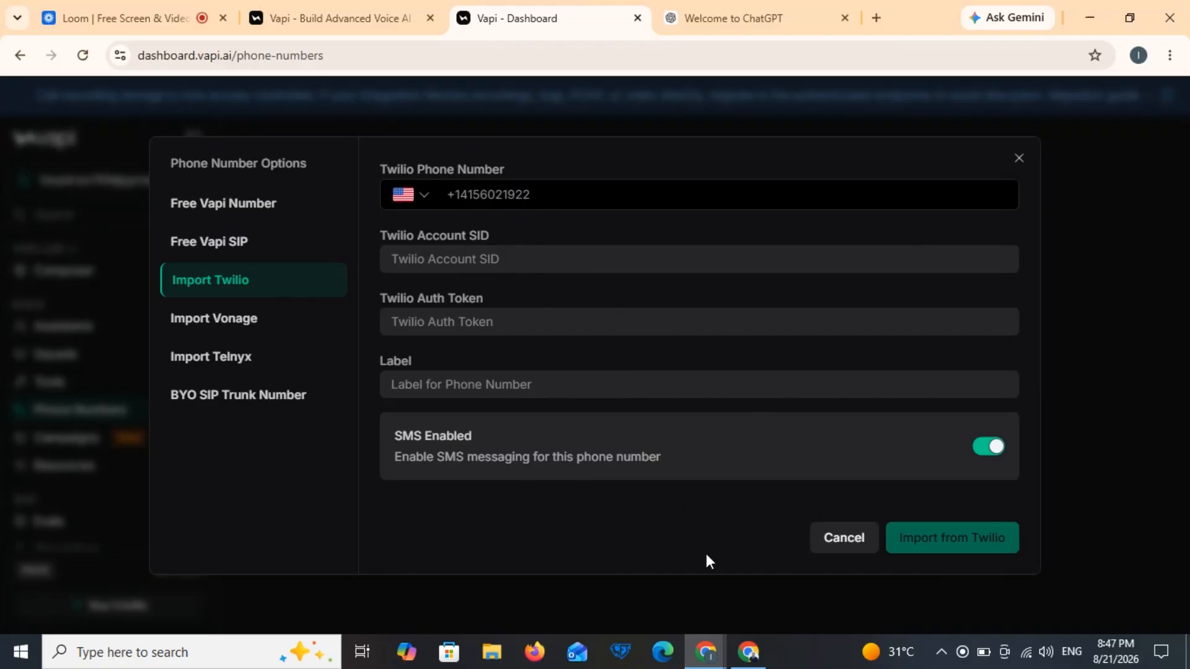
pyautogui.click(748, 652)
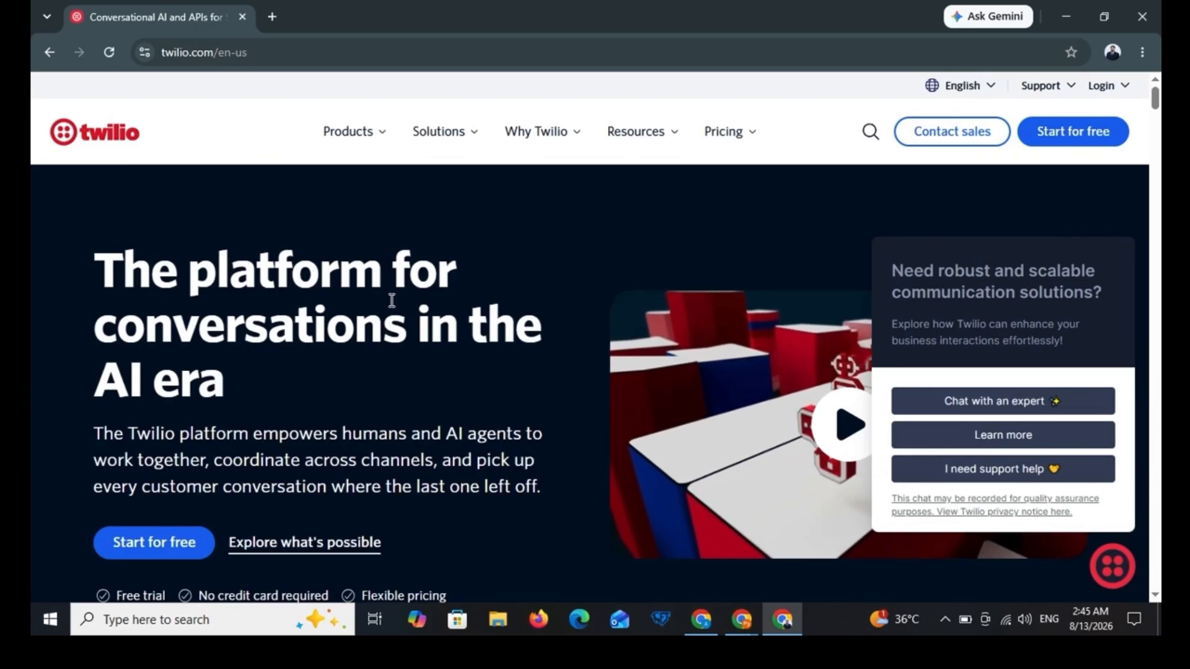
# Step: Sign in to the Twilio Console with the Google account and complete SMS verification to reach the dashboard
pyautogui.click(1108, 85)
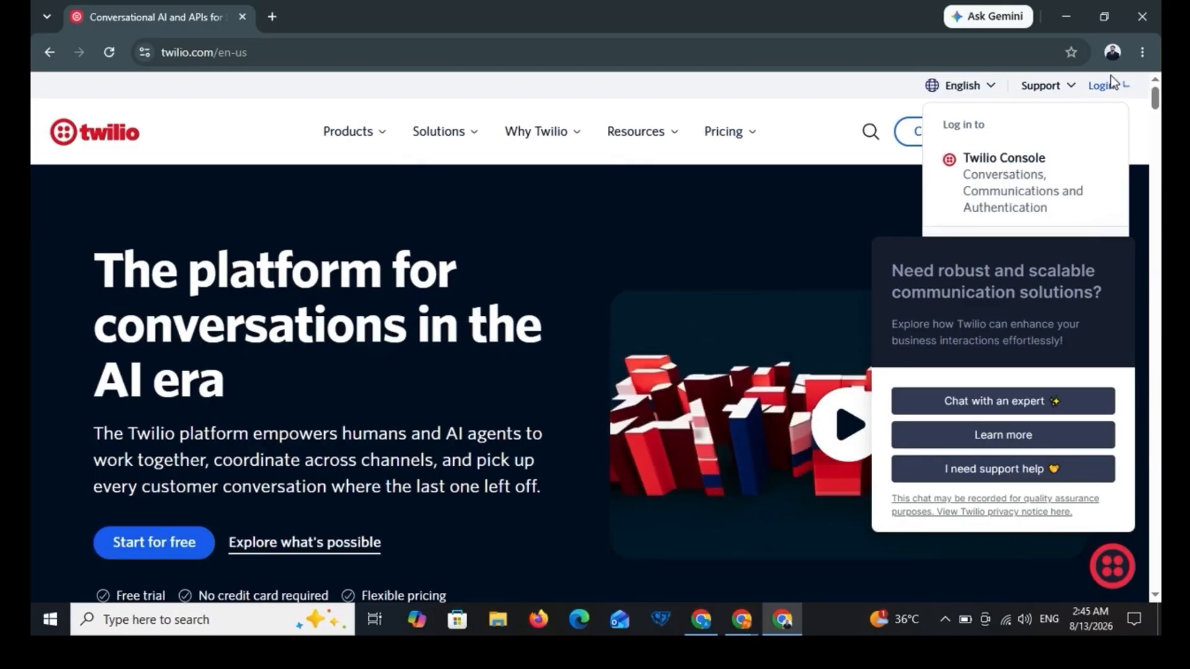
pyautogui.click(1033, 180)
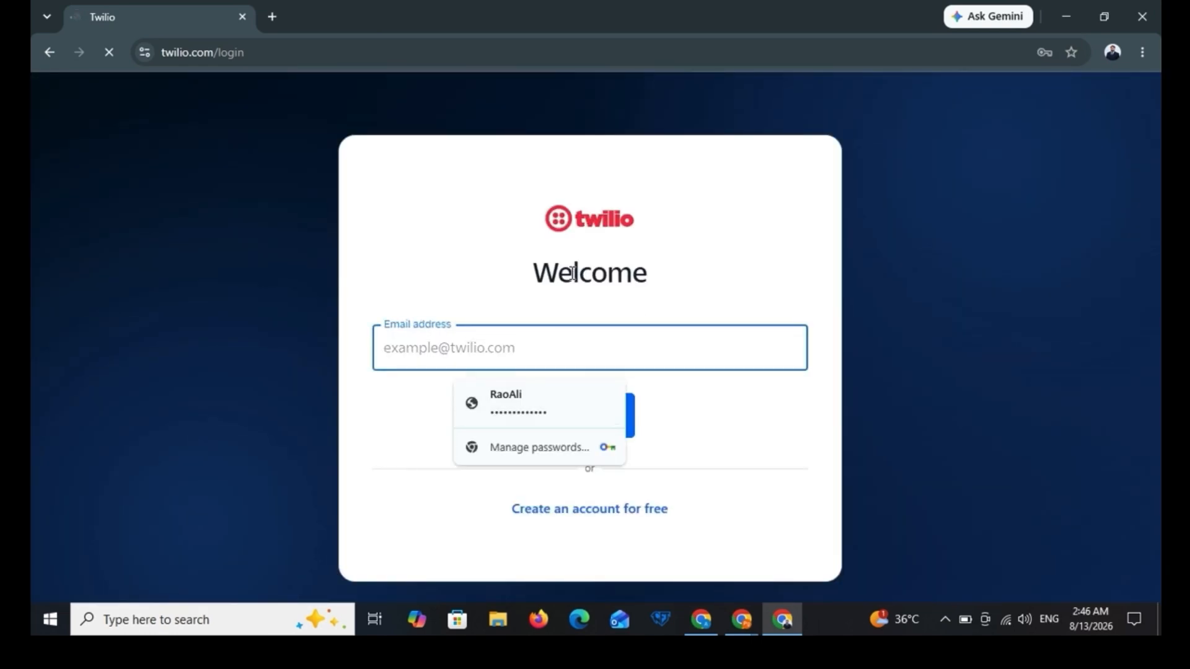
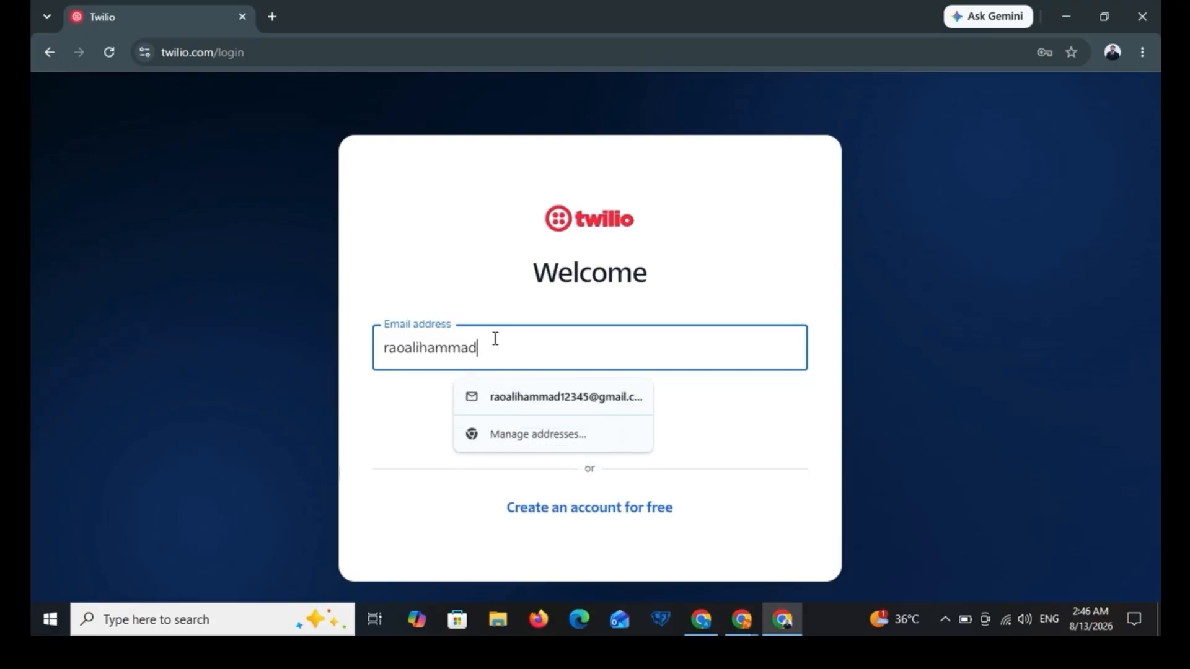
pyautogui.click(518, 399)
pyautogui.click(574, 419)
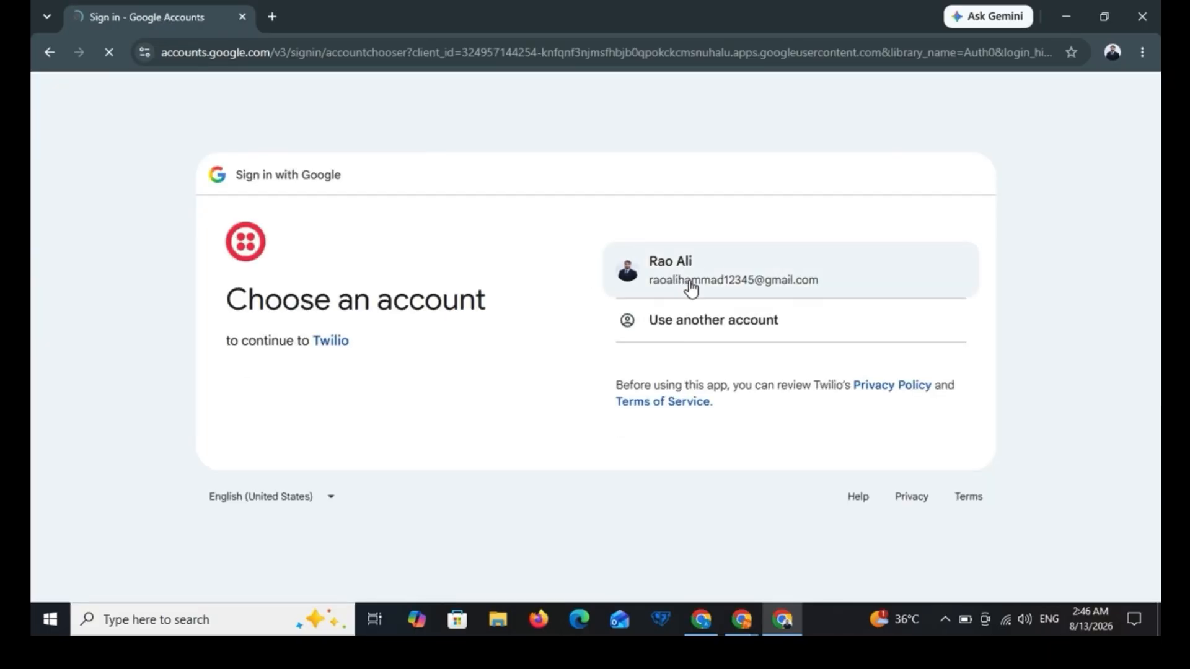
pyautogui.click(691, 287)
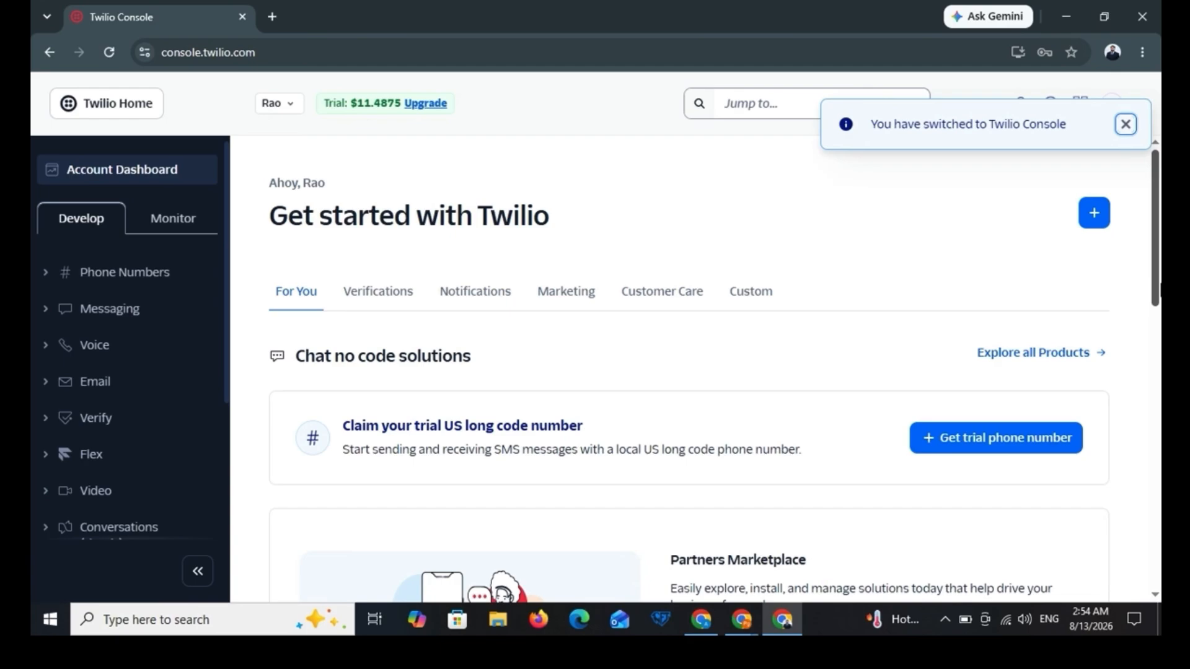
pyautogui.scroll(-2, 1156, 316)
pyautogui.moveTo(1160, 316); pyautogui.dragTo(1160, 271)
# Step: Go to Phone Numbers > Manage > Buy a number and browse the available numbers
pyautogui.click(68, 279)
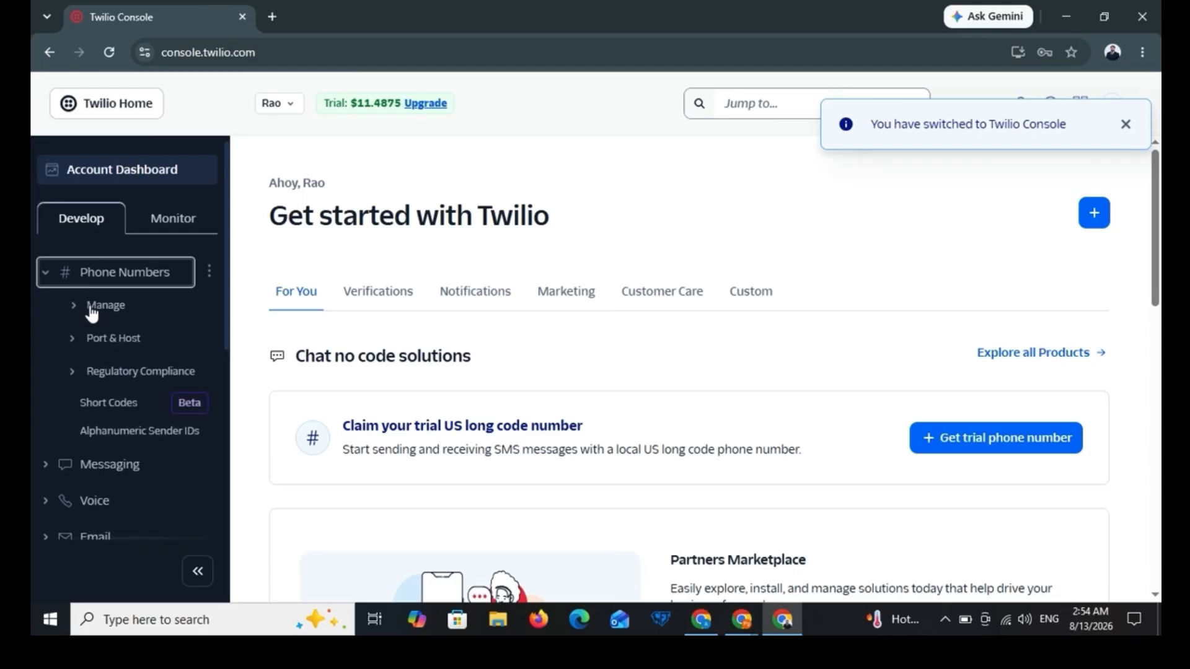
pyautogui.click(93, 308)
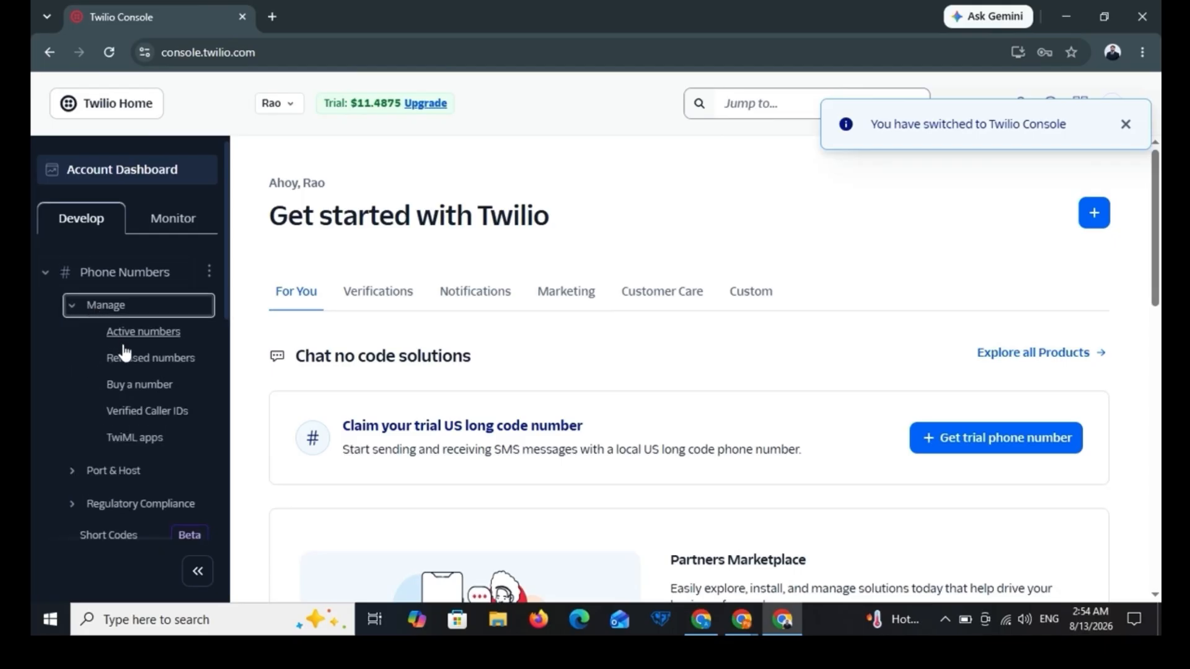
pyautogui.click(140, 384)
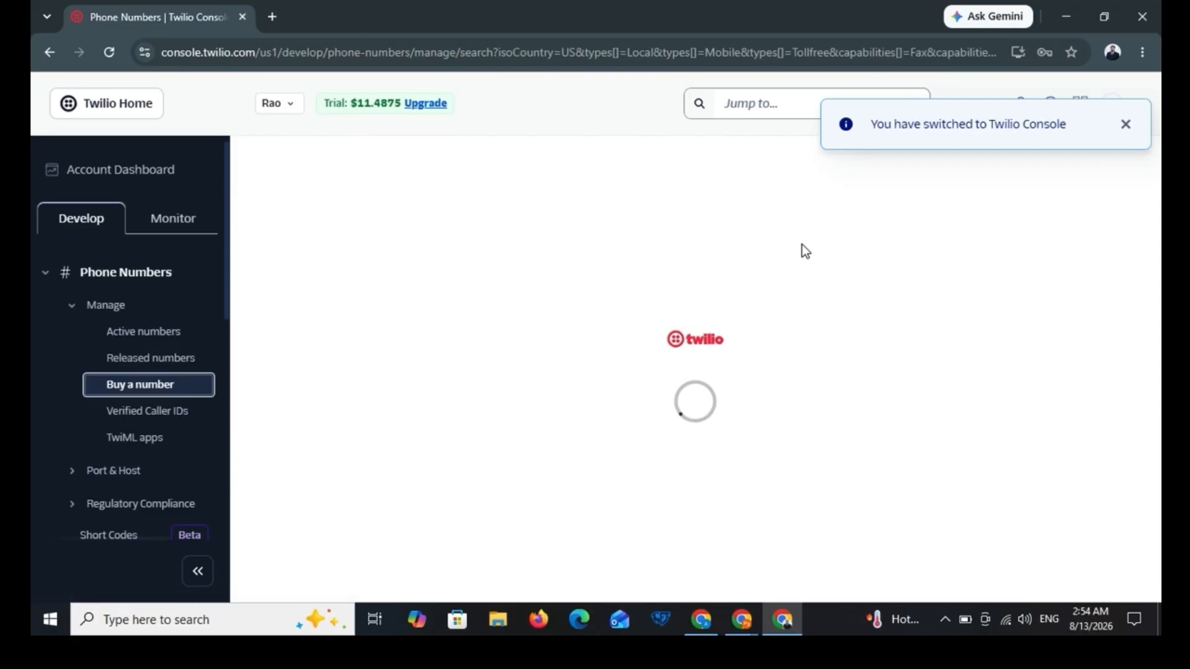
pyautogui.click(1127, 126)
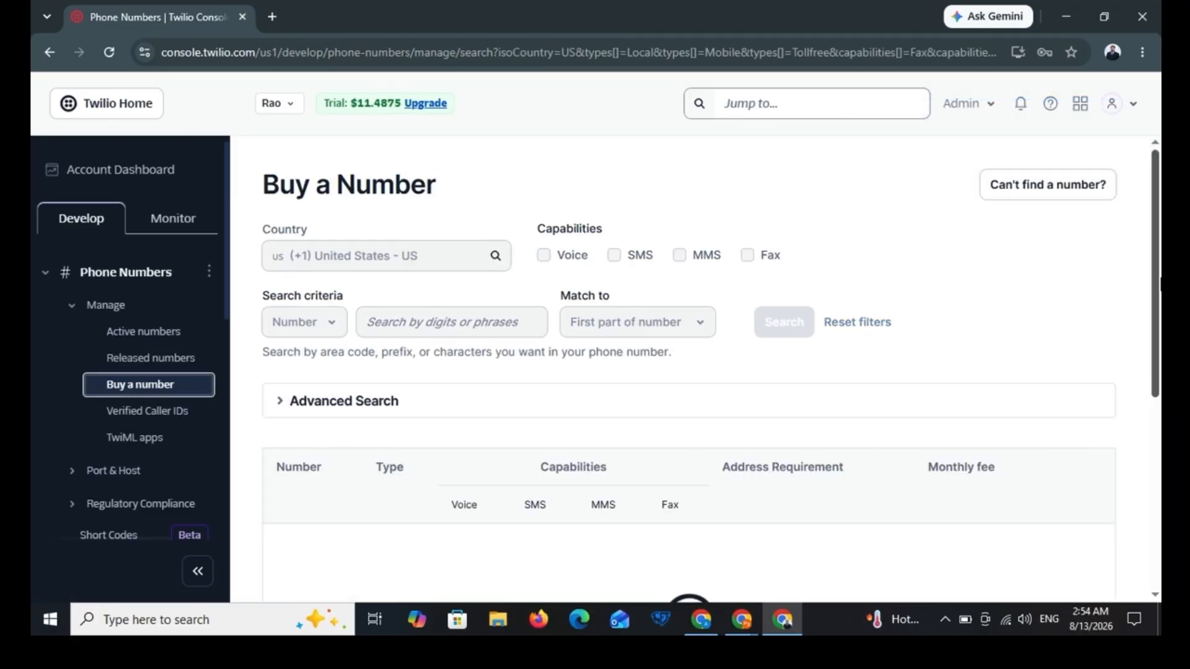
pyautogui.scroll(-3, 1154, 372)
pyautogui.scroll(4, 1153, 372)
pyautogui.scroll(-5, 1156, 384)
pyautogui.scroll(1, 1156, 384)
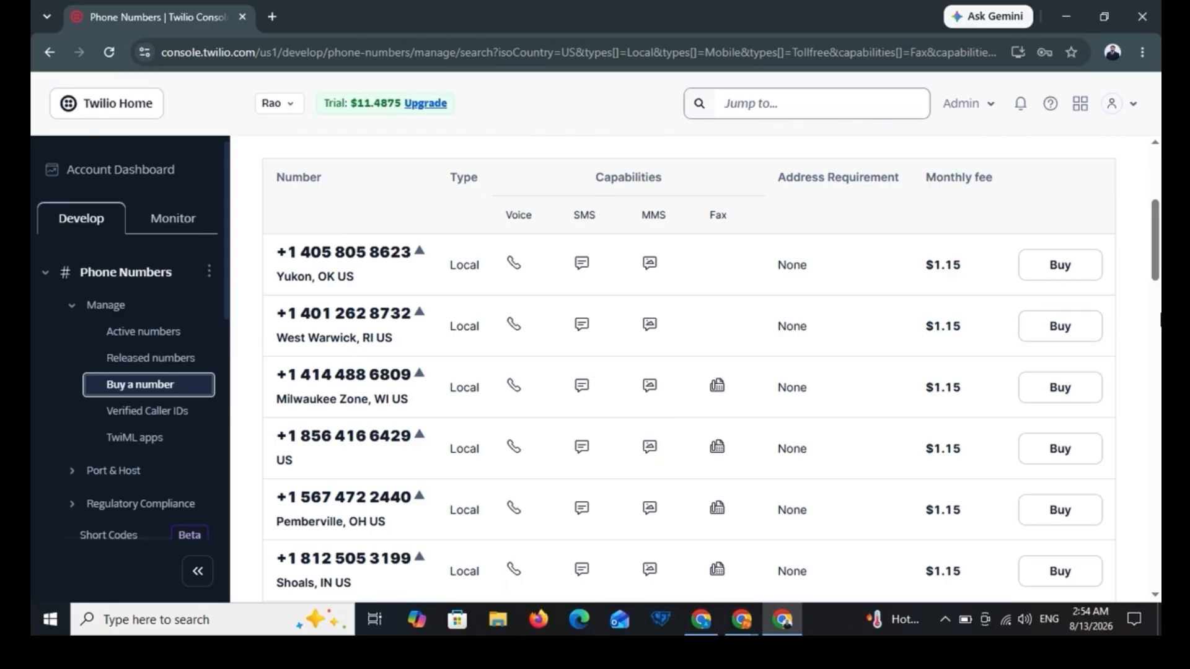
pyautogui.scroll(2, 1156, 238)
pyautogui.scroll(2, 1157, 242)
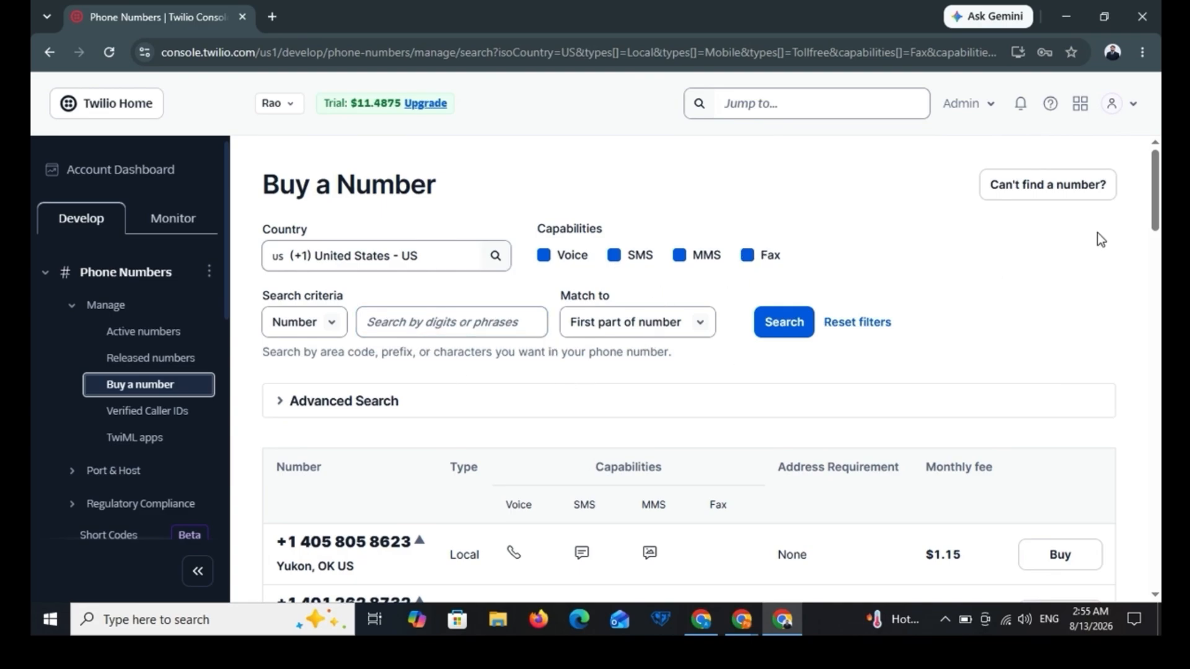
pyautogui.moveTo(1156, 198); pyautogui.dragTo(1159, 255)
# Step: Buy the West Warwick, RI local number for $1.15 a month and close the confirmation
pyautogui.click(1074, 310)
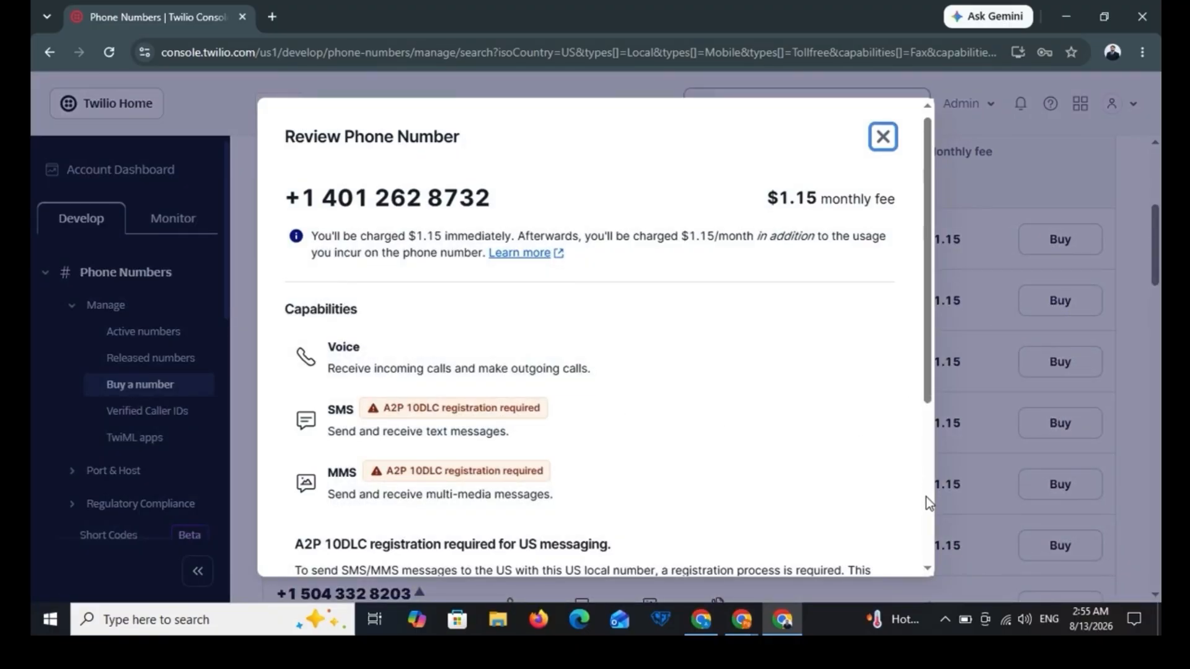
pyautogui.scroll(-5, 925, 497)
pyautogui.click(843, 536)
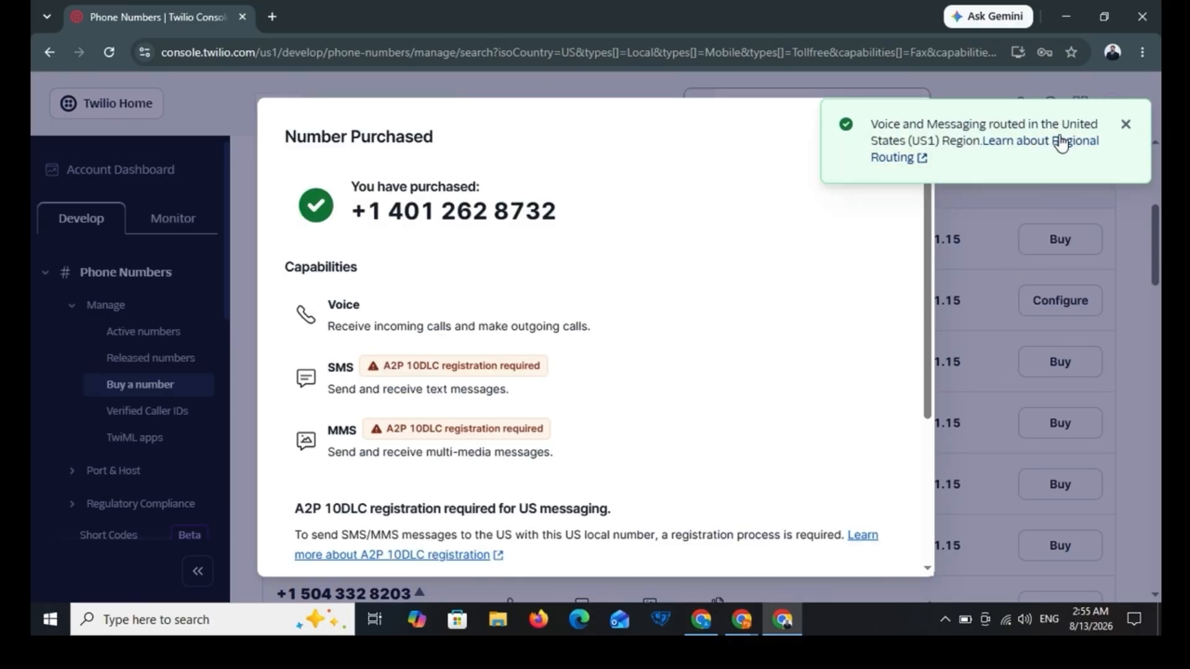
pyautogui.click(1126, 125)
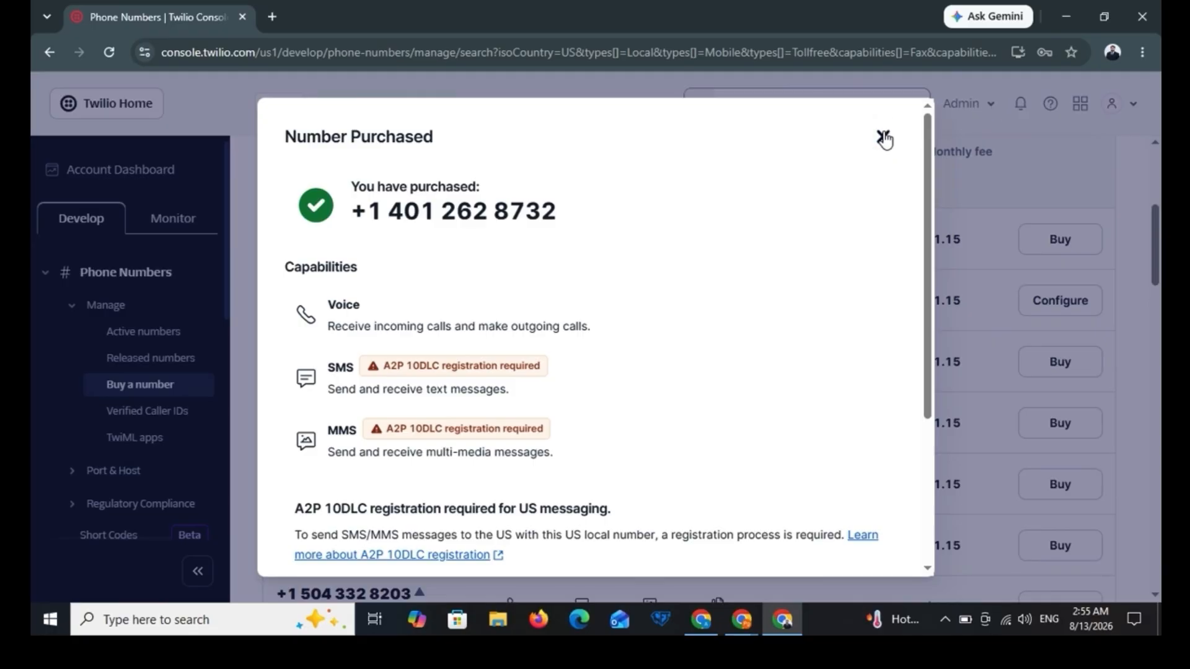
pyautogui.click(883, 137)
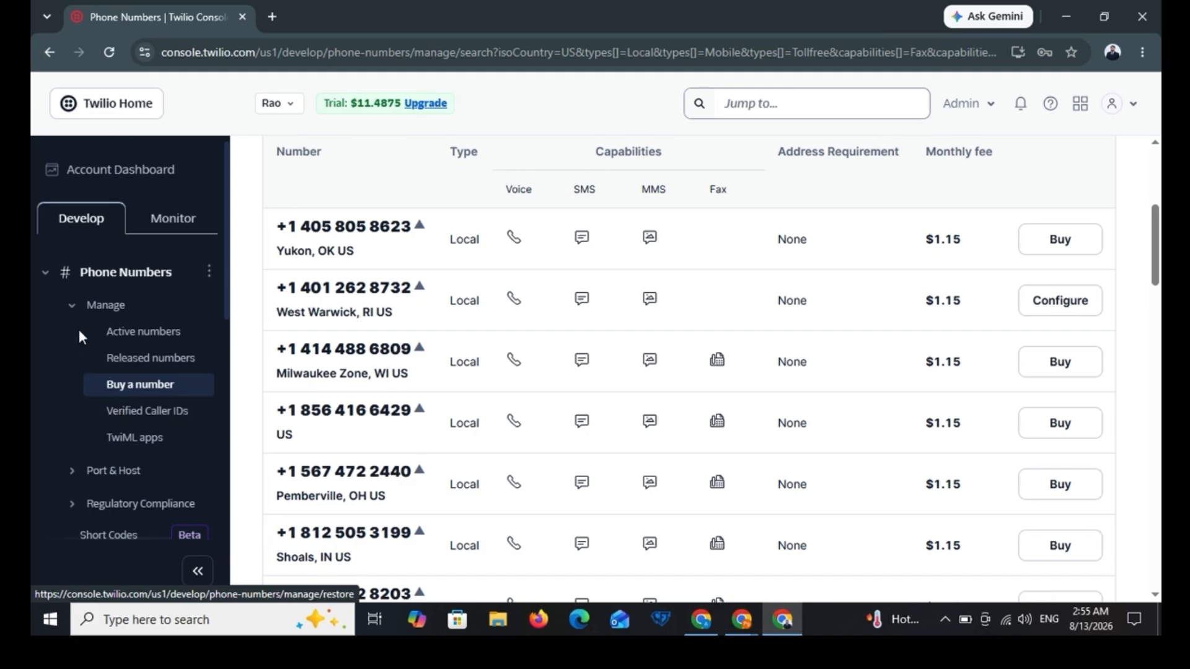
# Step: Return to the Twilio Account Dashboard and scroll to Account Info showing the new number
pyautogui.click(74, 305)
pyautogui.click(117, 272)
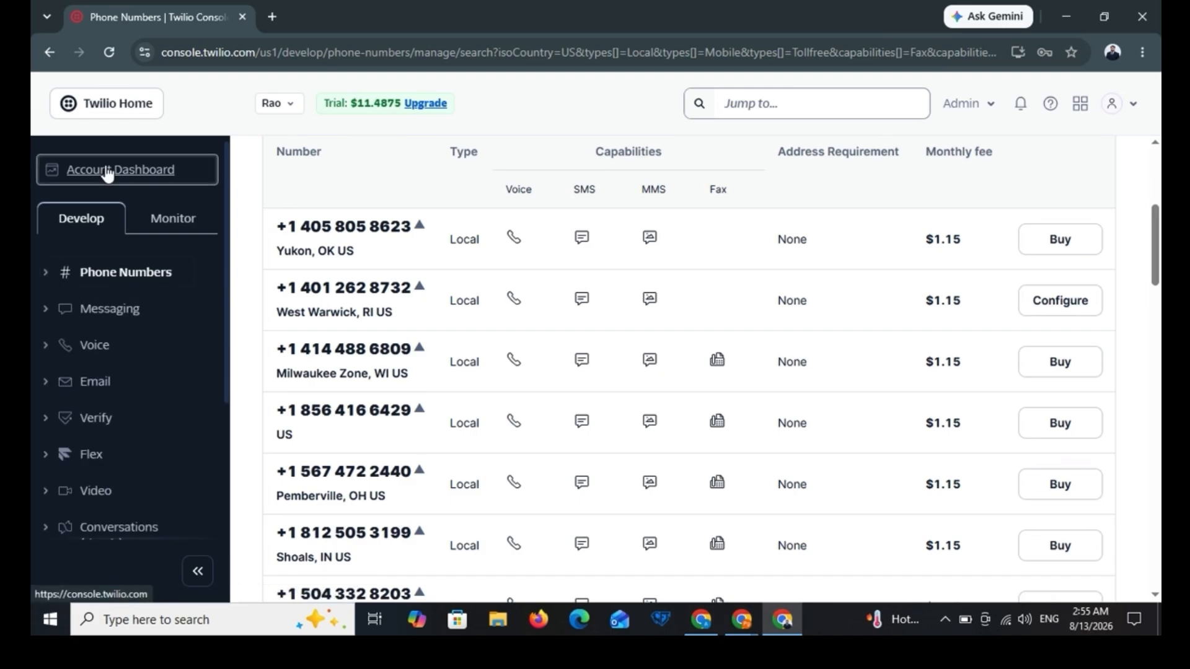
pyautogui.click(109, 171)
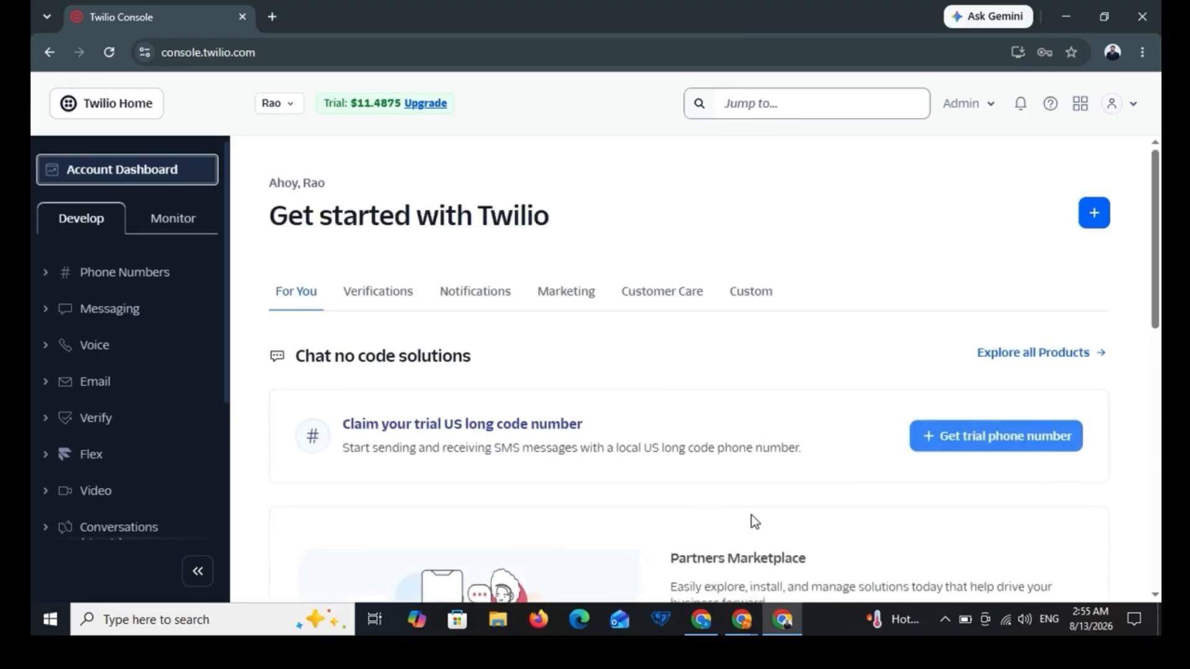
pyautogui.scroll(-6, 887, 397)
pyautogui.scroll(-8, 886, 394)
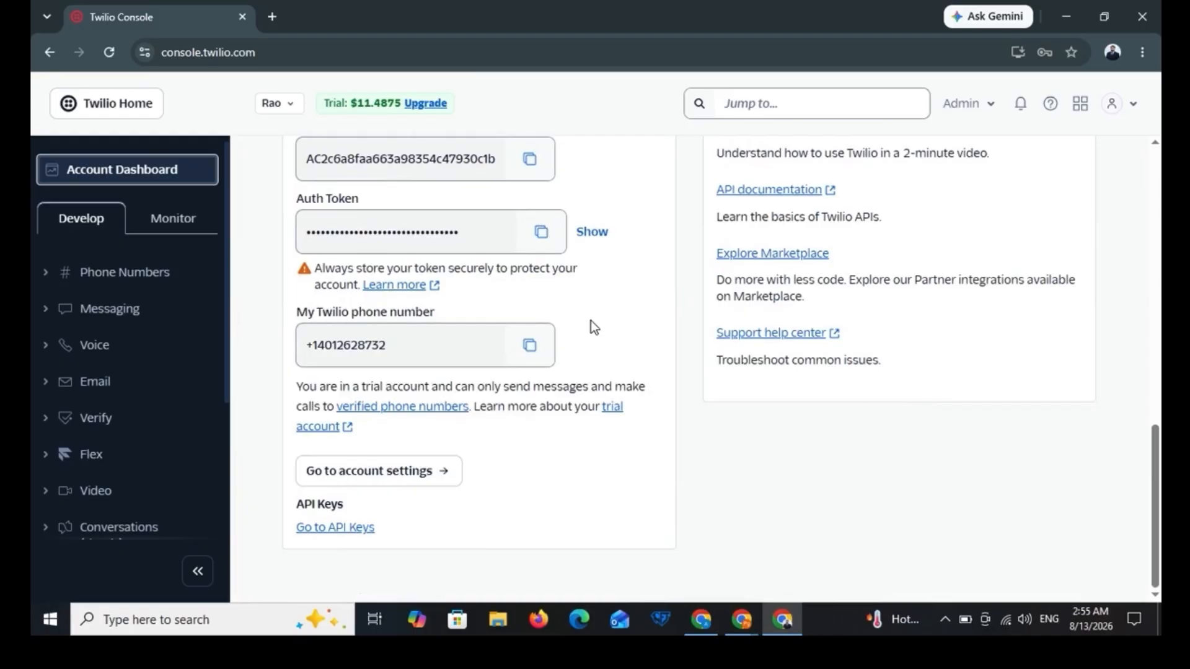
pyautogui.scroll(2, 589, 321)
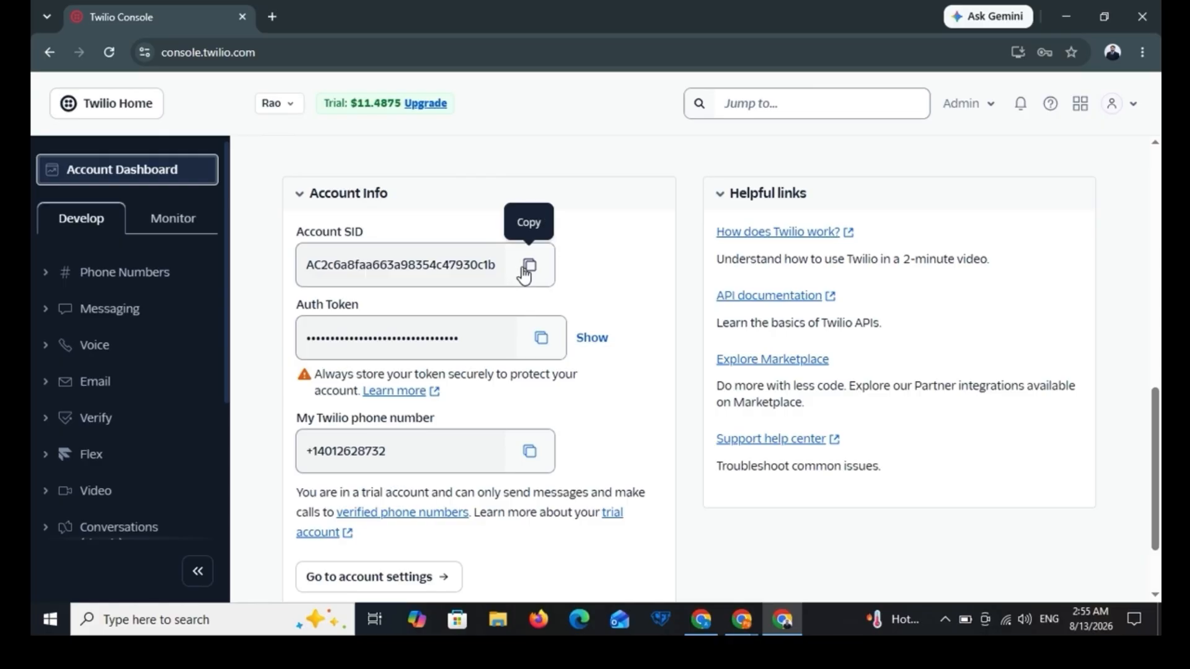
# Step: Switch to the Vapi window and open its Phone Numbers page
pyautogui.moveTo(726, 626)
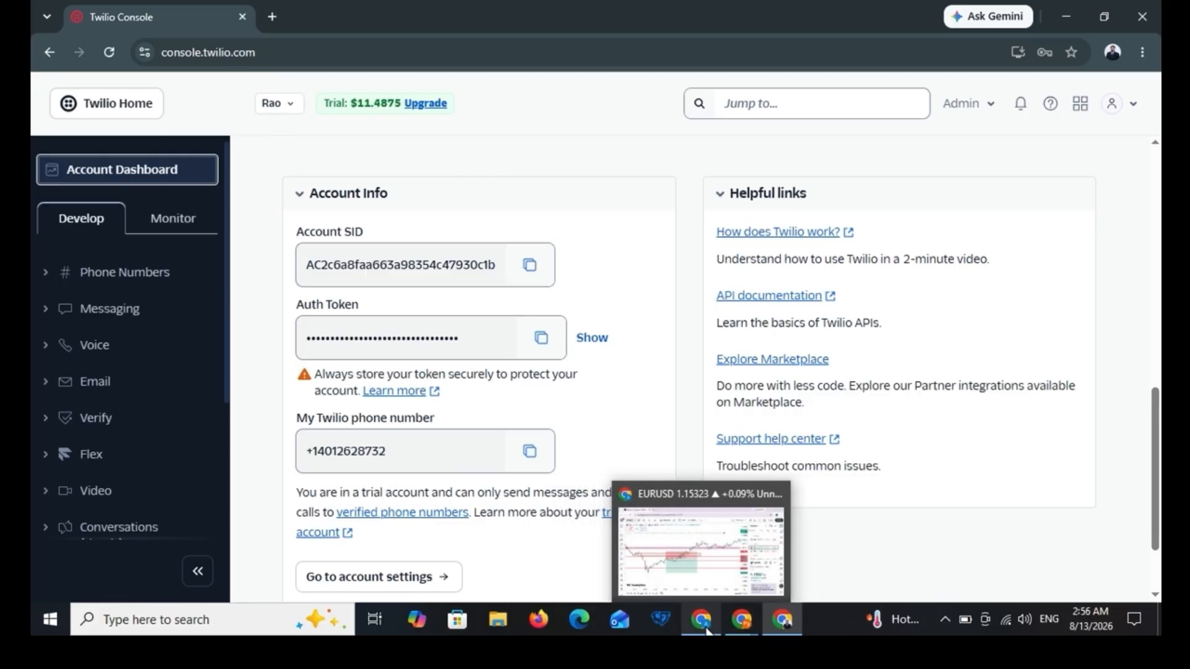
pyautogui.click(741, 621)
pyautogui.click(101, 359)
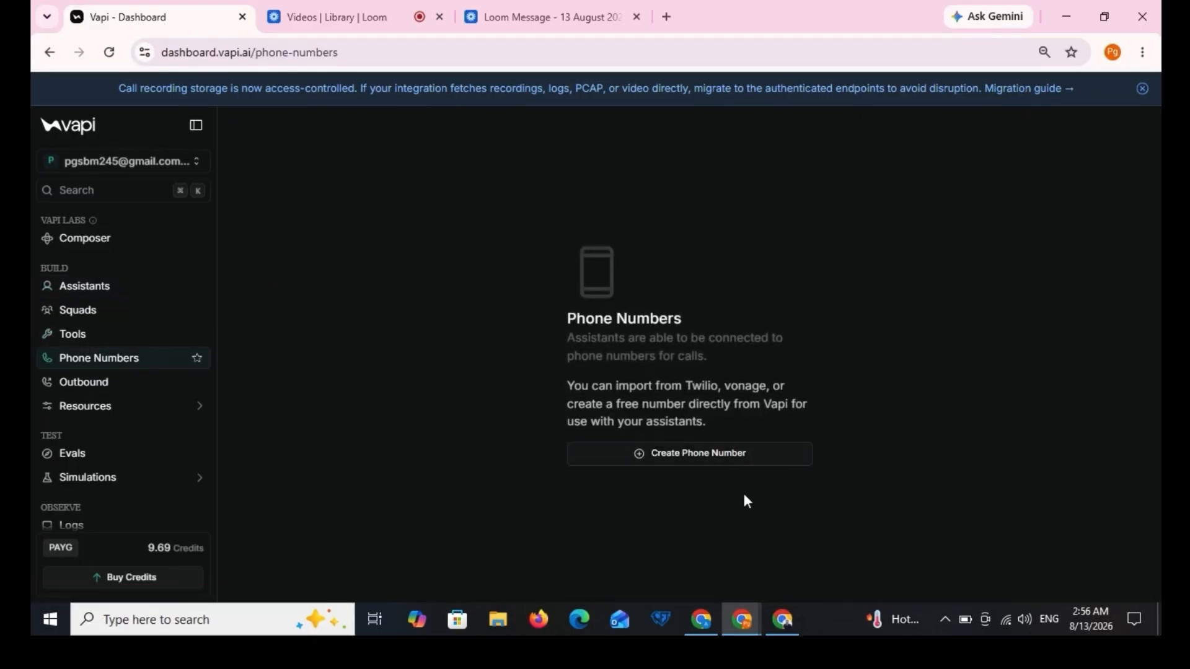
# Step: Start a Twilio import in Vapi and paste in the new Twilio phone number
pyautogui.click(696, 461)
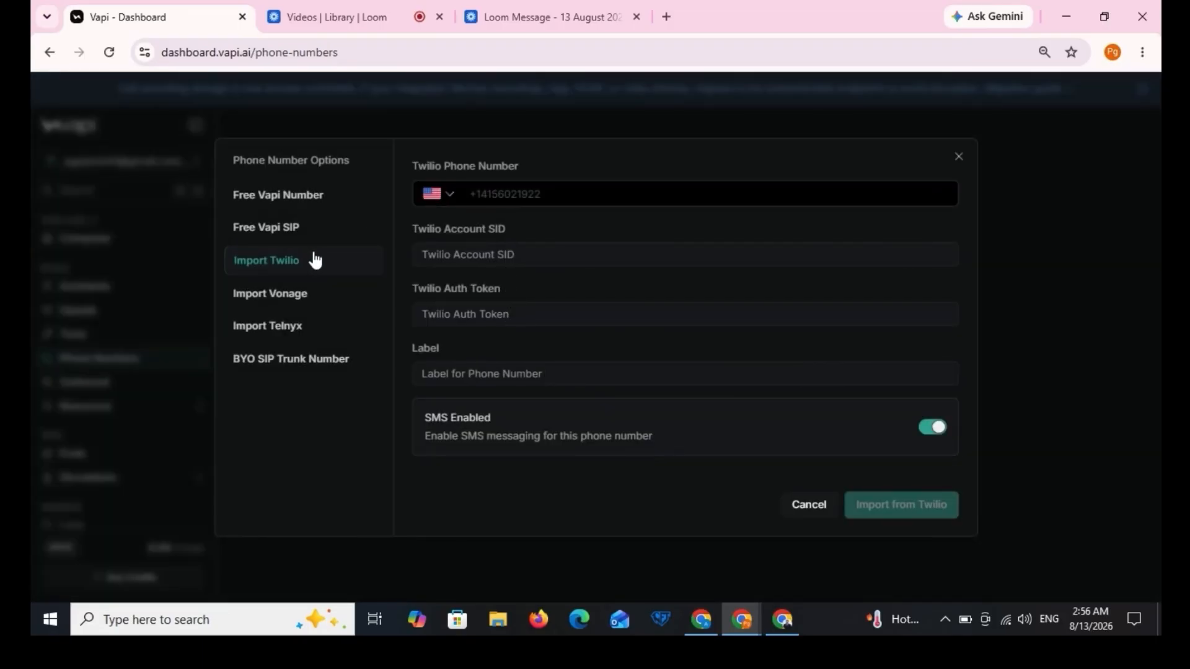
pyautogui.click(507, 200)
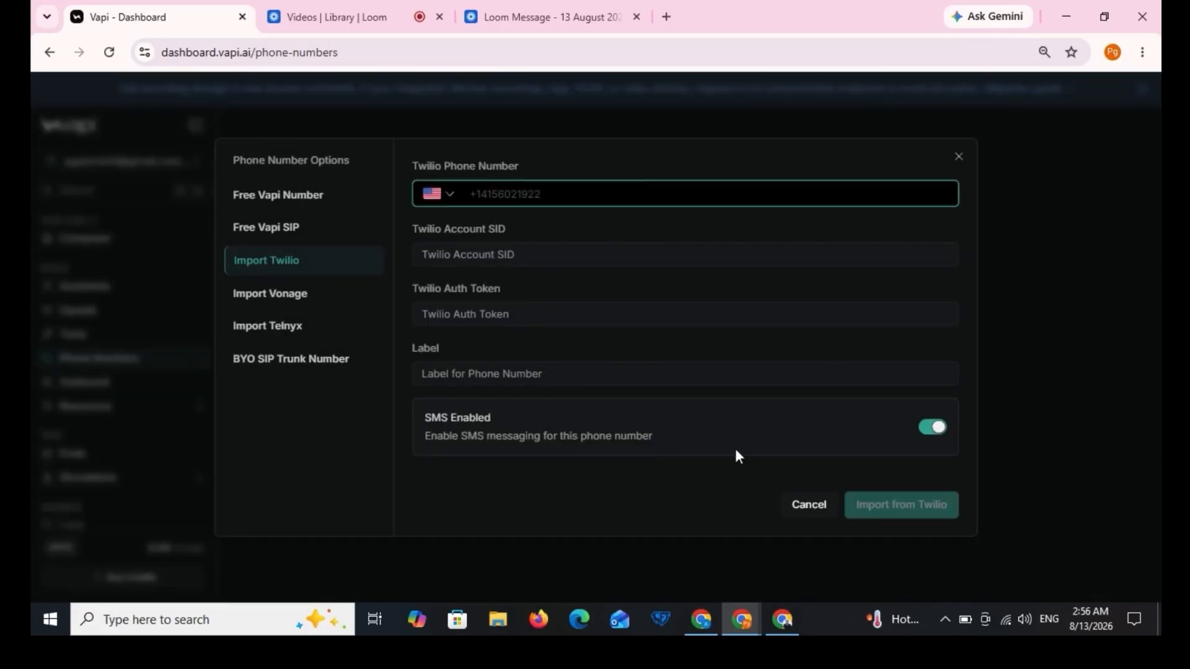
pyautogui.click(783, 617)
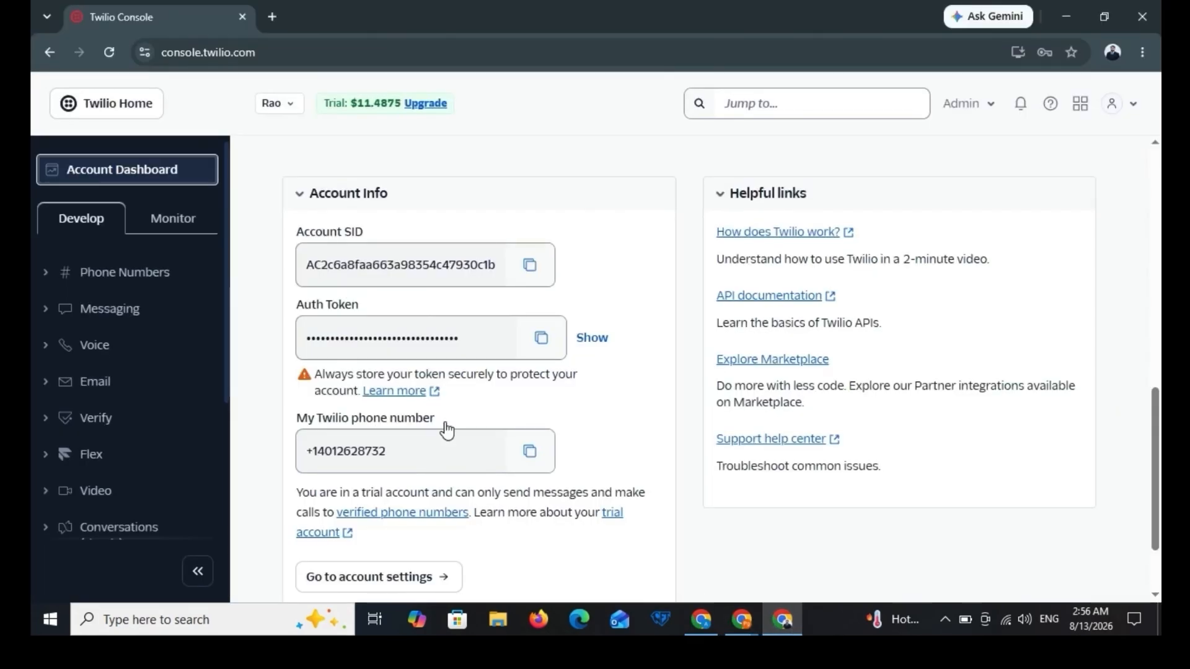
pyautogui.click(531, 453)
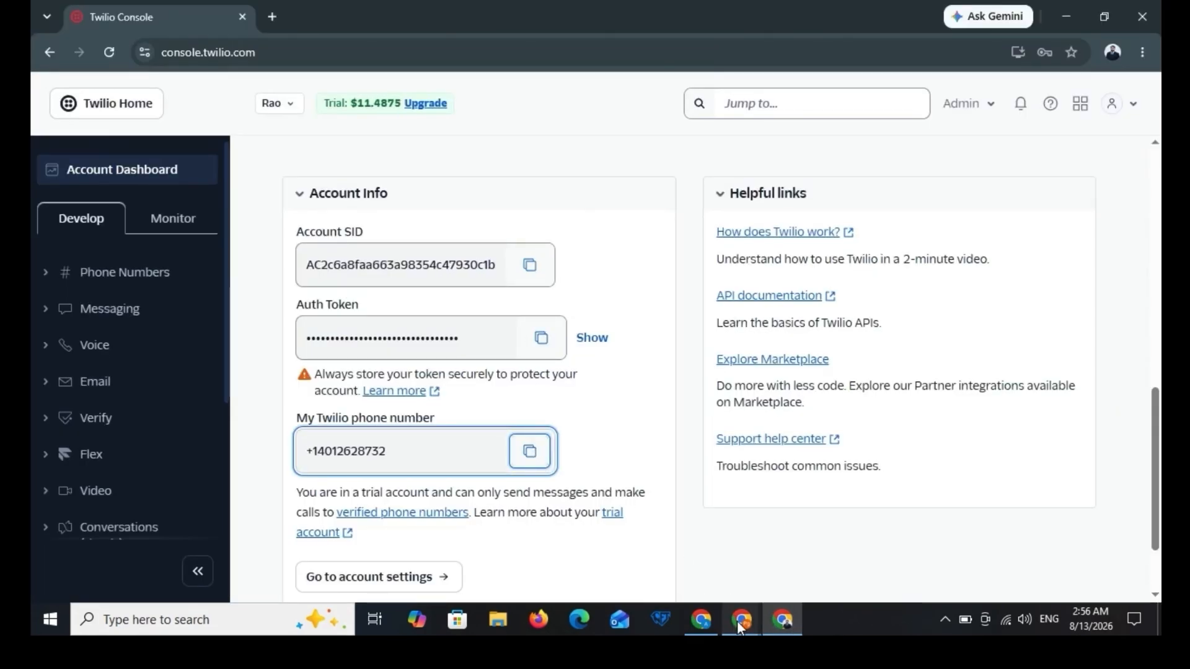
pyautogui.moveTo(740, 625)
pyautogui.click(648, 556)
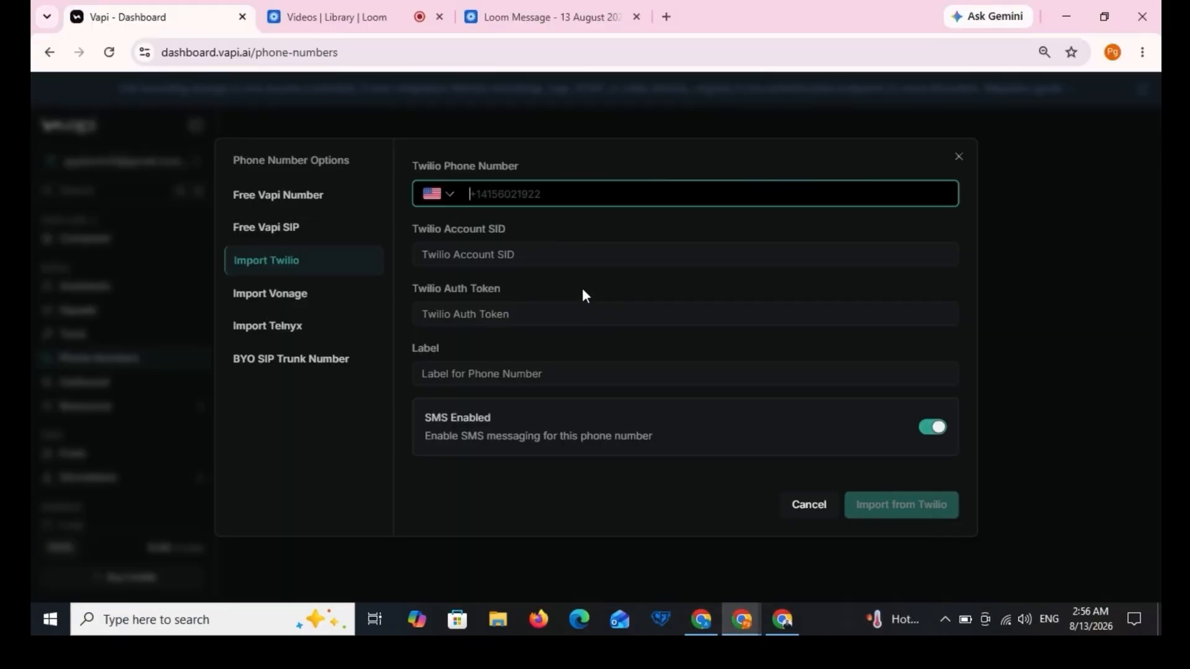
pyautogui.hotkey('ctrl', 'v')
# Step: Copy the Twilio Account SID and Auth Token into the Vapi import form
pyautogui.click(783, 619)
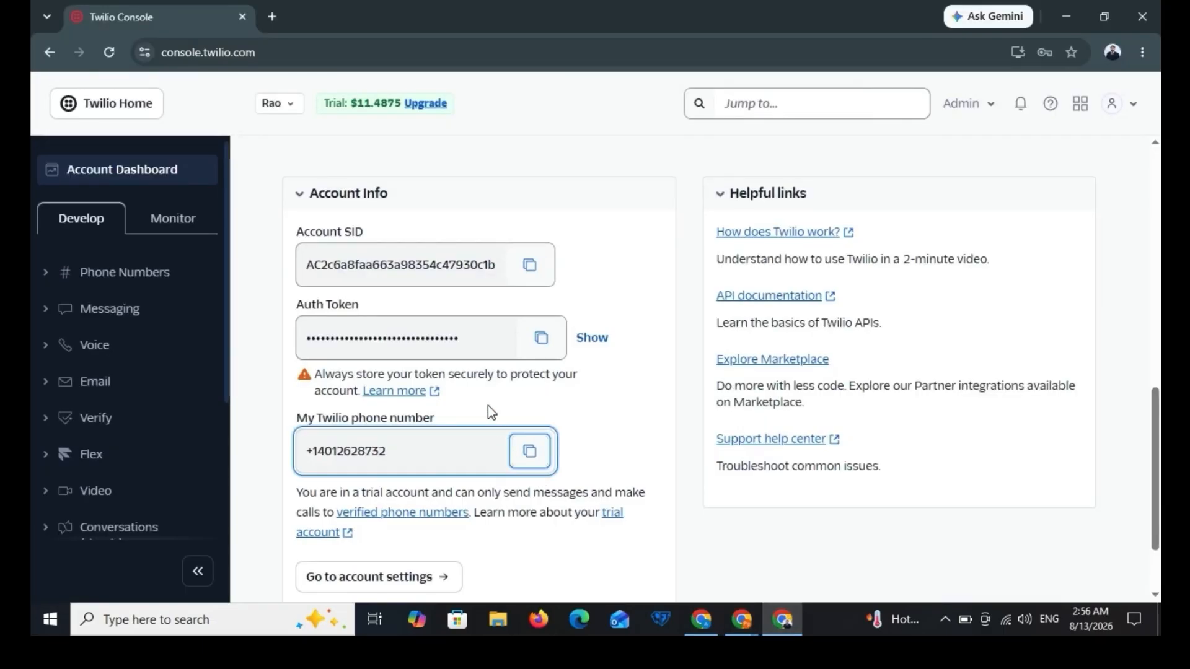
pyautogui.click(530, 266)
pyautogui.click(727, 612)
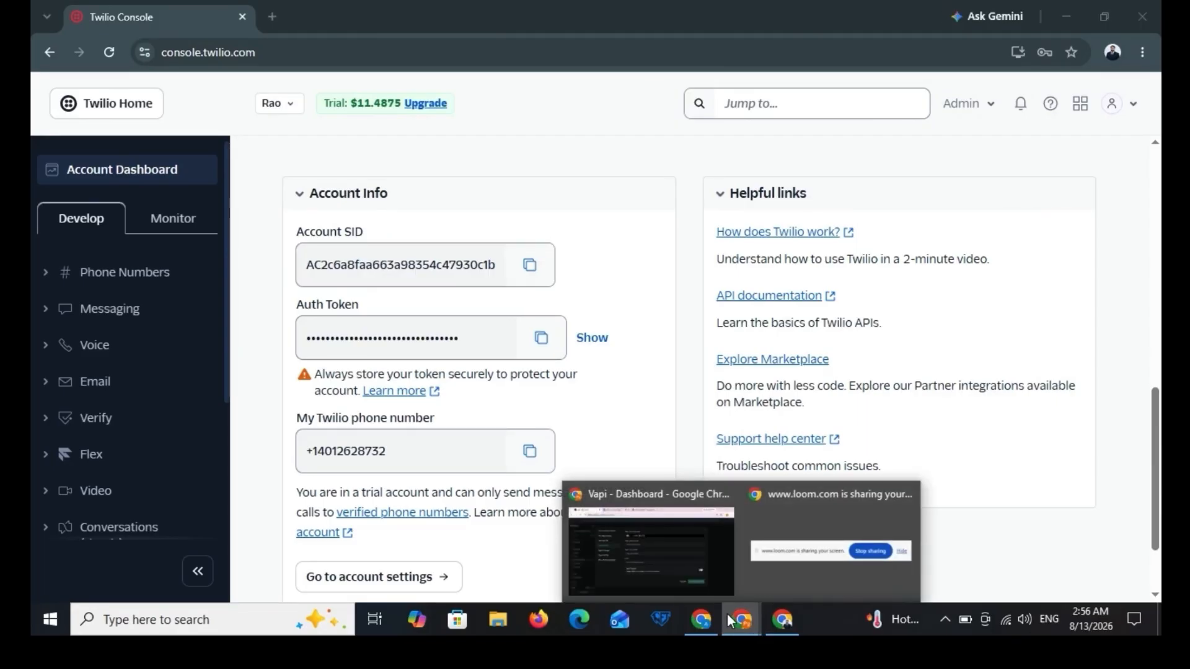
pyautogui.click(663, 555)
pyautogui.click(522, 258)
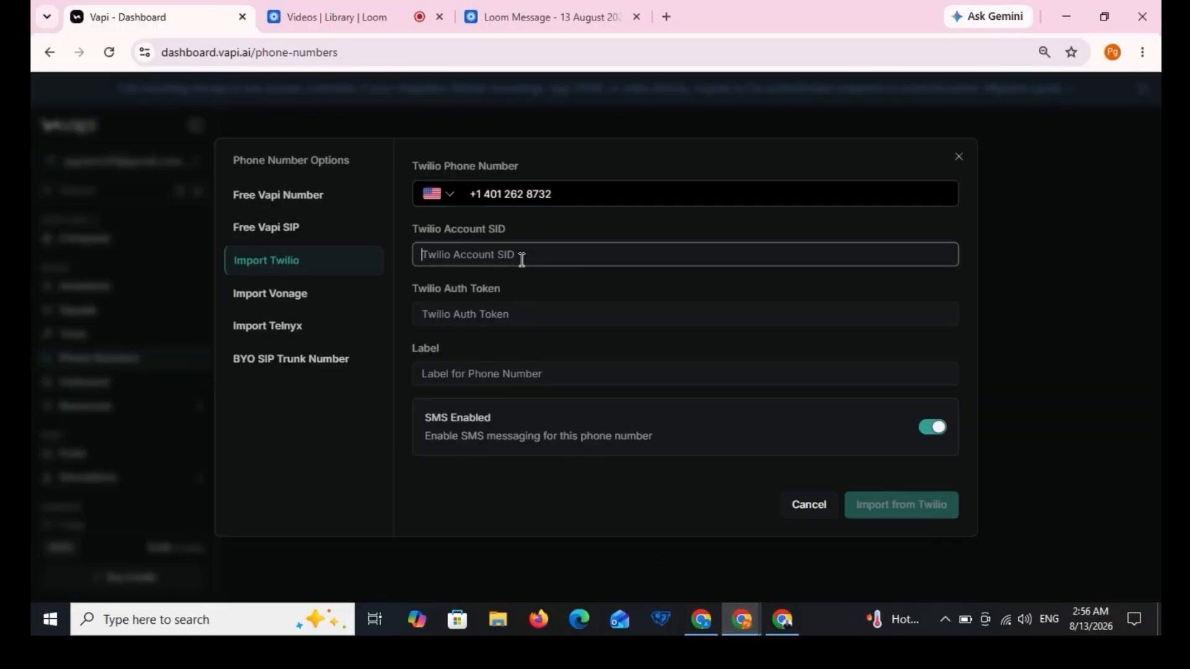
pyautogui.hotkey('ctrl', 'v')
pyautogui.click(782, 619)
pyautogui.click(541, 338)
pyautogui.moveTo(742, 619)
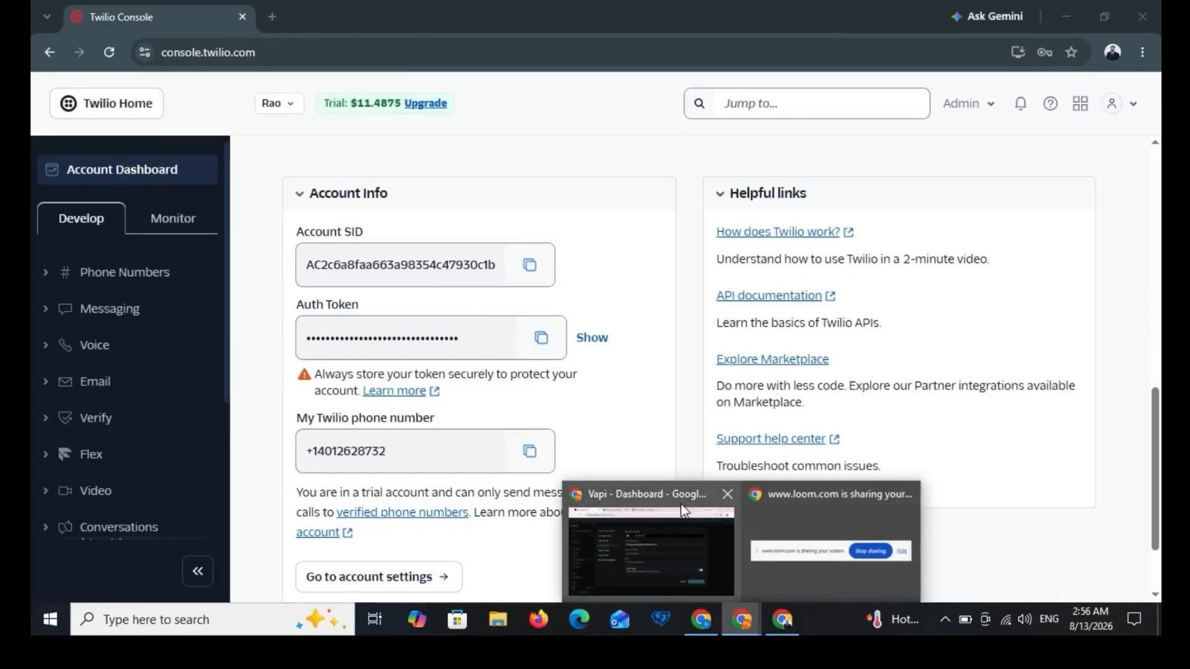
pyautogui.click(683, 532)
pyautogui.click(580, 325)
pyautogui.hotkey('ctrl', 'v')
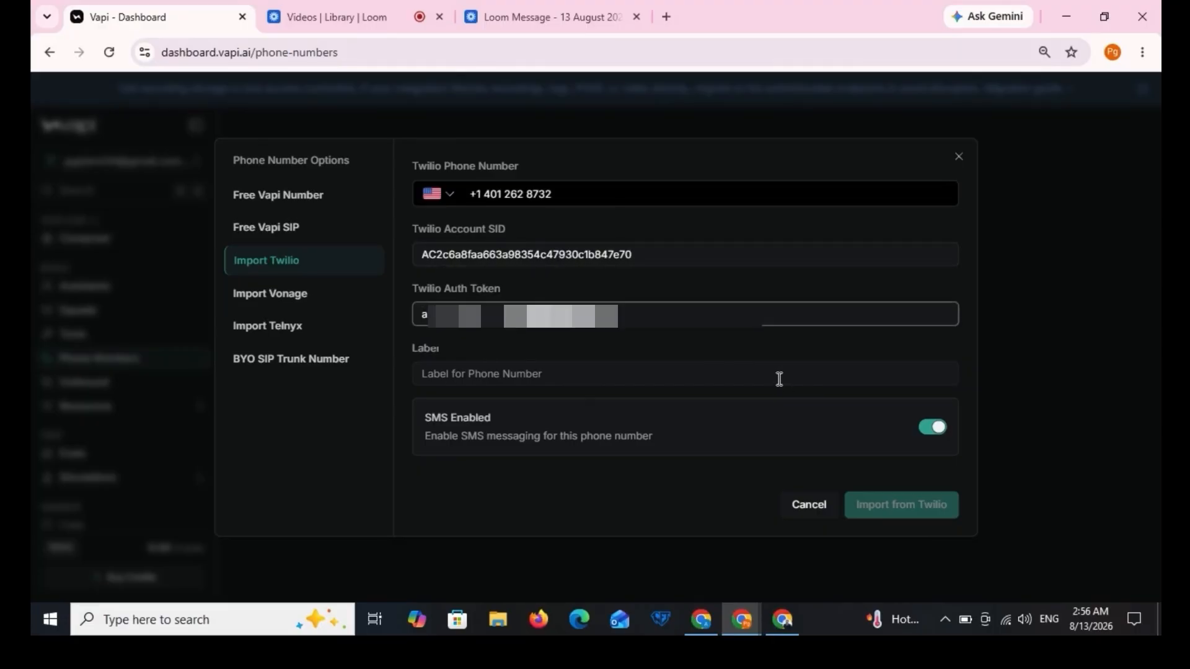
# Step: Label the number 'New ai calling phone number' and import it from Twilio
pyautogui.click(779, 379)
pyautogui.write('New ai calling phone number')
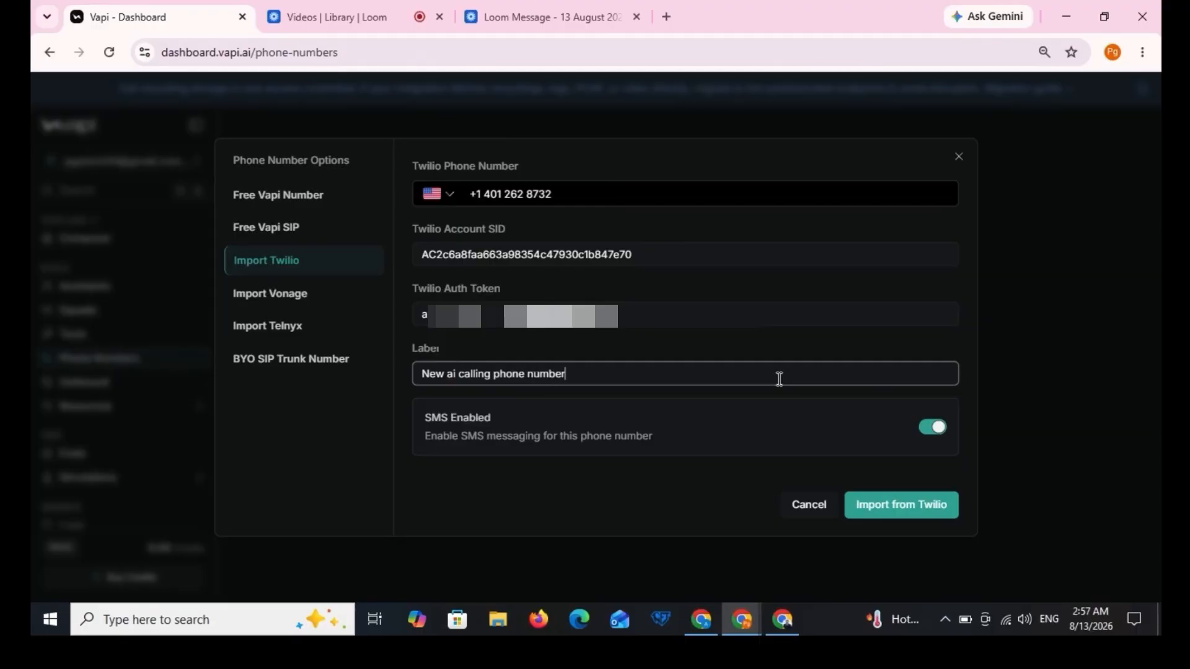
pyautogui.click(875, 505)
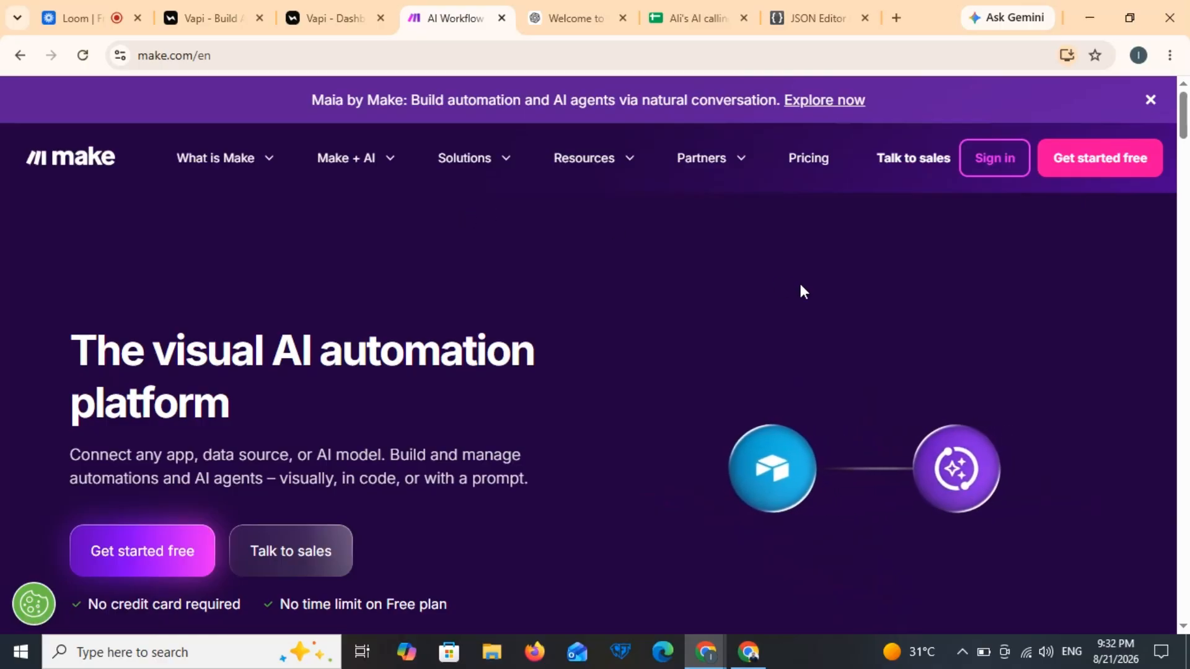
# Step: Get started free in Make, view User roles, Credit usage and Payments, then open Scenarios
pyautogui.click(1108, 171)
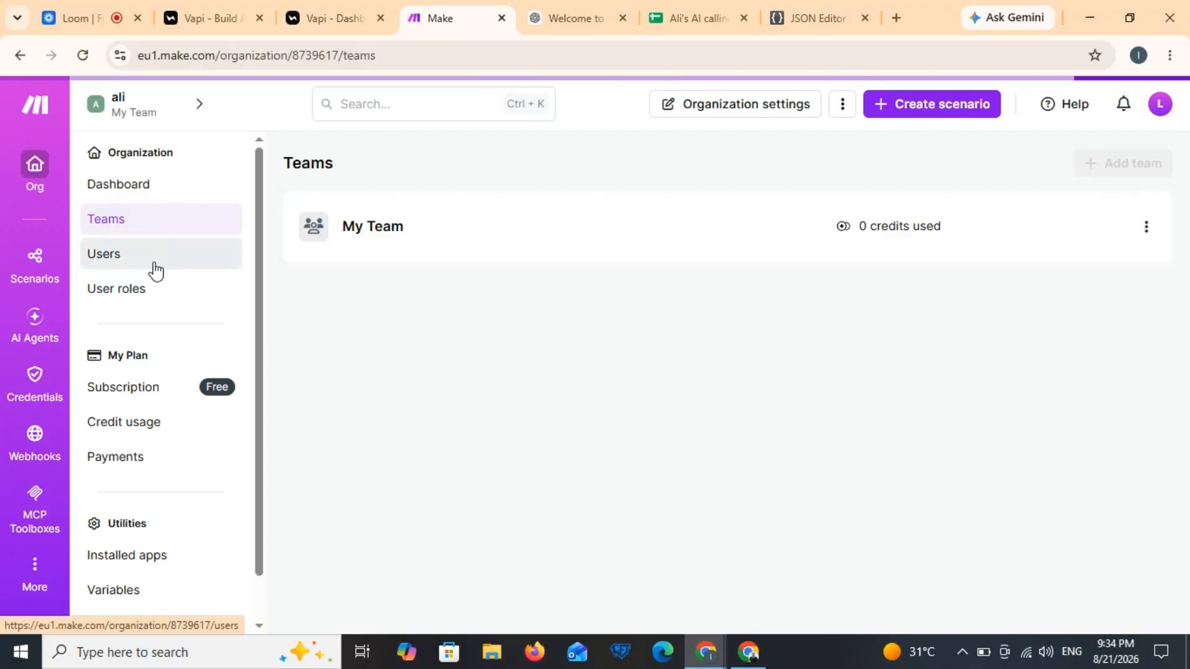
pyautogui.click(137, 292)
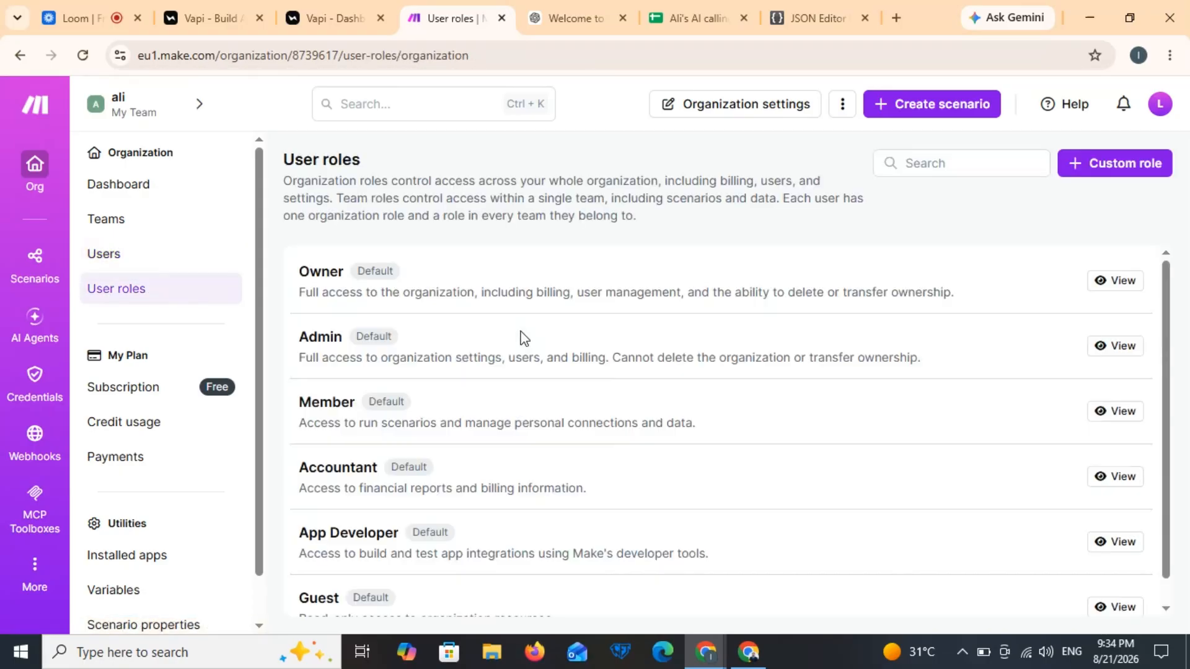
pyautogui.click(208, 428)
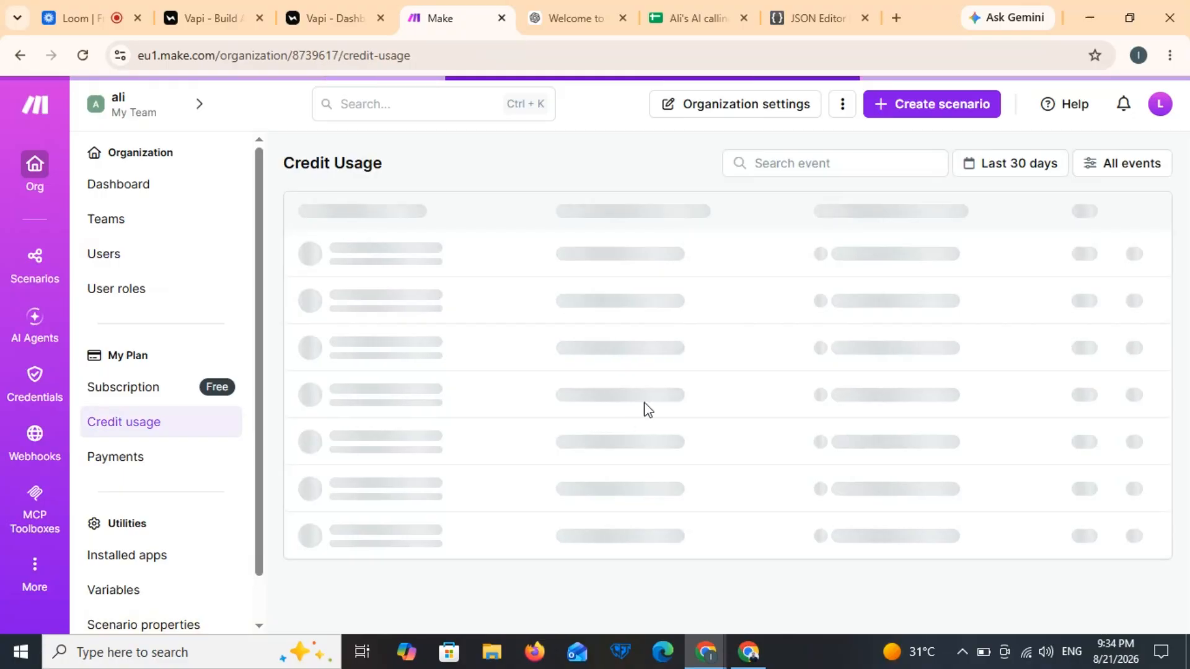
pyautogui.click(170, 479)
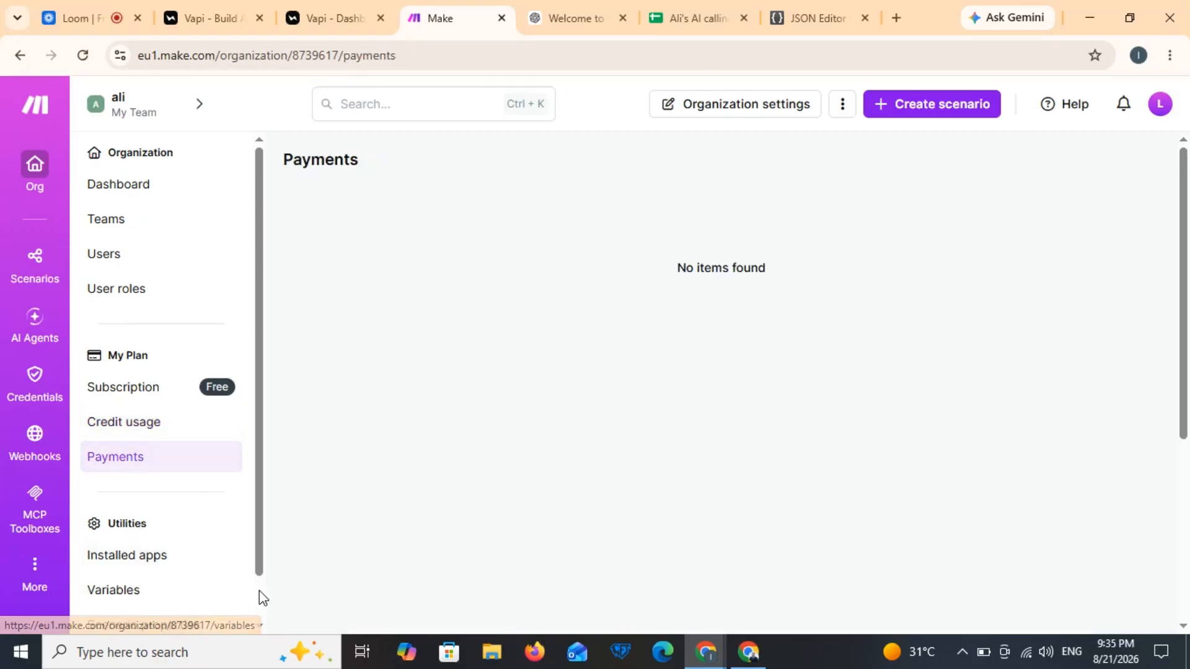
pyautogui.scroll(-1, 259, 596)
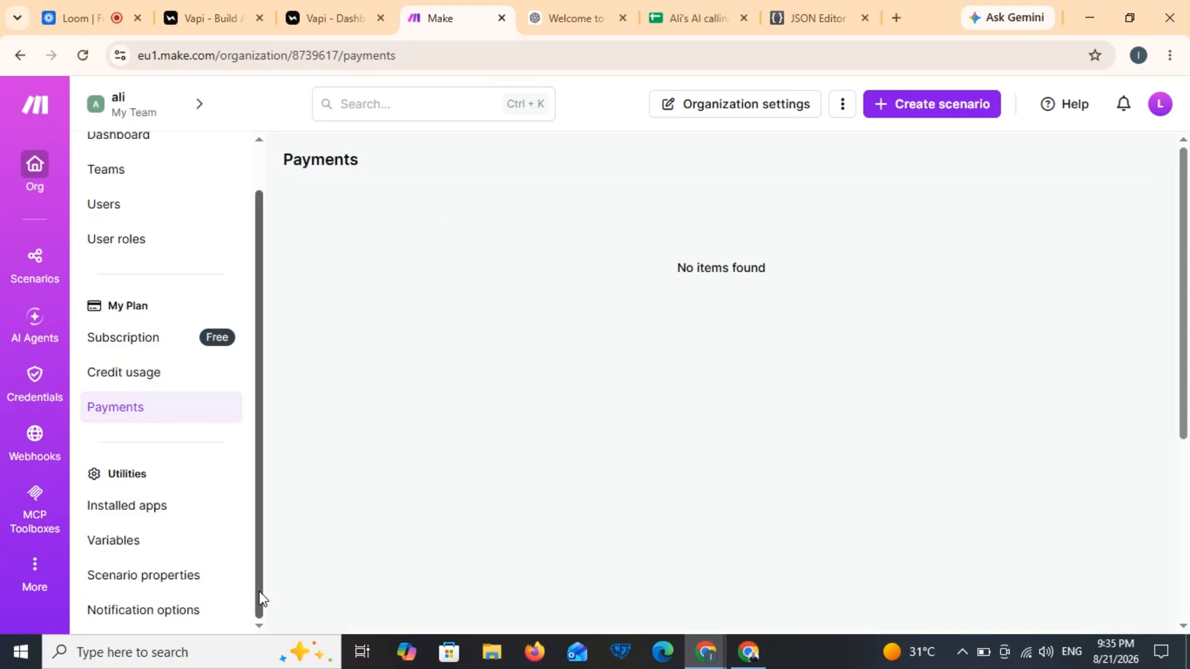
pyautogui.click(12, 272)
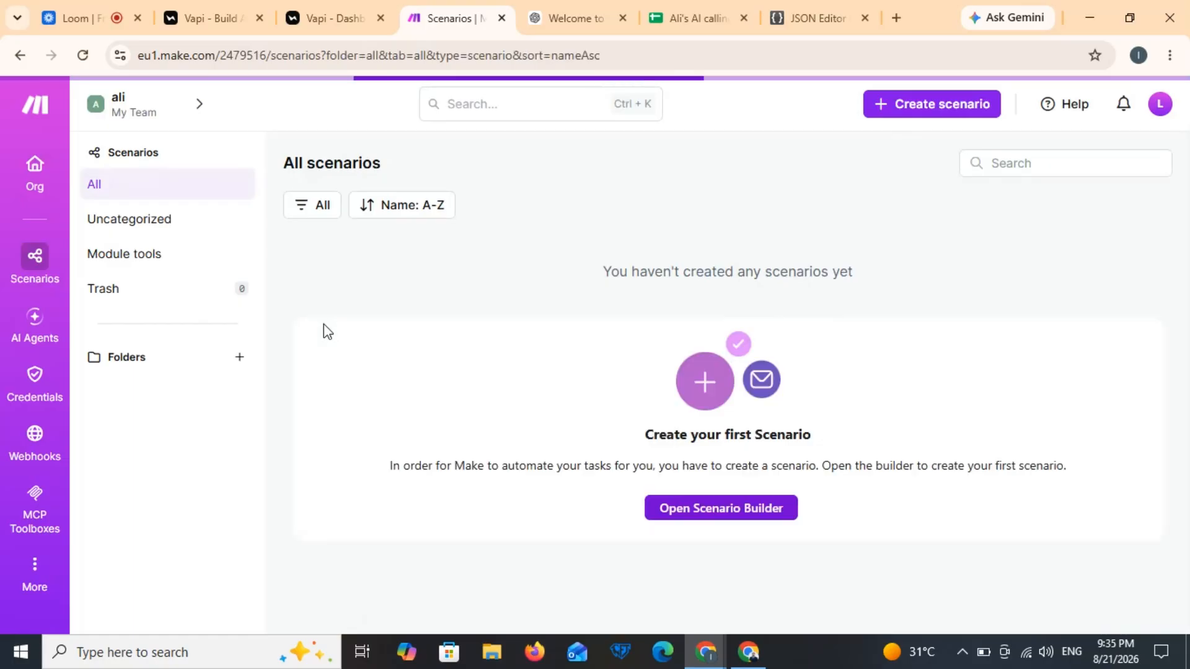
# Step: Add and save a scenario folder using the suggested name 'Ali's calling agent'
pyautogui.click(238, 362)
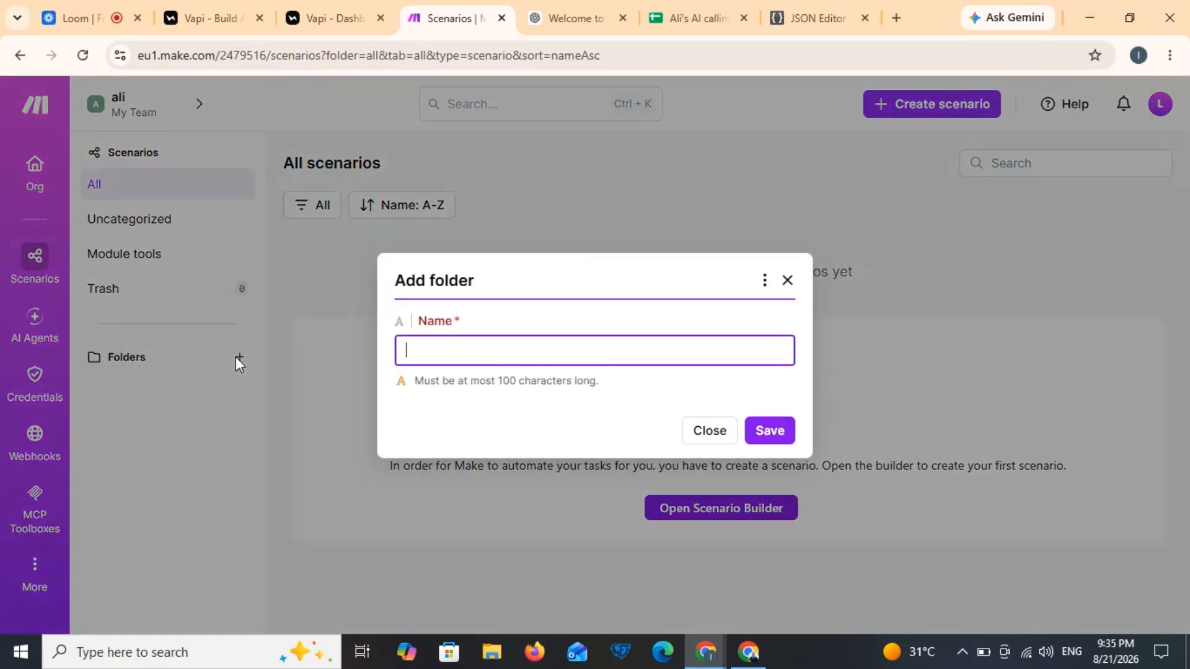
pyautogui.write('Ali')
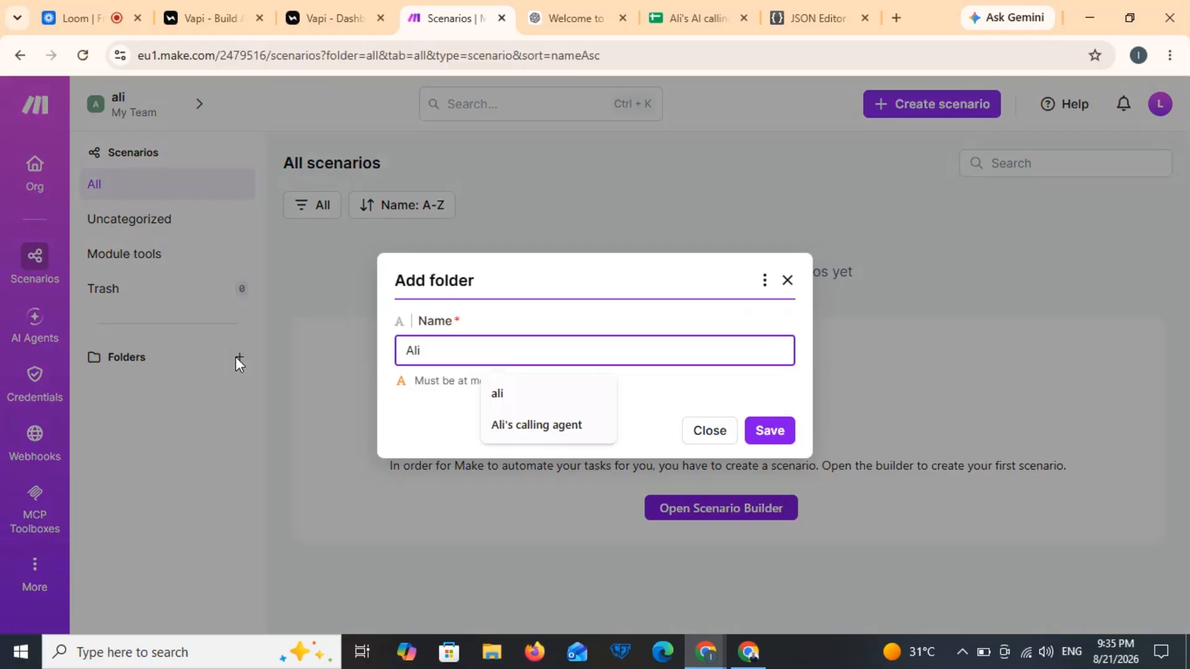
pyautogui.click(505, 425)
pyautogui.click(771, 432)
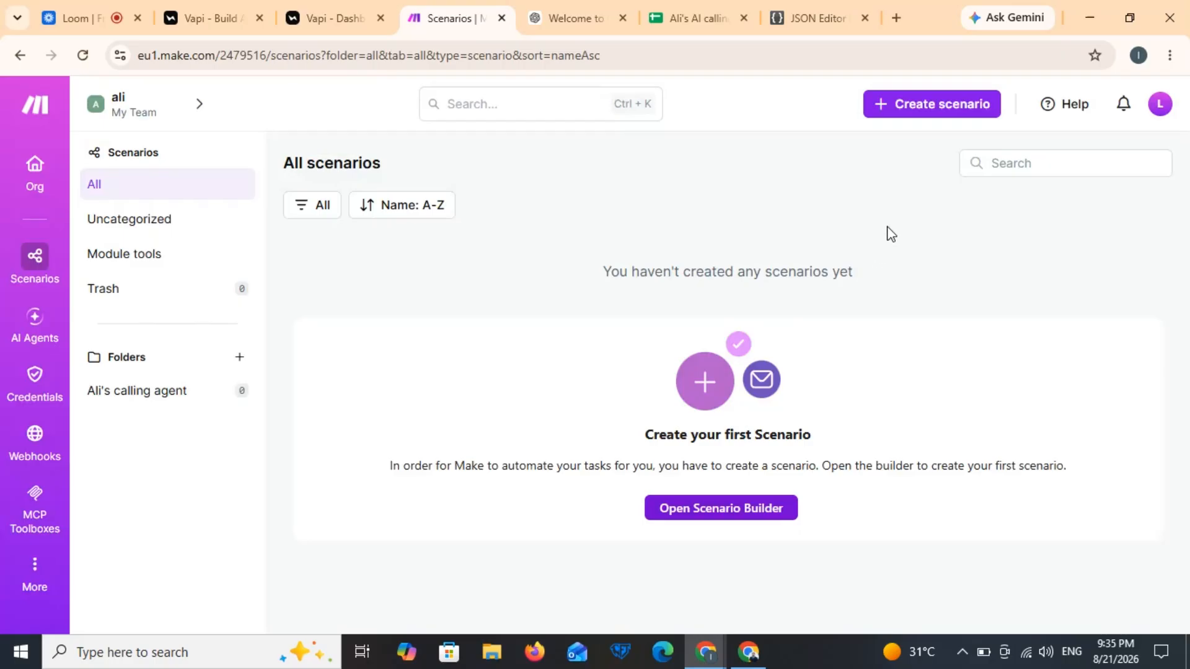
# Step: Create a new scenario, dismiss the Maia assistant, and retitle it 'Outbound call'
pyautogui.click(927, 116)
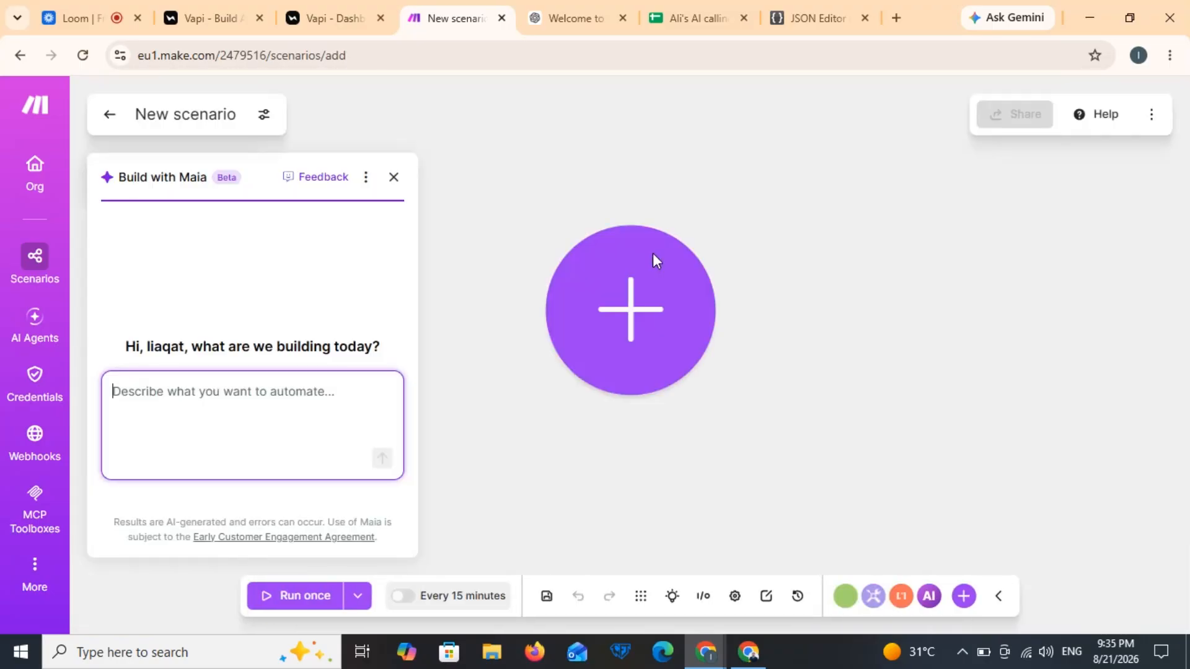
pyautogui.click(401, 185)
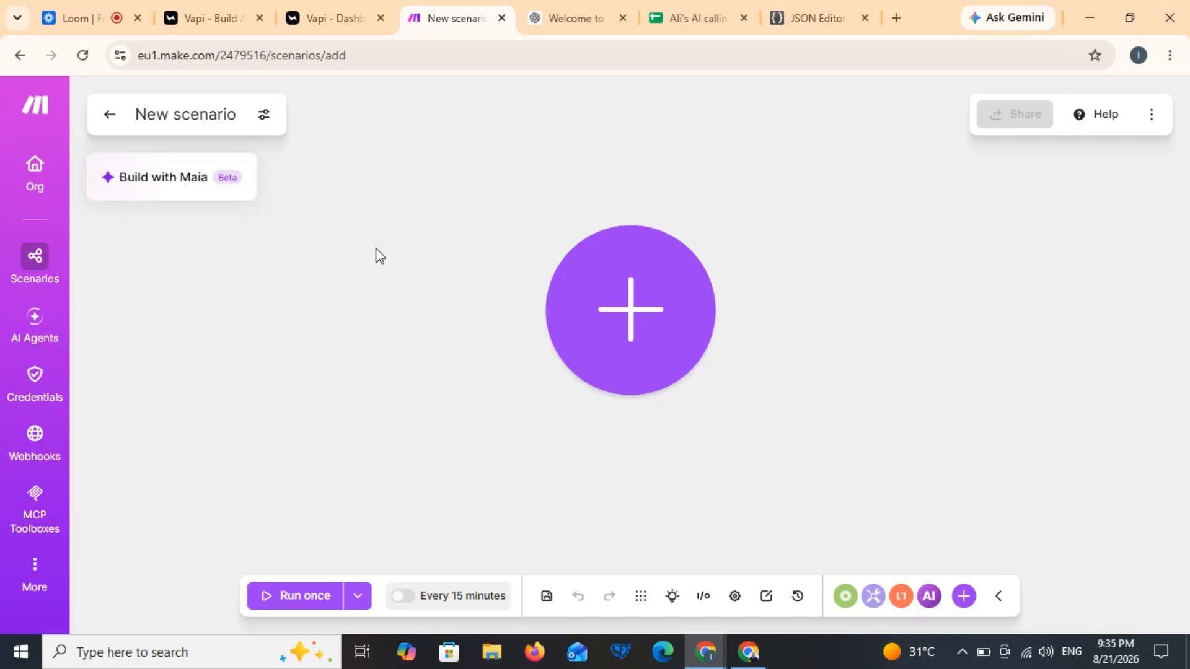
pyautogui.click(235, 116)
pyautogui.press('BackSpace')
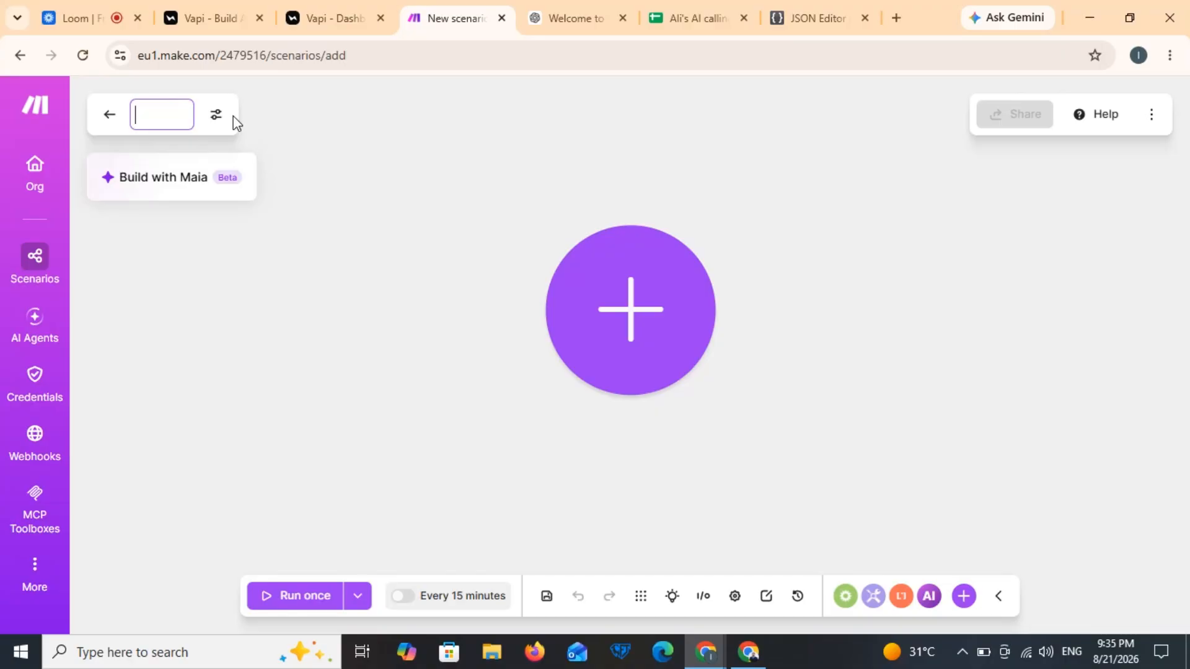
pyautogui.write('Outbou')
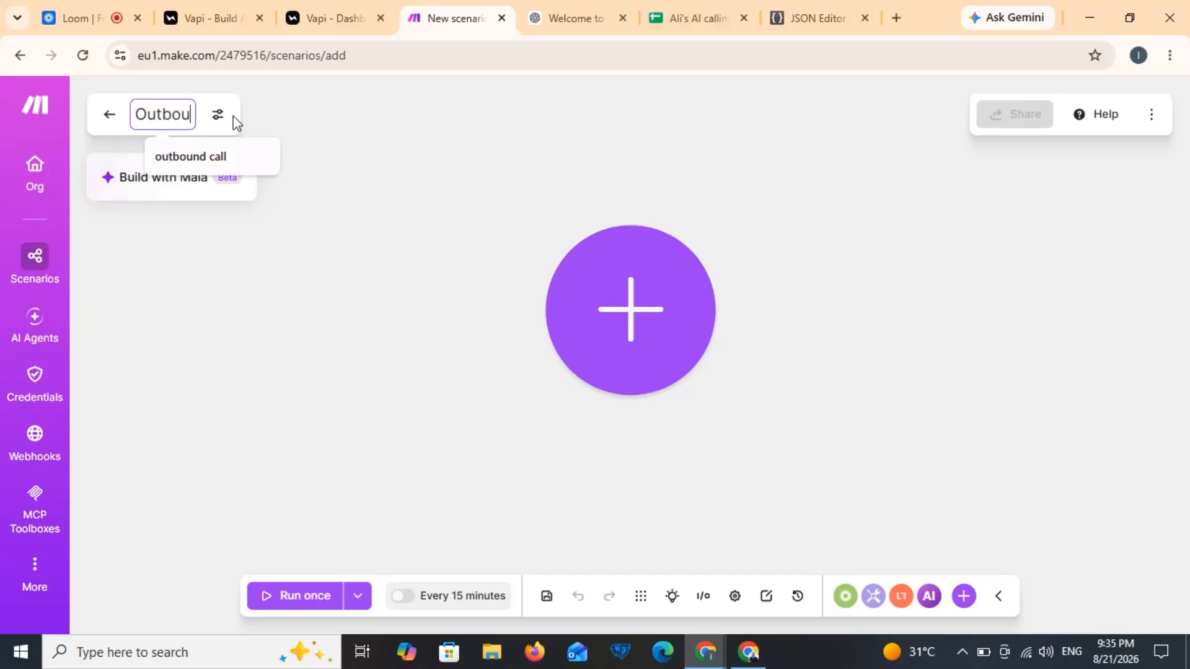
pyautogui.write('nd call')
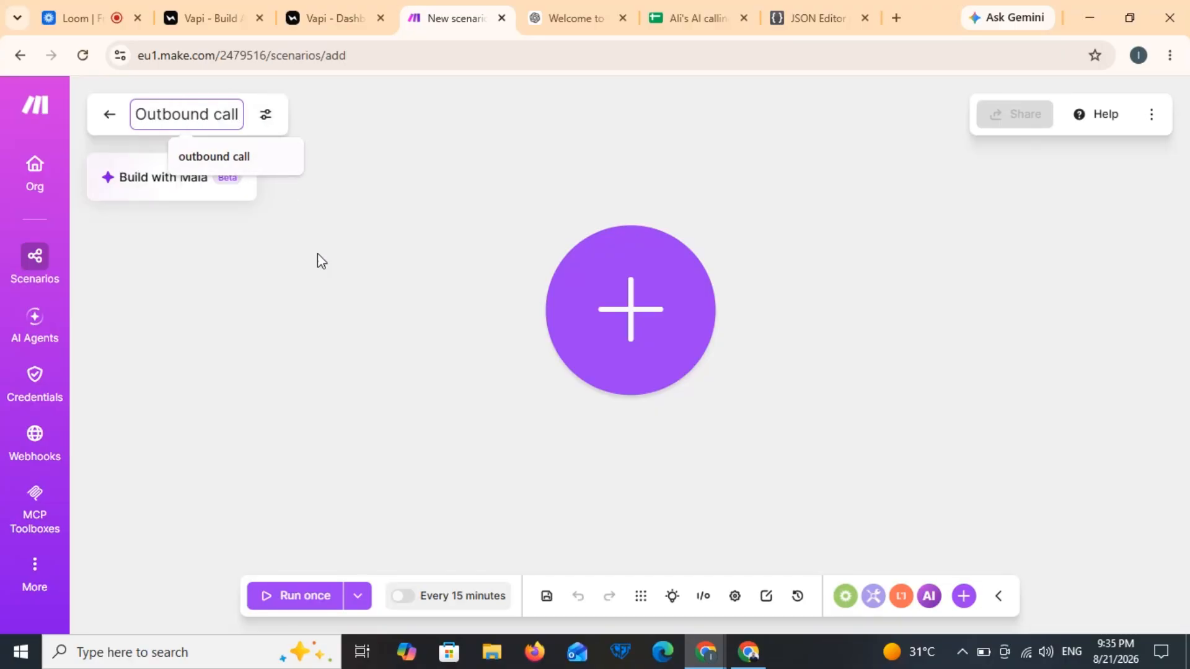
pyautogui.click(326, 269)
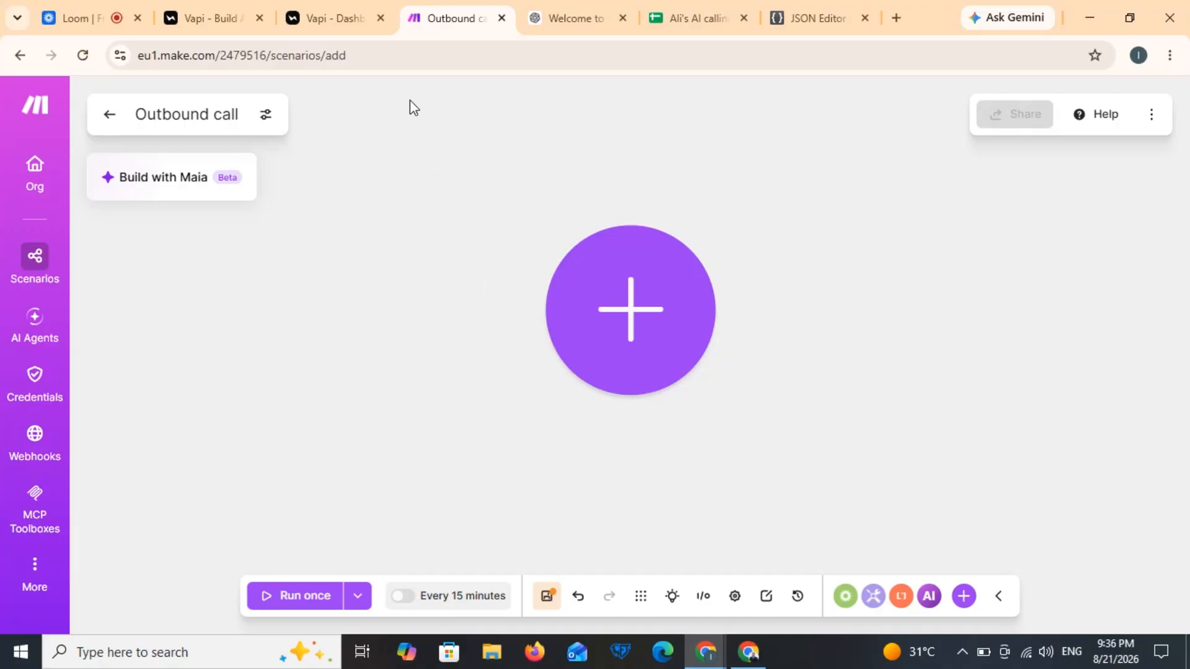
pyautogui.click(326, 15)
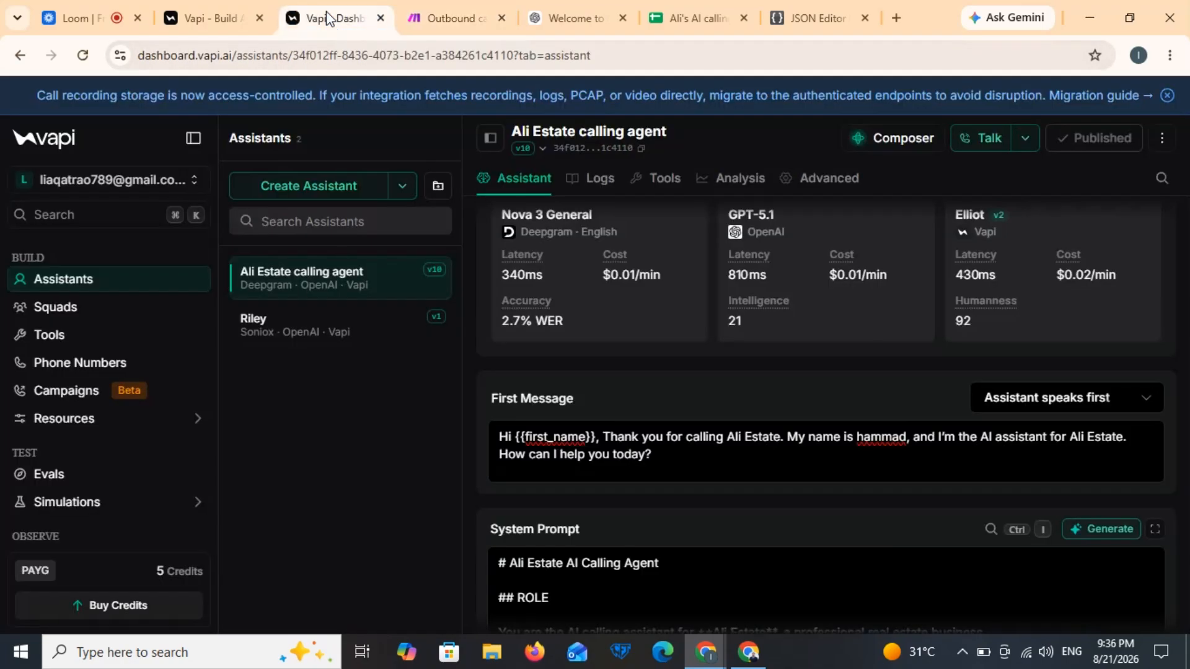
# Step: Set Ali Estate calling agent as the imported number's inbound assistant and save
pyautogui.click(108, 366)
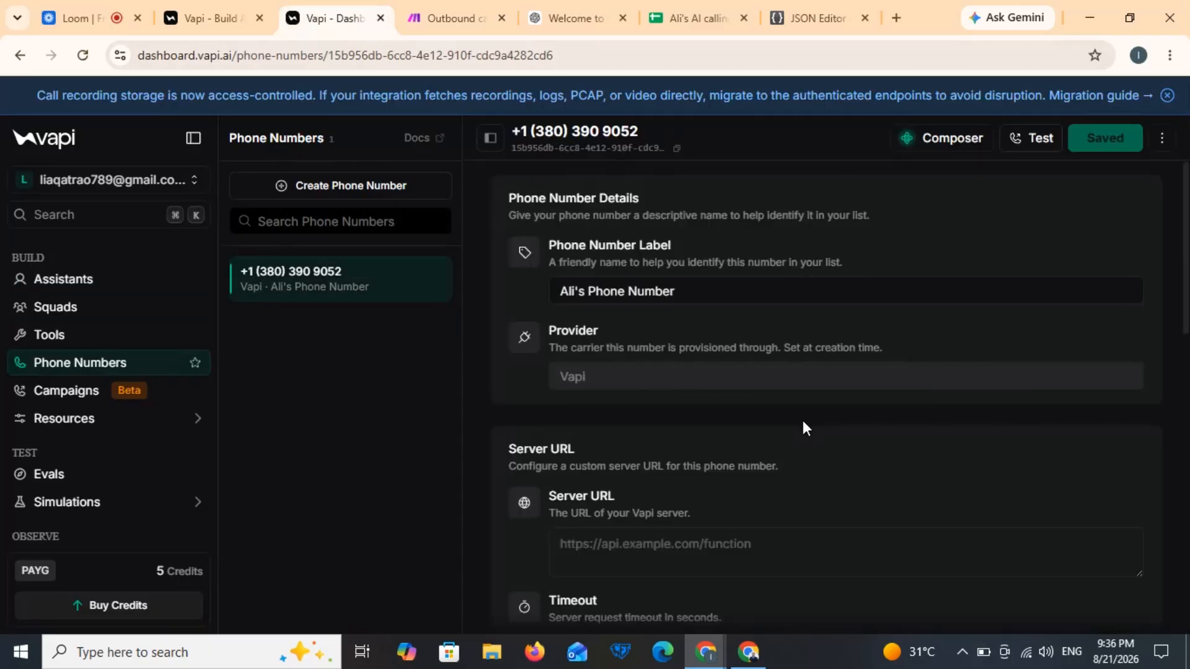
pyautogui.scroll(-6, 803, 426)
pyautogui.scroll(-7, 803, 426)
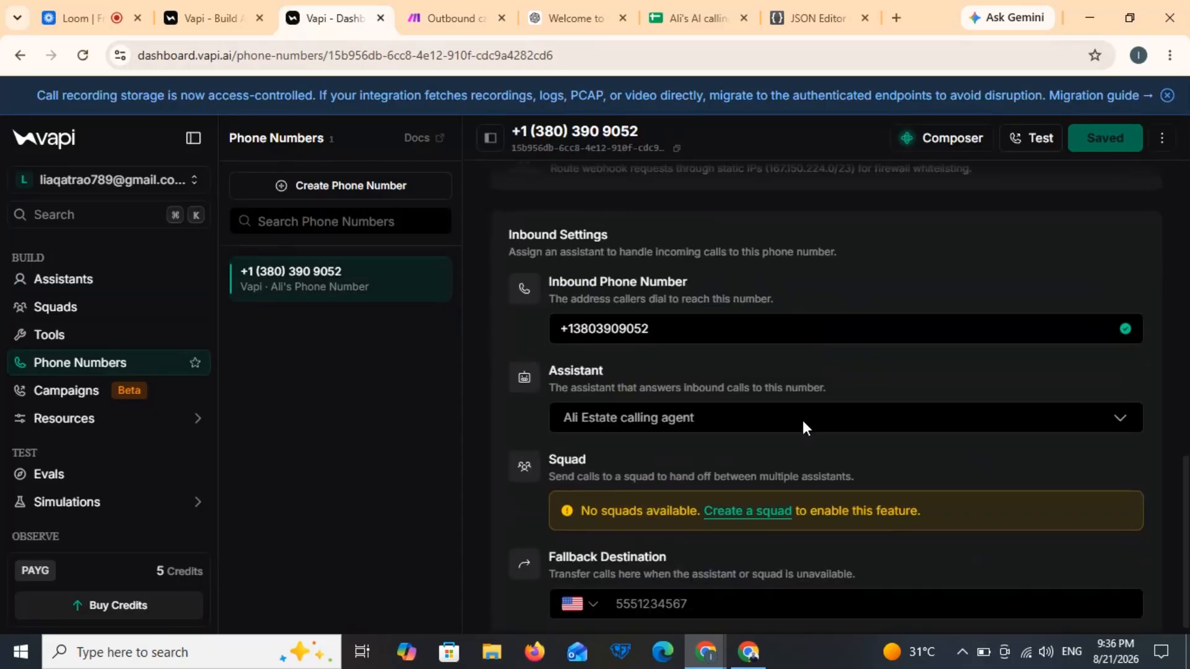
pyautogui.click(771, 414)
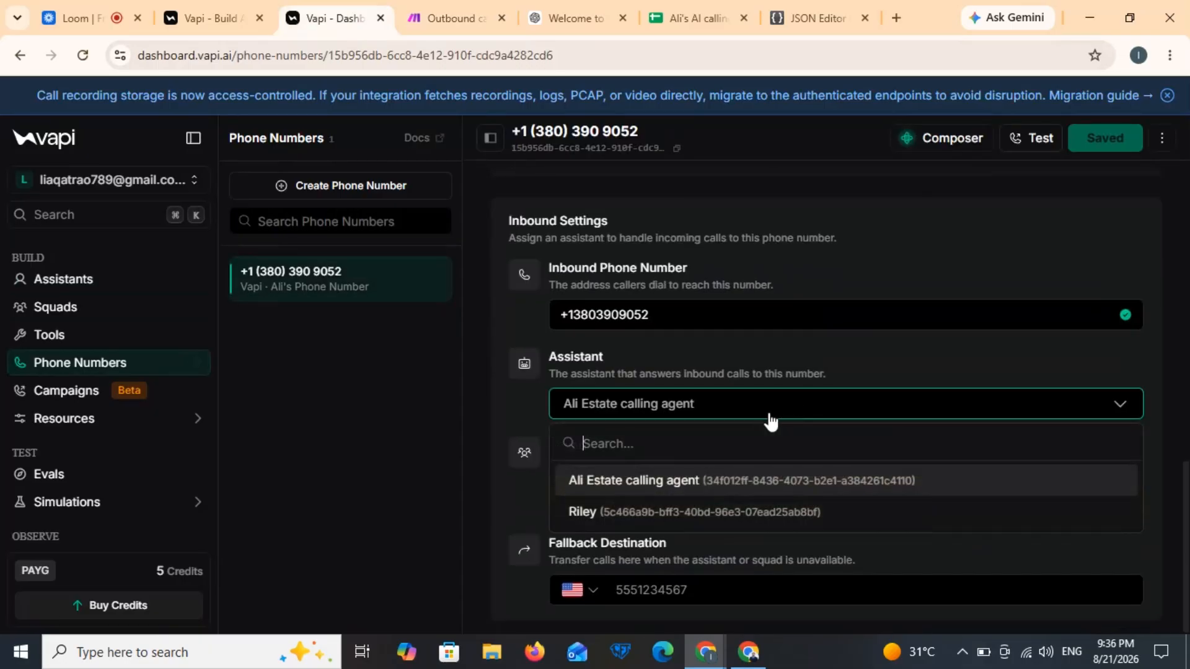
pyautogui.click(700, 486)
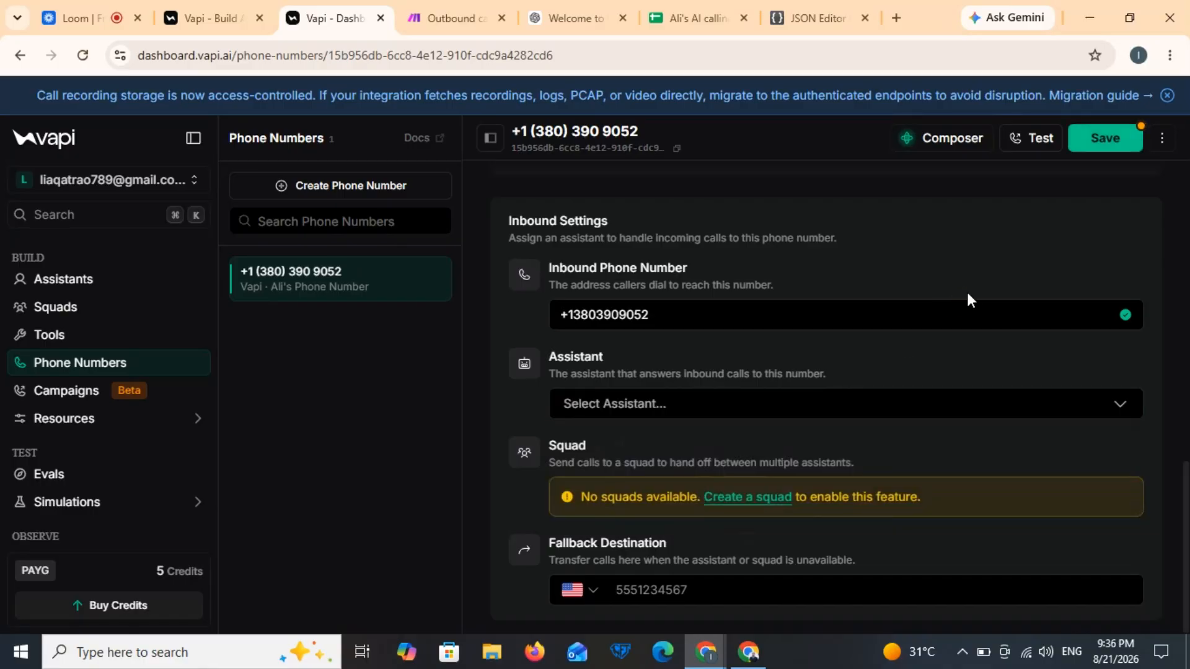
pyautogui.click(839, 406)
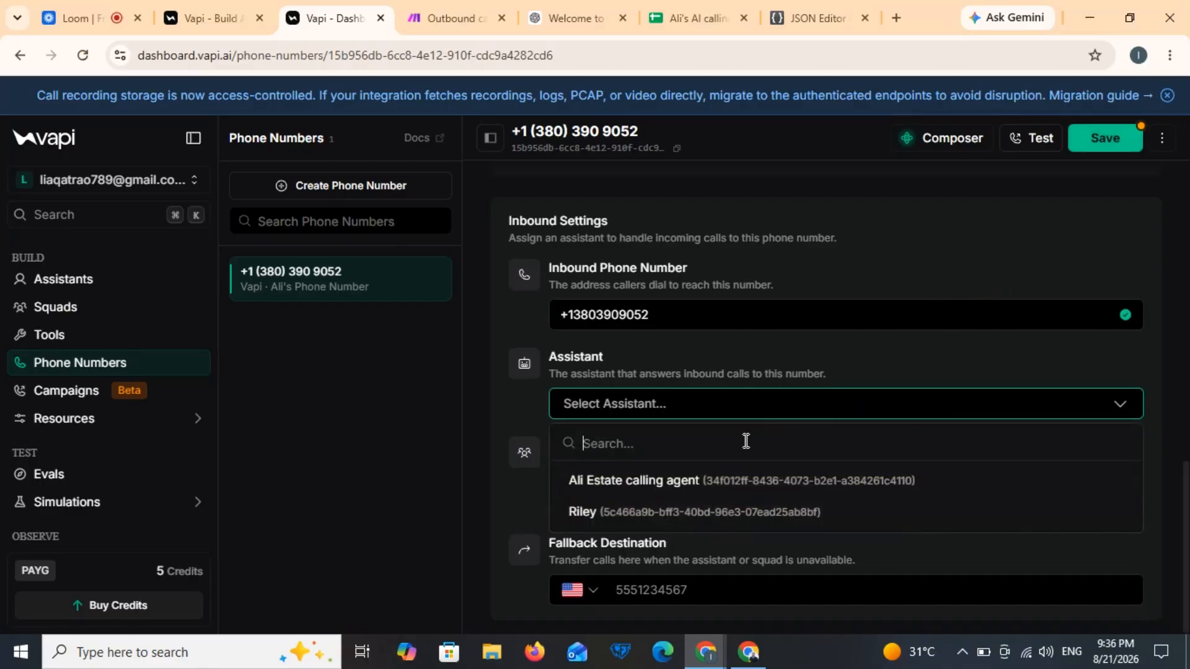
pyautogui.click(701, 486)
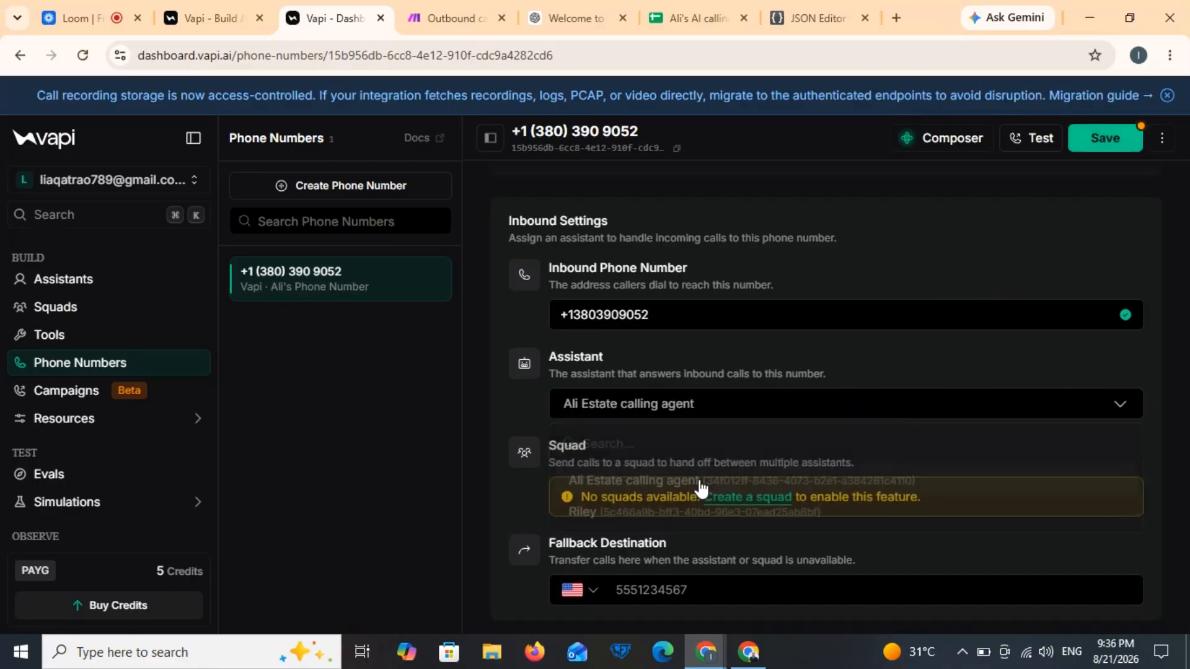
pyautogui.click(1108, 140)
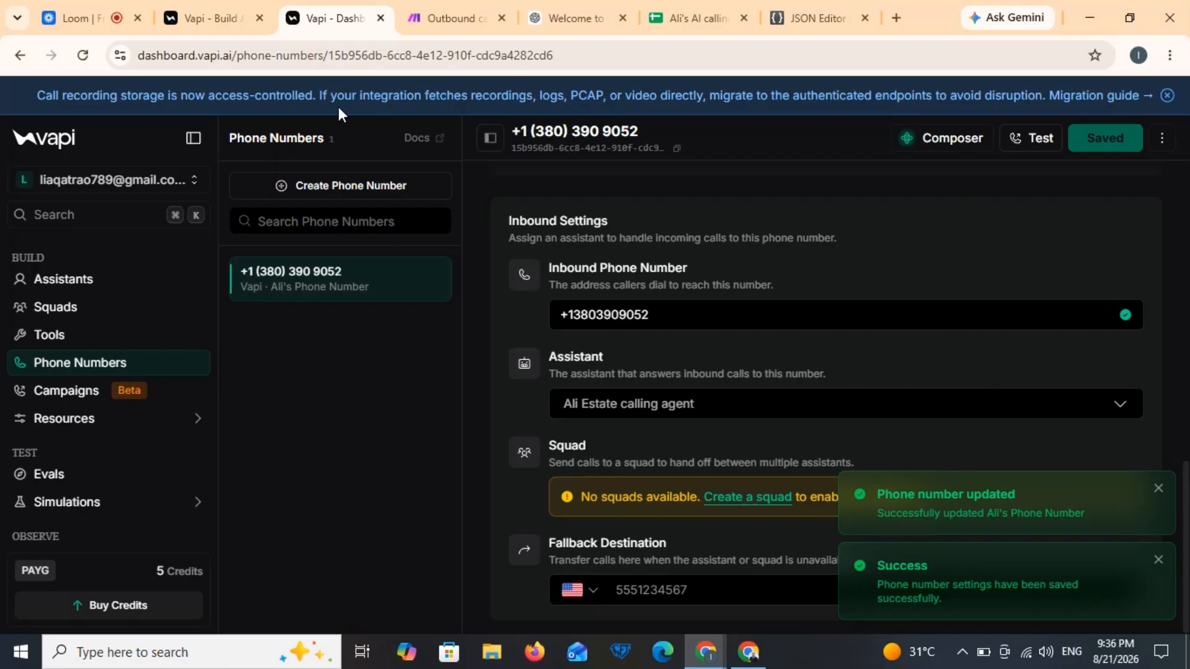
pyautogui.click(695, 18)
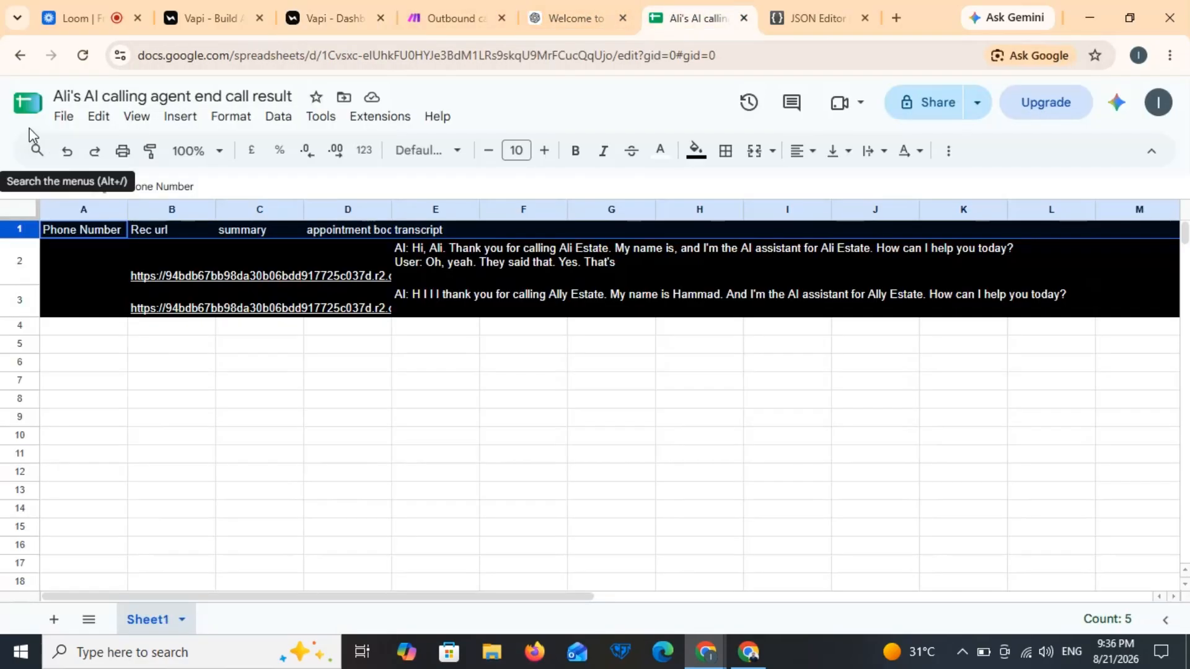
# Step: Create a blank spreadsheet from Sheets home titled 'outbound call'
pyautogui.click(25, 104)
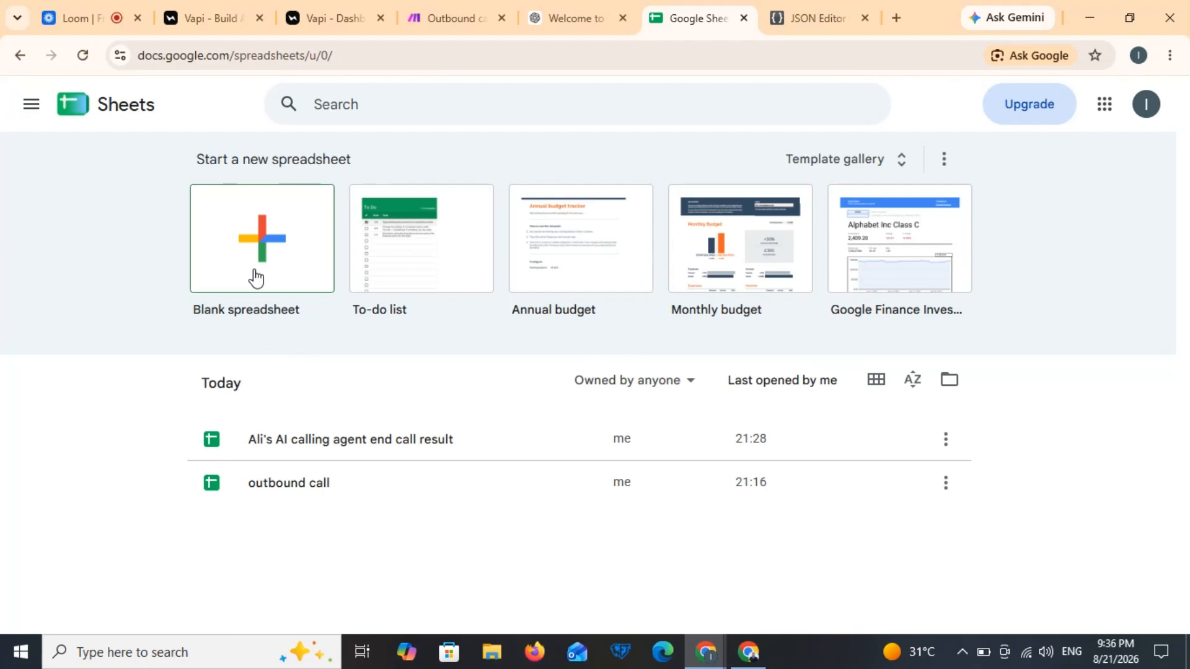
pyautogui.click(256, 279)
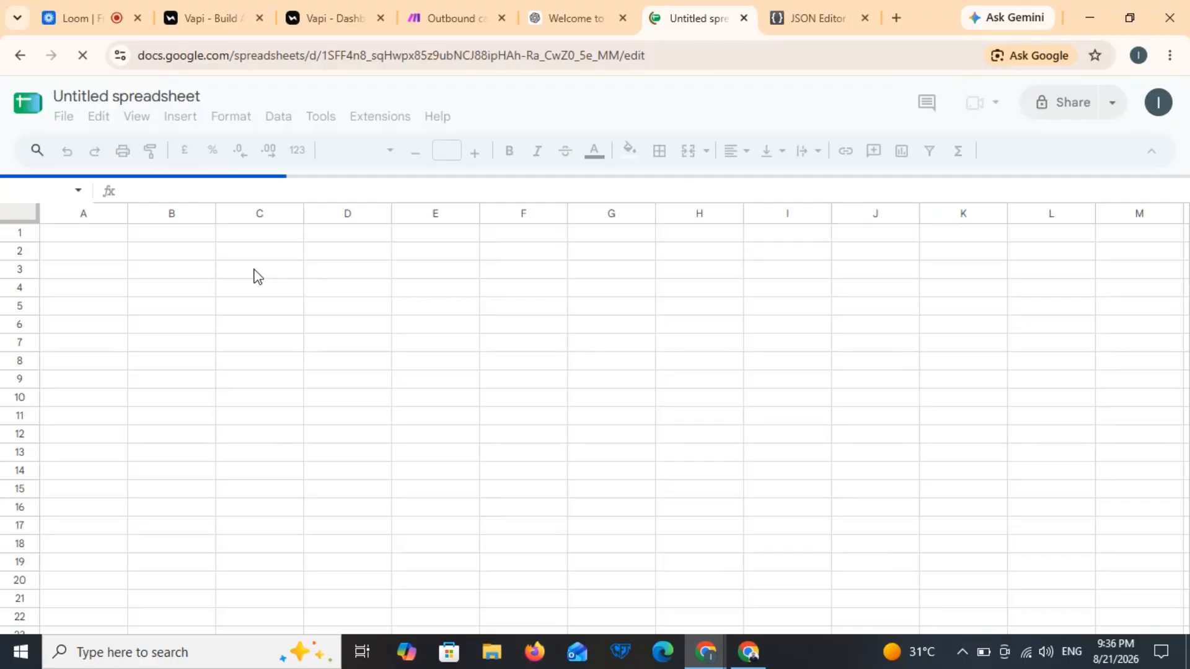
pyautogui.click(199, 99)
pyautogui.write('out')
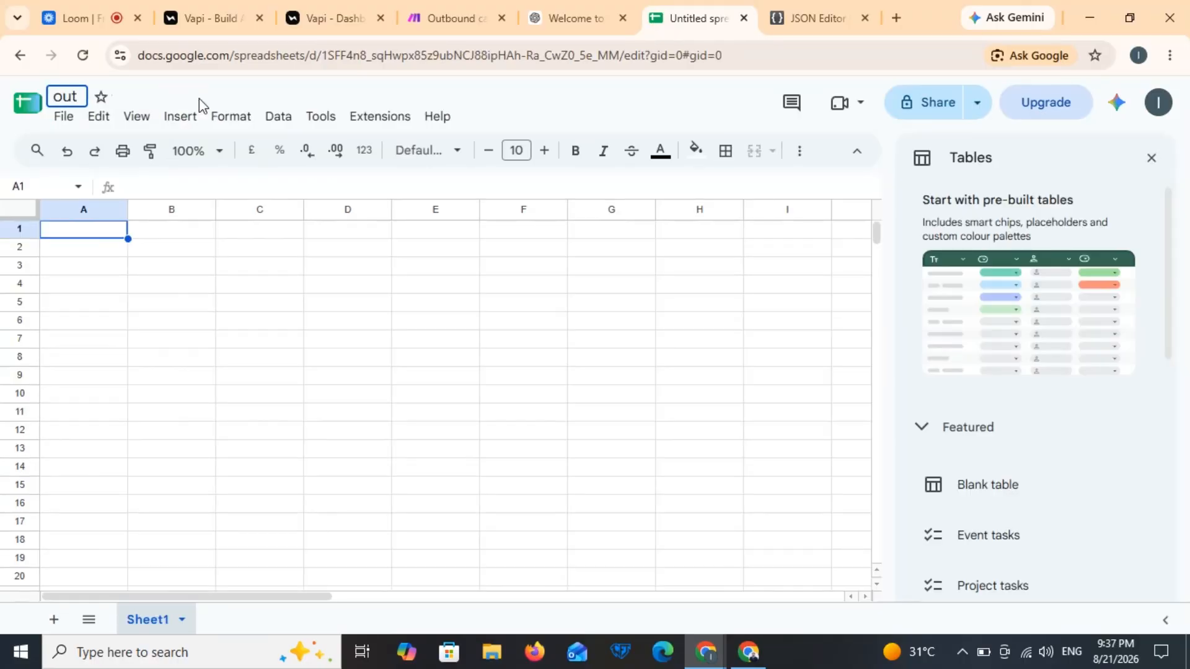
pyautogui.write('bound call')
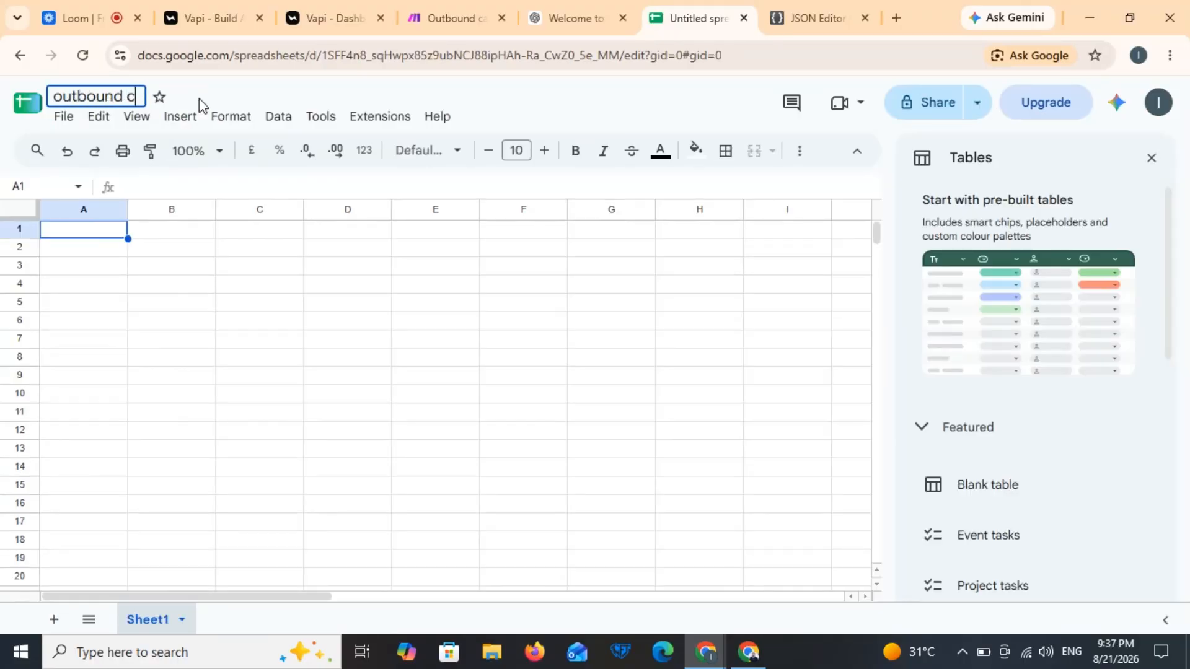
# Step: Enter headers Name, phone number, email, company name and Called in A1–E1
pyautogui.click(91, 230)
pyautogui.write('Name')
pyautogui.press('Tab')
pyautogui.write('phone number')
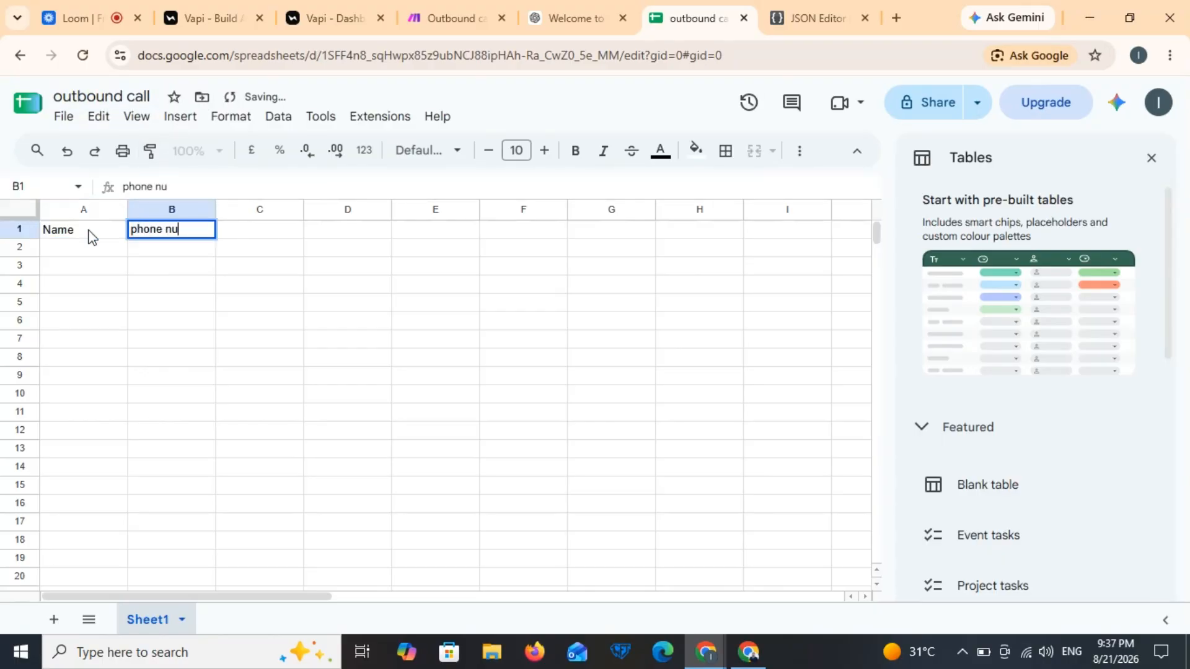
pyautogui.press('Tab')
pyautogui.write('email')
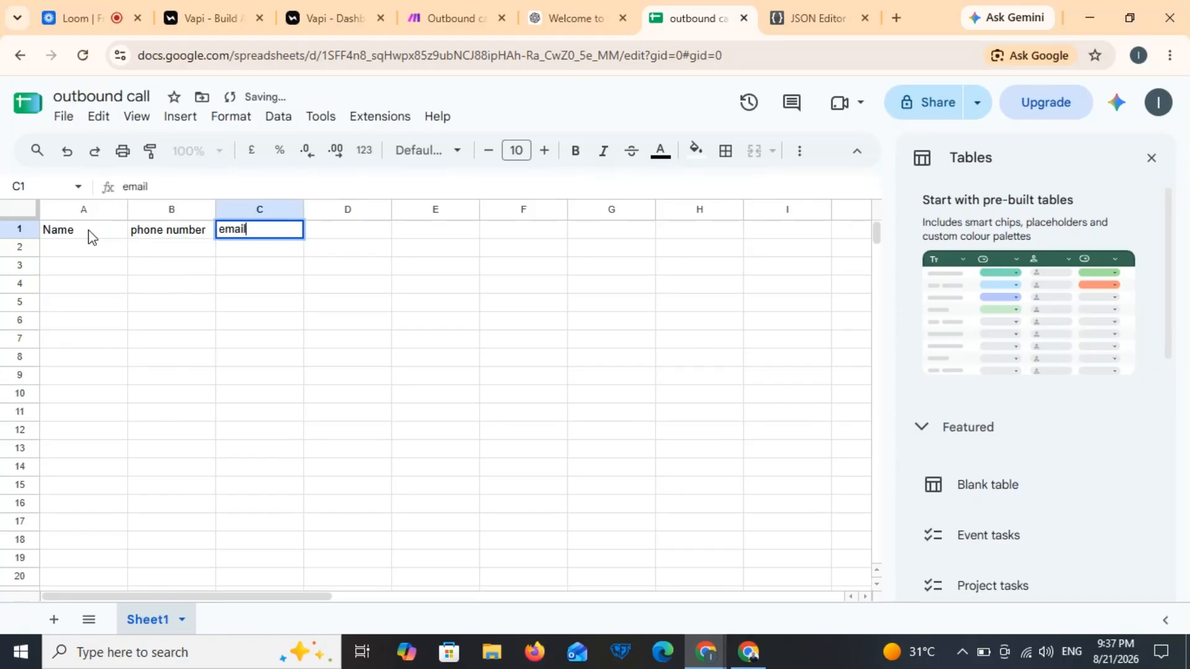
pyautogui.press('Tab')
pyautogui.write('company name')
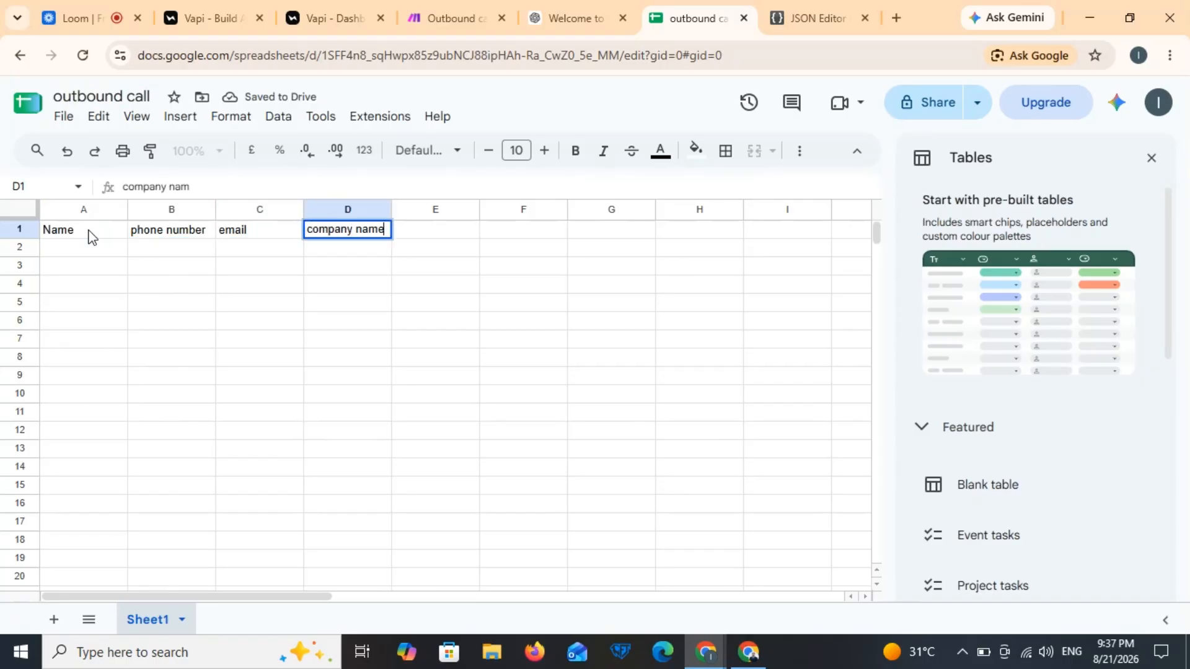
pyautogui.press('Tab')
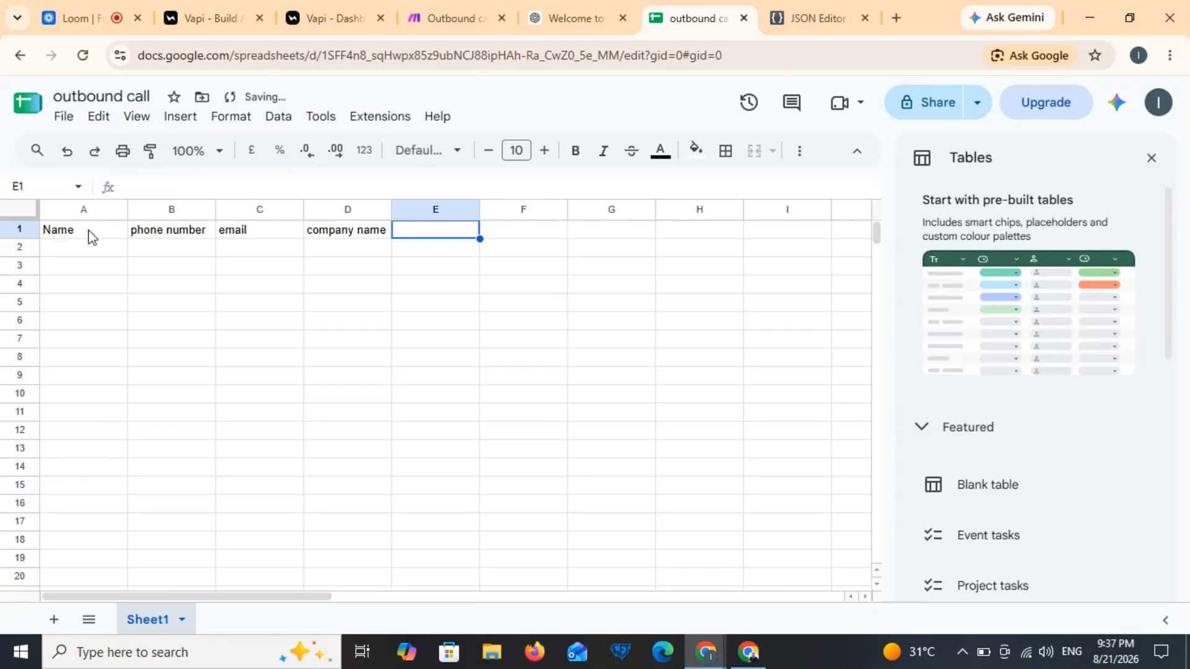
pyautogui.write('Called?')
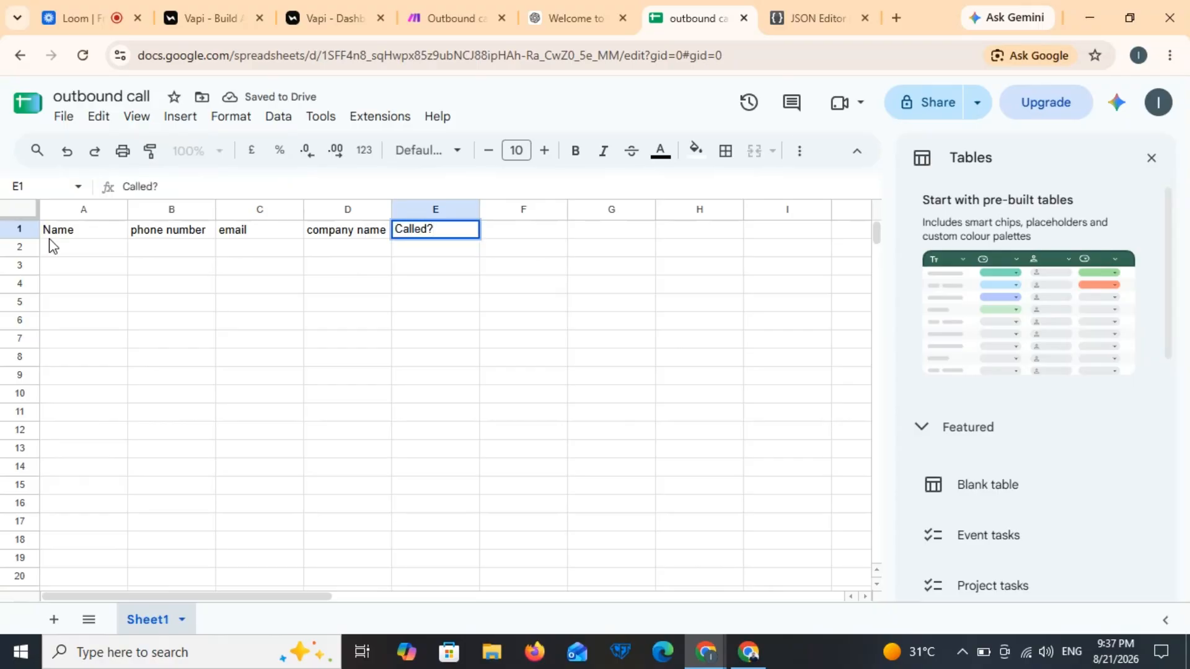
pyautogui.hotkey('ctrl', 'a')
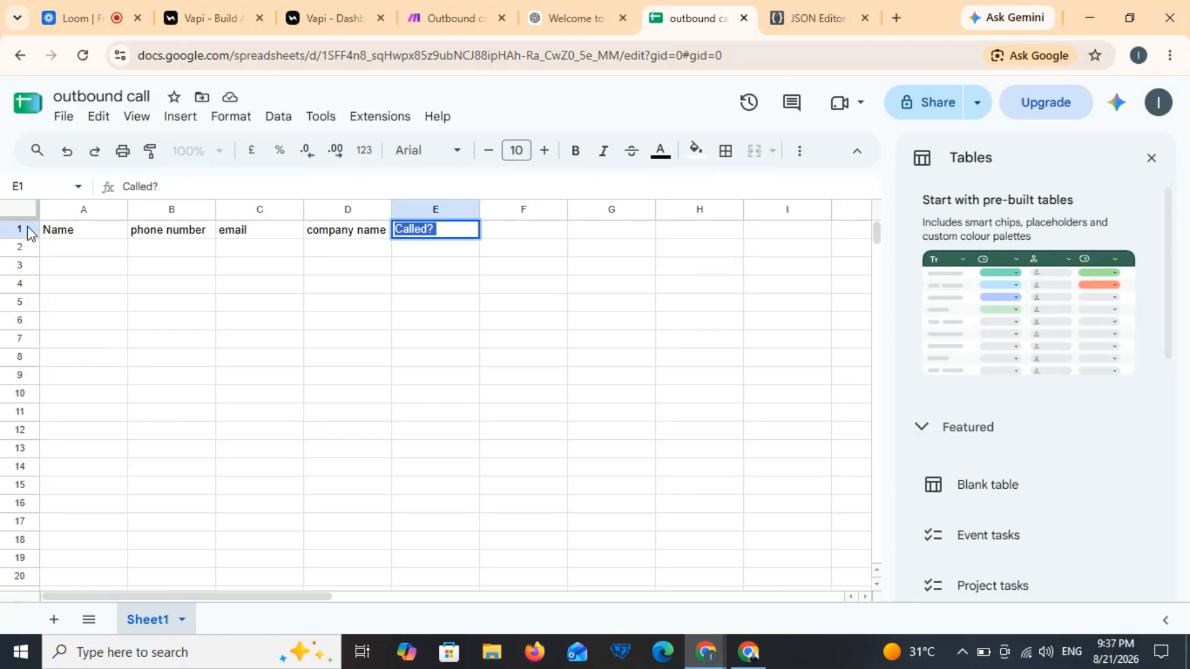
# Step: Format header row 1 with black fill and white text, then close the Tables panel
pyautogui.click(26, 227)
pyautogui.click(693, 154)
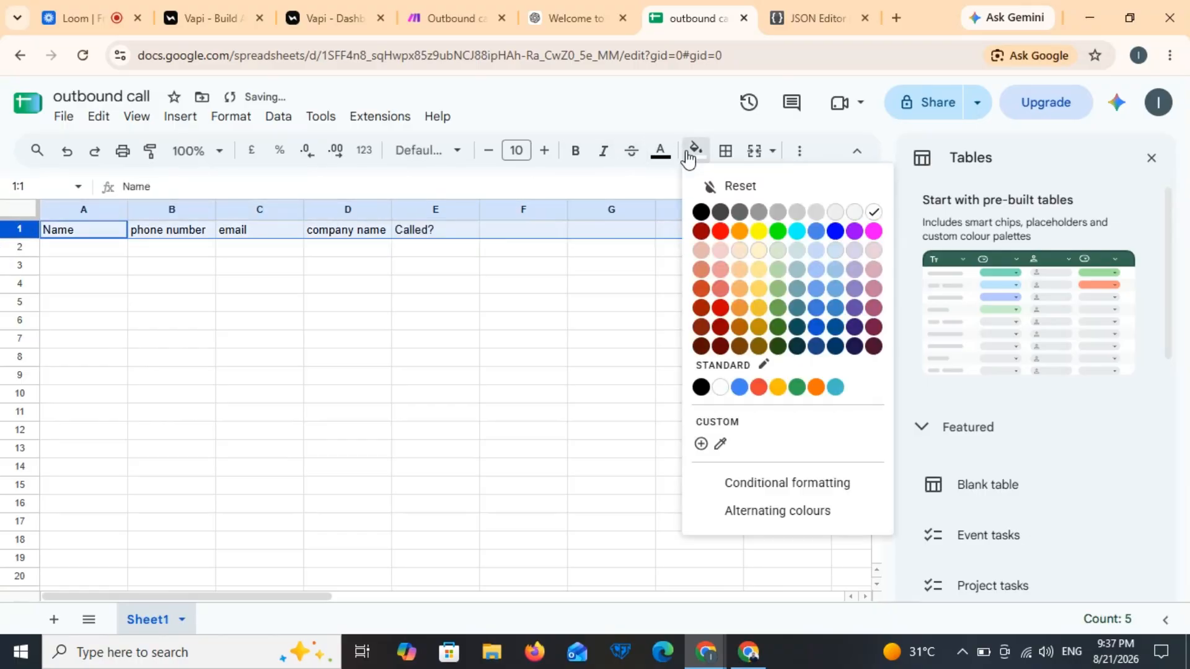
pyautogui.click(704, 212)
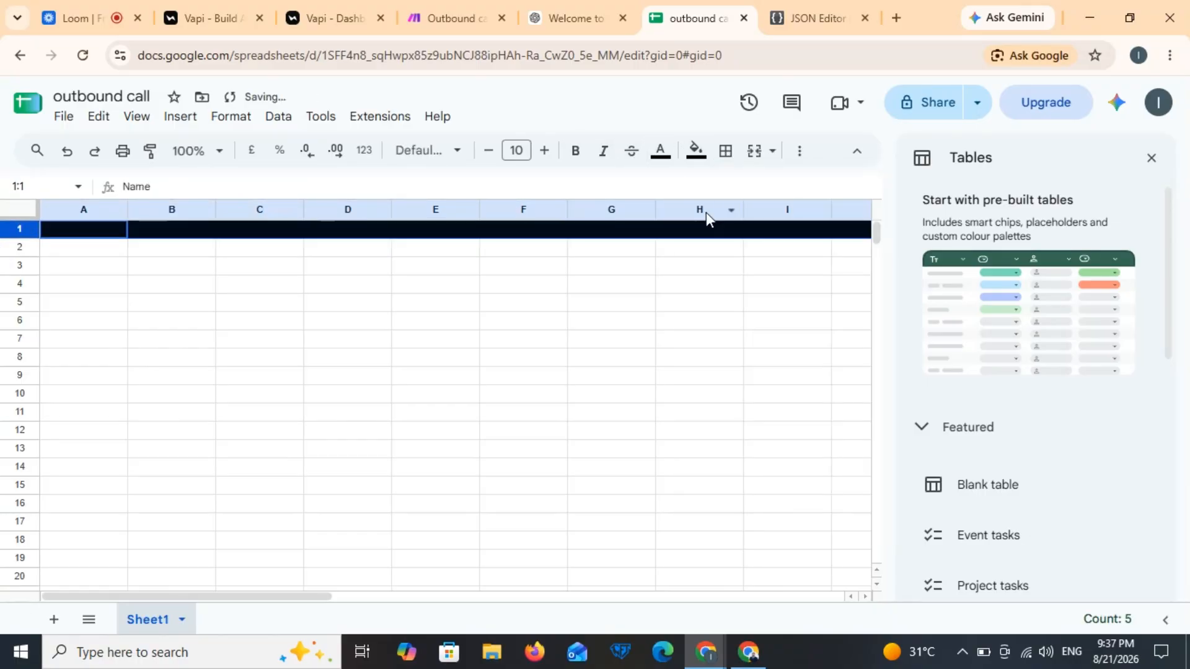
pyautogui.click(659, 152)
pyautogui.click(838, 213)
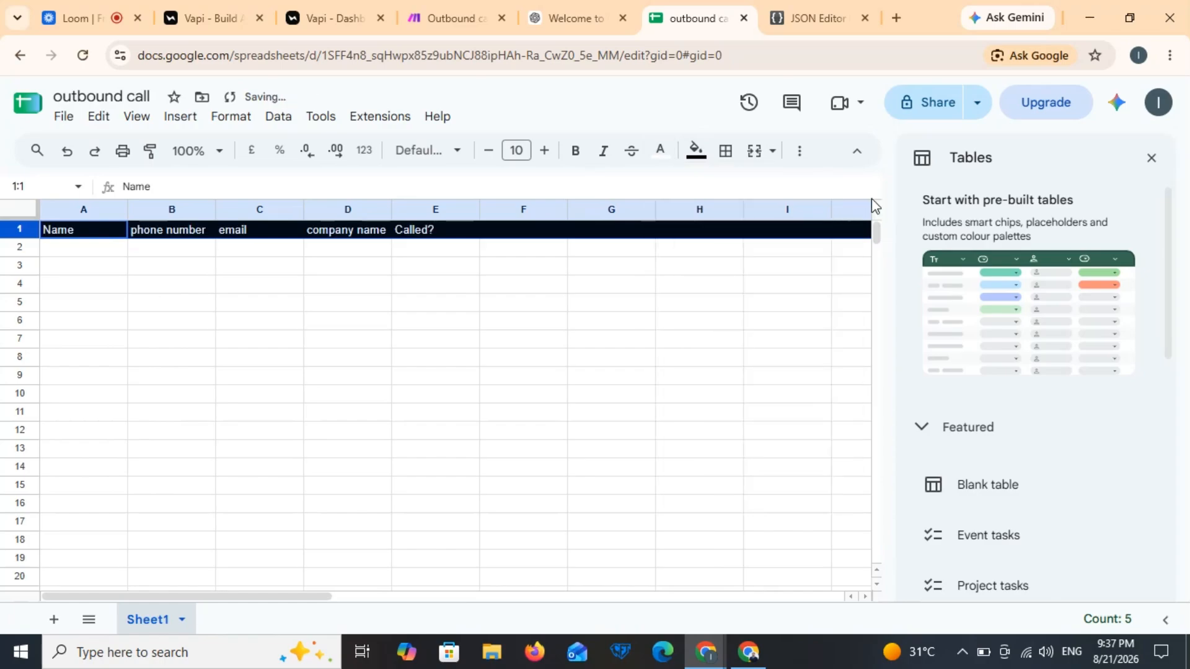
pyautogui.click(1151, 158)
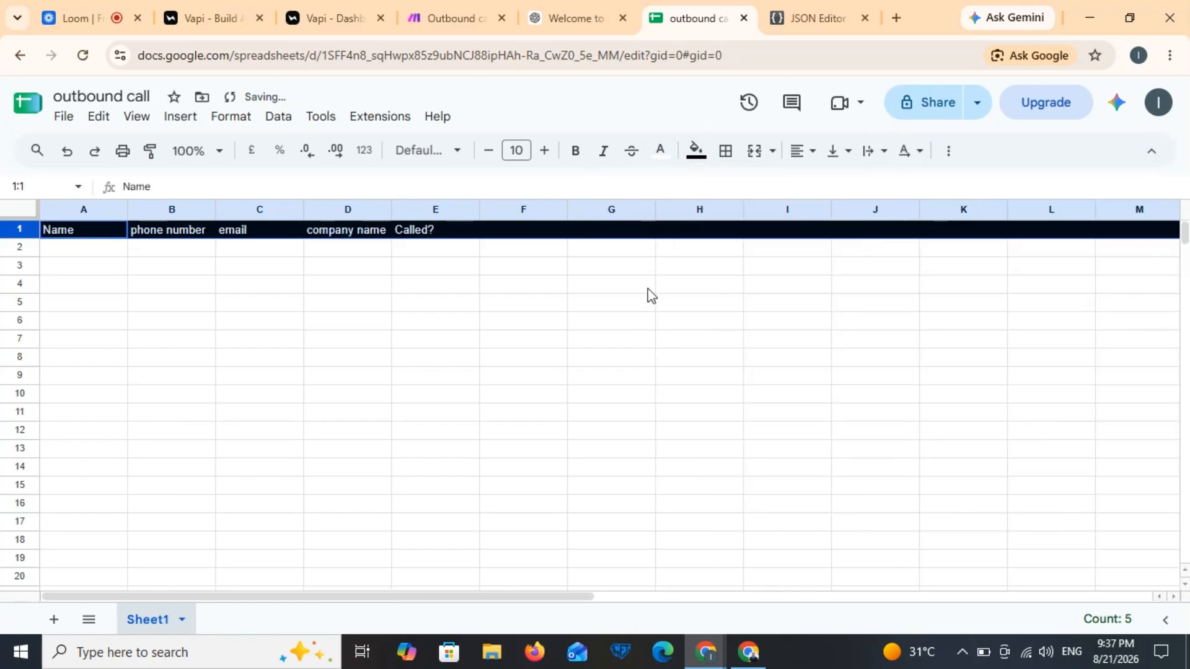
# Step: Enter a test lead in row 2: name, phone number, email, company, and Called? as No
pyautogui.click(88, 251)
pyautogui.write('ali')
pyautogui.press('Tab')
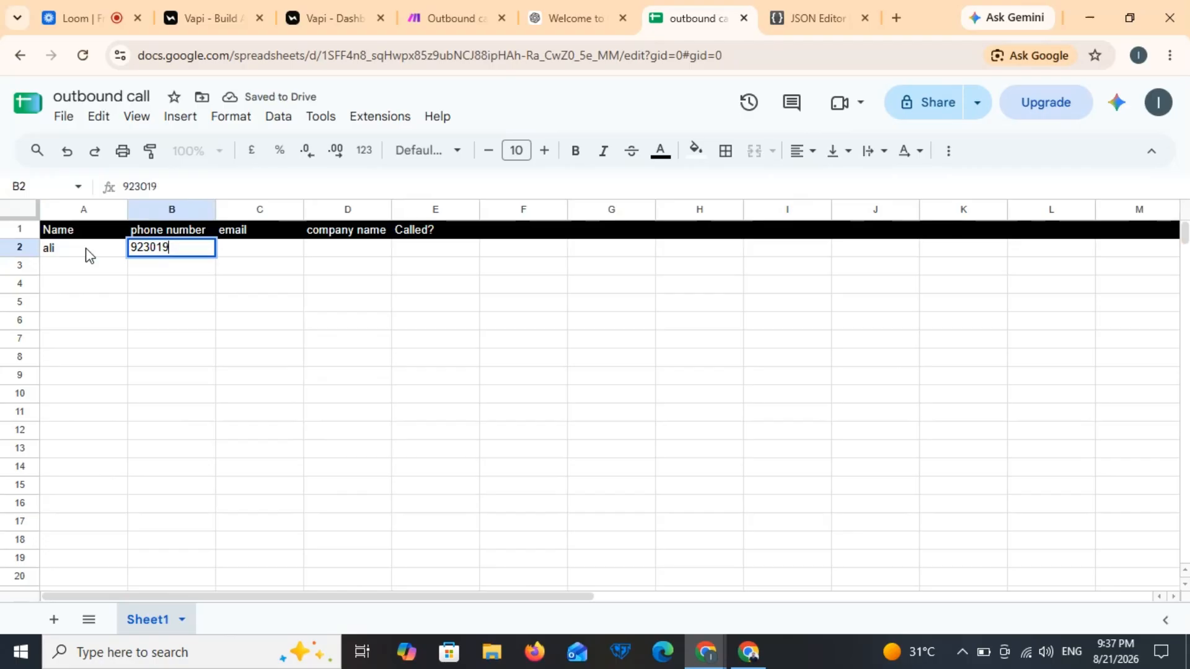
pyautogui.press('Tab')
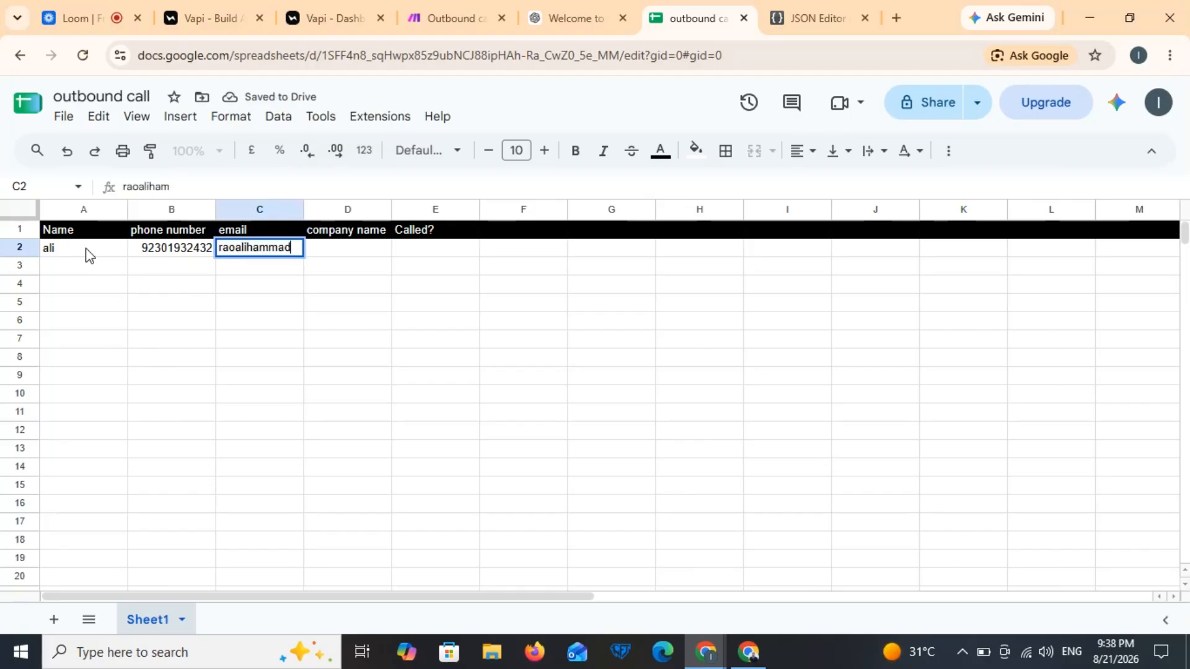
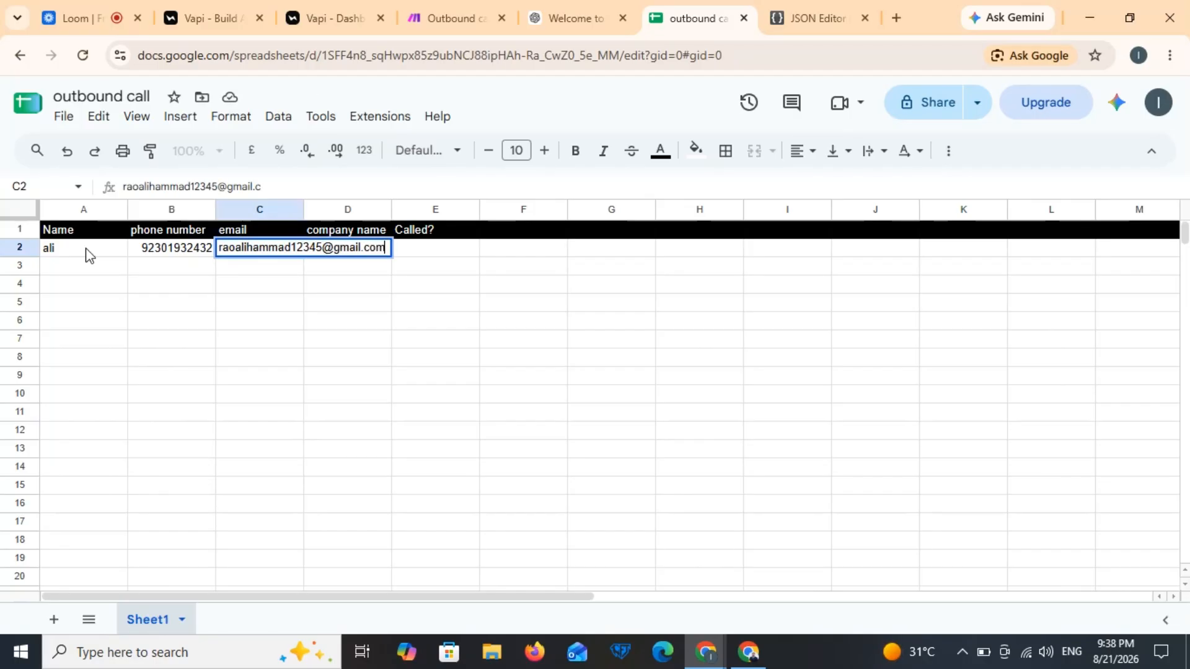
pyautogui.press('Tab')
pyautogui.write('rao')
pyautogui.press('Tab')
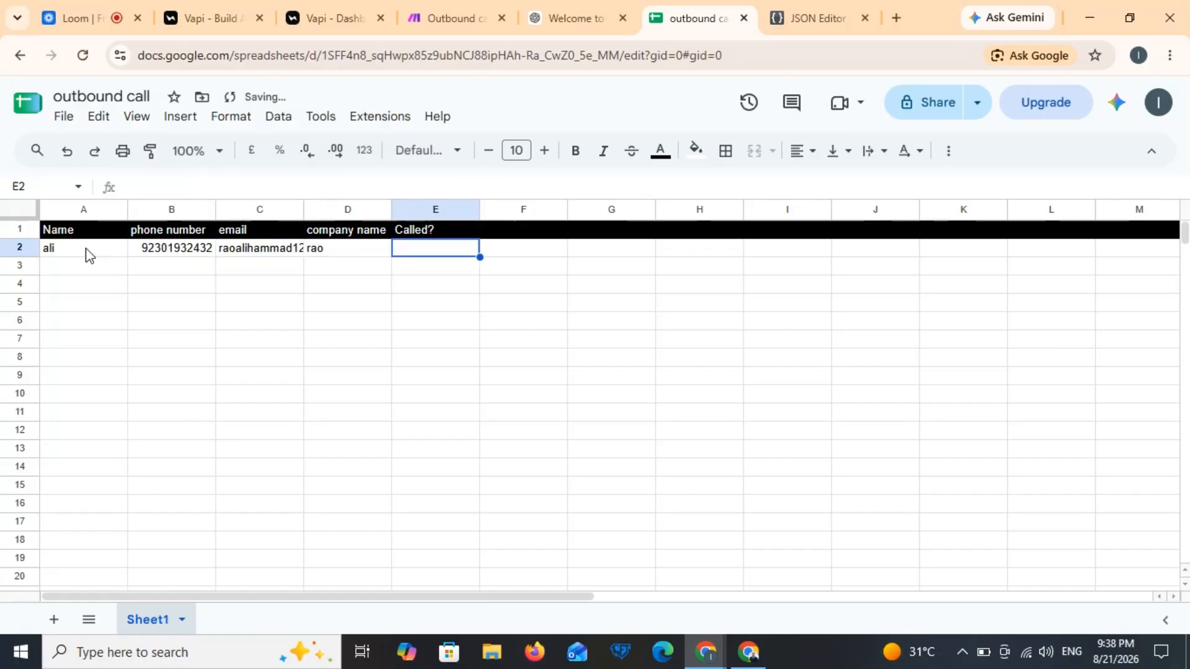
pyautogui.write('No')
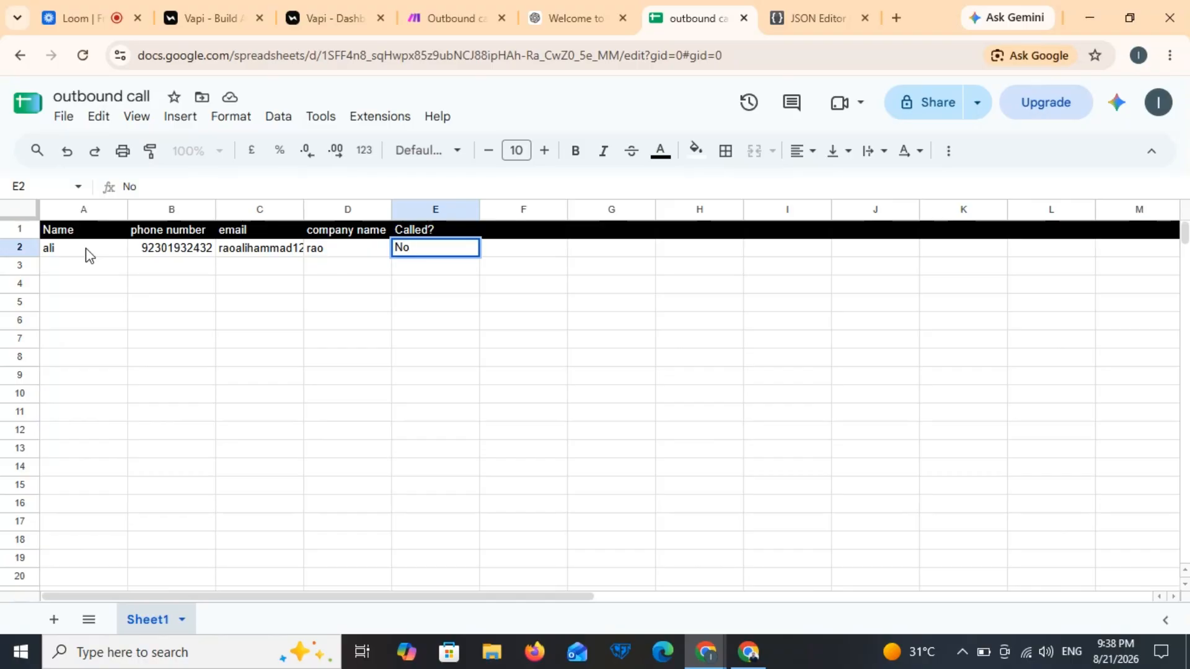
# Step: Commit No in cell E2 under Called? for the row 2 lead
pyautogui.click(228, 237)
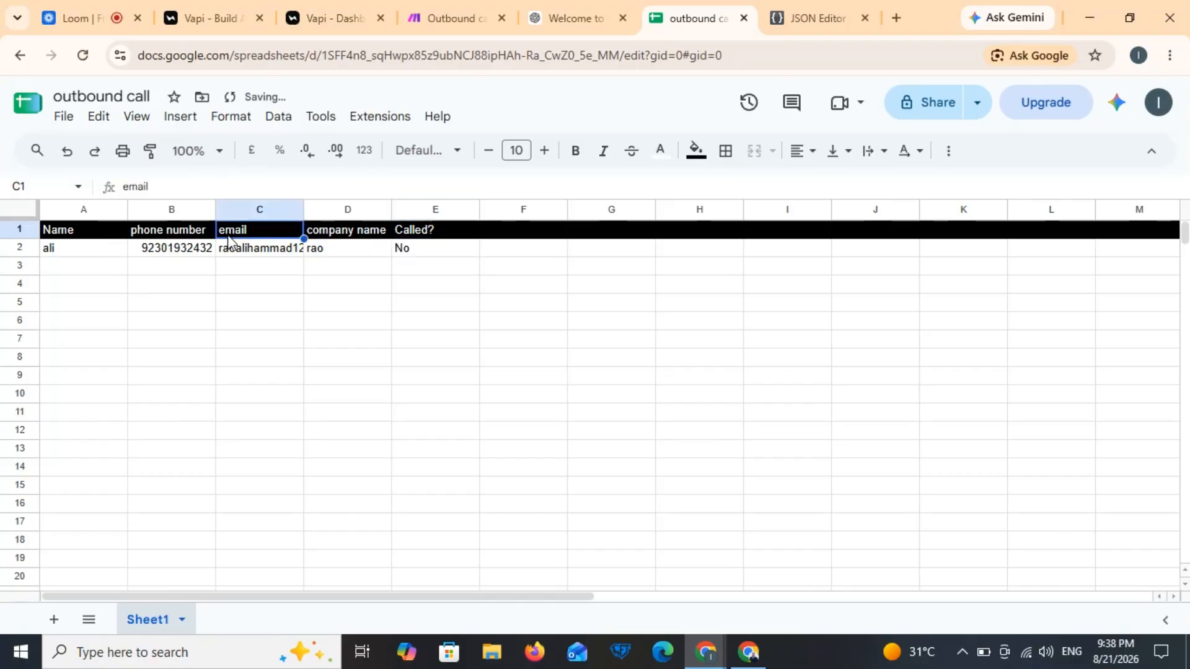
pyautogui.click(259, 348)
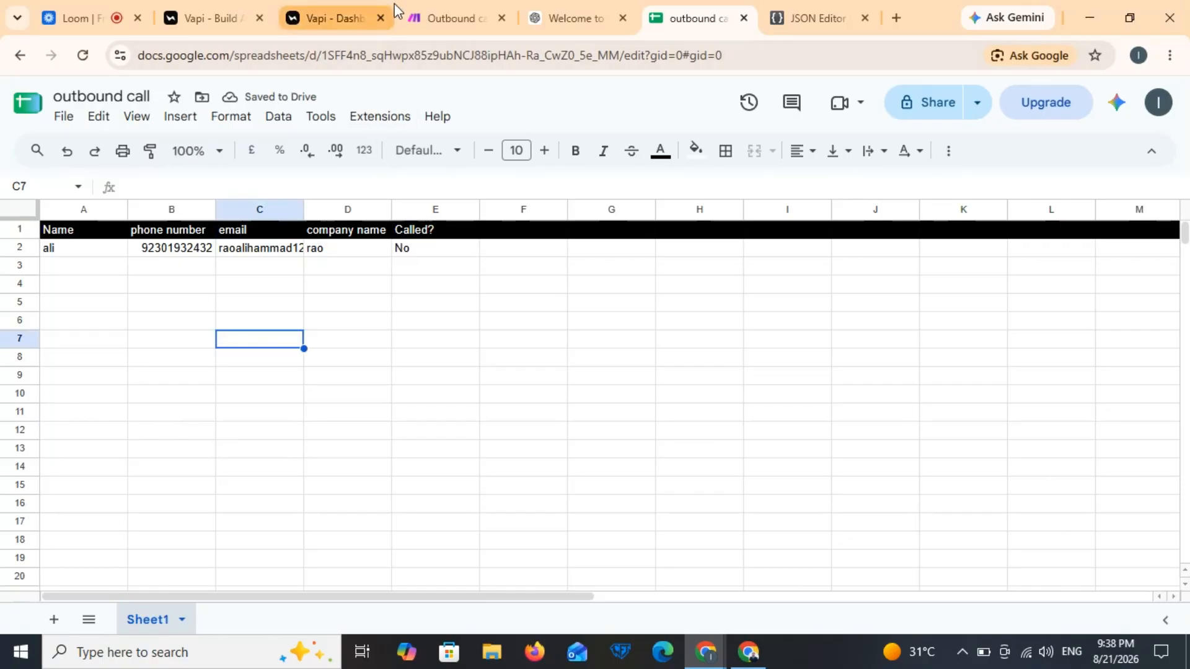
# Step: Add a Google Sheets Search Rows module as the Outbound call scenario's first module
pyautogui.click(451, 15)
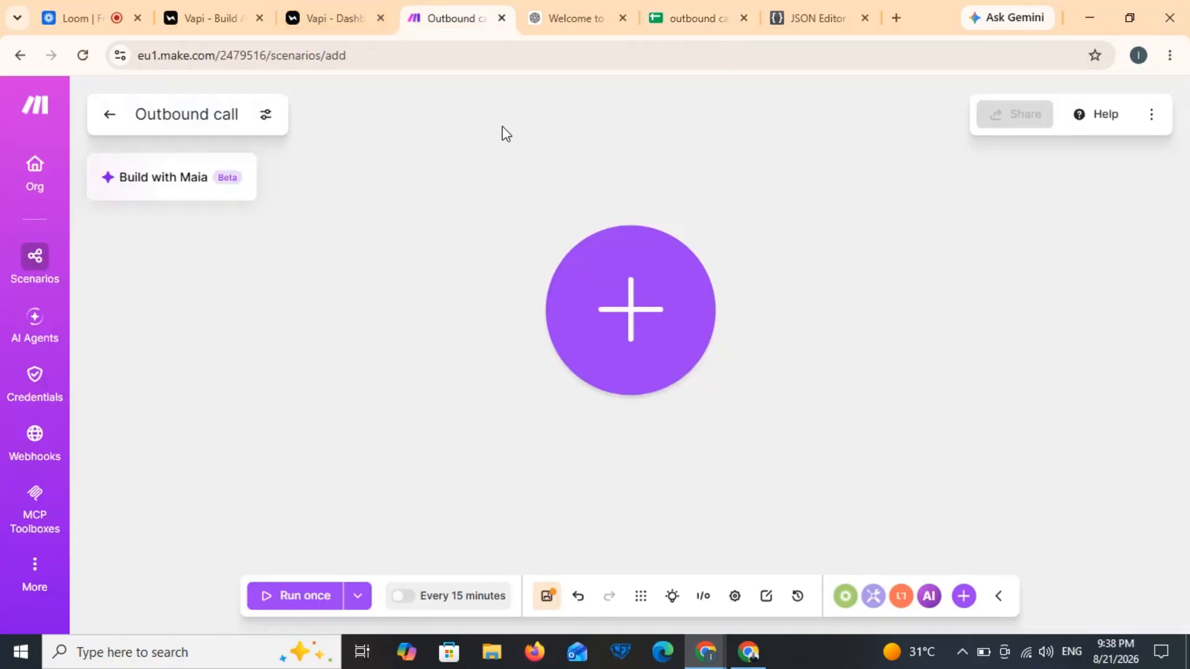
pyautogui.click(605, 305)
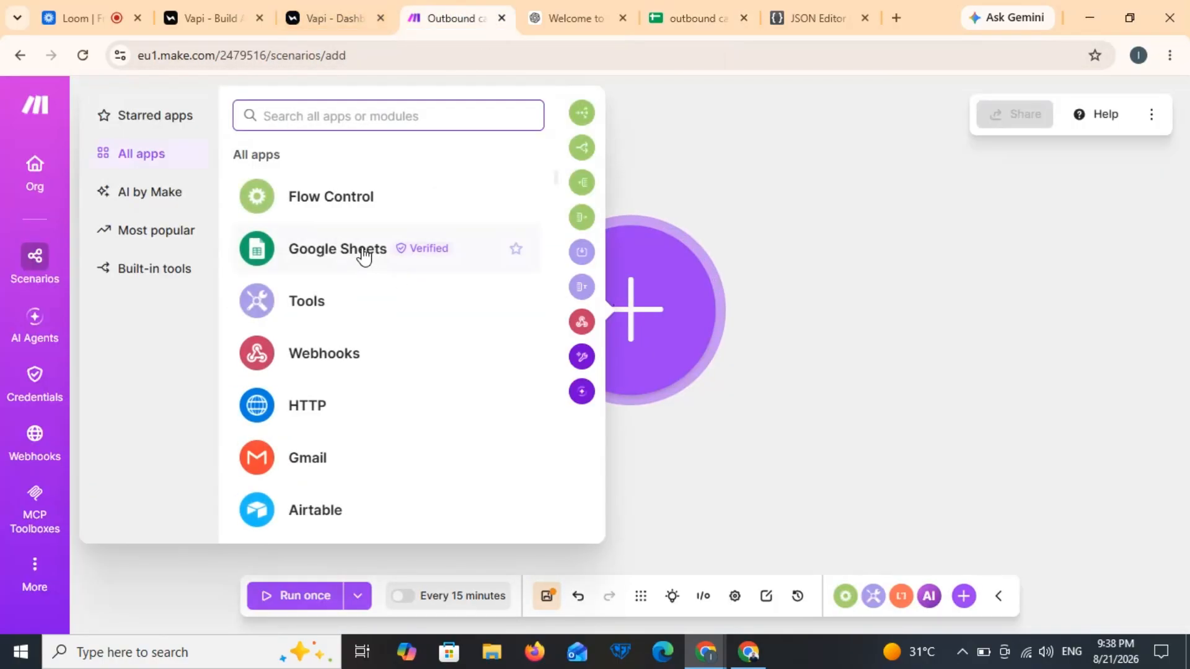
pyautogui.click(317, 247)
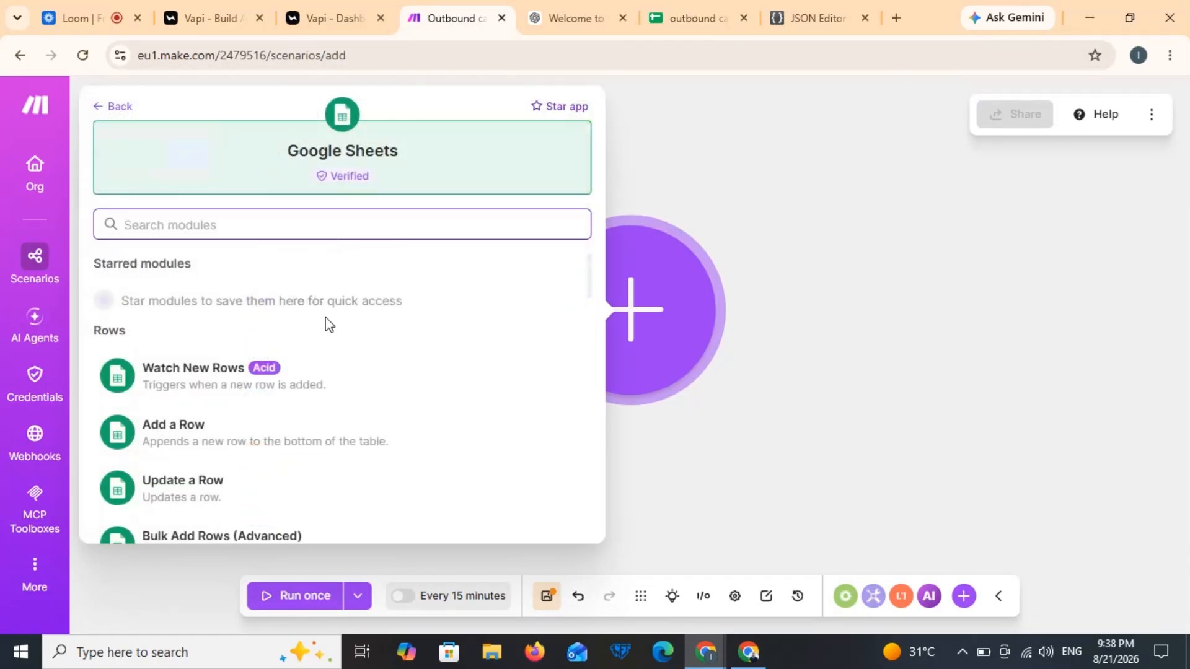
pyautogui.scroll(-3, 326, 328)
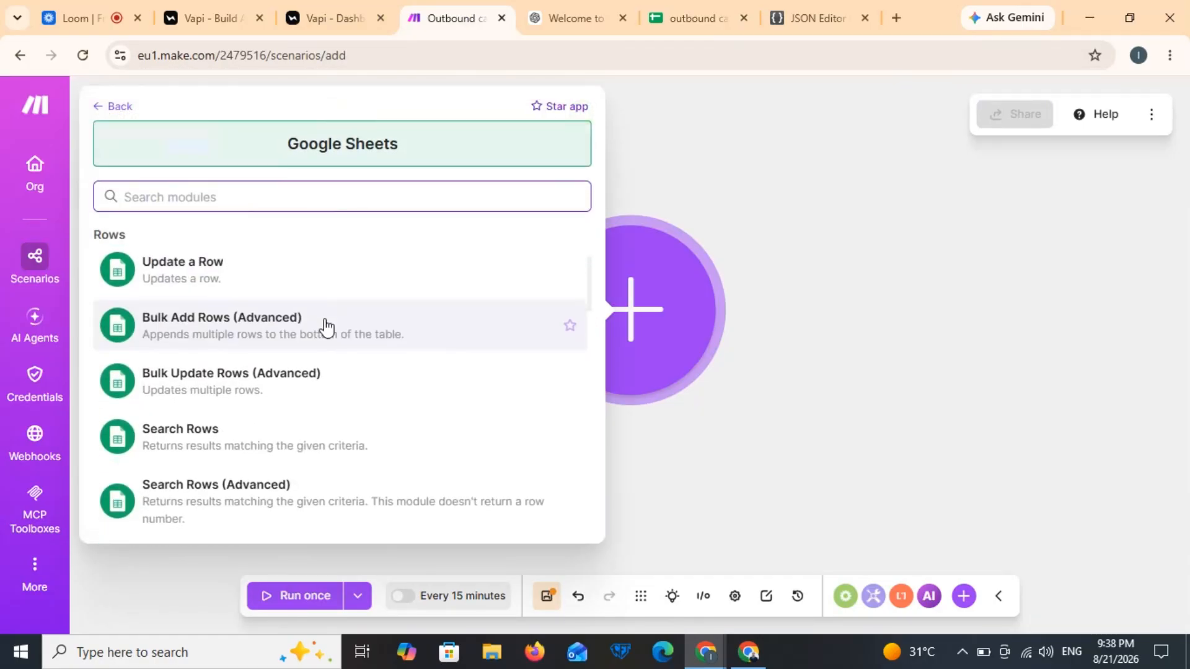
pyautogui.click(241, 447)
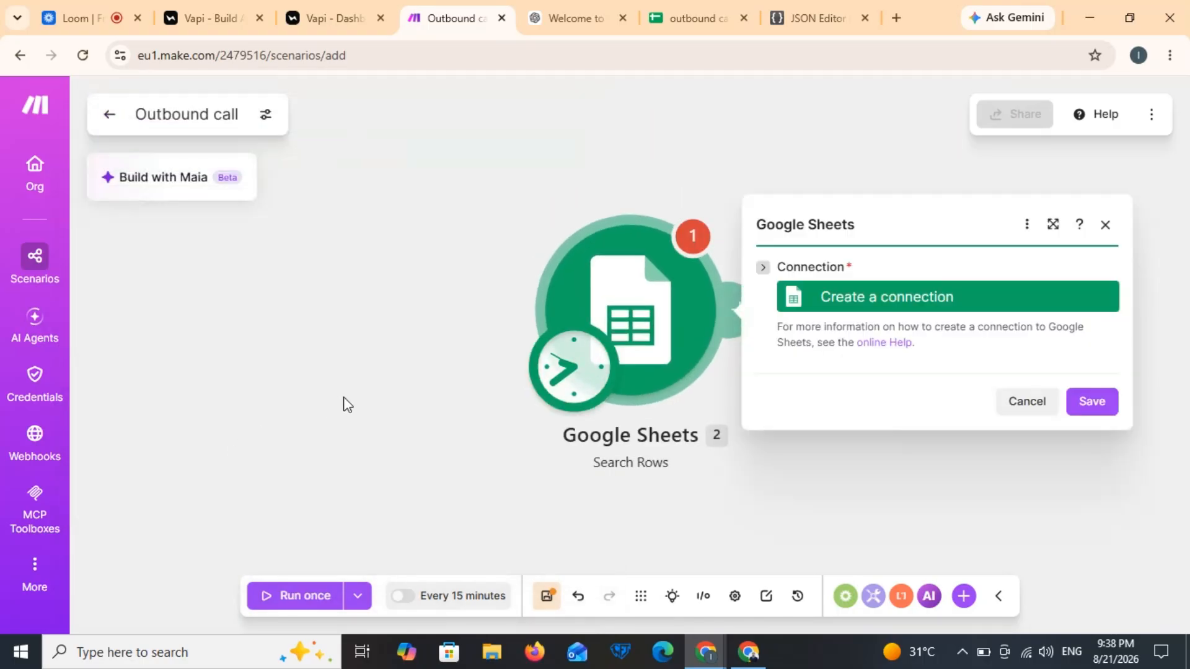
# Step: Create a new Google connection for Search Rows and grant Make access to the Google account
pyautogui.click(866, 298)
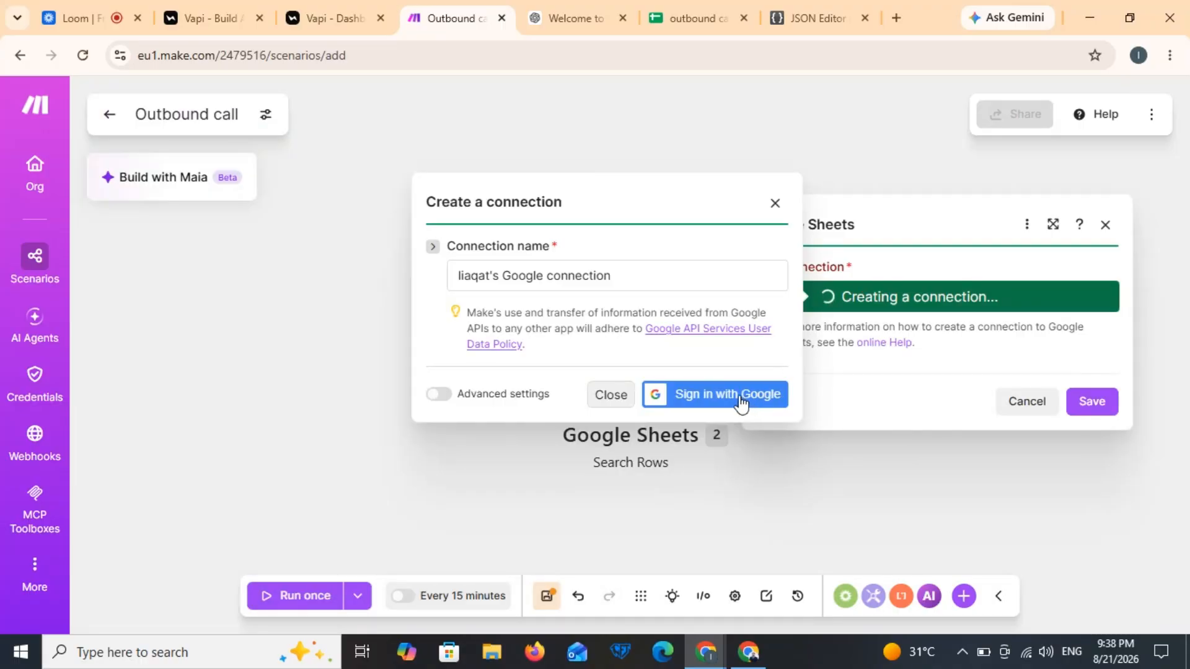
pyautogui.click(743, 400)
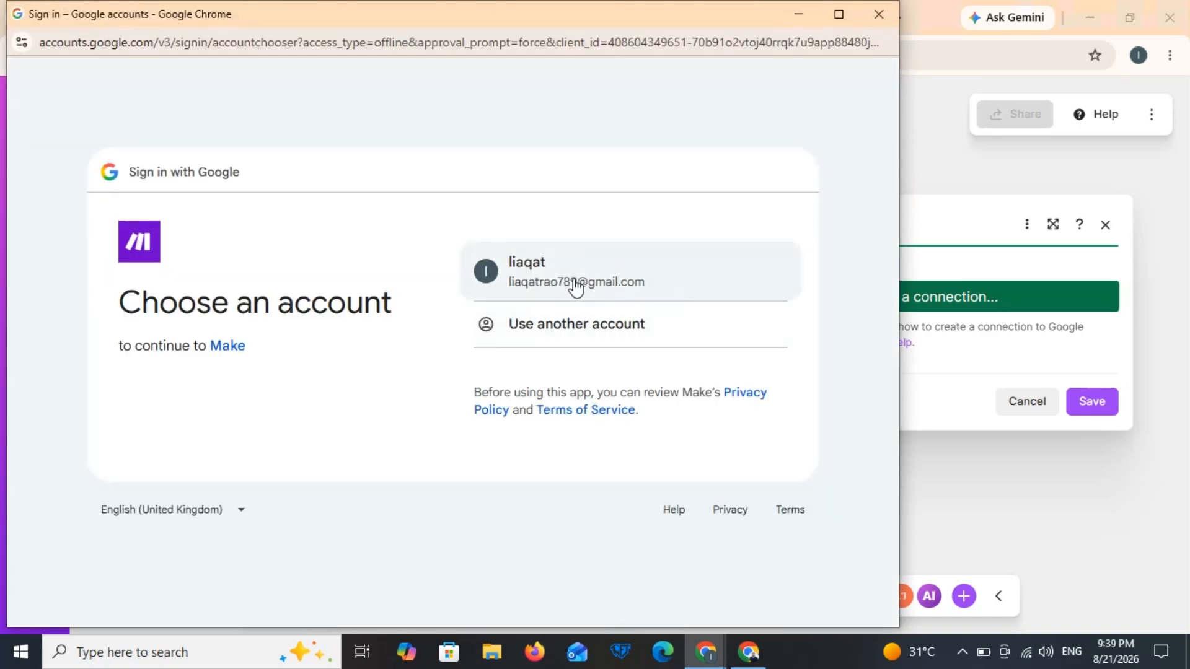
pyautogui.click(575, 285)
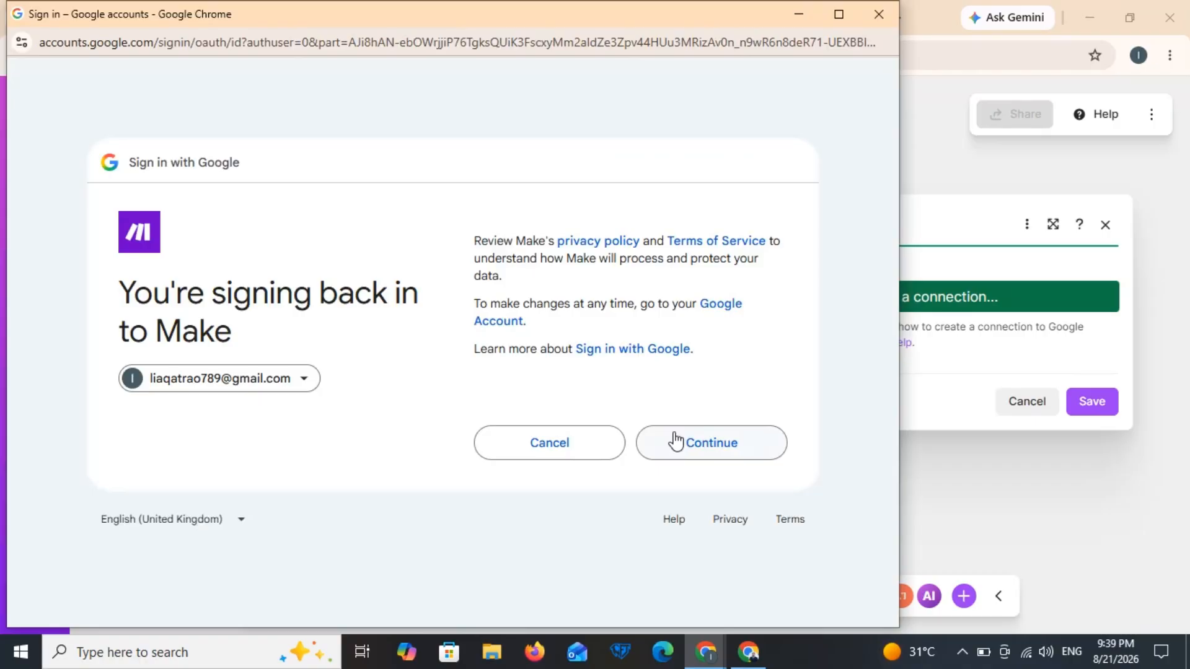
pyautogui.click(675, 441)
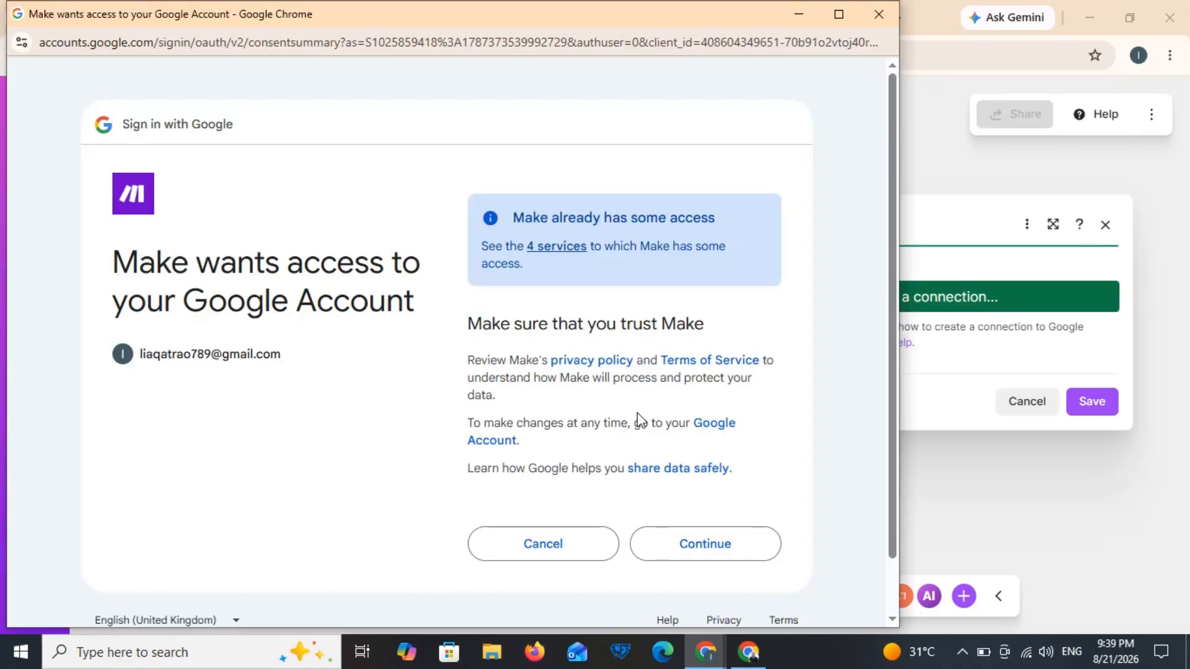
pyautogui.click(573, 248)
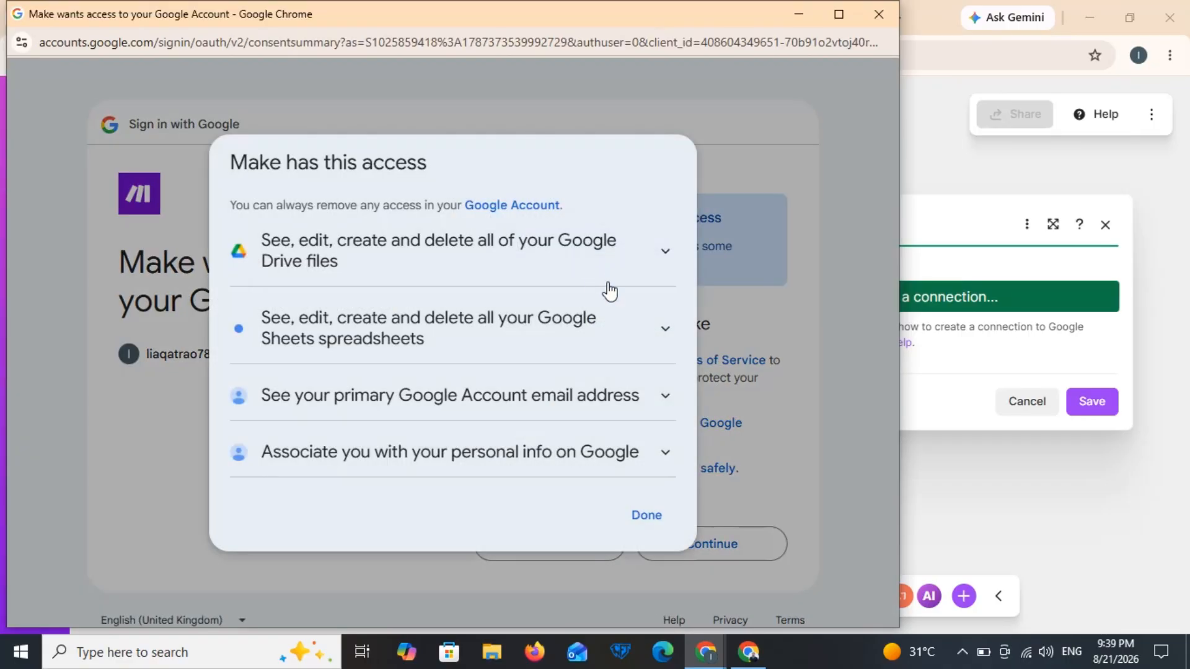
pyautogui.click(651, 522)
pyautogui.click(738, 554)
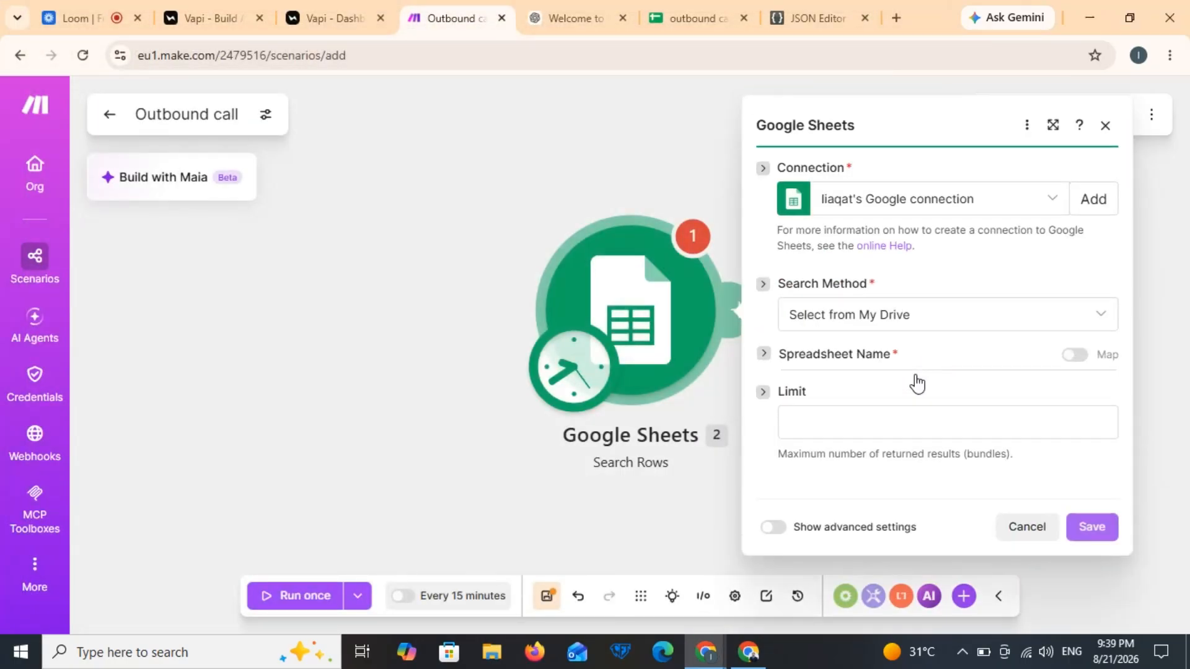
# Step: Point Search Rows at the outbound call spreadsheet's Sheet1
pyautogui.click(898, 395)
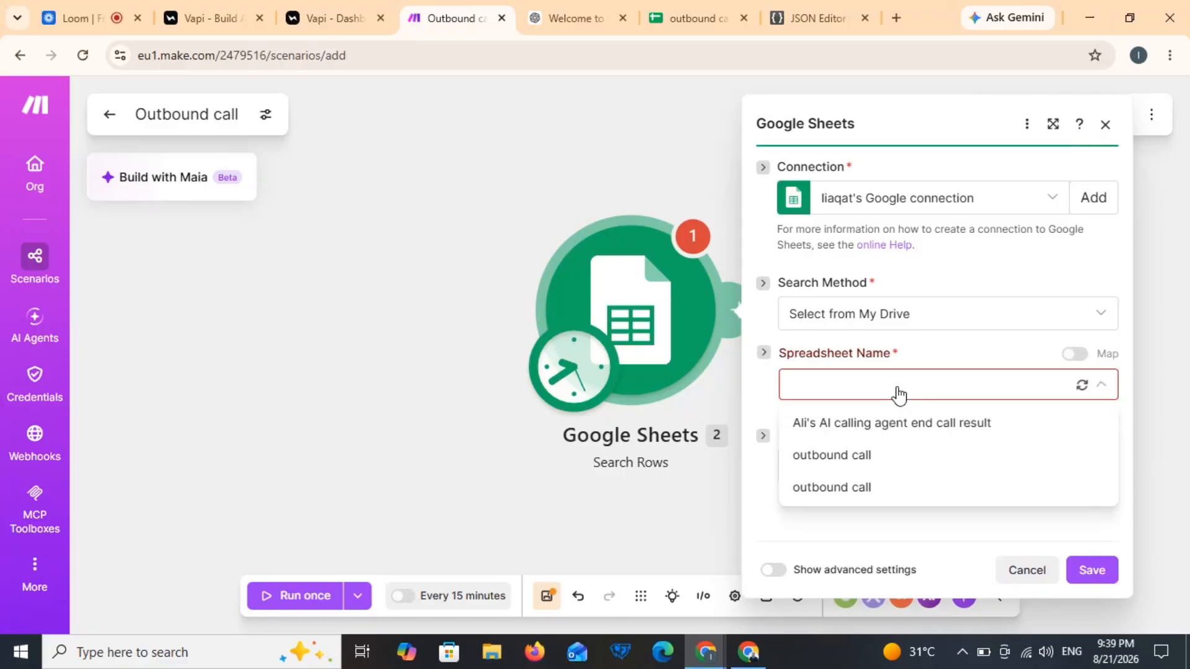
pyautogui.click(867, 457)
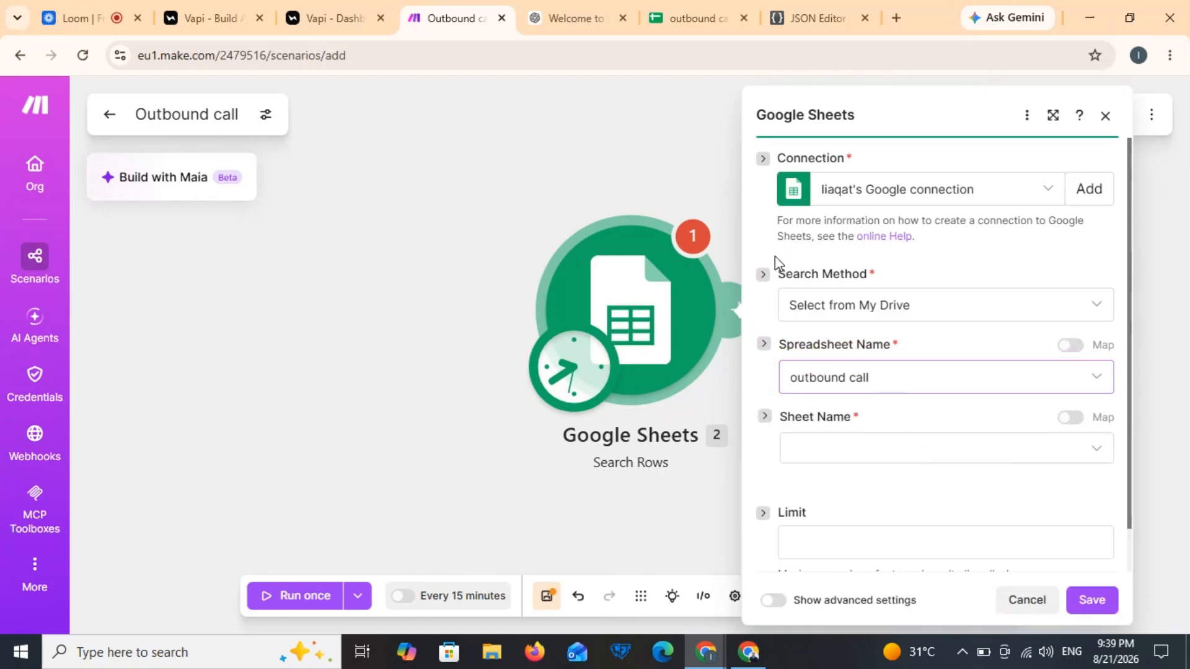
pyautogui.click(841, 448)
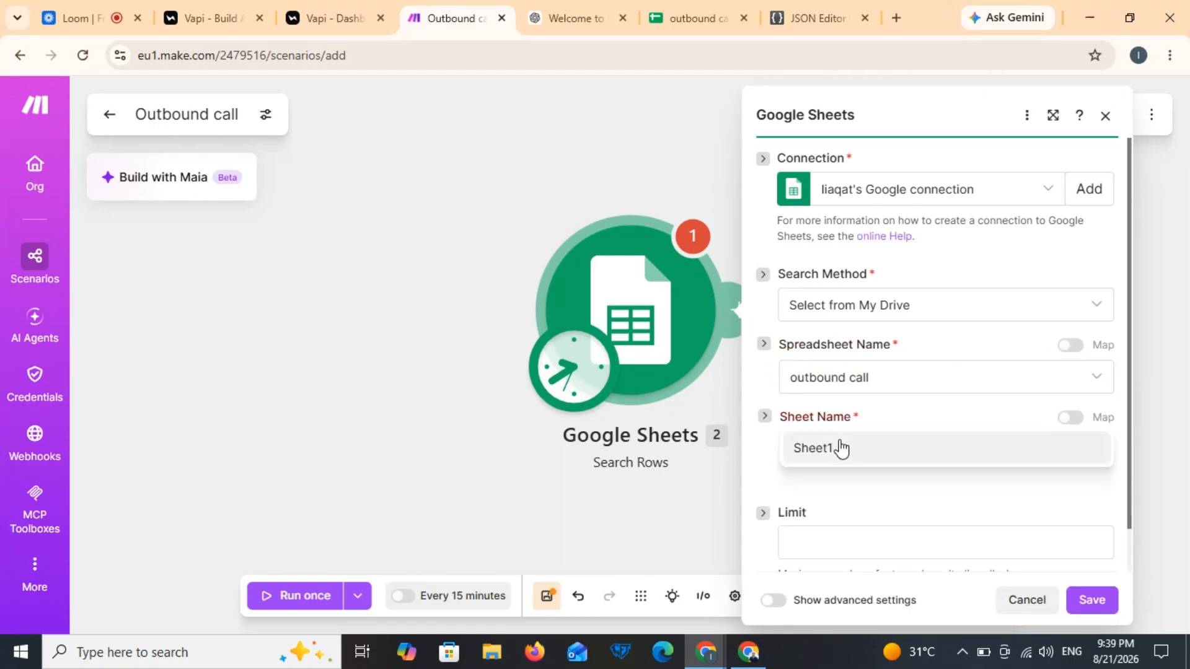
pyautogui.click(840, 455)
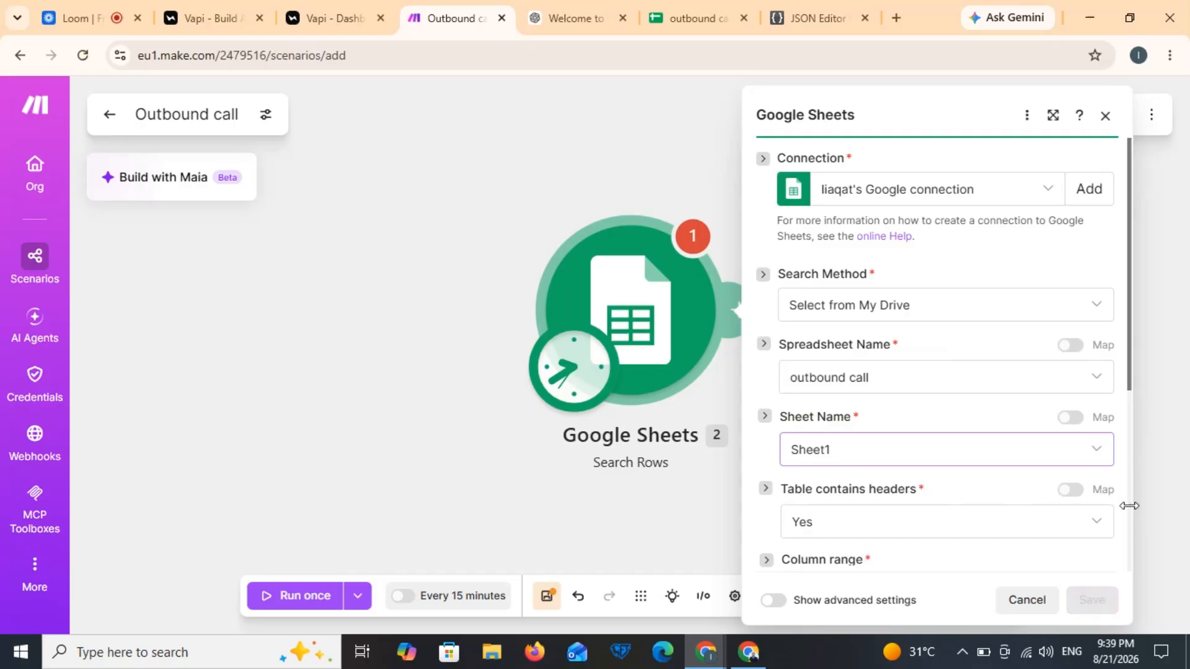
# Step: Filter rows where Called? (E) equals No and save the module
pyautogui.scroll(-5, 1130, 505)
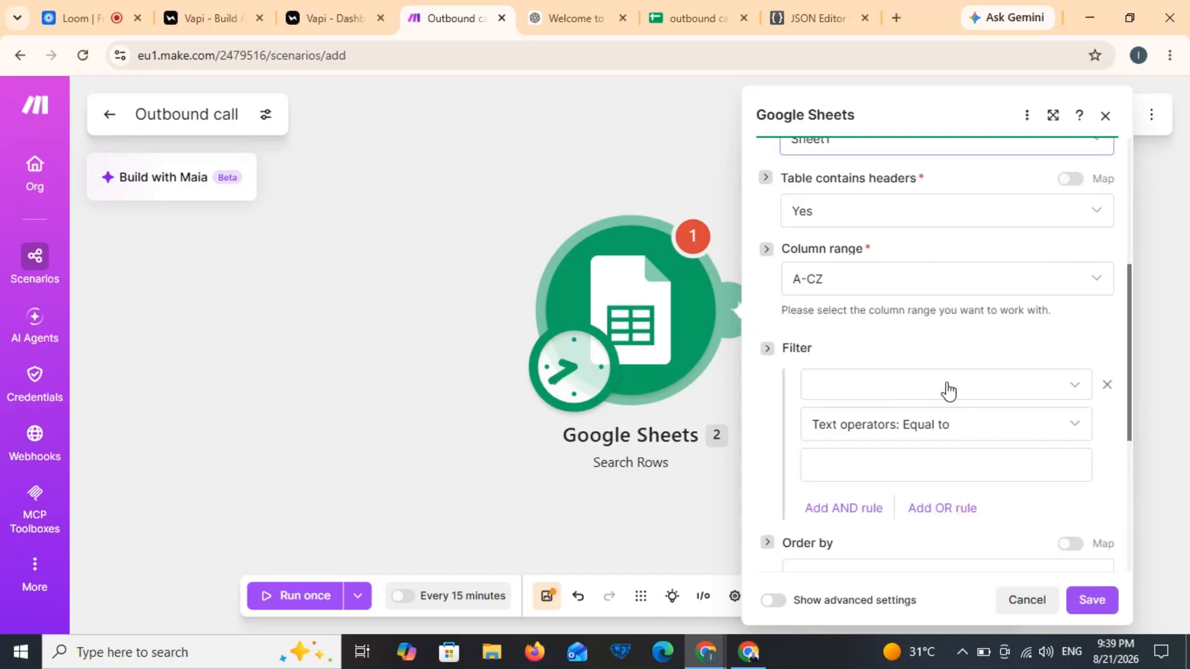
pyautogui.click(947, 392)
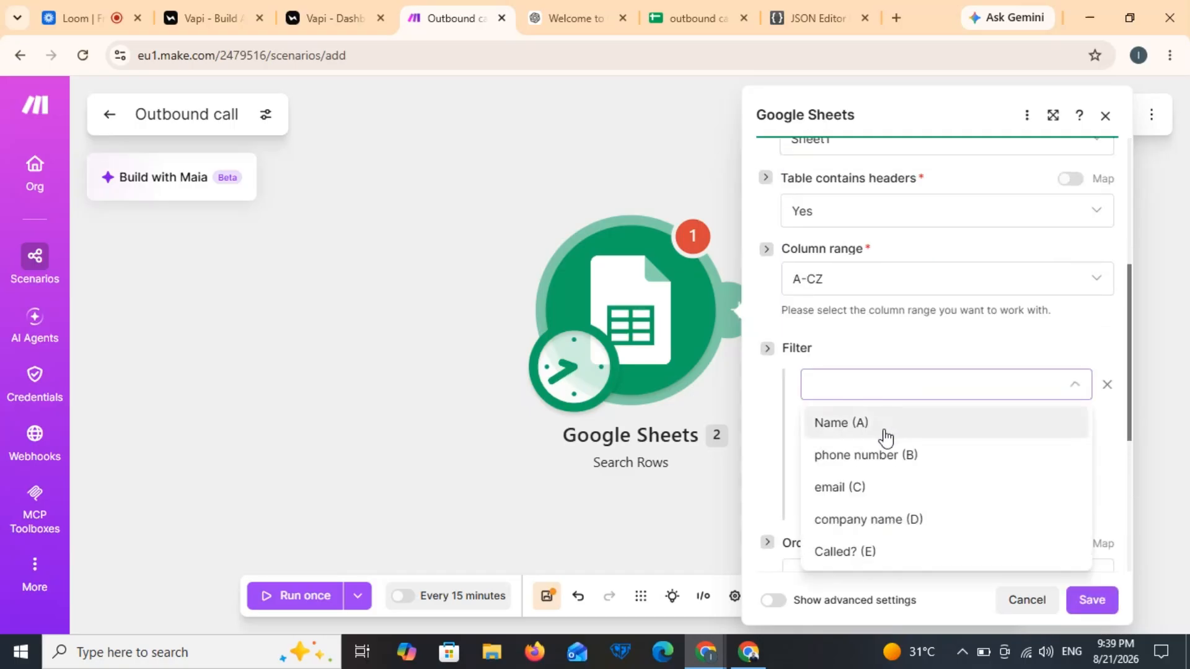
pyautogui.click(858, 553)
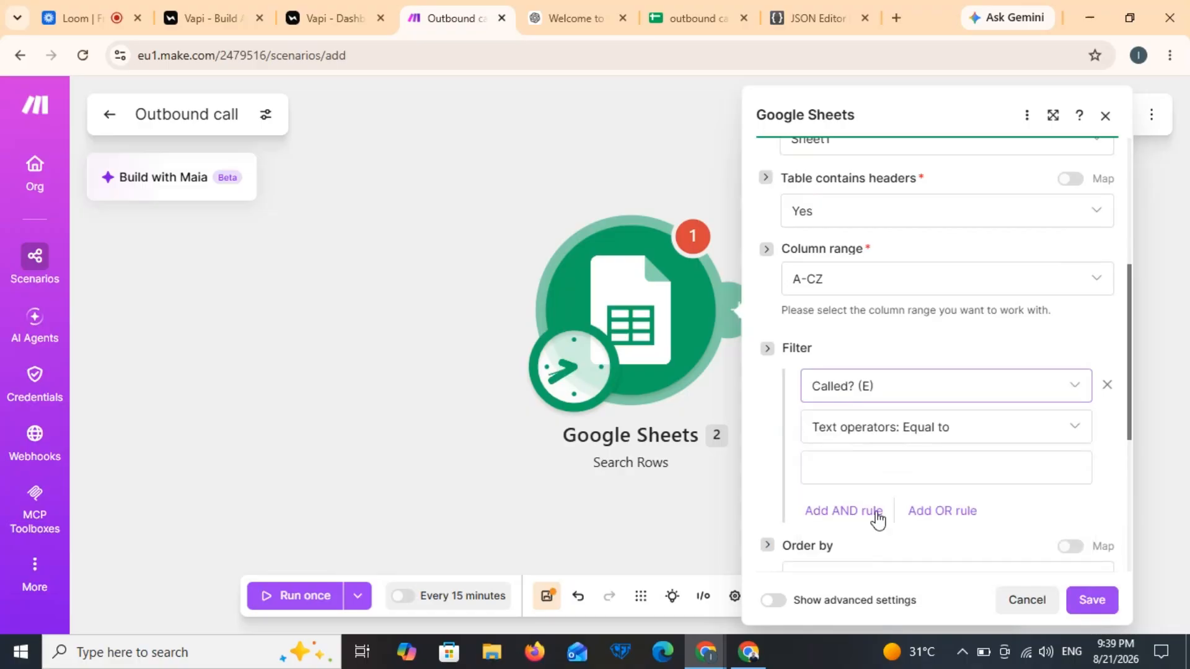
pyautogui.click(890, 469)
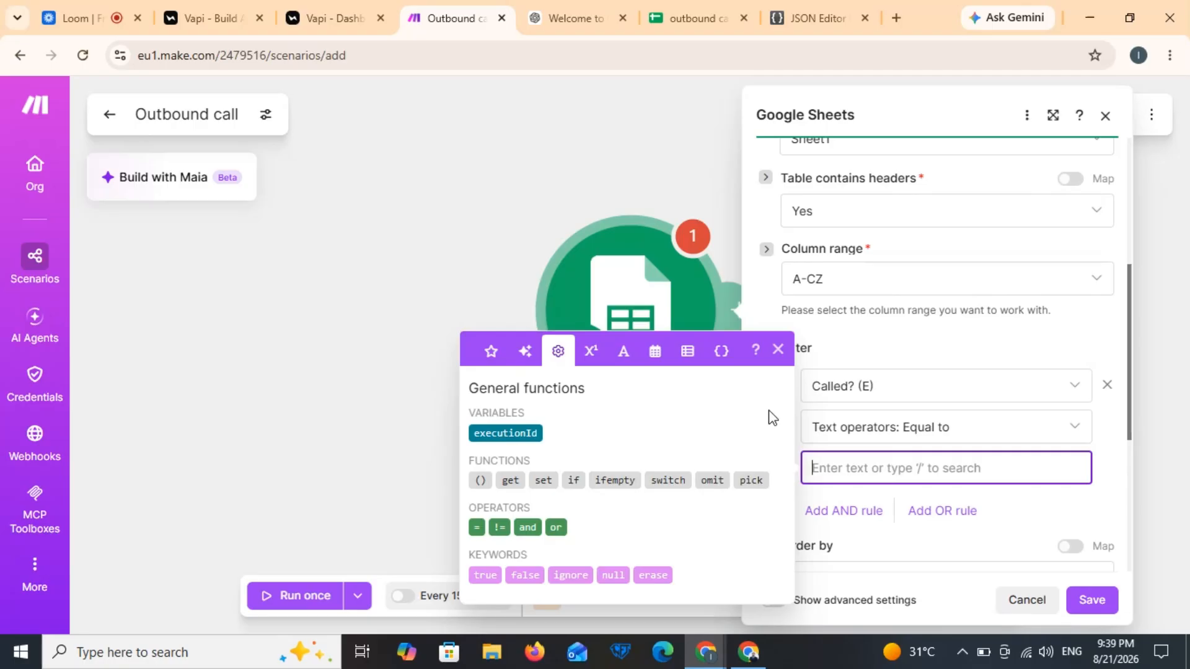
pyautogui.write('No')
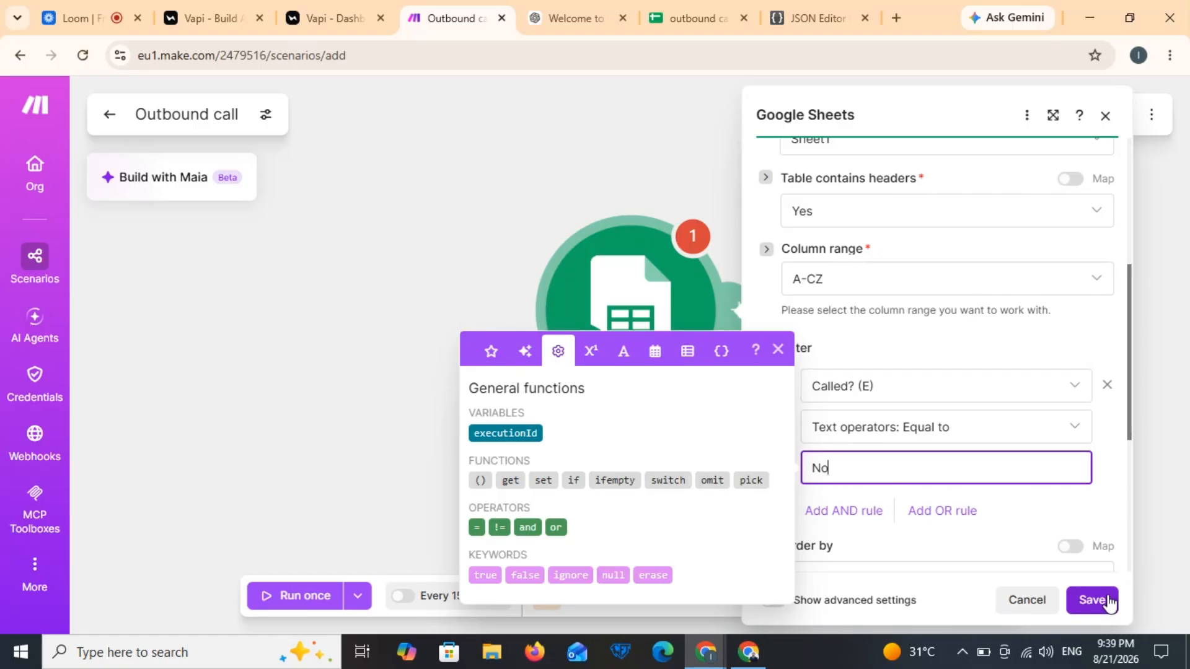
pyautogui.click(1091, 600)
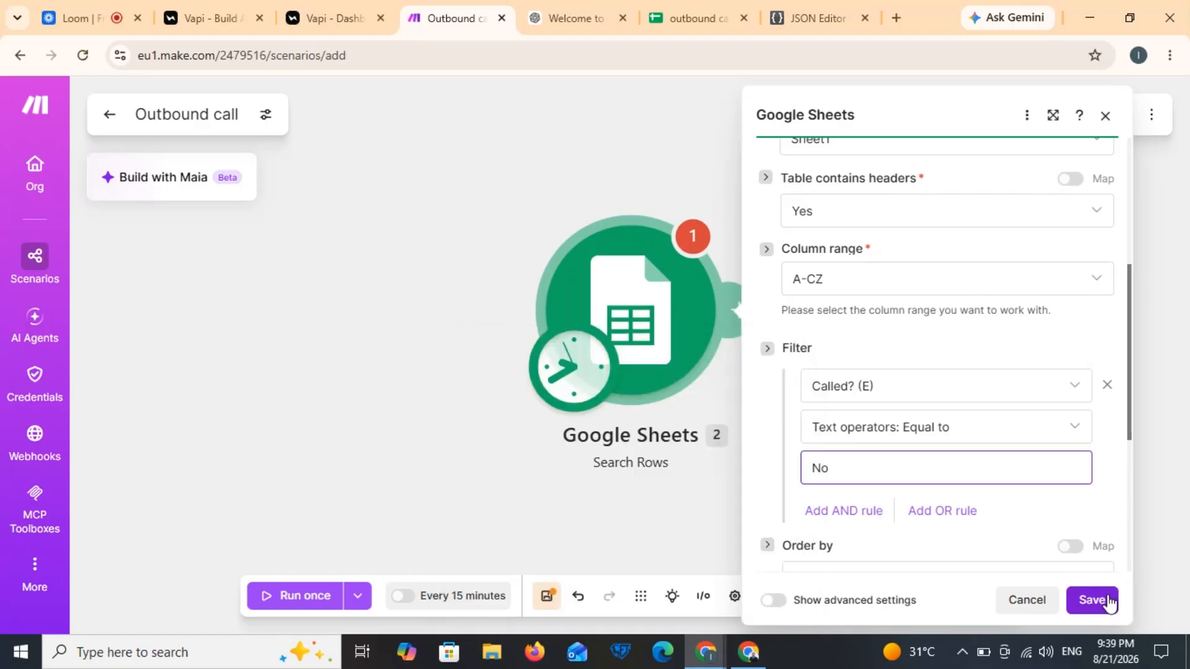
# Step: Run the scenario once and check that Search Rows returns the row 2 lead
pyautogui.click(295, 595)
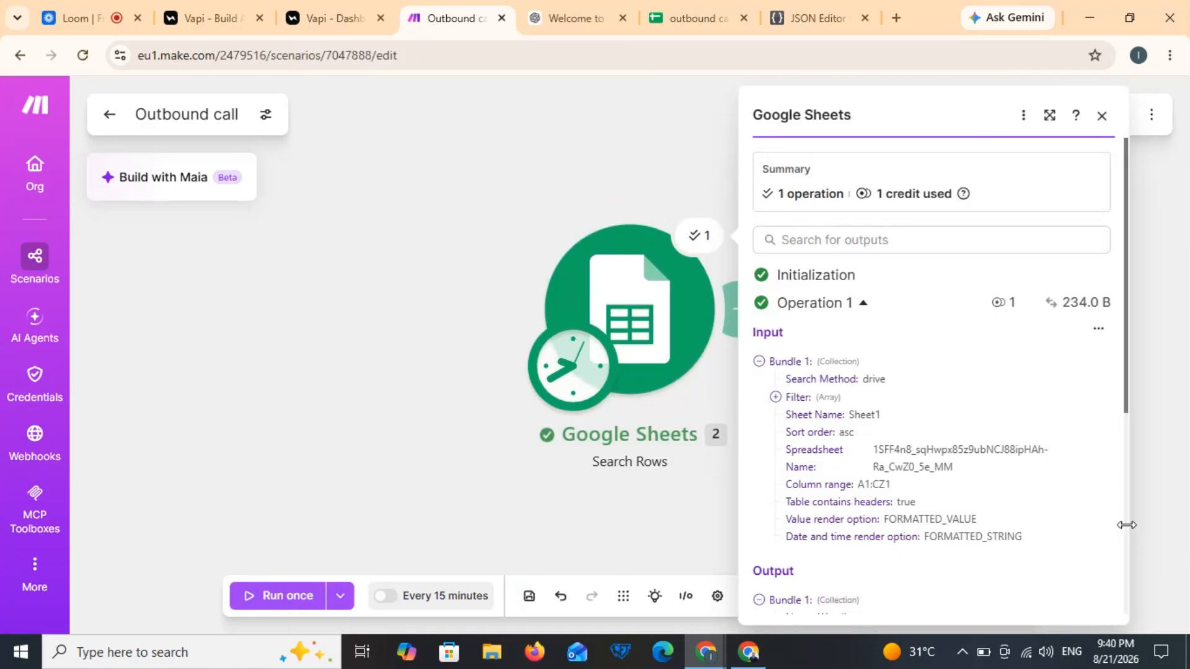
pyautogui.scroll(-5, 1127, 525)
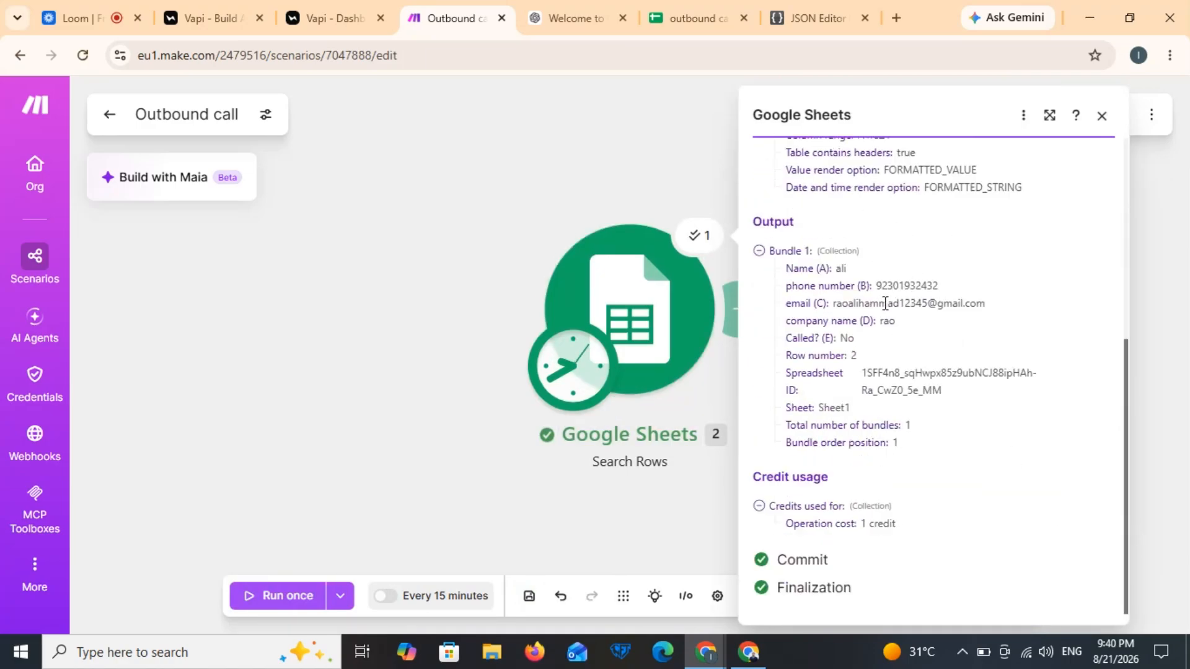
pyautogui.click(403, 362)
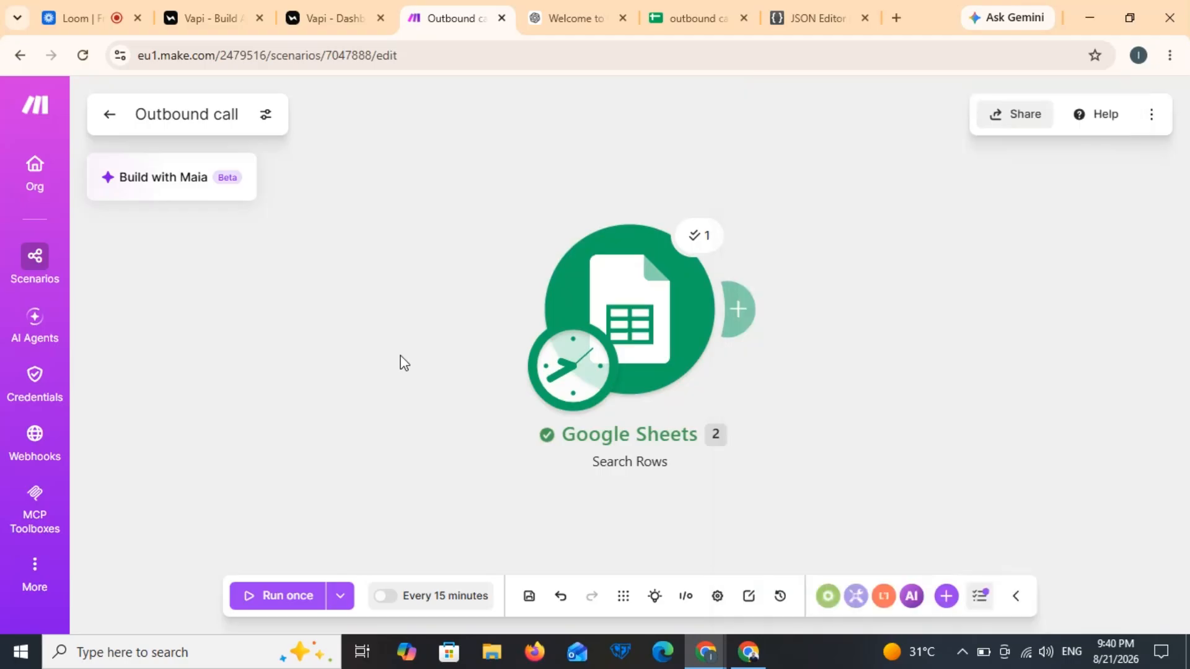
# Step: Bring the JSON Editor Online browser window to the front
pyautogui.moveTo(749, 655)
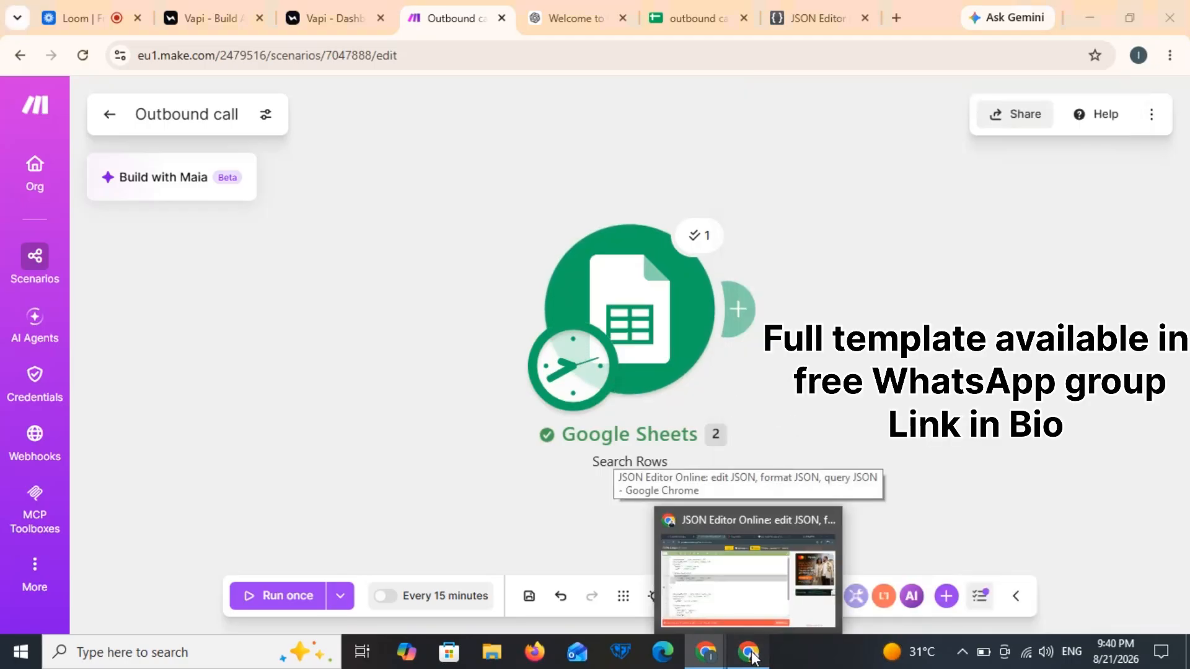
pyautogui.rightClick(750, 656)
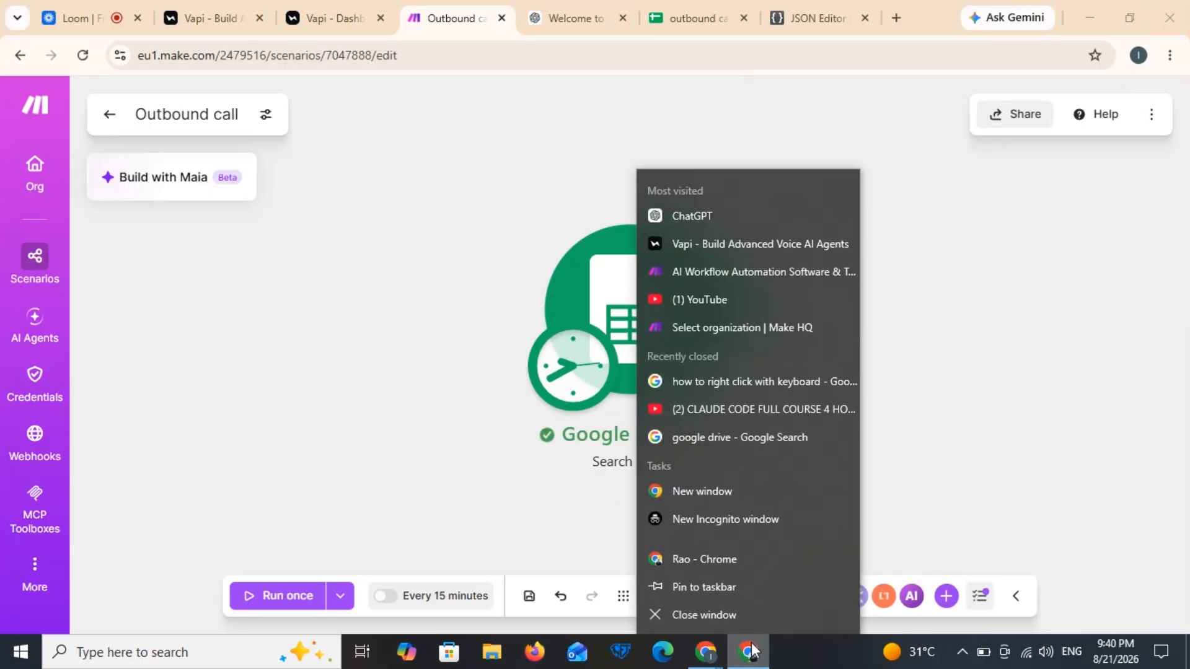
pyautogui.click(752, 657)
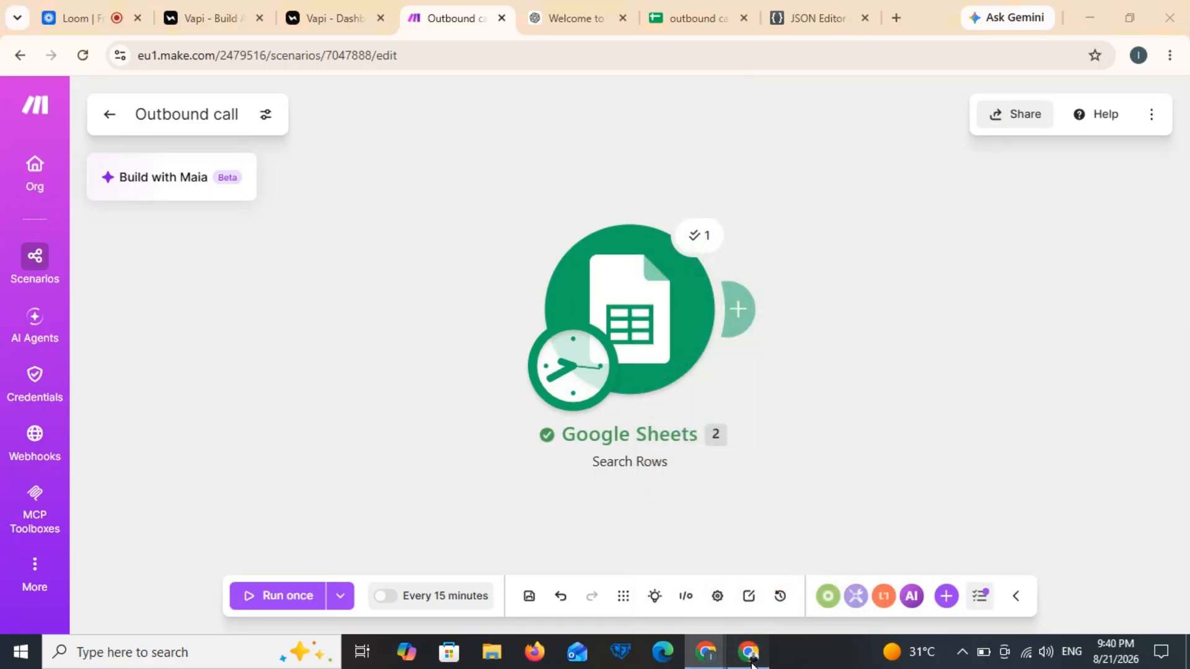
# Step: In the Remainder call scenario, select the Call lead HTTP module to copy
pyautogui.click(751, 657)
pyautogui.click(84, 1)
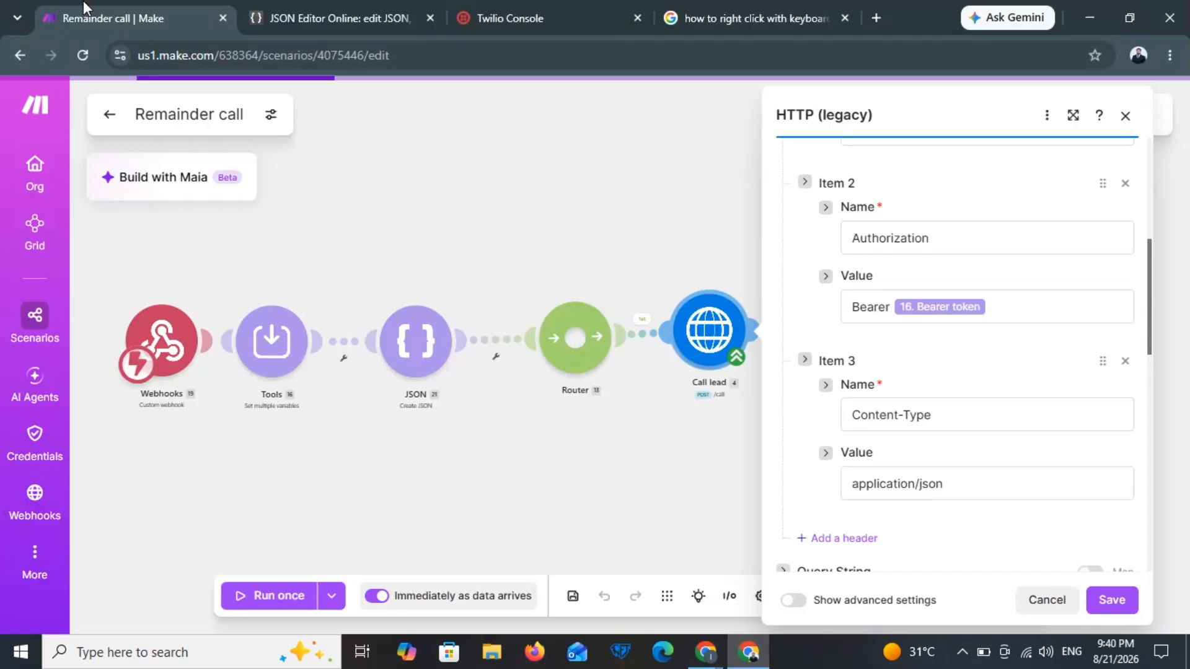
pyautogui.click(365, 211)
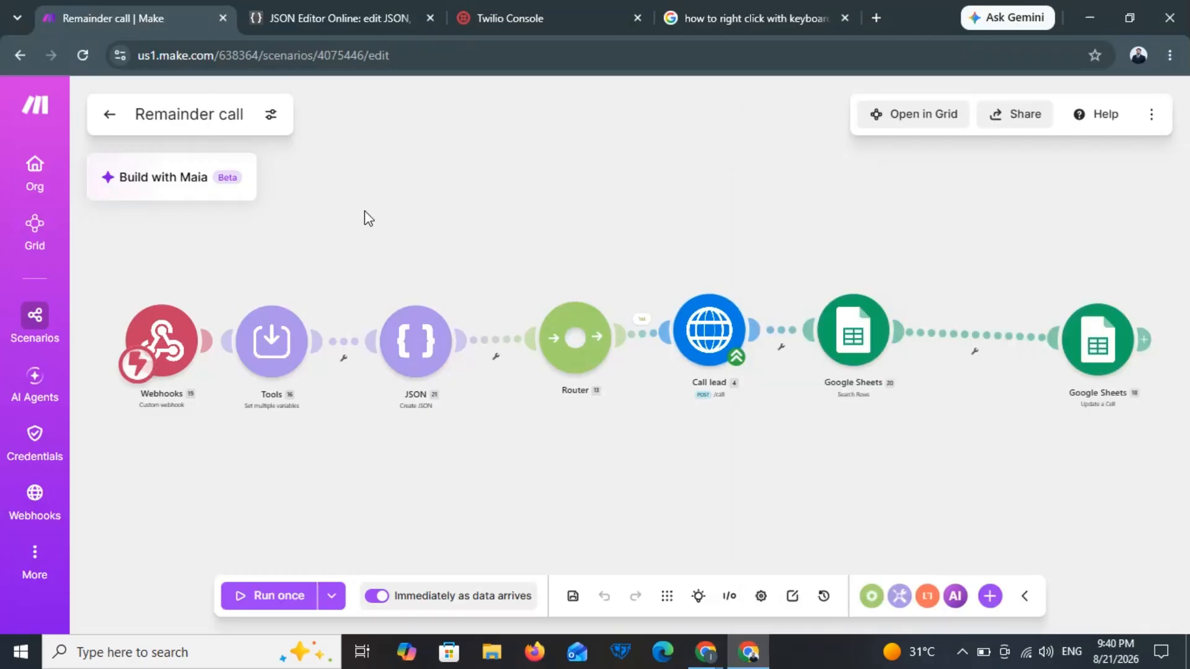
pyautogui.click(715, 350)
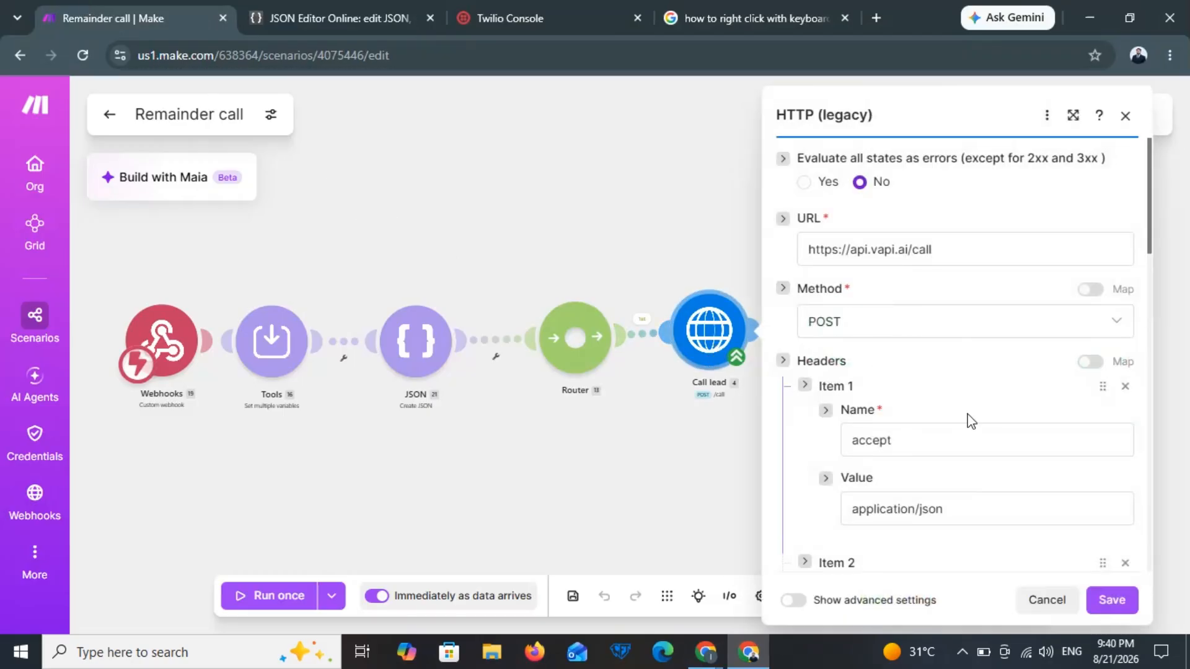
# Step: Paste the copied Call lead module after Google Sheets in the Outbound call scenario
pyautogui.click(706, 663)
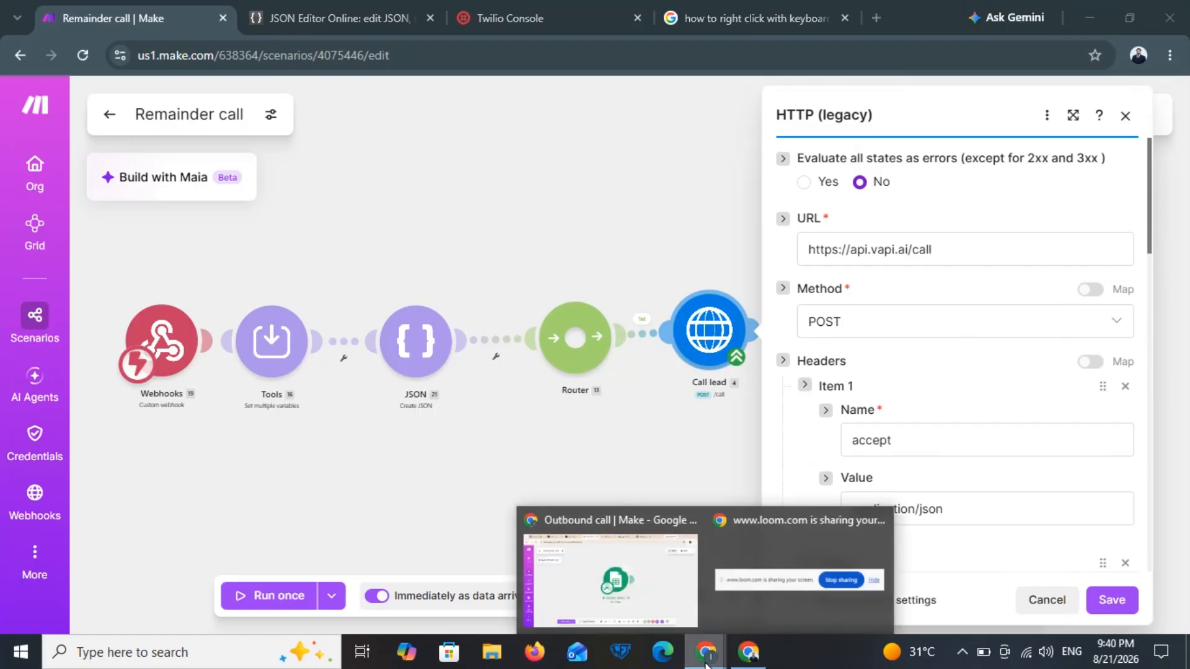
pyautogui.click(610, 579)
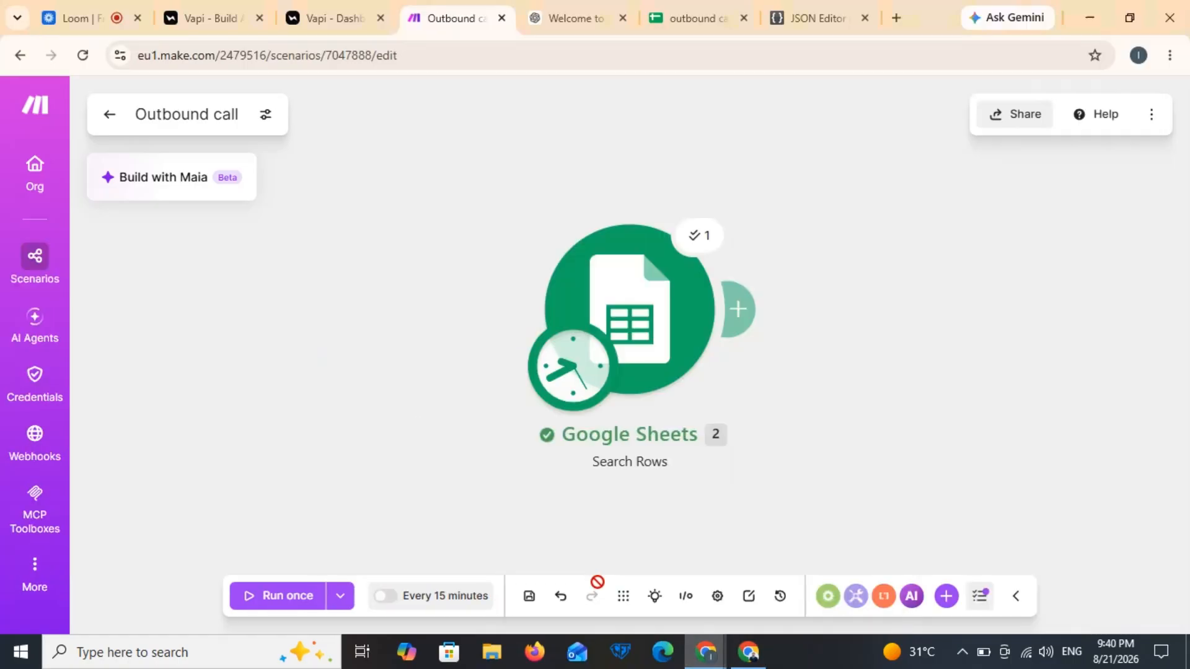
pyautogui.click(743, 330)
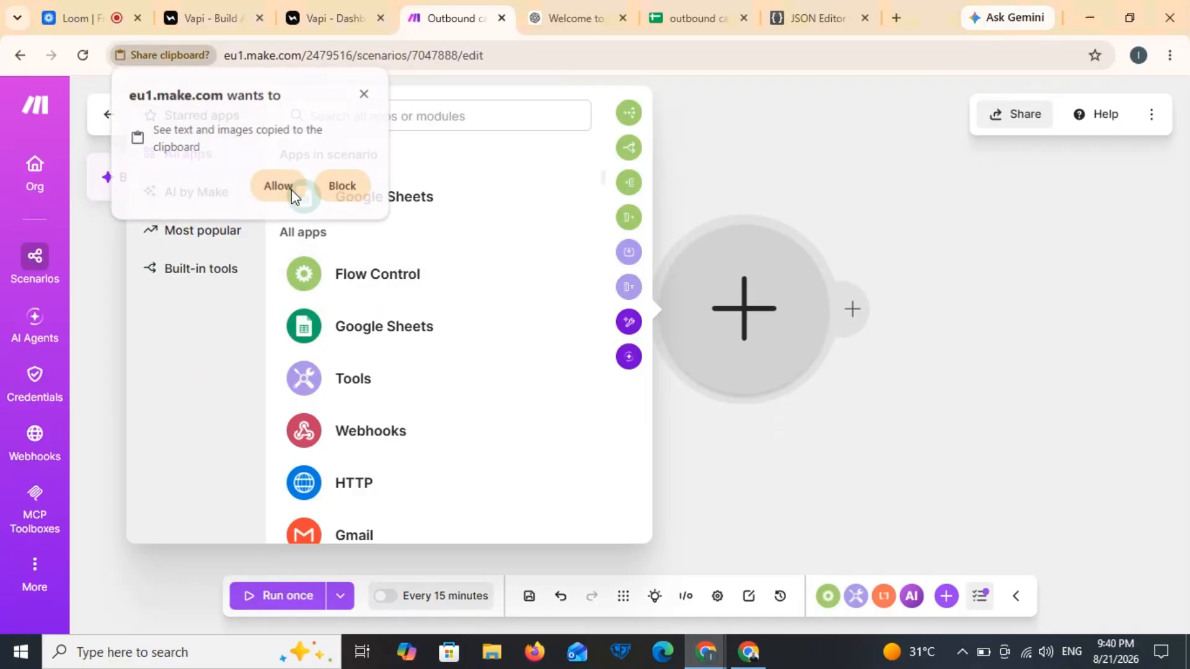
pyautogui.click(292, 190)
pyautogui.click(805, 206)
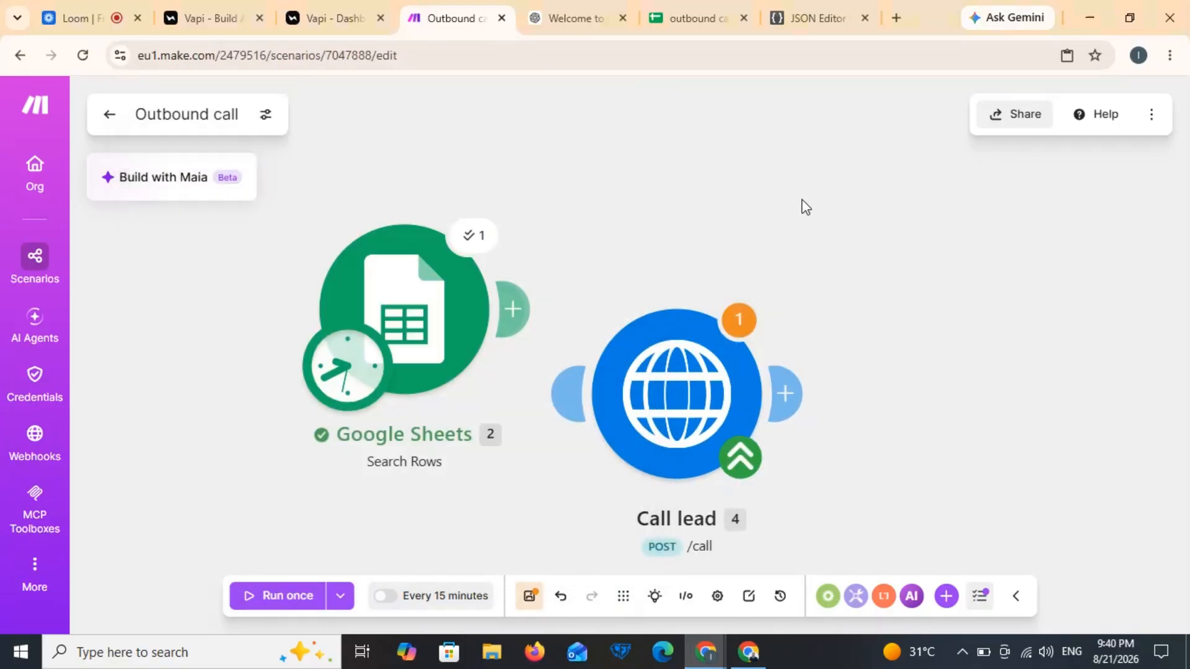
# Step: Delete the mapped token from the Call lead Authorization header, leaving only 'Bearer'
pyautogui.click(696, 379)
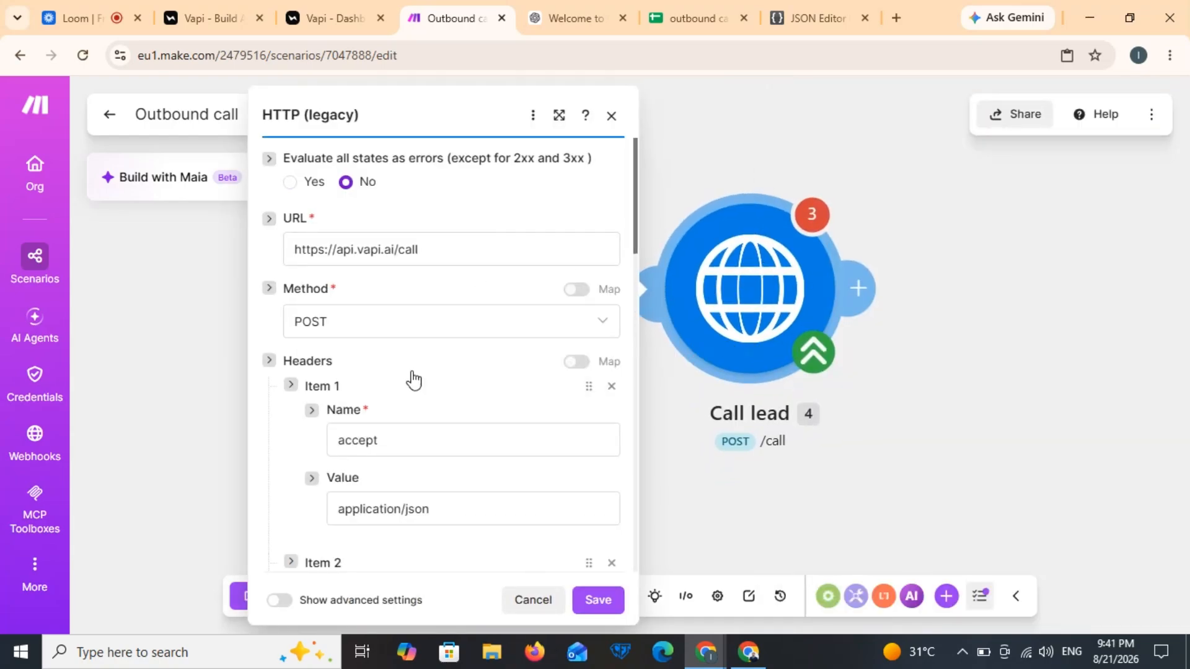
pyautogui.click(637, 407)
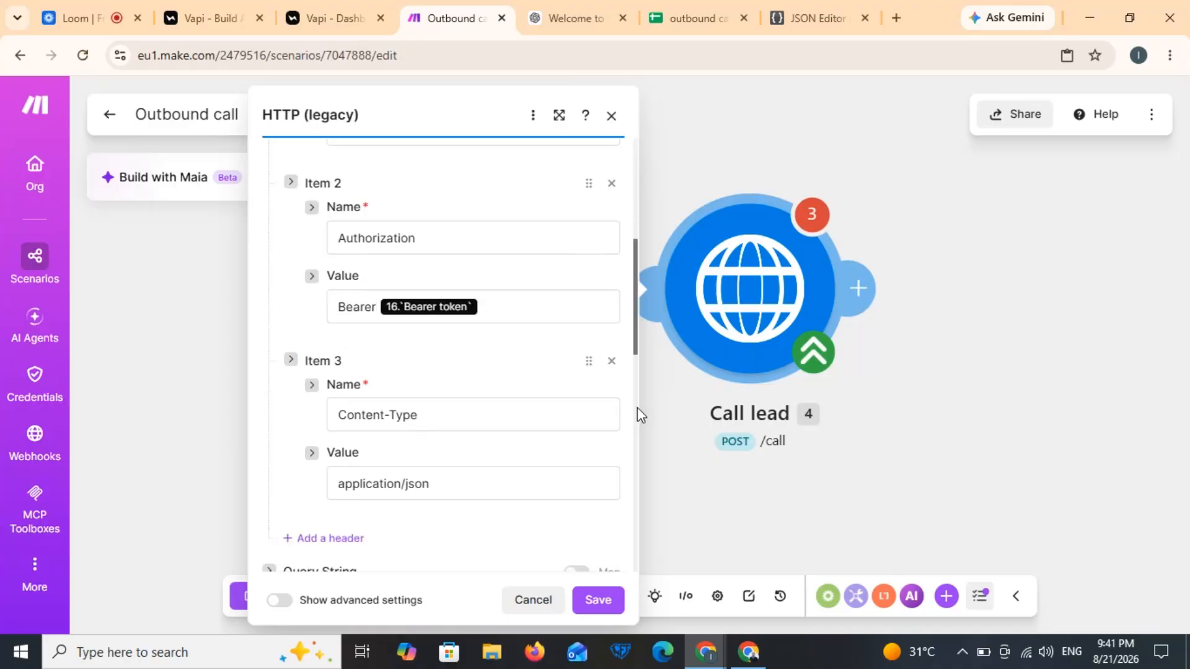
pyautogui.click(502, 309)
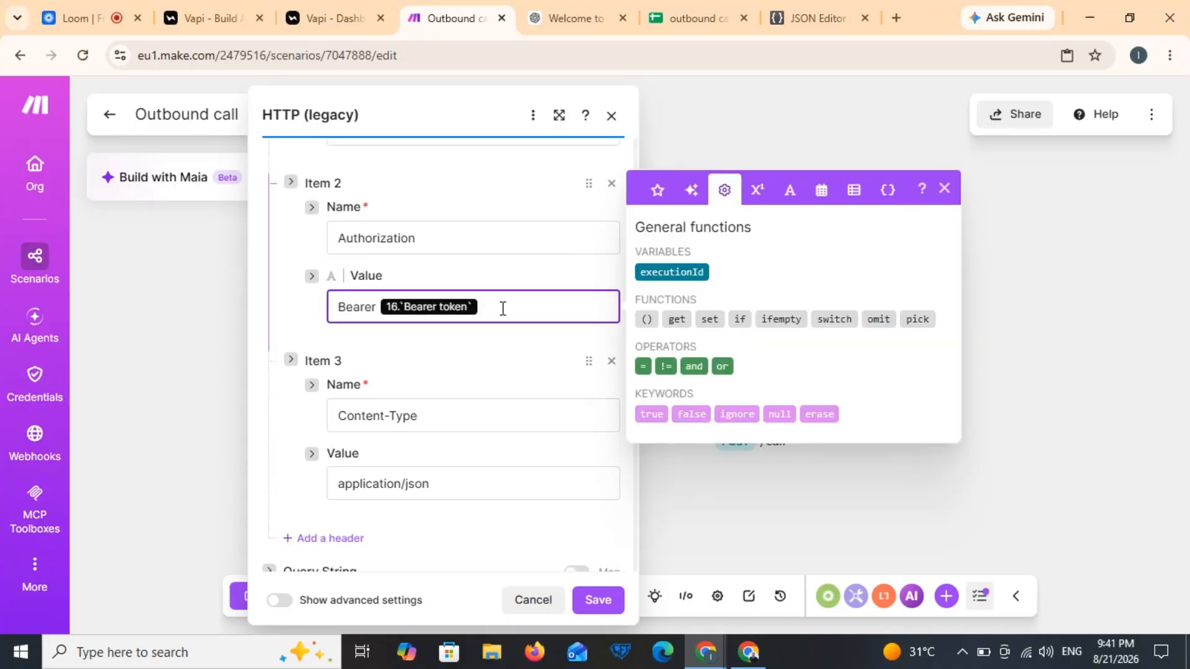
pyautogui.press('BackSpace')
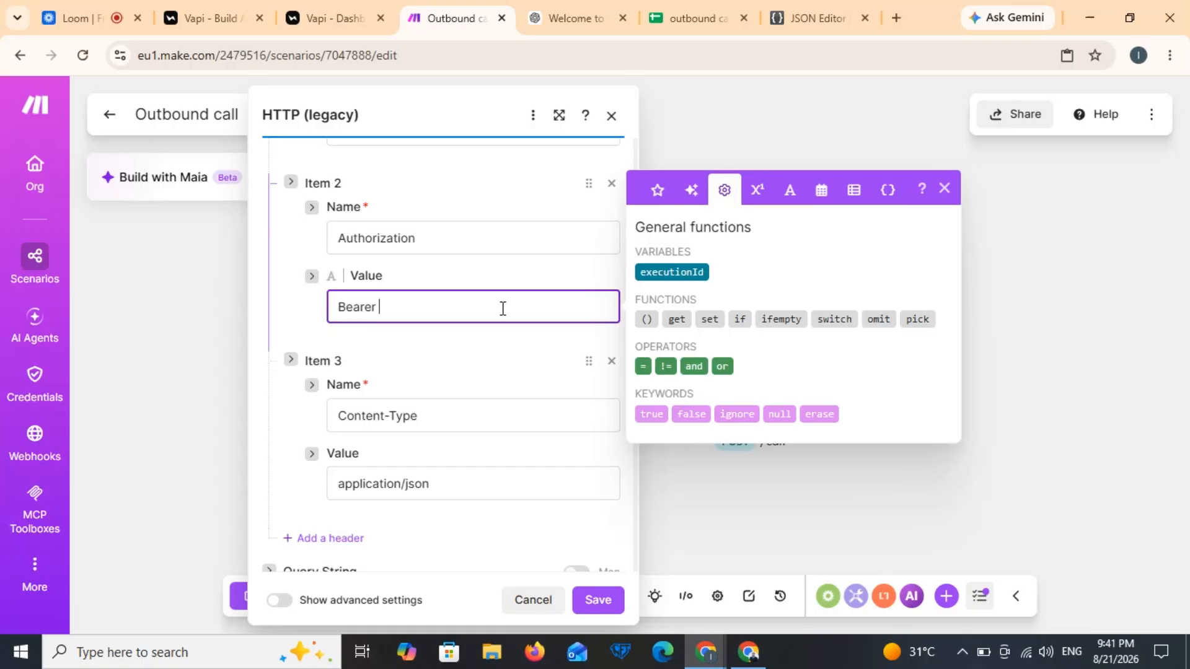
# Step: Copy the private key from Vapi's API Keys page and paste it after Bearer
pyautogui.click(326, 9)
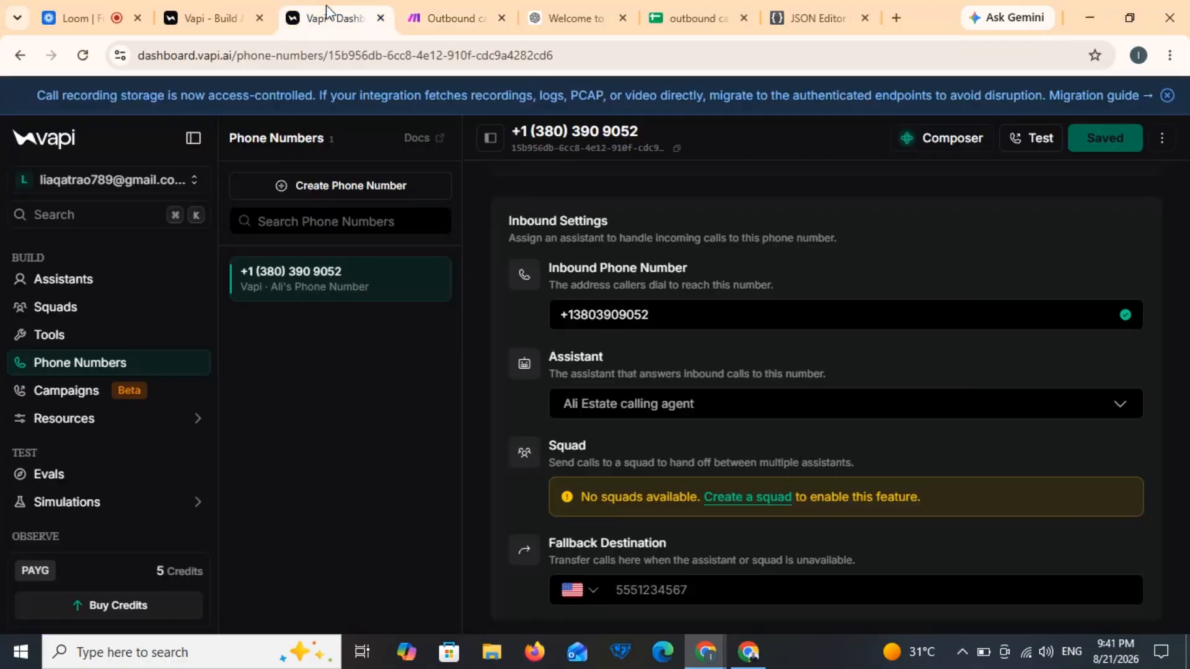
pyautogui.scroll(-3, 105, 348)
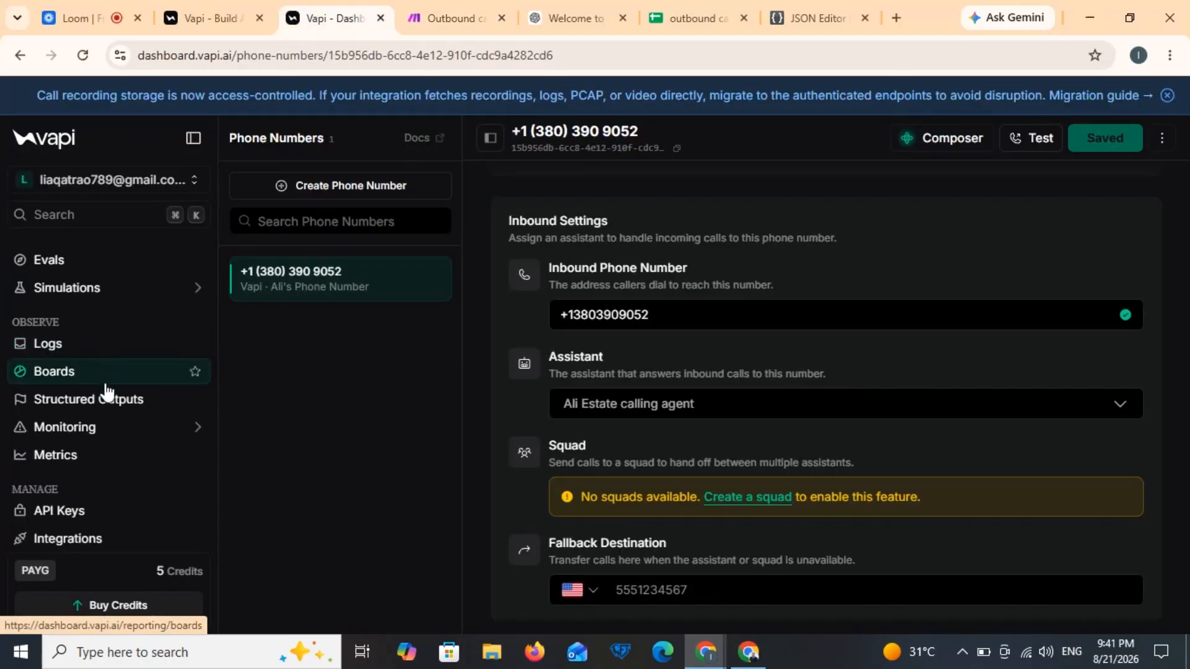
pyautogui.click(70, 512)
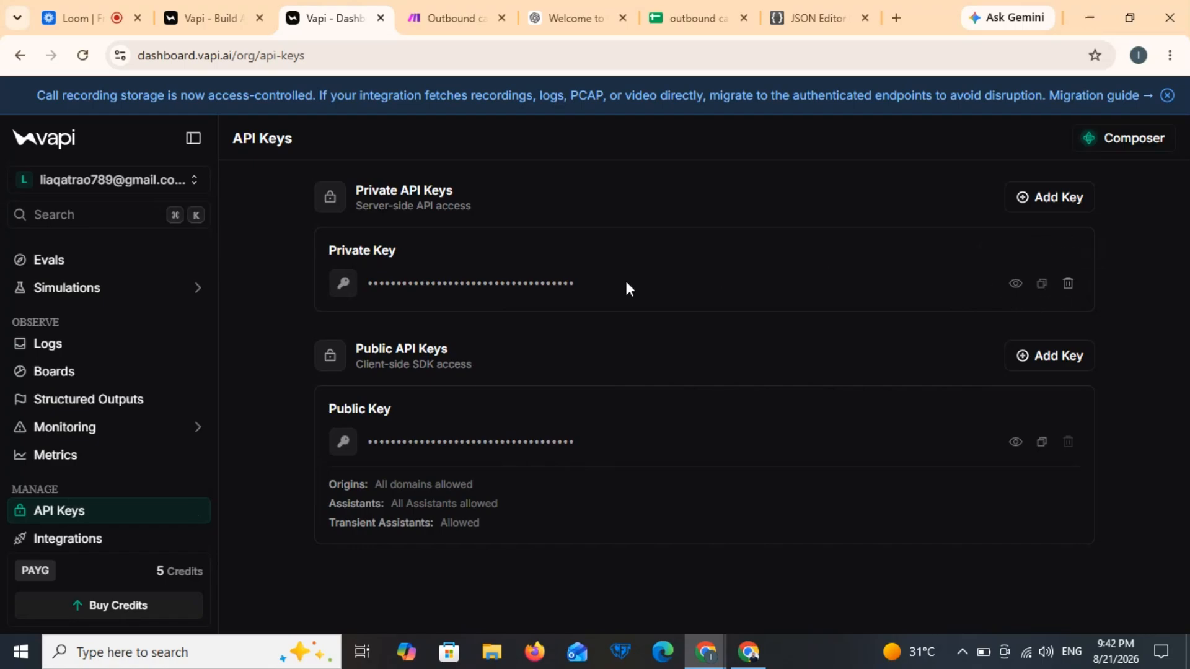
pyautogui.click(466, 18)
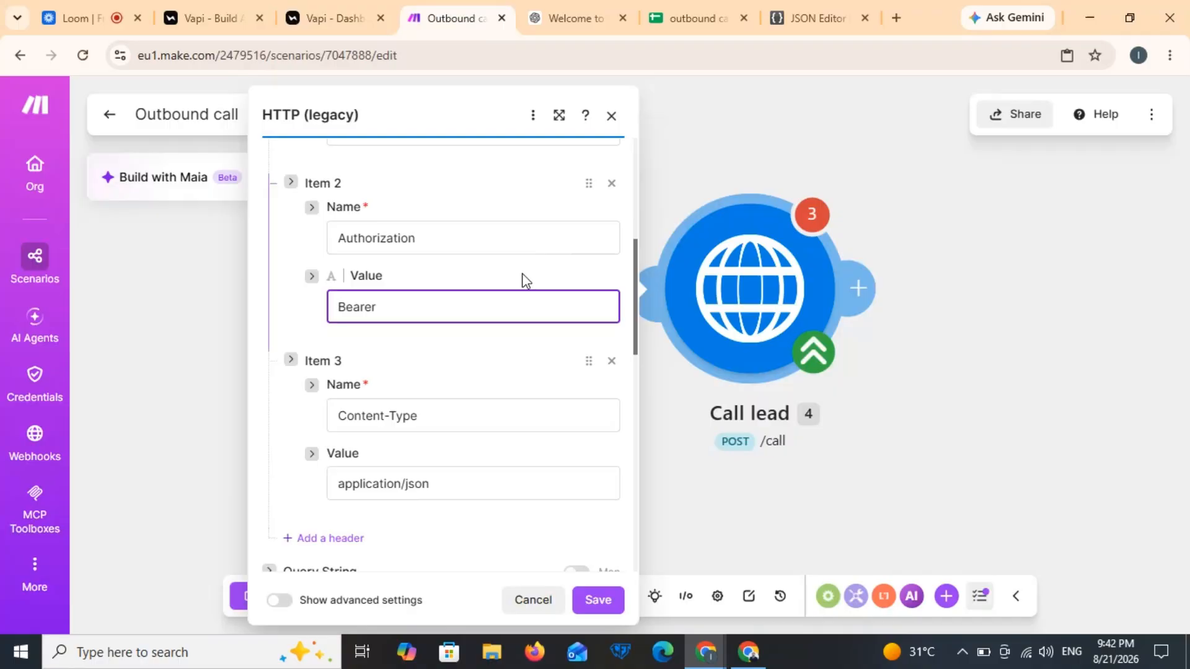
pyautogui.hotkey('ctrl', 'v')
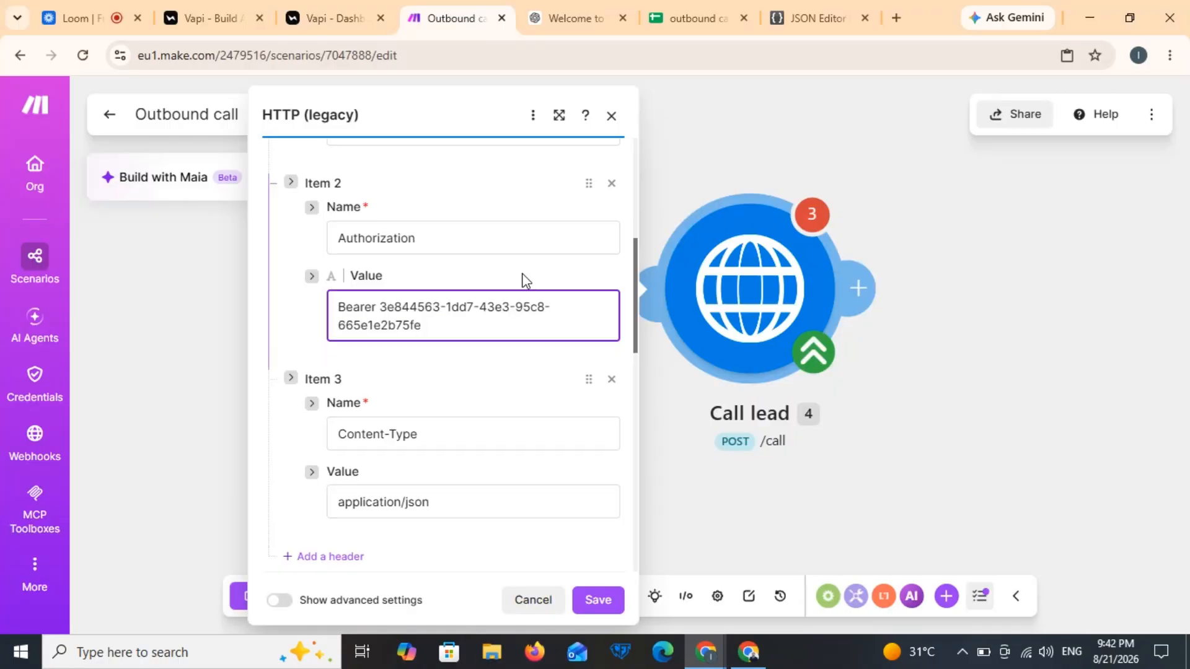
# Step: Scroll the Call lead form to Request content and place the caret in the JSON body
pyautogui.click(634, 375)
pyautogui.moveTo(634, 375); pyautogui.dragTo(633, 476)
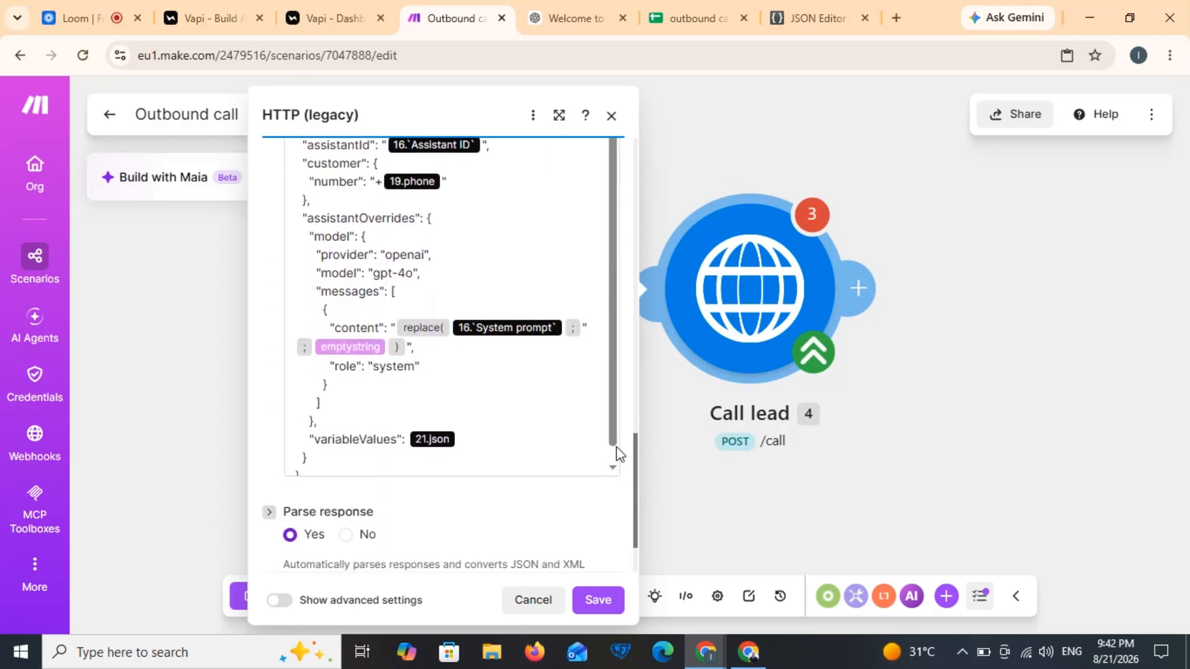
pyautogui.click(617, 455)
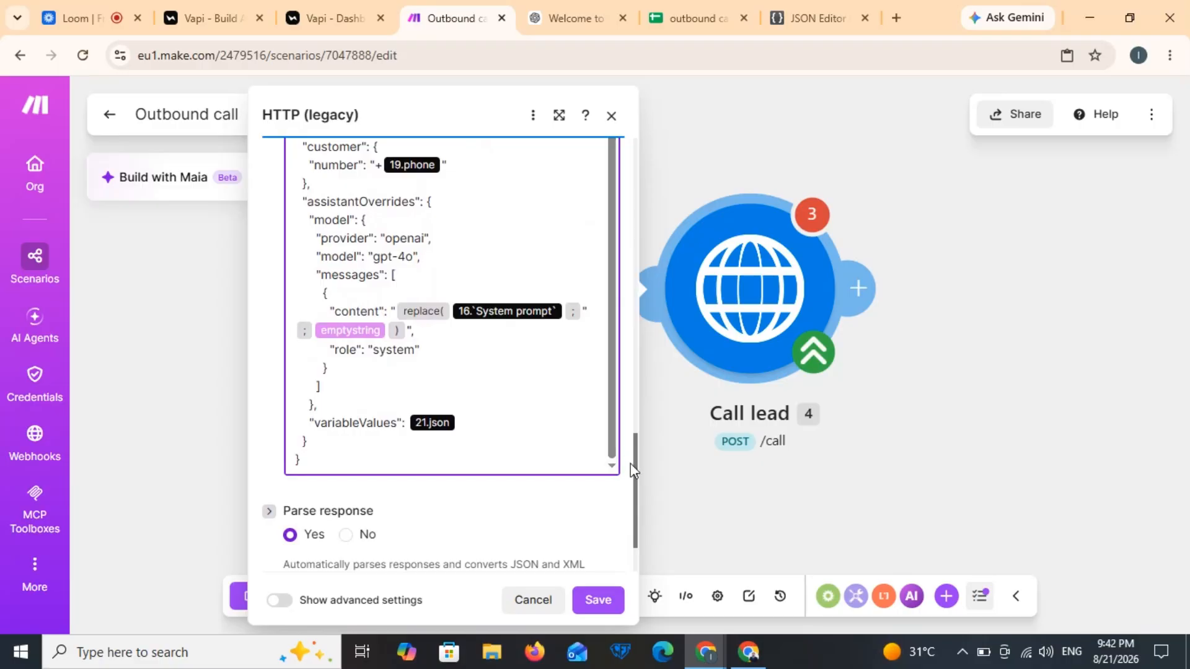
pyautogui.scroll(2, 635, 467)
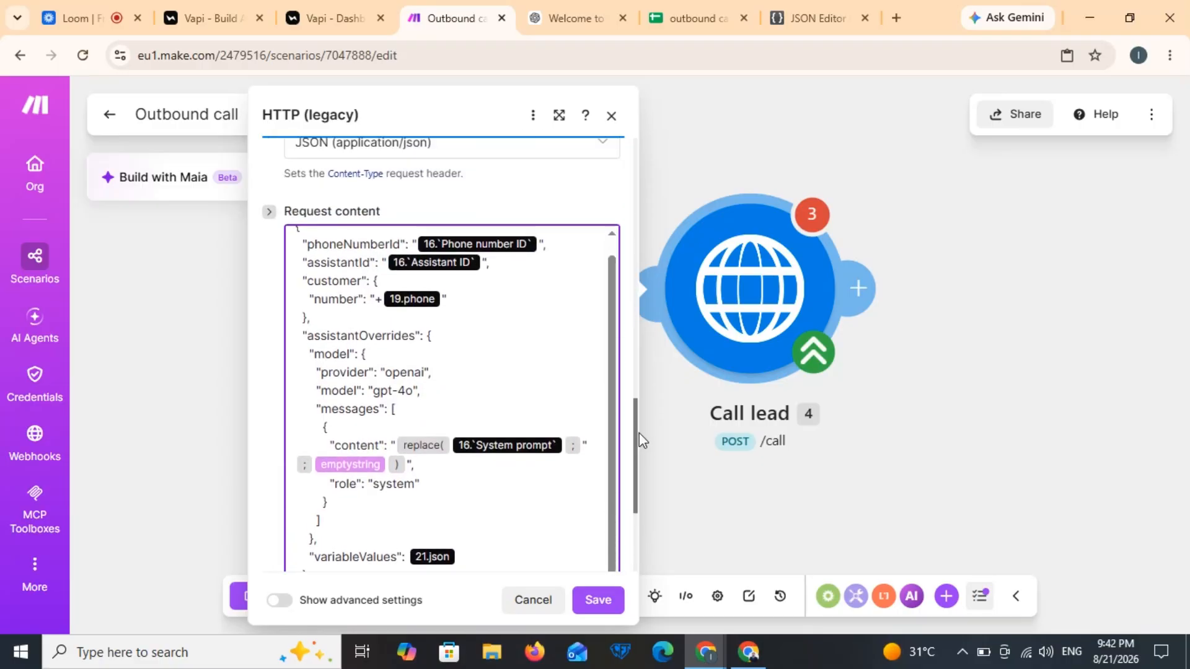
pyautogui.scroll(-1, 644, 445)
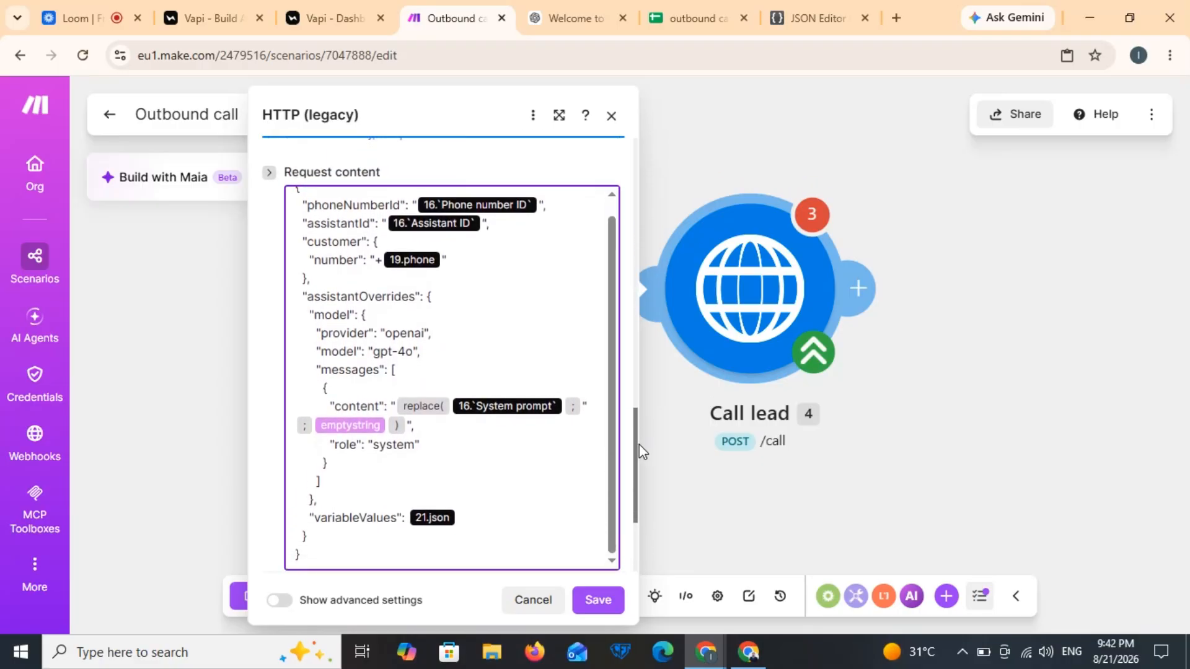
pyautogui.click(542, 209)
# Step: Replace the mapped phoneNumberId with the phone number ID copied from Vapi
pyautogui.press('BackSpace')
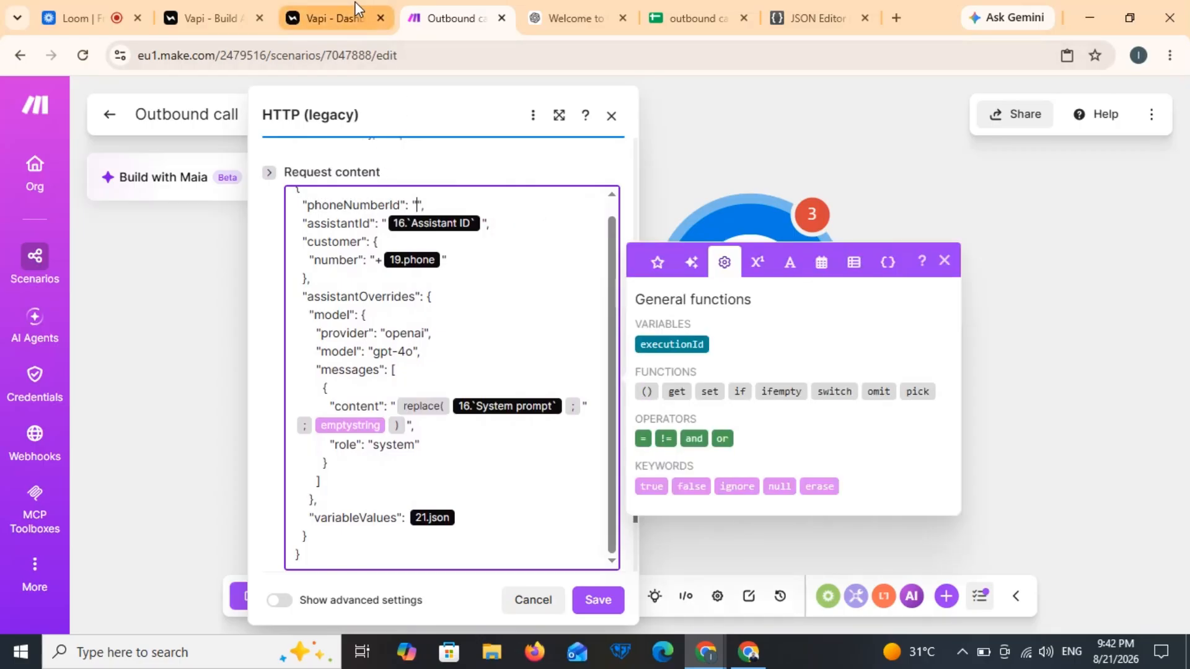
pyautogui.click(359, 19)
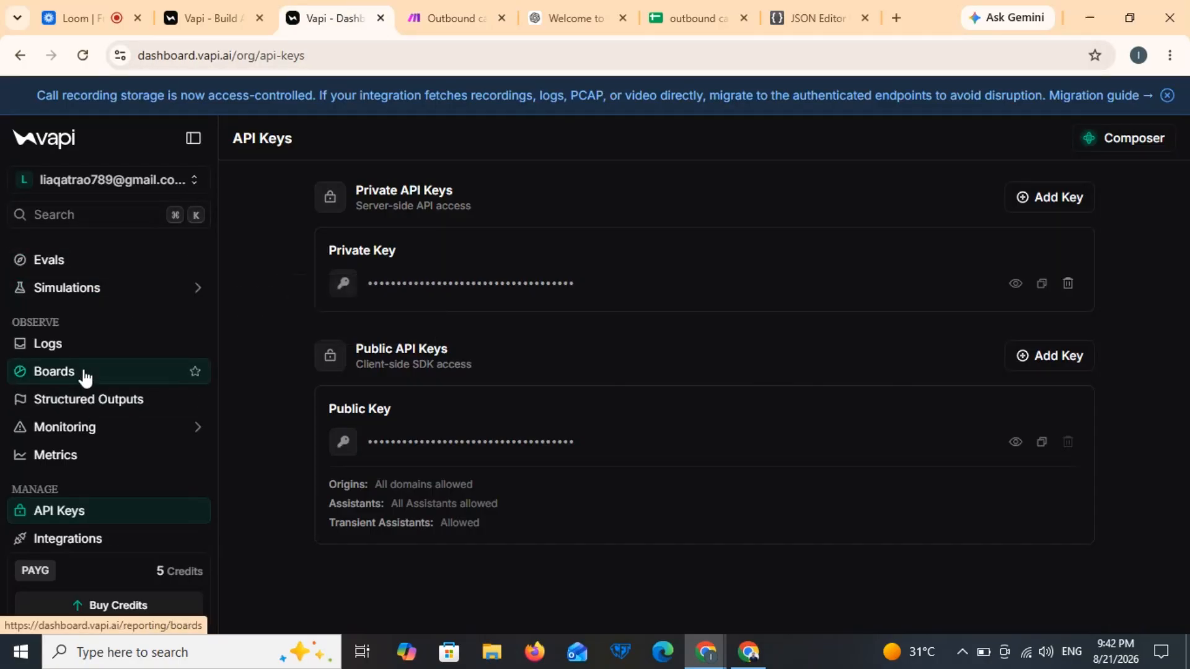
pyautogui.scroll(5, 79, 414)
pyautogui.click(75, 411)
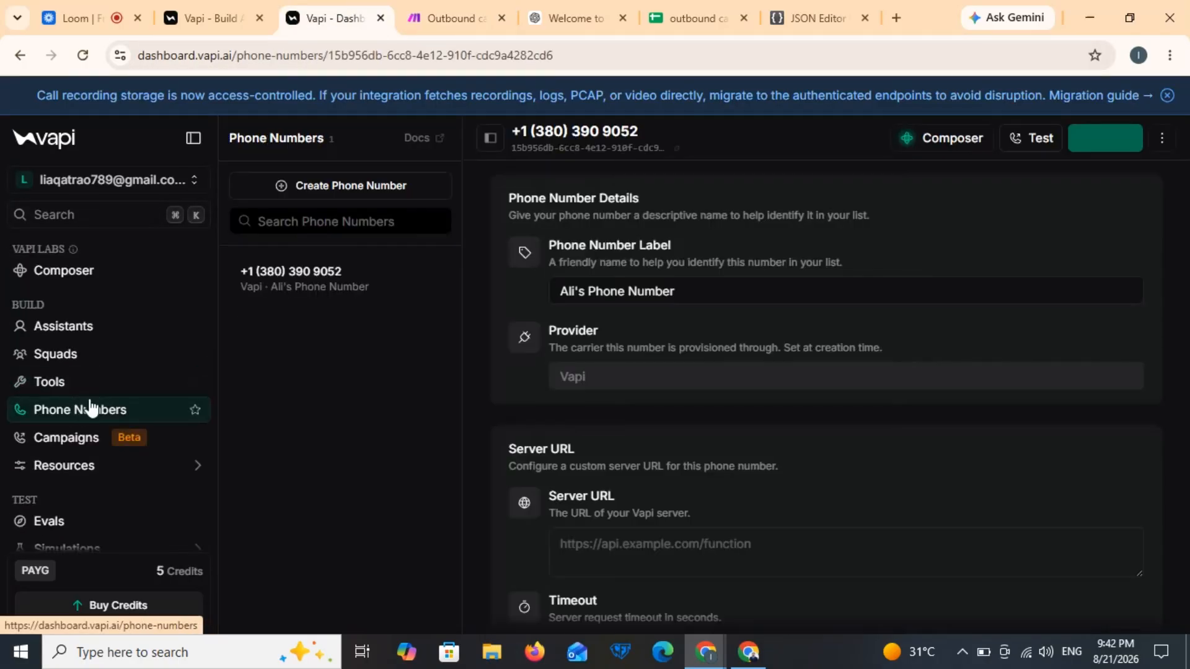
pyautogui.click(677, 150)
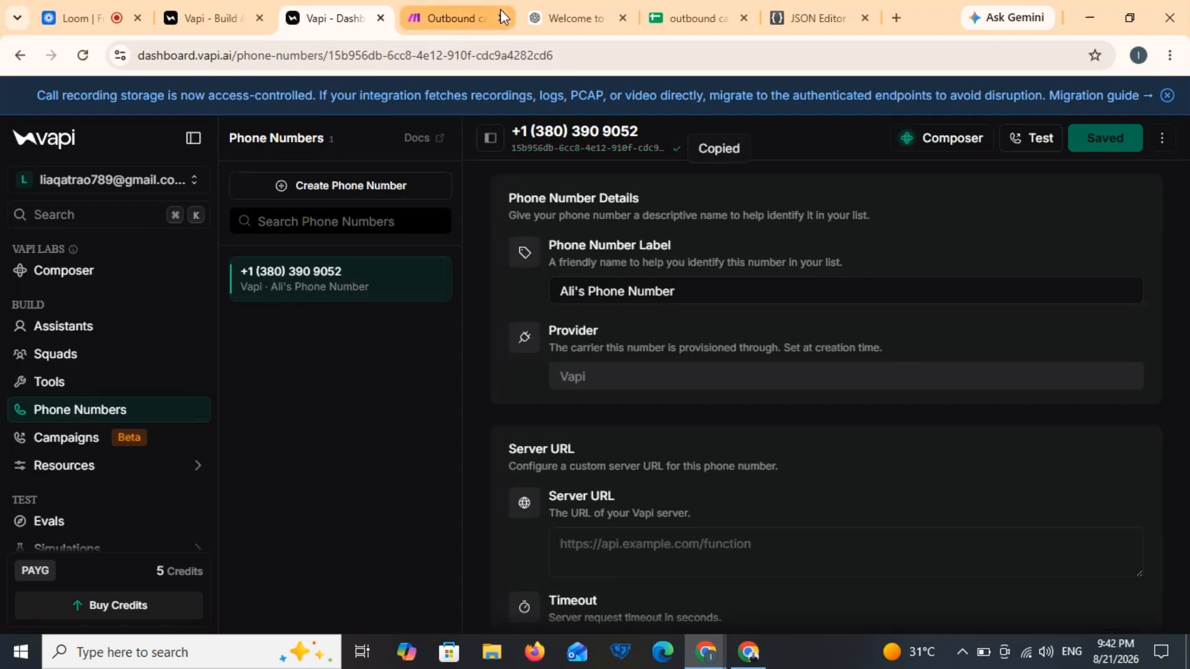
pyautogui.click(493, 13)
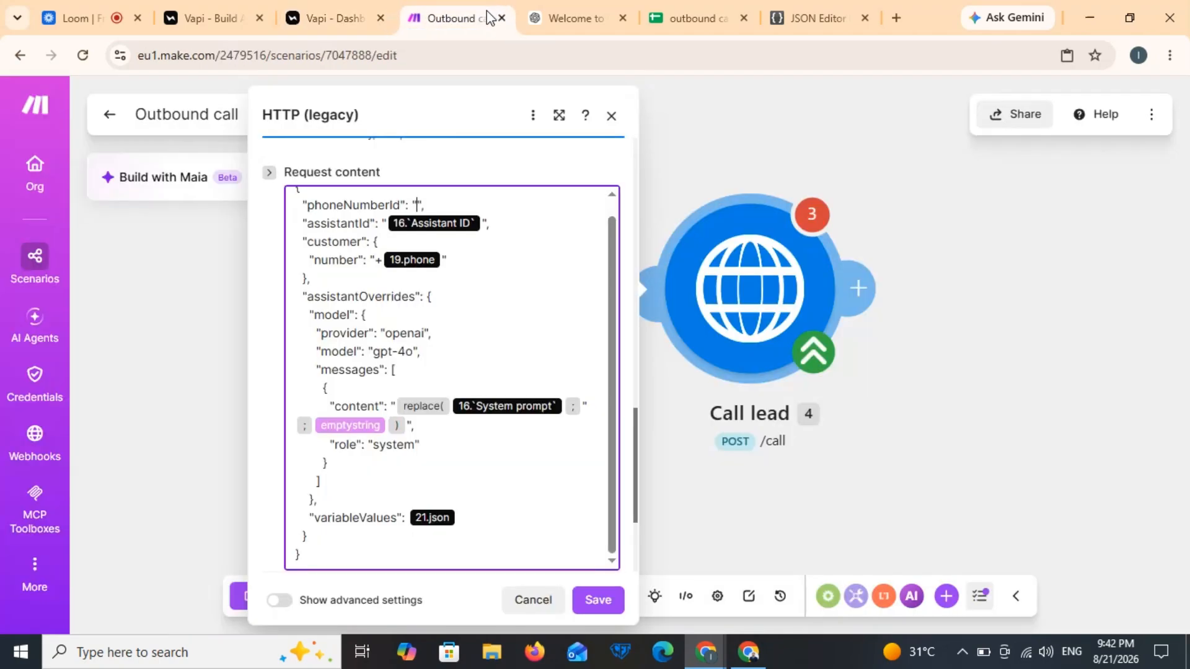
pyautogui.hotkey('ctrl', 'v')
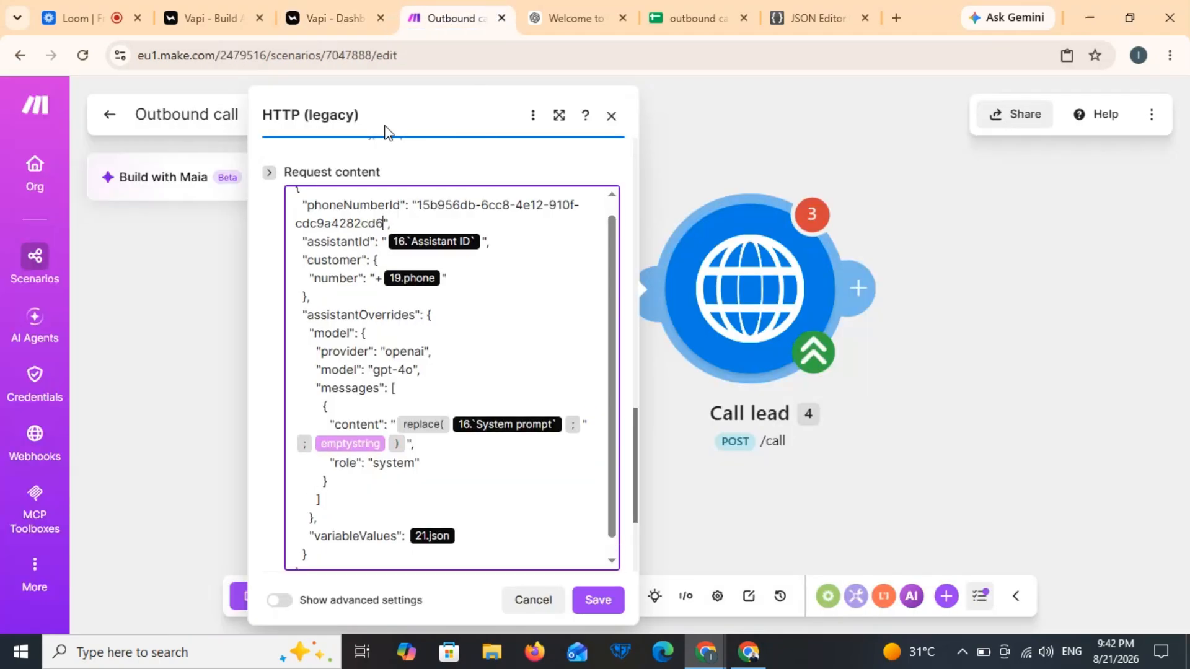
# Step: Replace the mapped assistantId with Vapi's assistant ID and remove the phone mapping after +
pyautogui.click(344, 2)
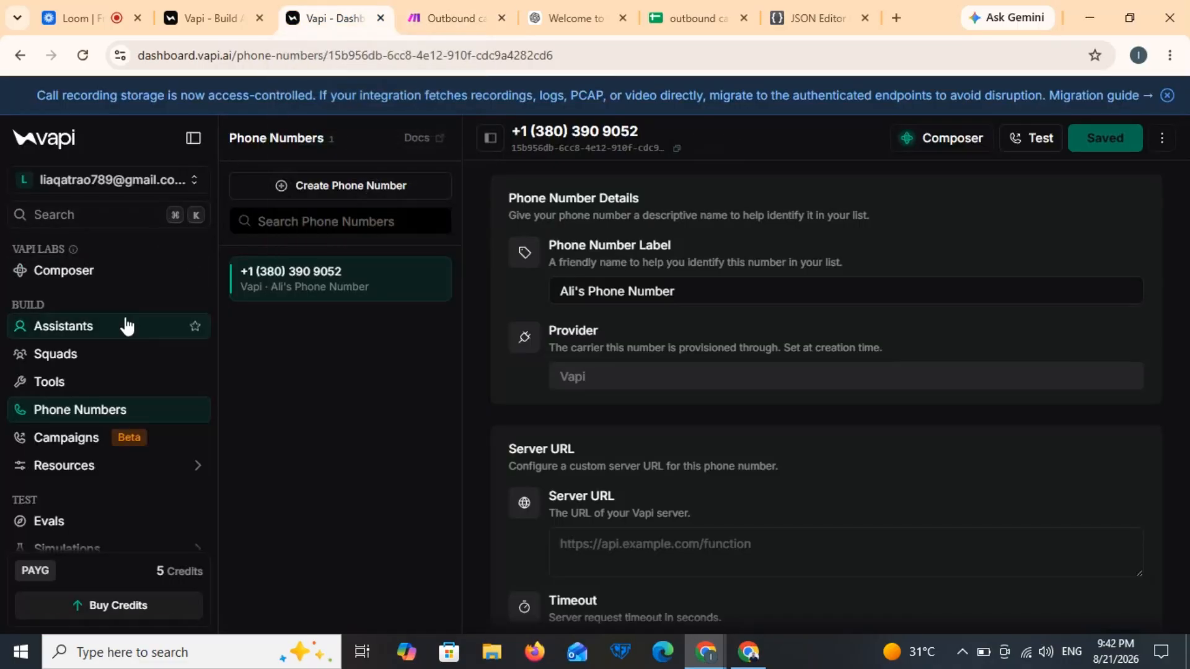
pyautogui.click(63, 326)
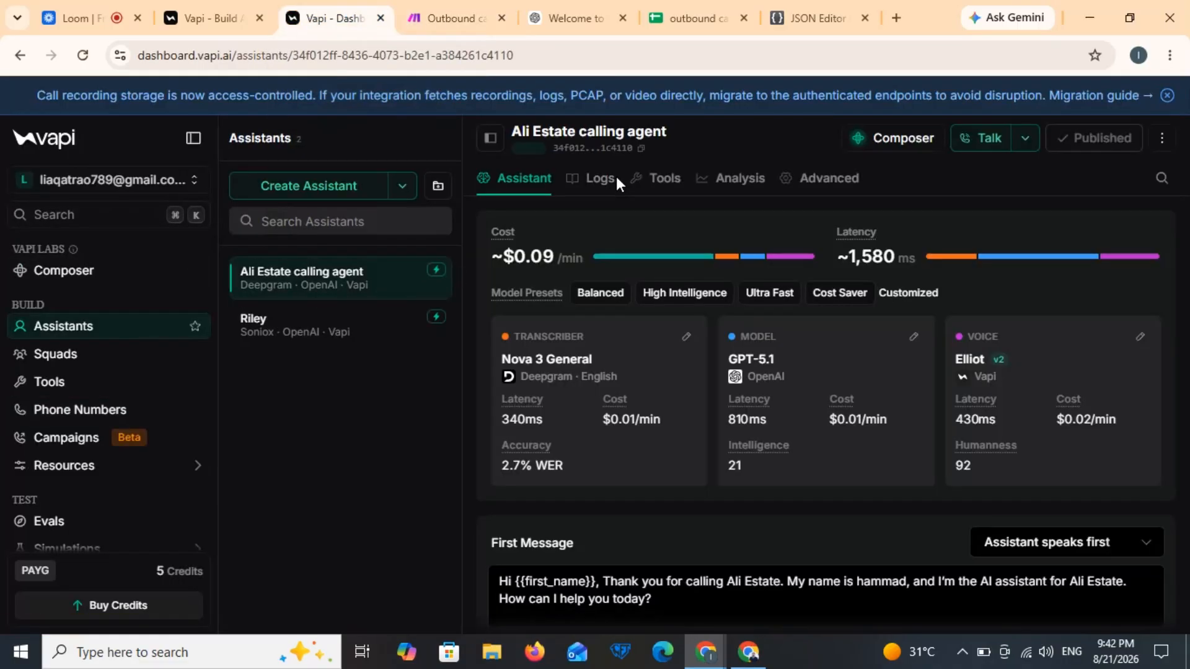
pyautogui.click(641, 150)
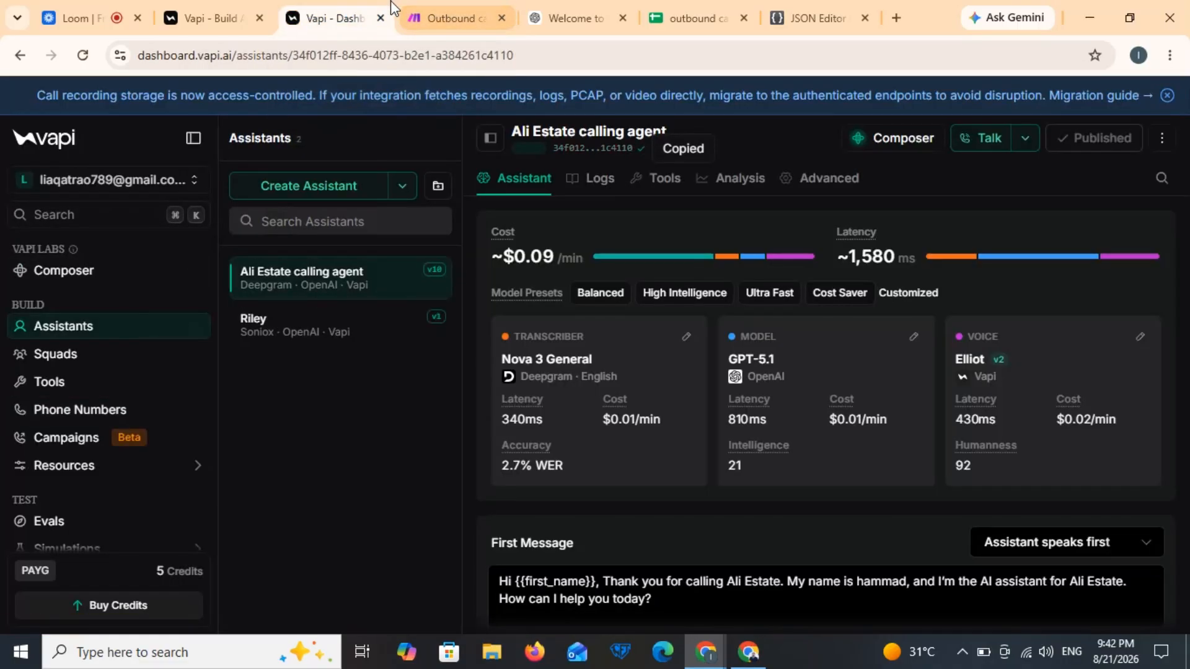
pyautogui.click(459, 3)
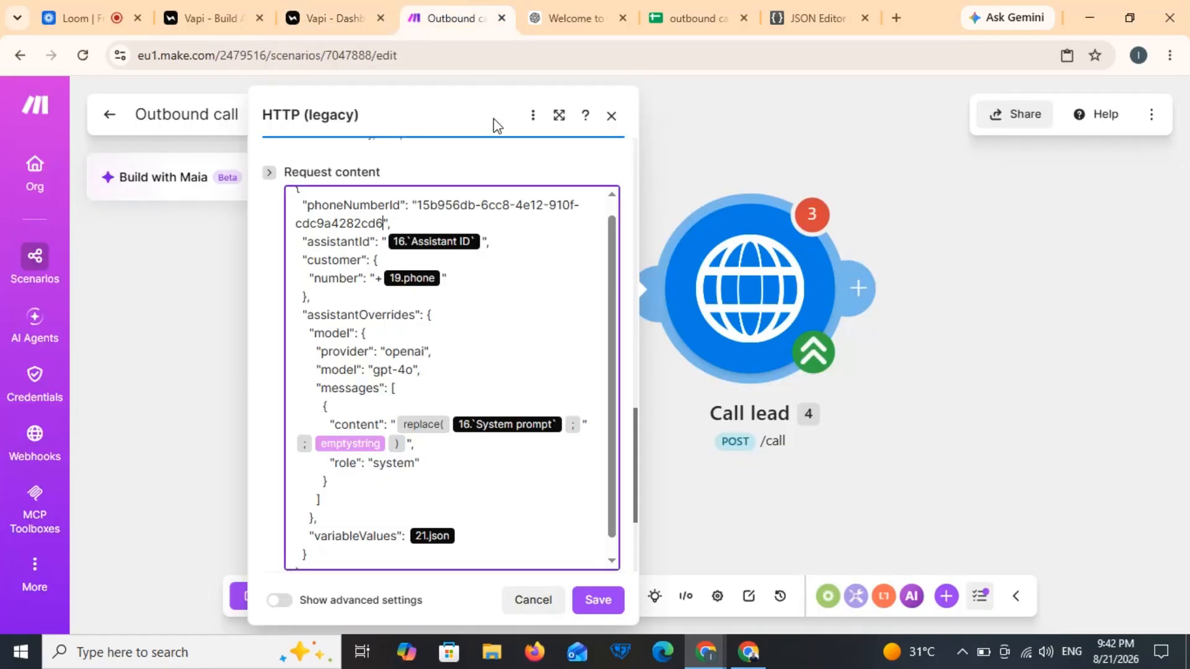
pyautogui.click(483, 242)
pyautogui.press('BackSpace')
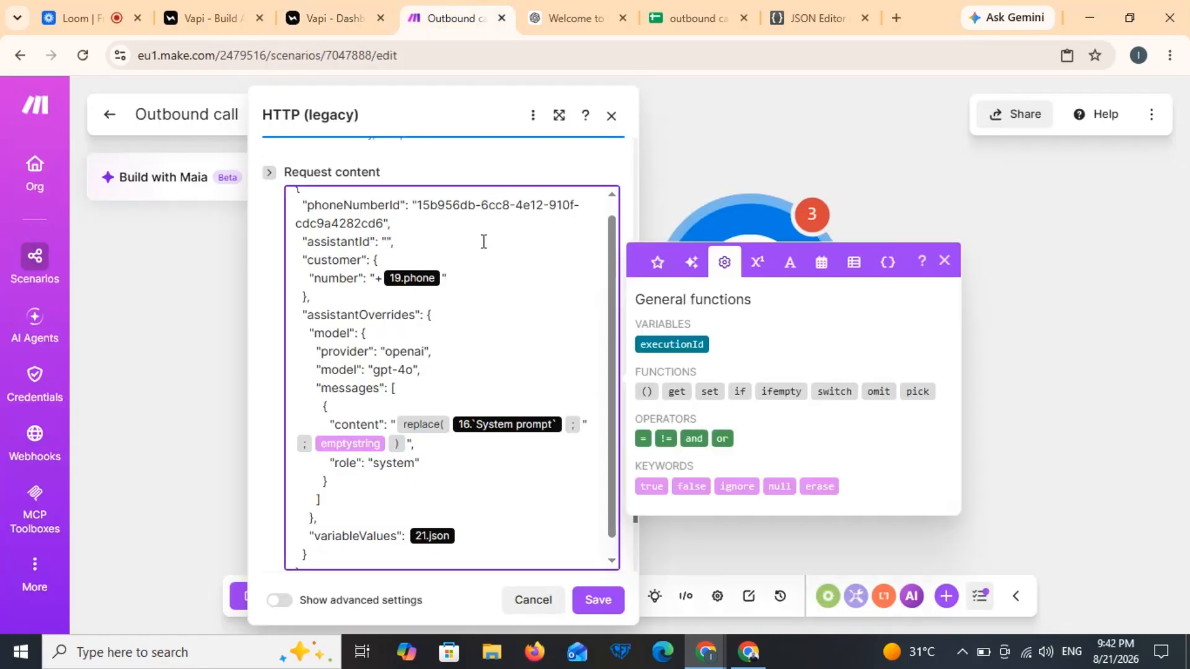
pyautogui.hotkey('ctrl', 'v')
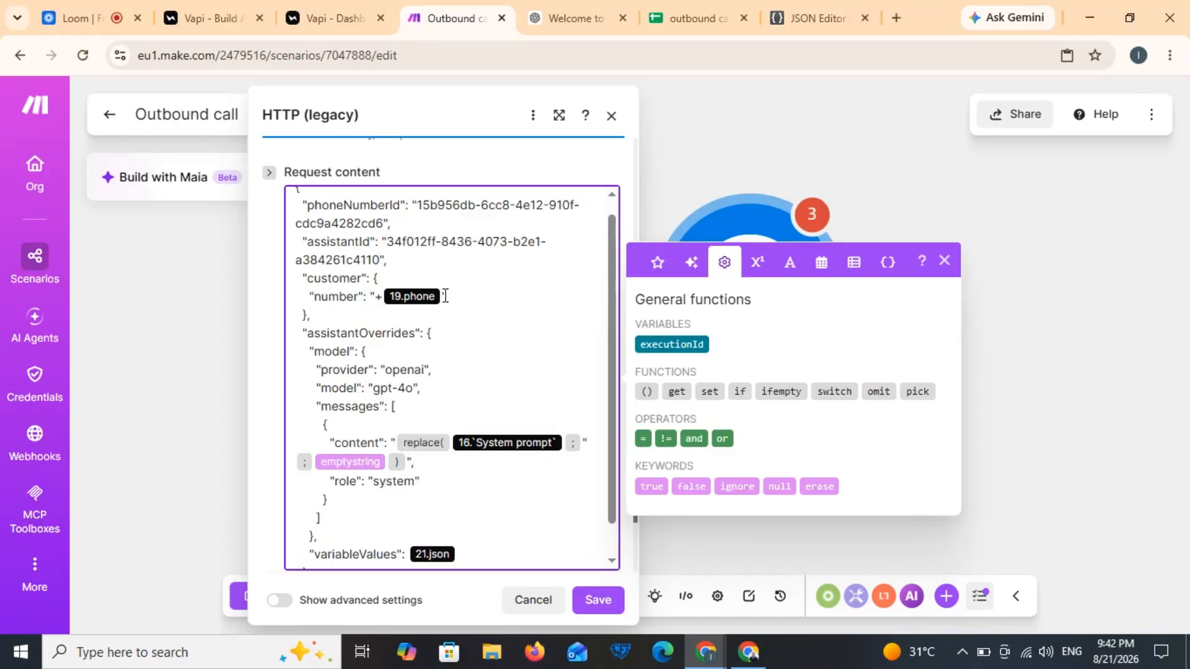
pyautogui.click(445, 296)
pyautogui.press('BackSpace')
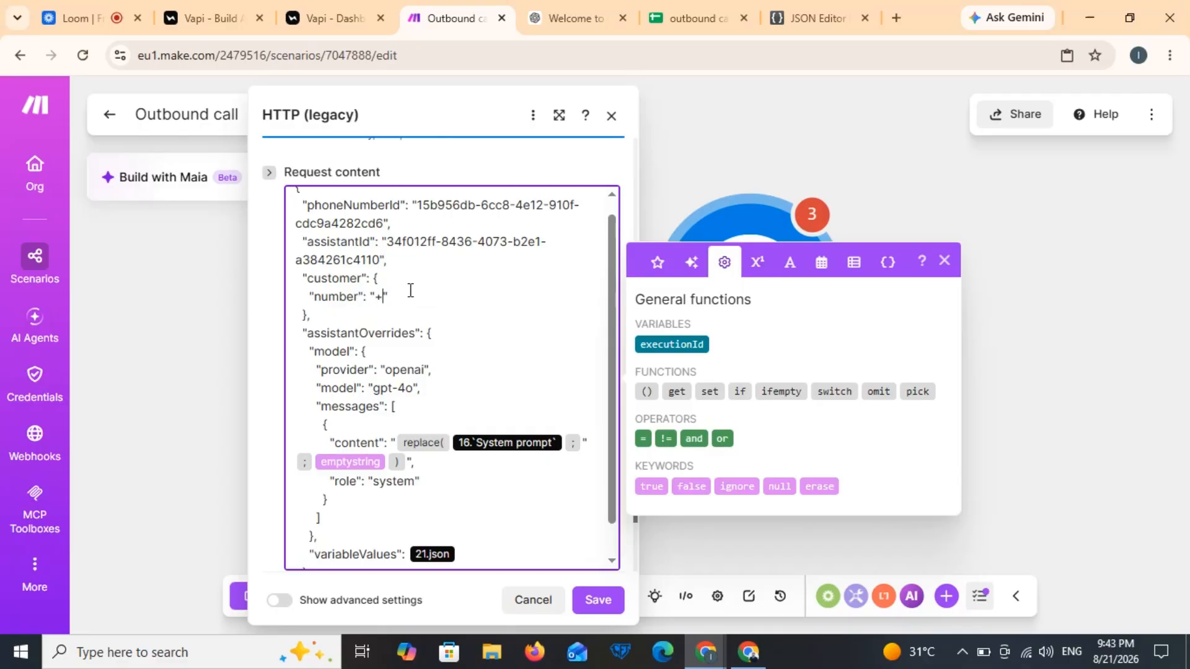
pyautogui.moveTo(610, 505); pyautogui.dragTo(610, 555)
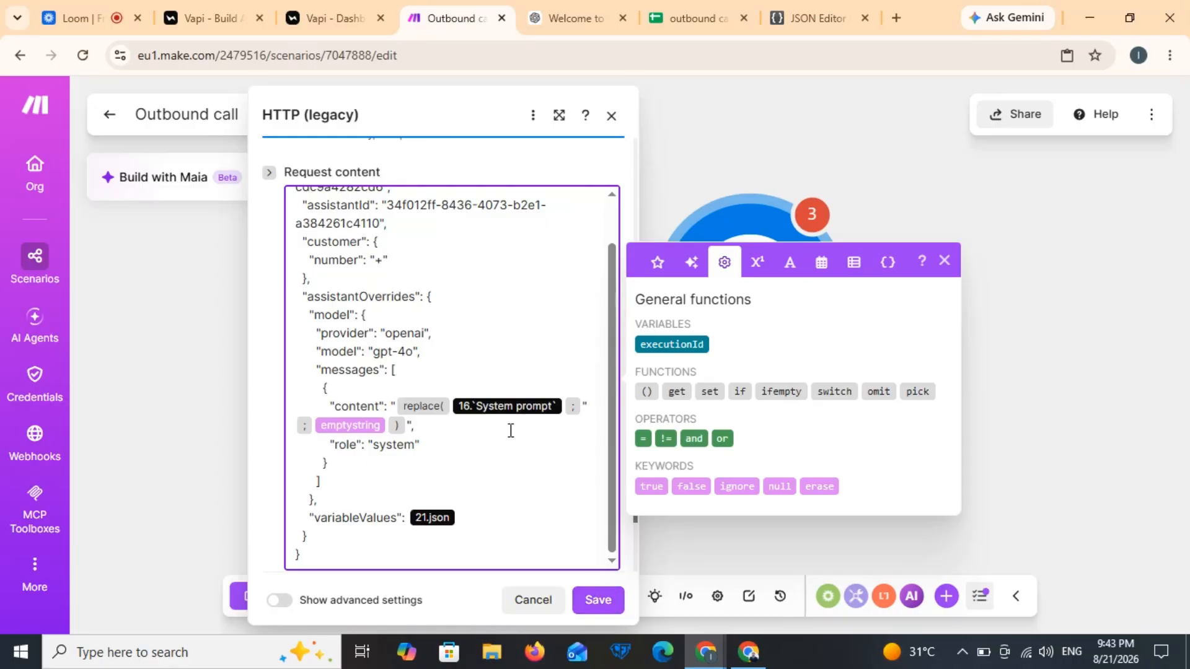
pyautogui.click(461, 514)
pyautogui.moveTo(732, 664)
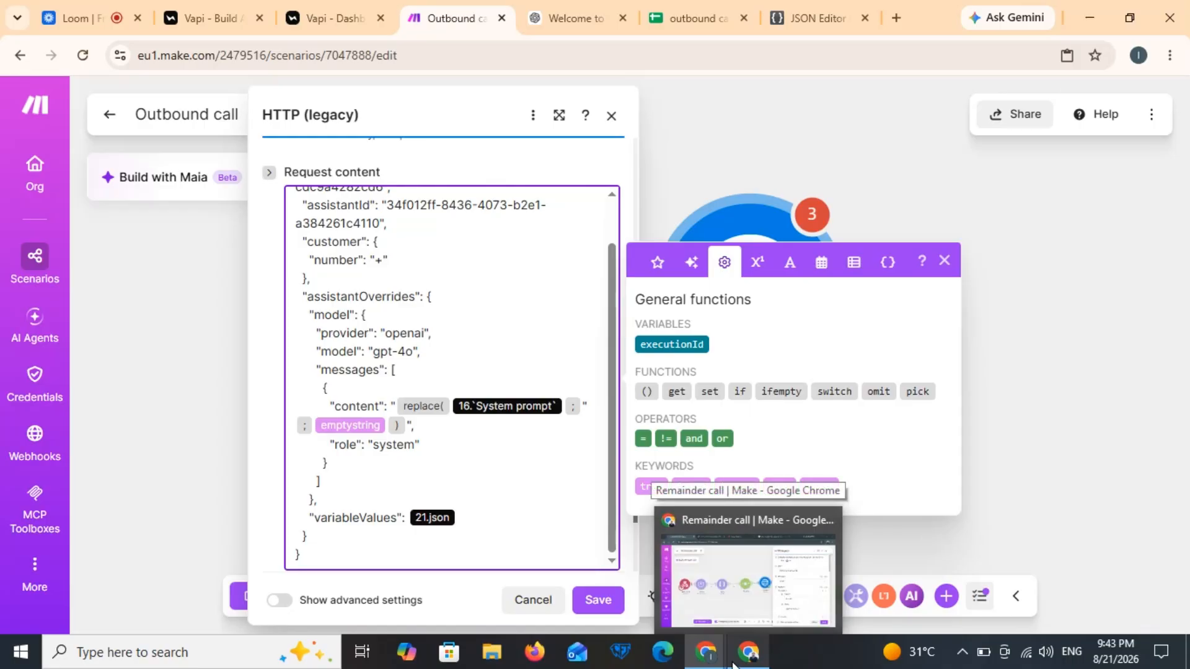
pyautogui.click(732, 664)
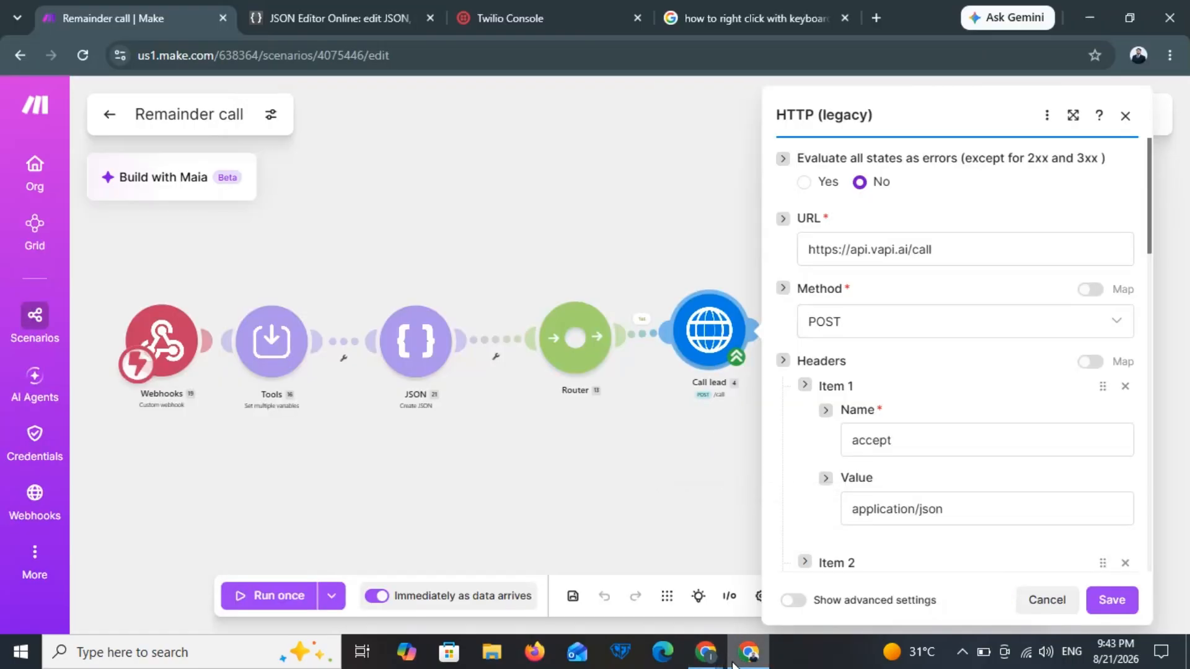
pyautogui.click(362, 13)
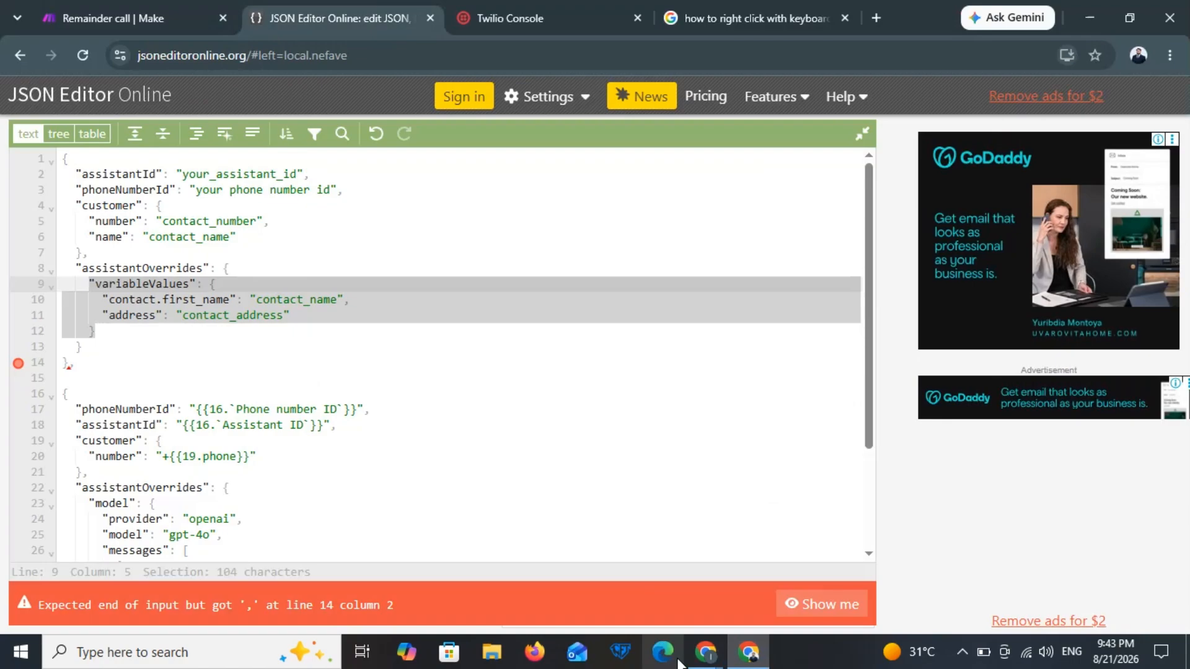
pyautogui.moveTo(704, 654)
pyautogui.click(595, 598)
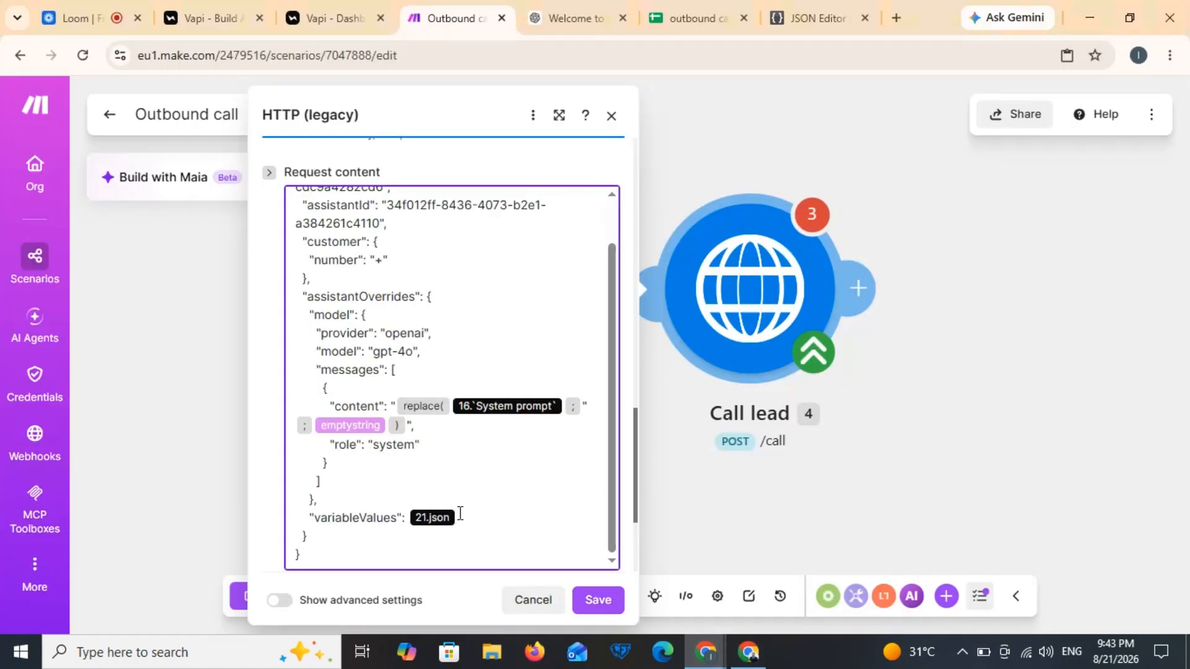
pyautogui.moveTo(460, 514); pyautogui.dragTo(309, 516)
# Step: Paste a variableValues object with keys first_name and company, then save the module
pyautogui.hotkey('ctrl', 'v')
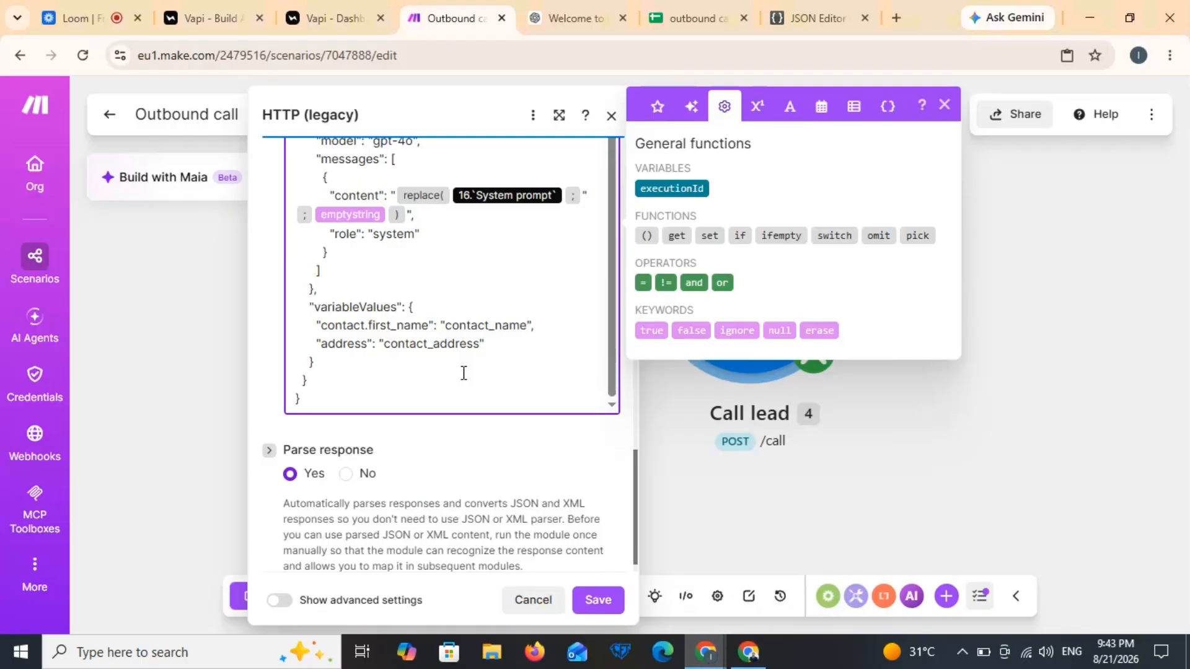
pyautogui.click(369, 326)
pyautogui.press('BackSpace')
pyautogui.press('BackSpace')
pyautogui.press('BackSpace')
pyautogui.press('BackSpace')
pyautogui.press('BackSpace')
pyautogui.press('BackSpace')
pyautogui.press('BackSpace')
pyautogui.press('BackSpace')
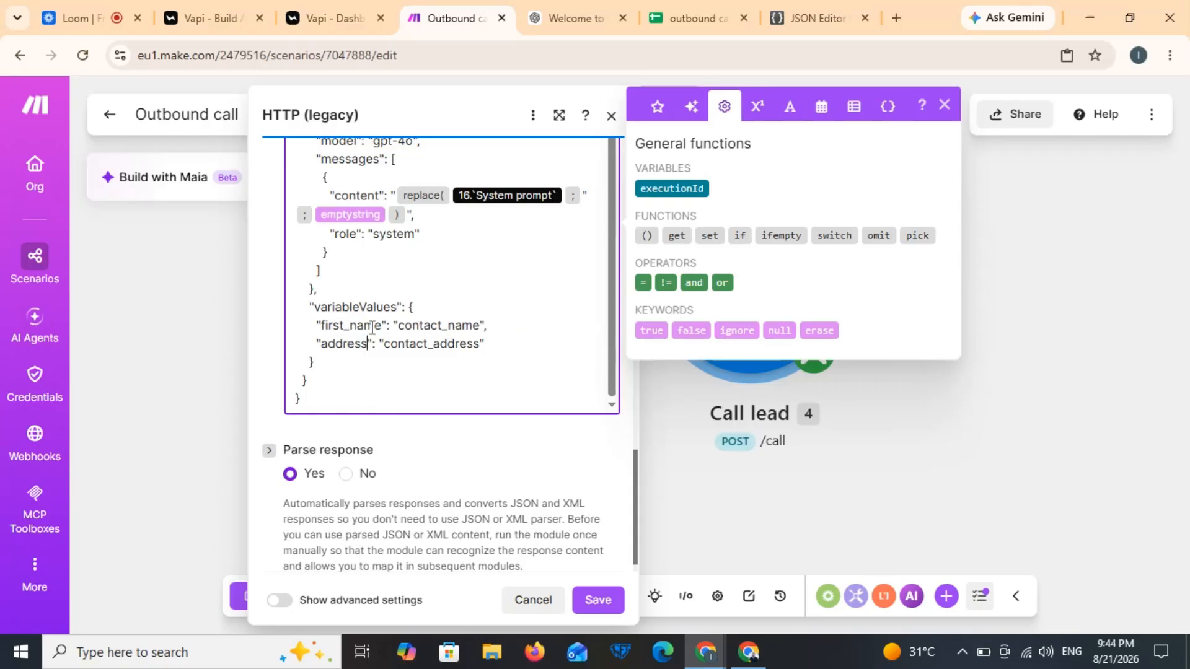
pyautogui.press('BackSpace')
pyautogui.press('BackSpace')
pyautogui.press('BackSpace')
pyautogui.press('BackSpace')
pyautogui.press('BackSpace')
pyautogui.press('BackSpace')
pyautogui.press('BackSpace')
pyautogui.write('company')
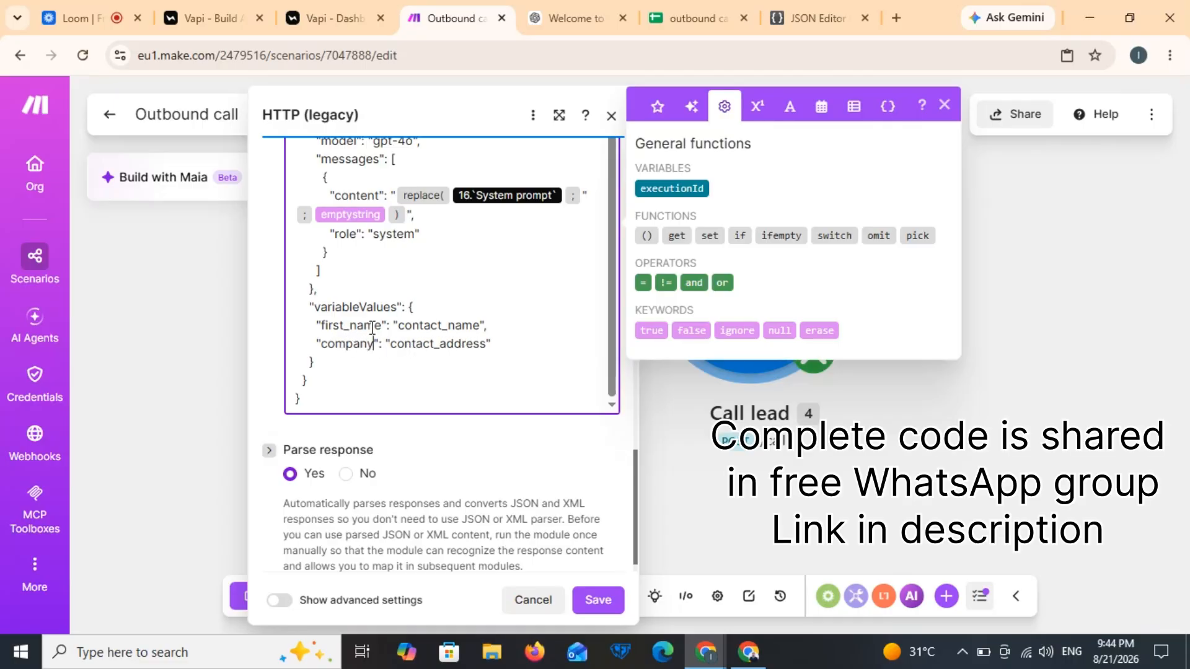
pyautogui.click(480, 325)
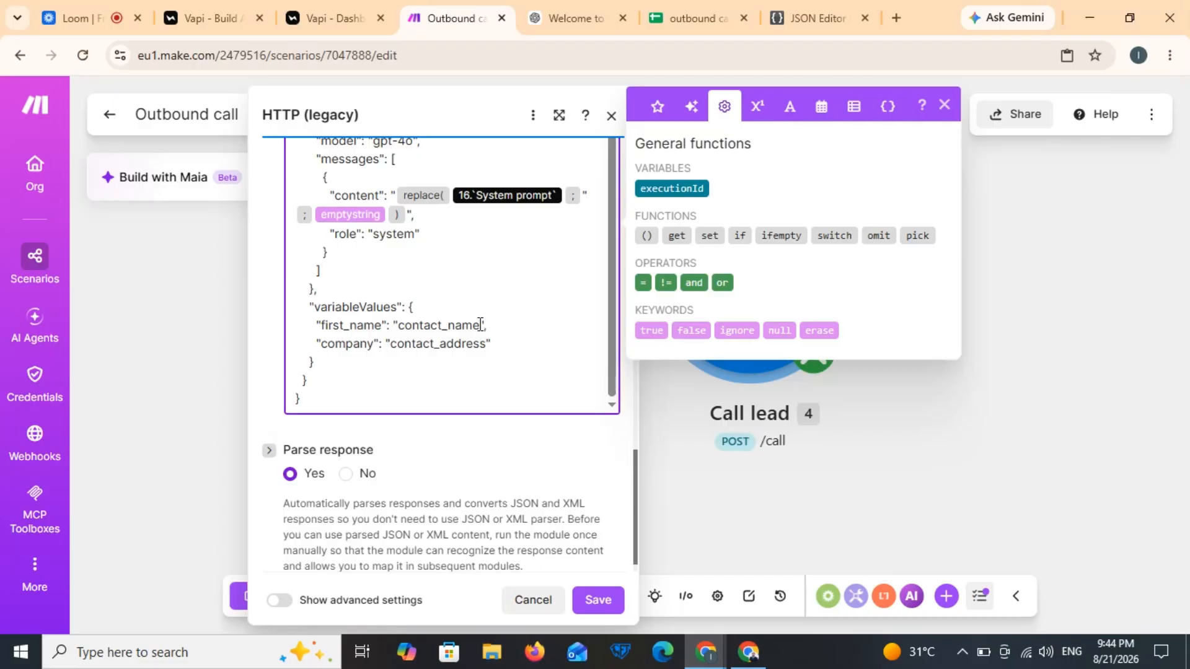
pyautogui.click(599, 599)
# Step: Map Name (A) to first_name and phone number (B) after + in the customer number
pyautogui.click(732, 436)
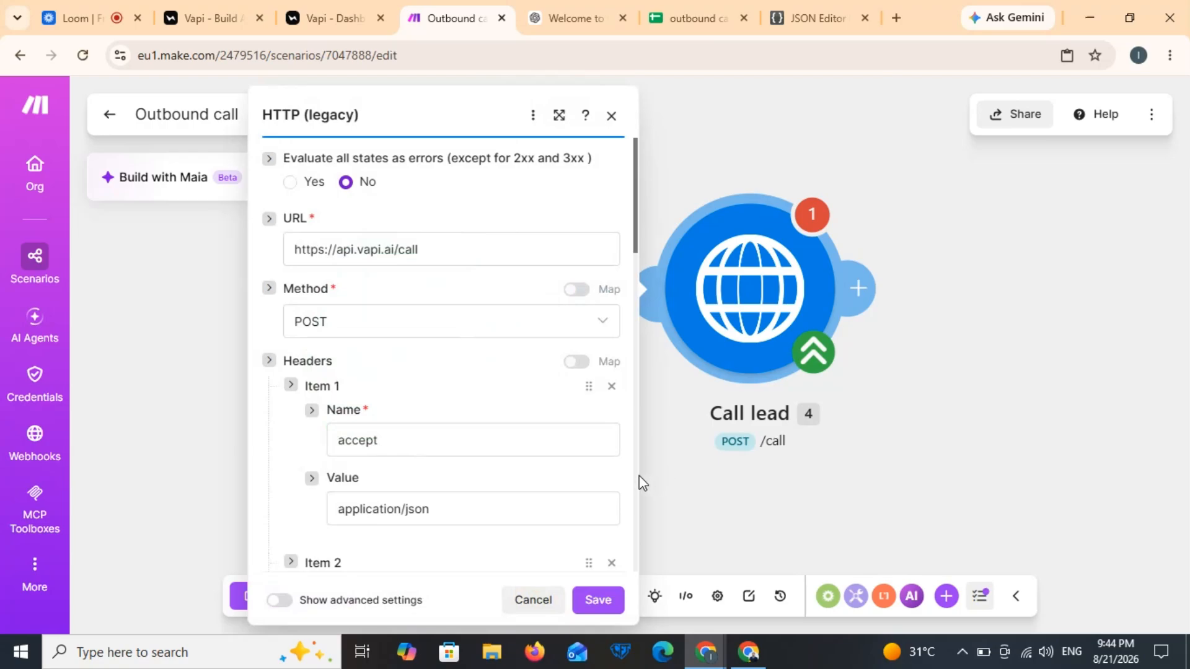
pyautogui.scroll(-15, 640, 482)
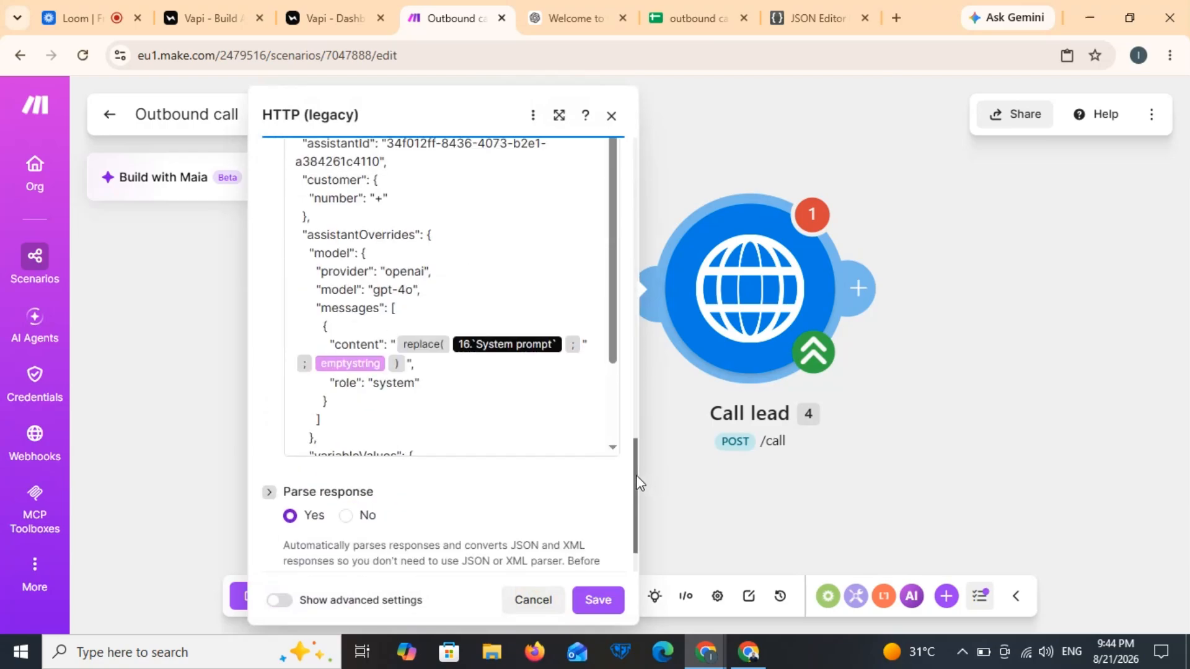
pyautogui.scroll(-3, 613, 433)
pyautogui.click(480, 368)
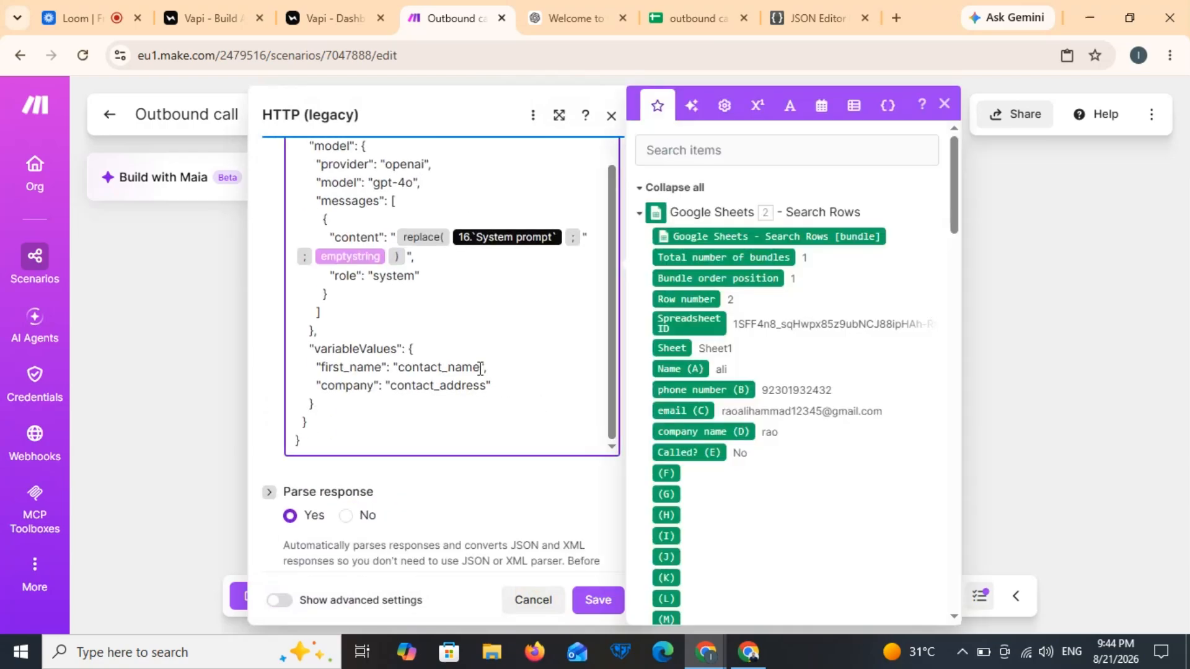
pyautogui.press('BackSpace')
pyautogui.press('BackSpace')
pyautogui.press('BackSpace')
pyautogui.press('BackSpace')
pyautogui.press('BackSpace')
pyautogui.press('BackSpace')
pyautogui.press('BackSpace')
pyautogui.press('BackSpace')
pyautogui.press('BackSpace')
pyautogui.press('BackSpace')
pyautogui.press('BackSpace')
pyautogui.press('BackSpace')
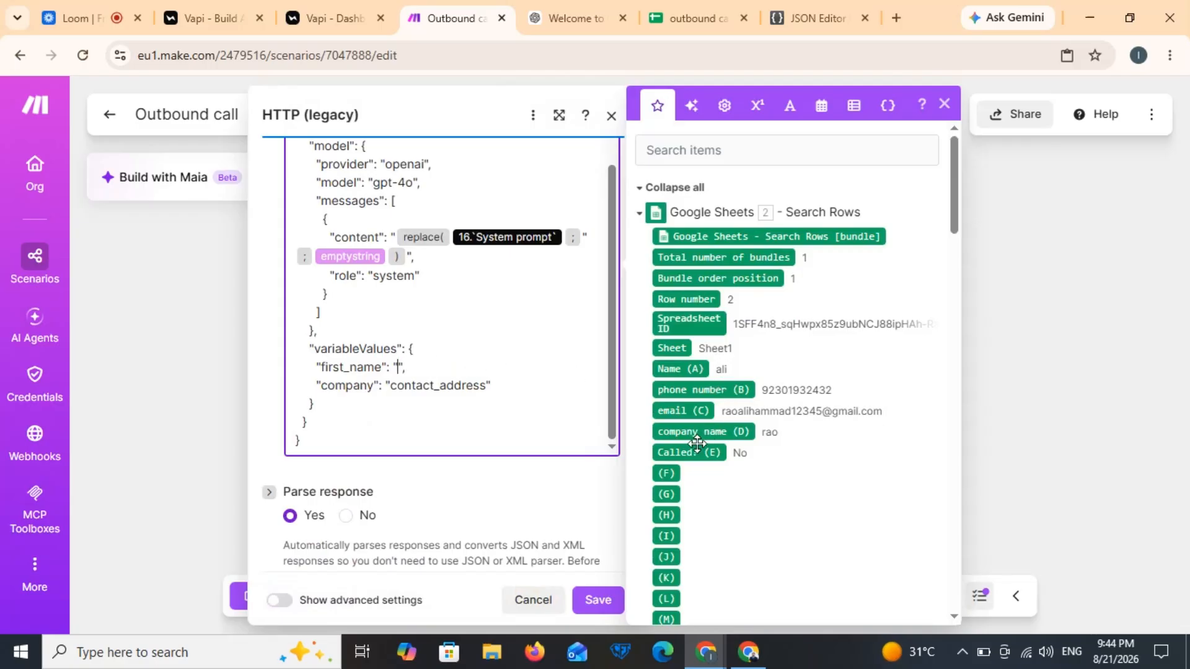
pyautogui.moveTo(685, 369); pyautogui.dragTo(514, 369)
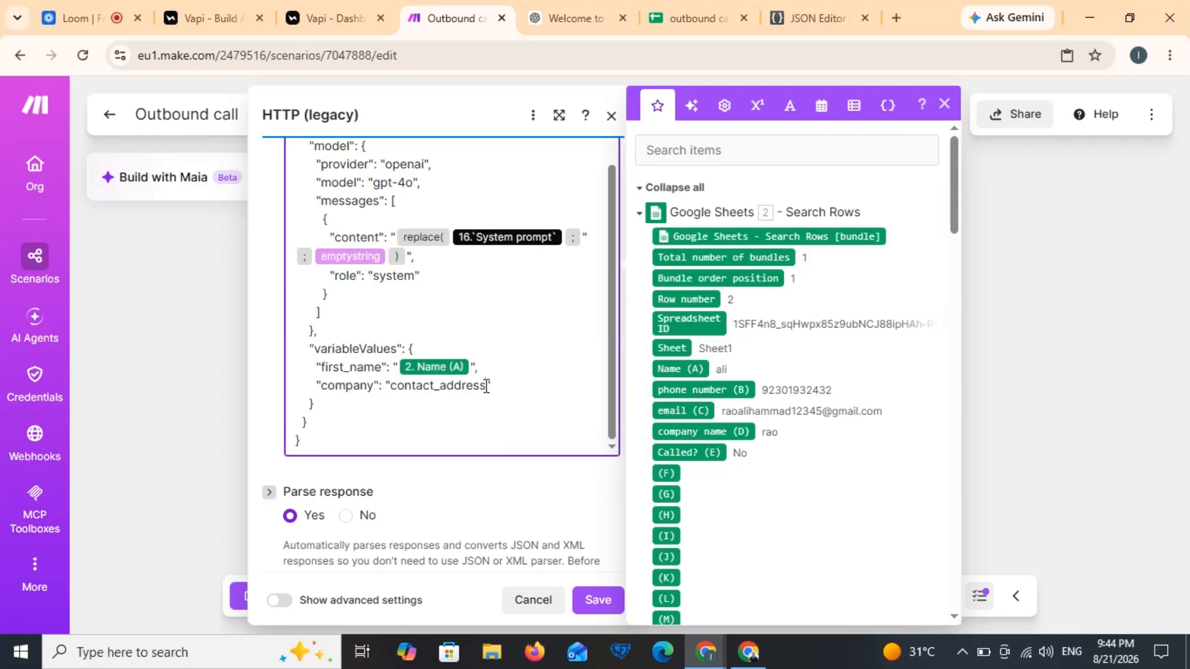
pyautogui.press('BackSpace')
pyautogui.press('BackSpace')
pyautogui.press('BackSpace')
pyautogui.press('BackSpace')
pyautogui.press('BackSpace')
pyautogui.press('BackSpace')
pyautogui.press('BackSpace')
pyautogui.press('BackSpace')
pyautogui.press('BackSpace')
pyautogui.press('BackSpace')
pyautogui.press('BackSpace')
pyautogui.press('BackSpace')
pyautogui.press('BackSpace')
pyautogui.scroll(5, 384, 414)
pyautogui.click(384, 414)
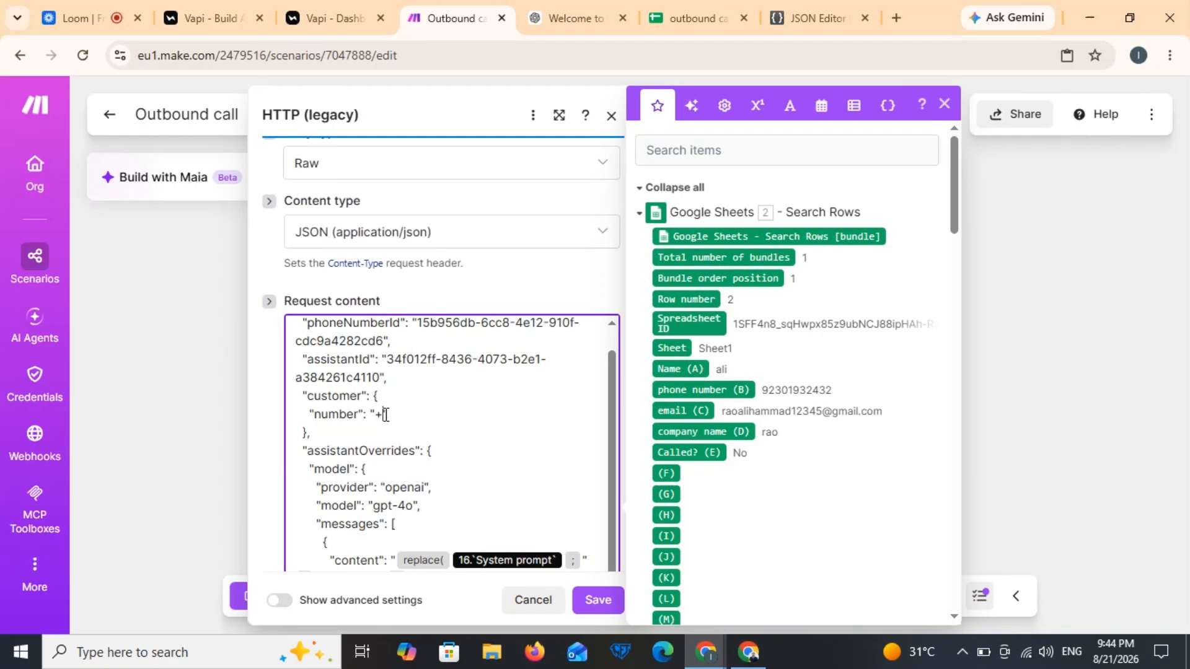
pyautogui.click(695, 391)
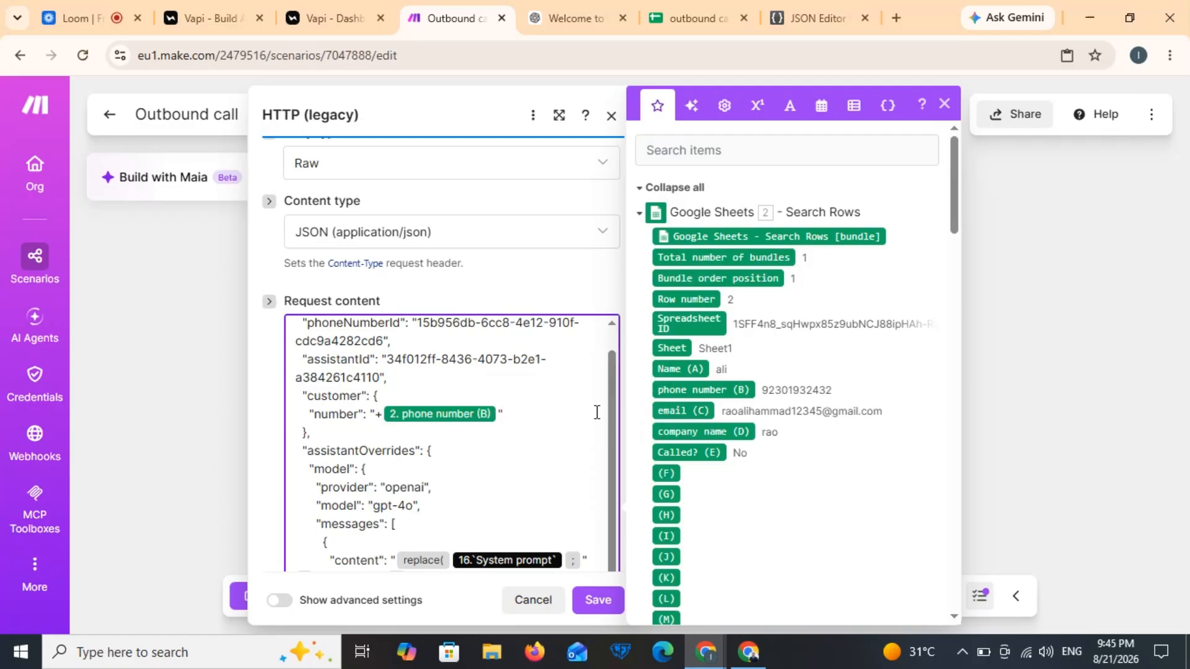
pyautogui.hotkey('ctrl', 'a')
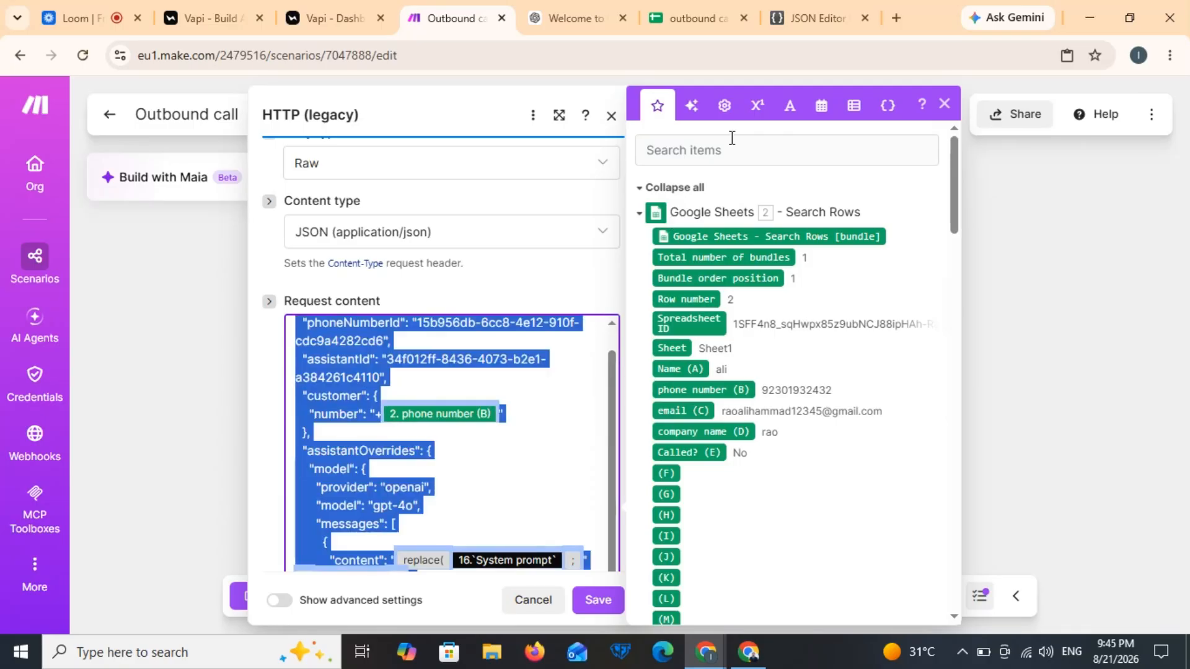
# Step: Paste the Call lead request body into JSON Editor Online, delete its model block, and select the cleaned JSON
pyautogui.click(829, 15)
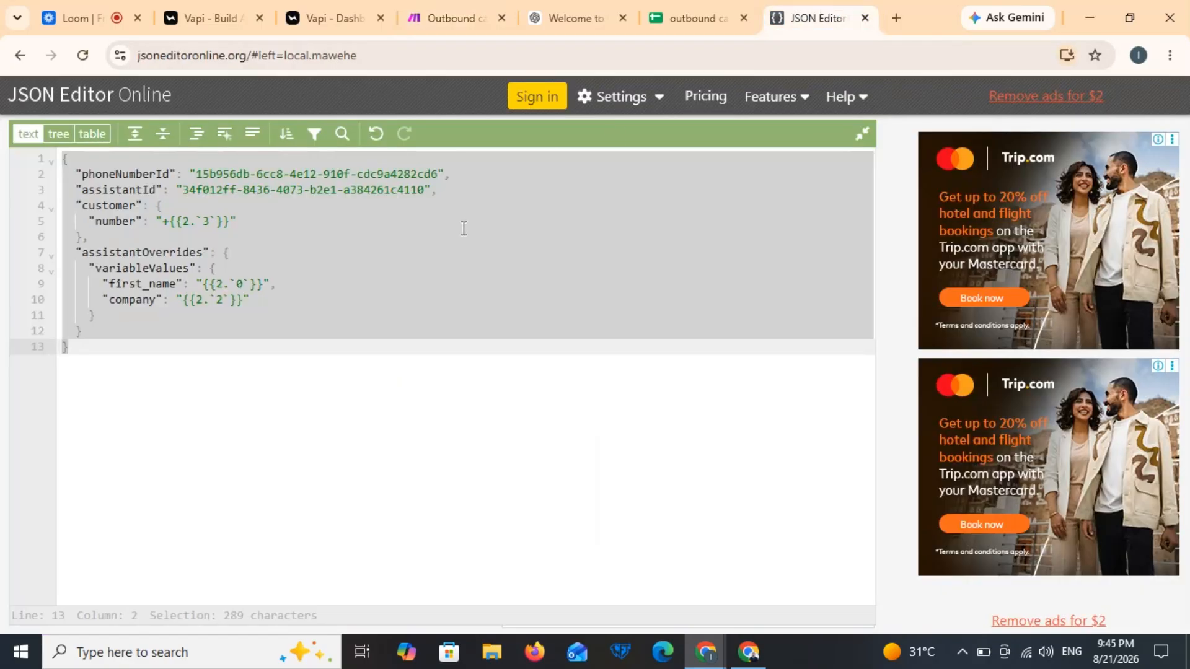
pyautogui.write('{   "phoneNumberId": "15b956db-6cc8-4e12-910f-cdc9a4282cd6",   "assistantId": "34f012ff-8436-4073-b2e1-a384261c4110",   "customer": {     "number": "+{{2.`1`}}"   },   "assistantOverrides": {     "model": {       "provider": "openai",       "model": "gpt-4o",       "messages": [         {           "content": "{{replace(16.`System prompt`; """; emptystring)}}",           "role": "system"         }       ]     },     "variableValues": {       "first_name": "{{2.`0`}}",       "company": "{{2.`3`}}"     }   } }')
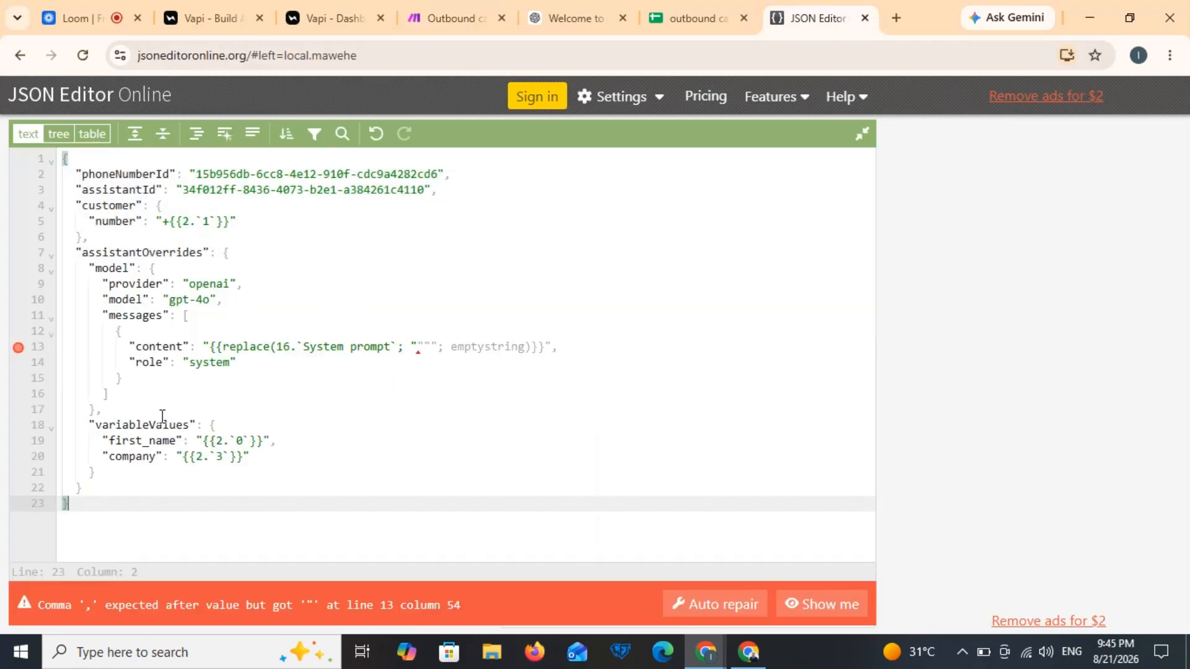
pyautogui.click(51, 270)
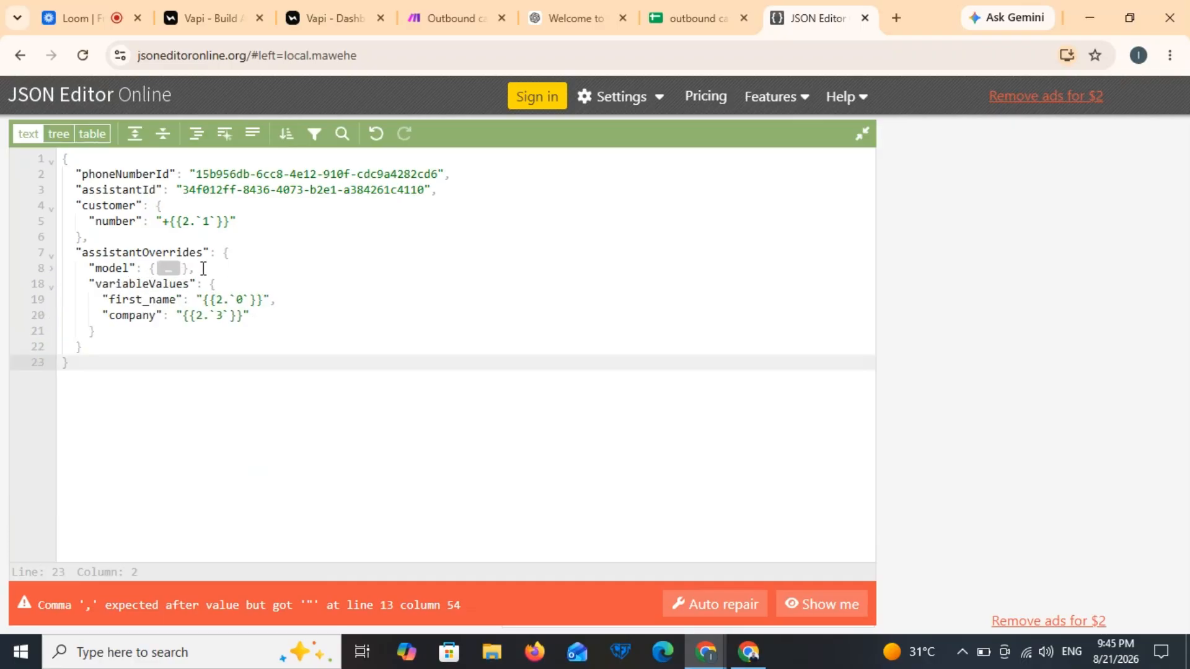
pyautogui.moveTo(205, 268); pyautogui.dragTo(91, 268)
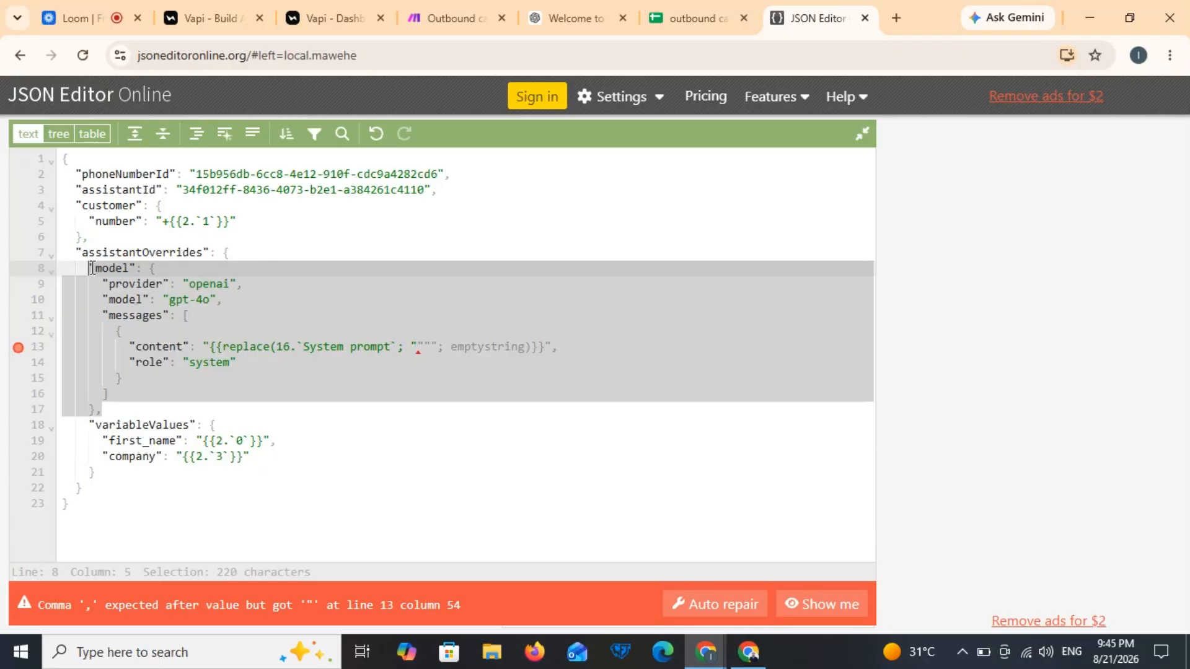
pyautogui.press('BackSpace')
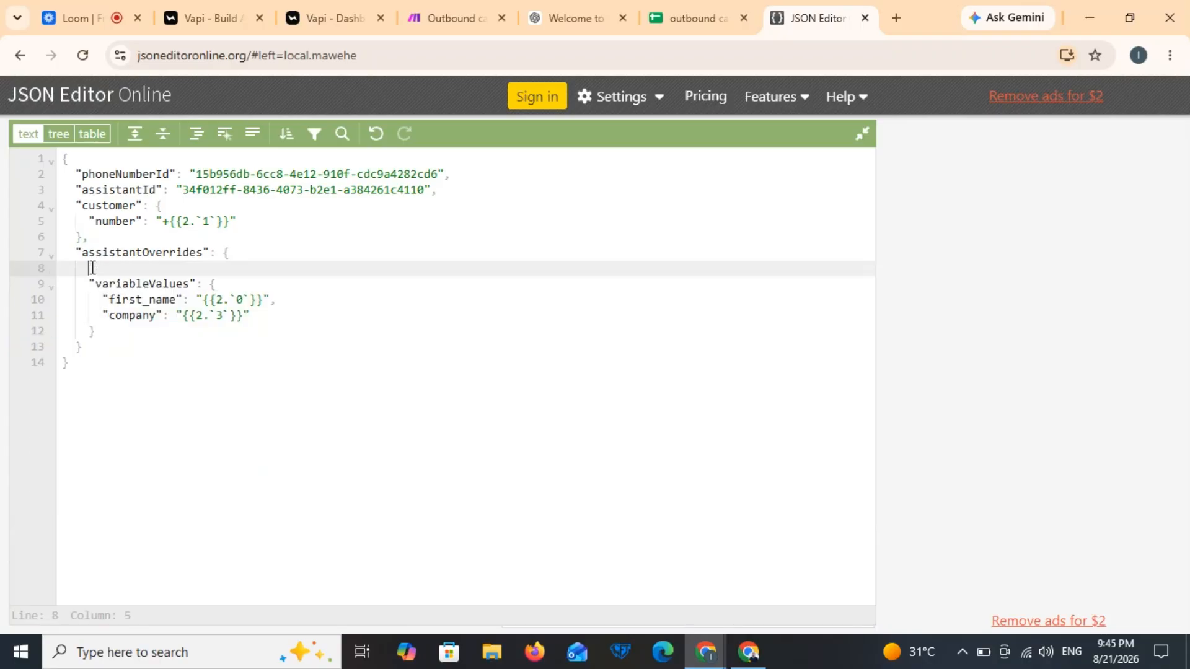
pyautogui.press('BackSpace')
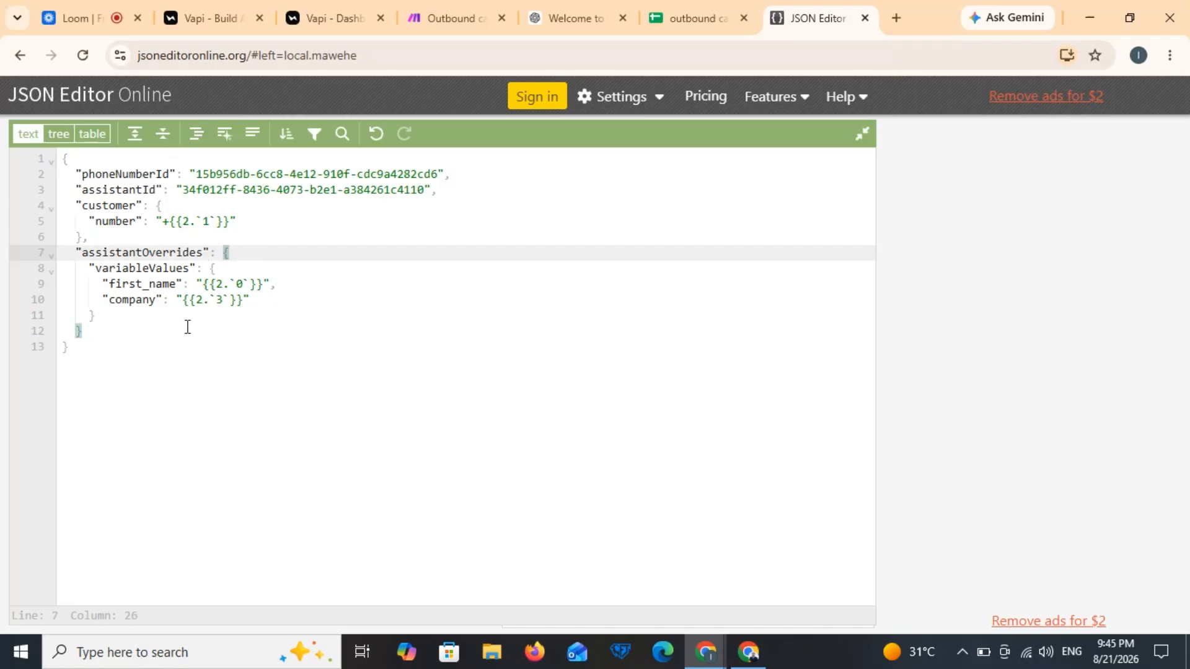
pyautogui.hotkey('ctrl', 'a')
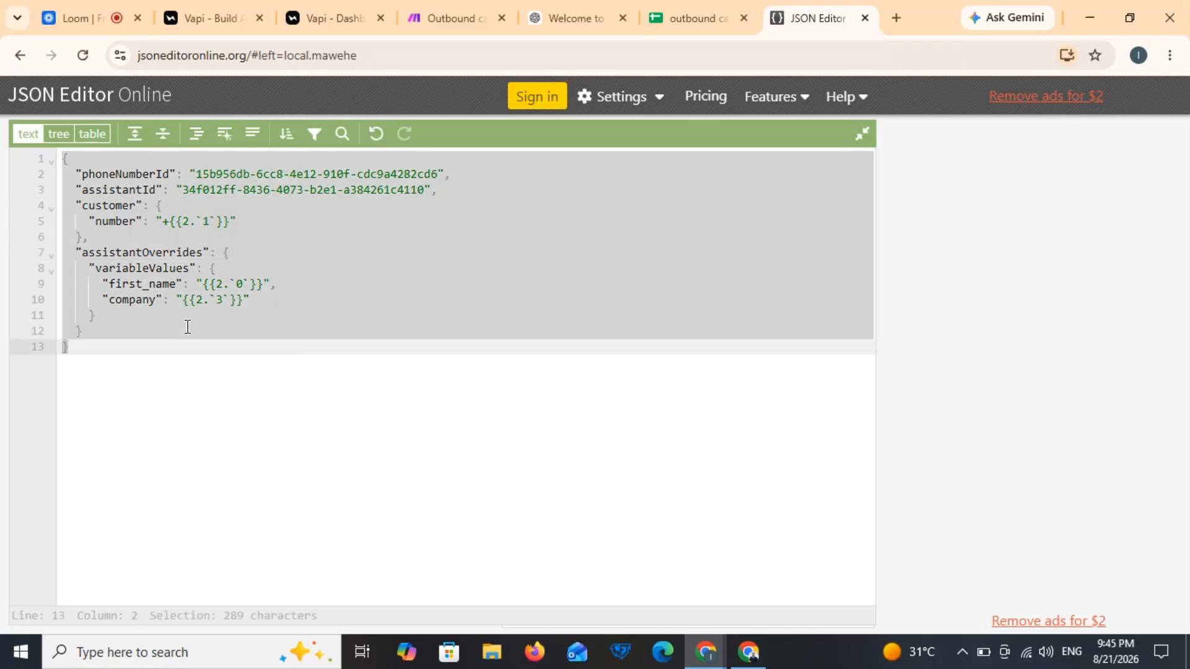
# Step: Save Call lead with only first_name and company variableValues overrides, then add a module after it
pyautogui.click(453, 4)
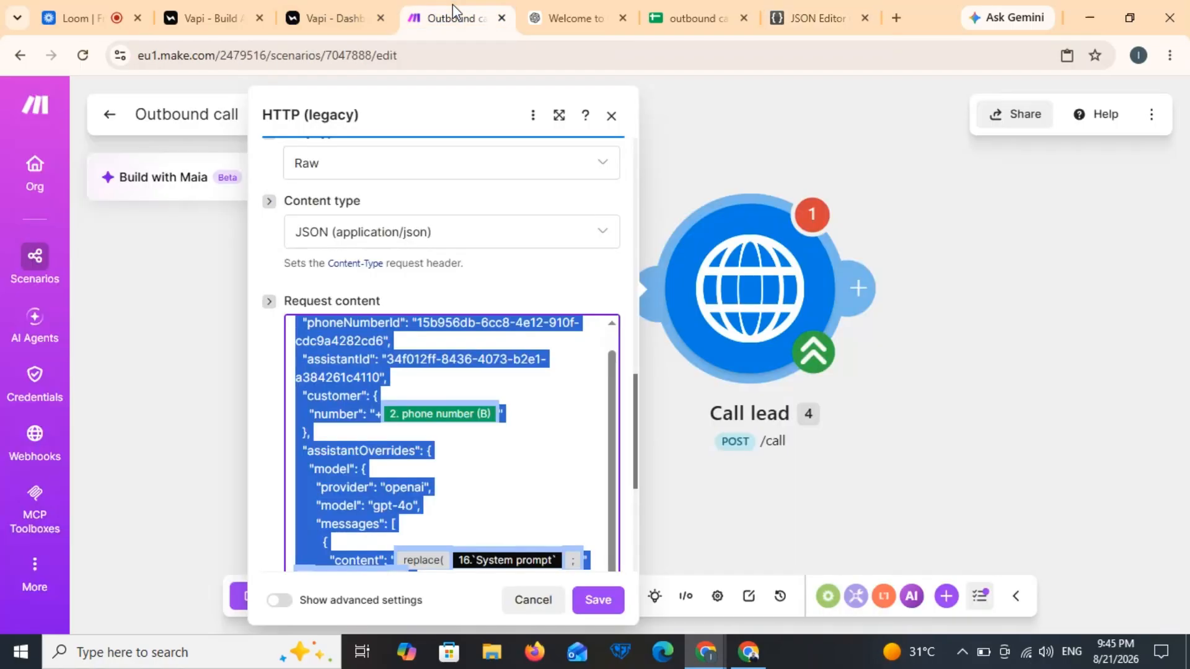
pyautogui.click(496, 351)
pyautogui.scroll(2, 496, 350)
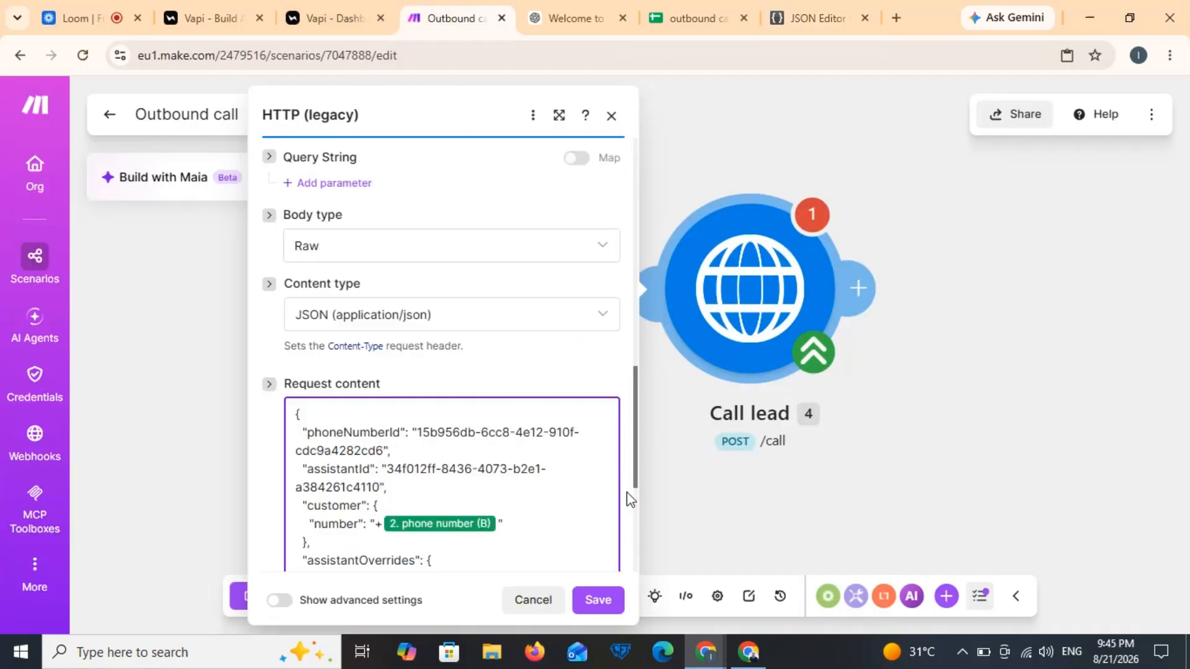
pyautogui.scroll(-5, 635, 506)
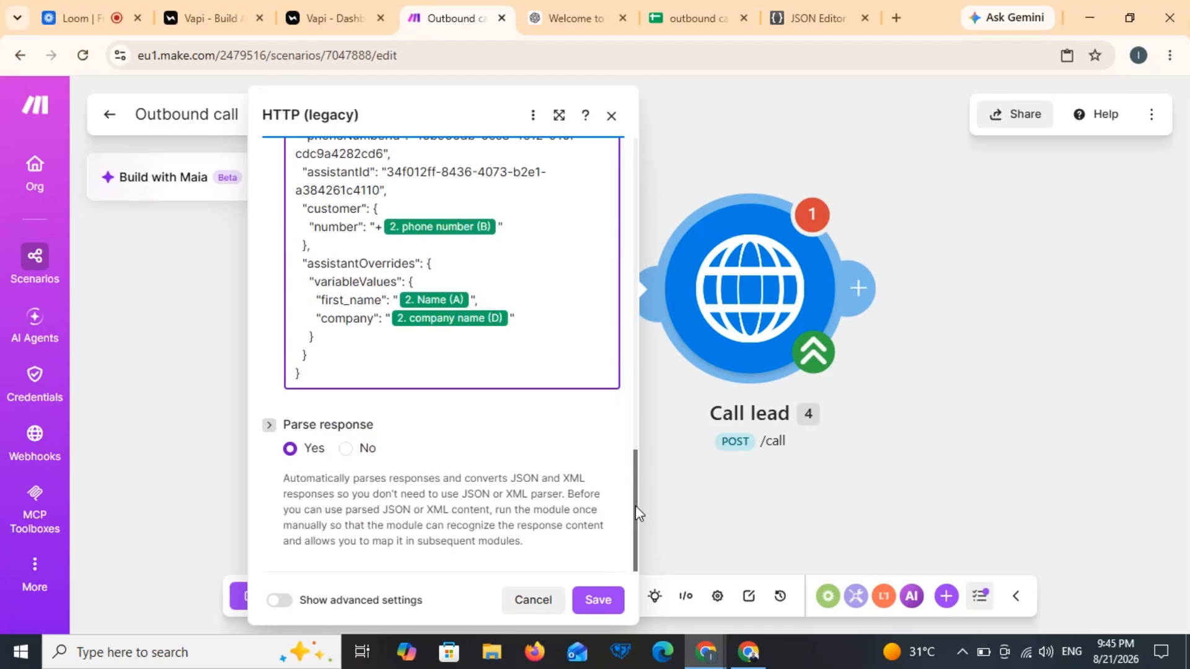
pyautogui.click(597, 600)
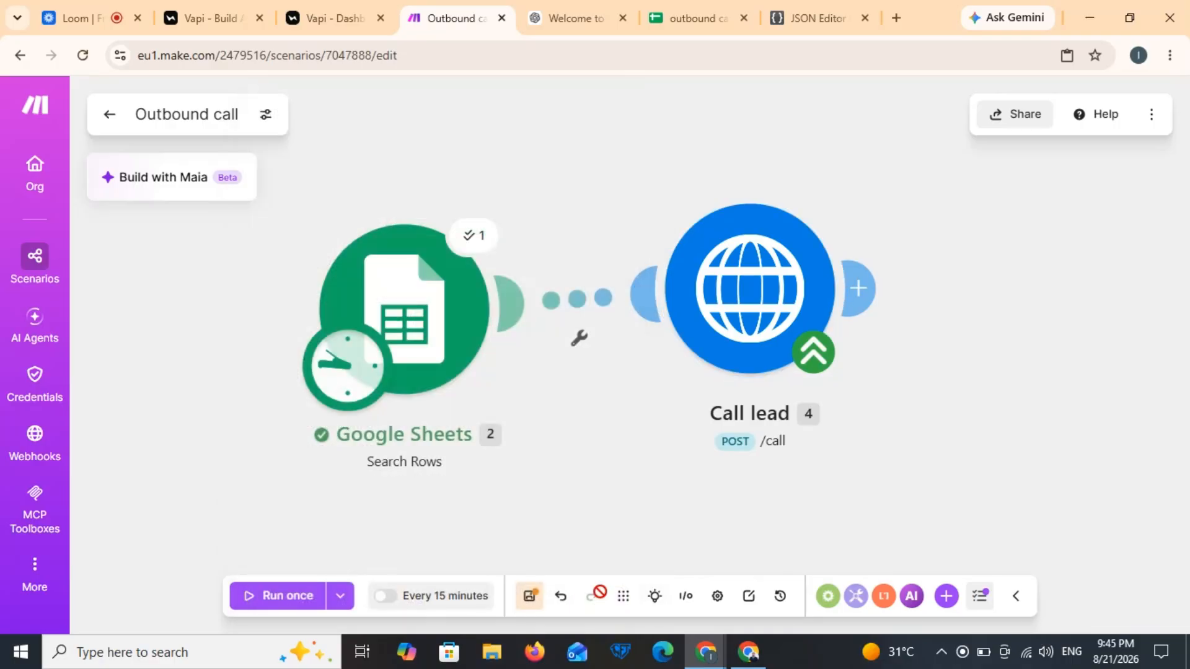
pyautogui.click(868, 304)
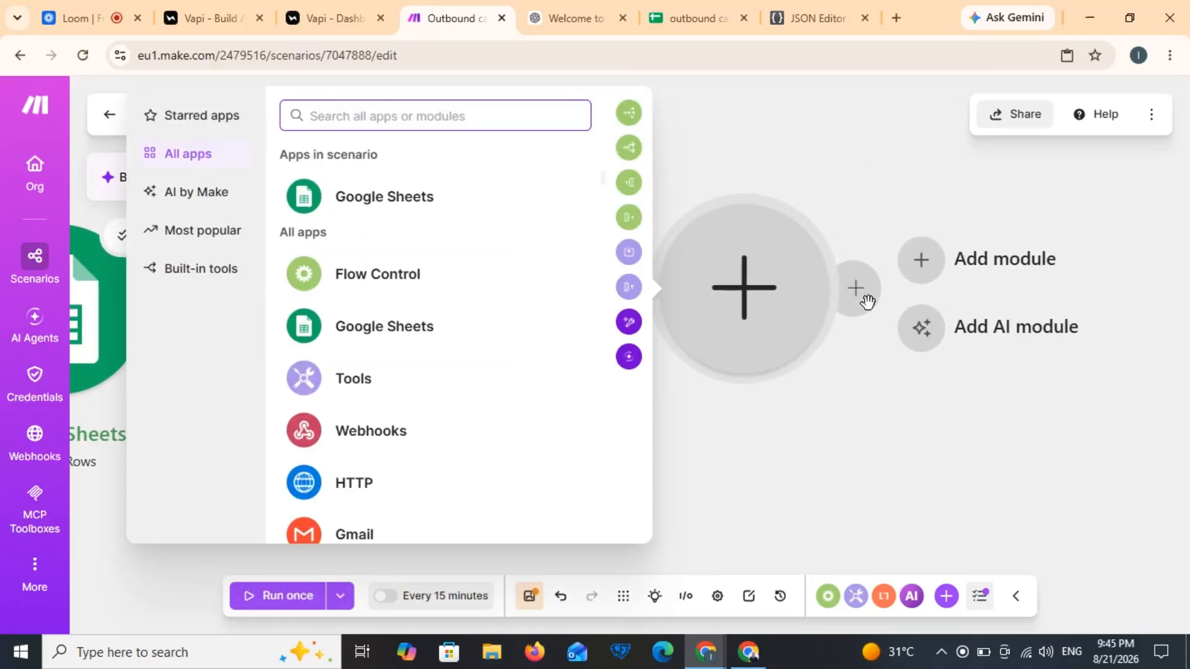
# Step: Add a Google Sheets Update a Row module on the outbound call spreadsheet's Sheet1
pyautogui.click(470, 193)
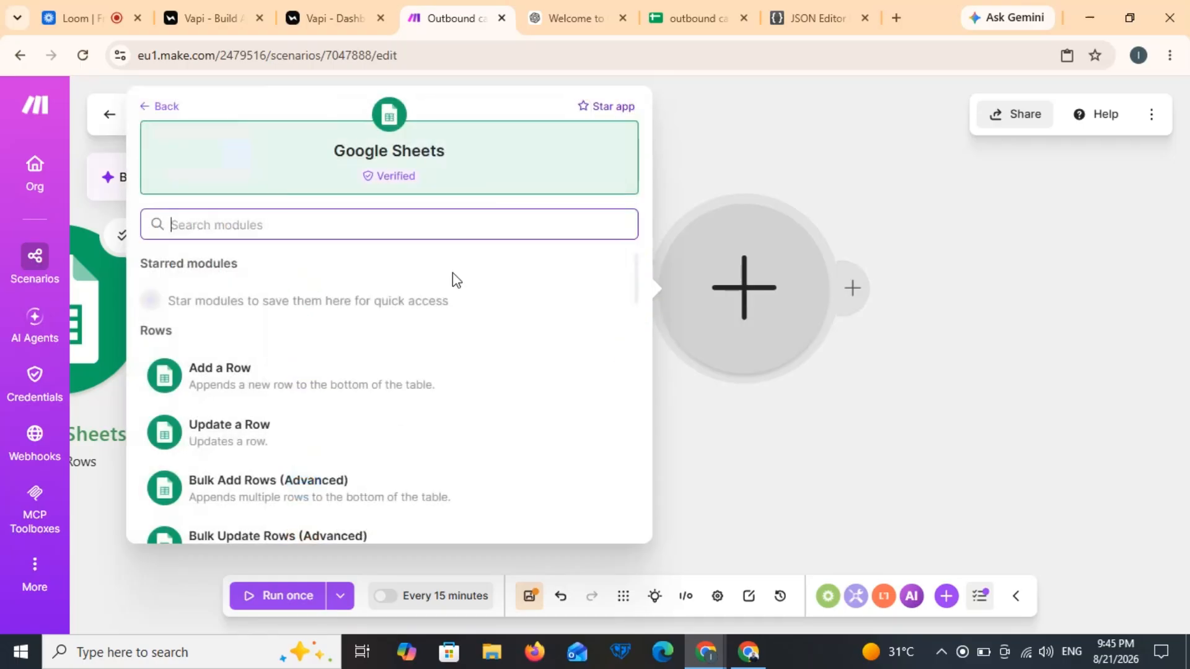
pyautogui.click(292, 429)
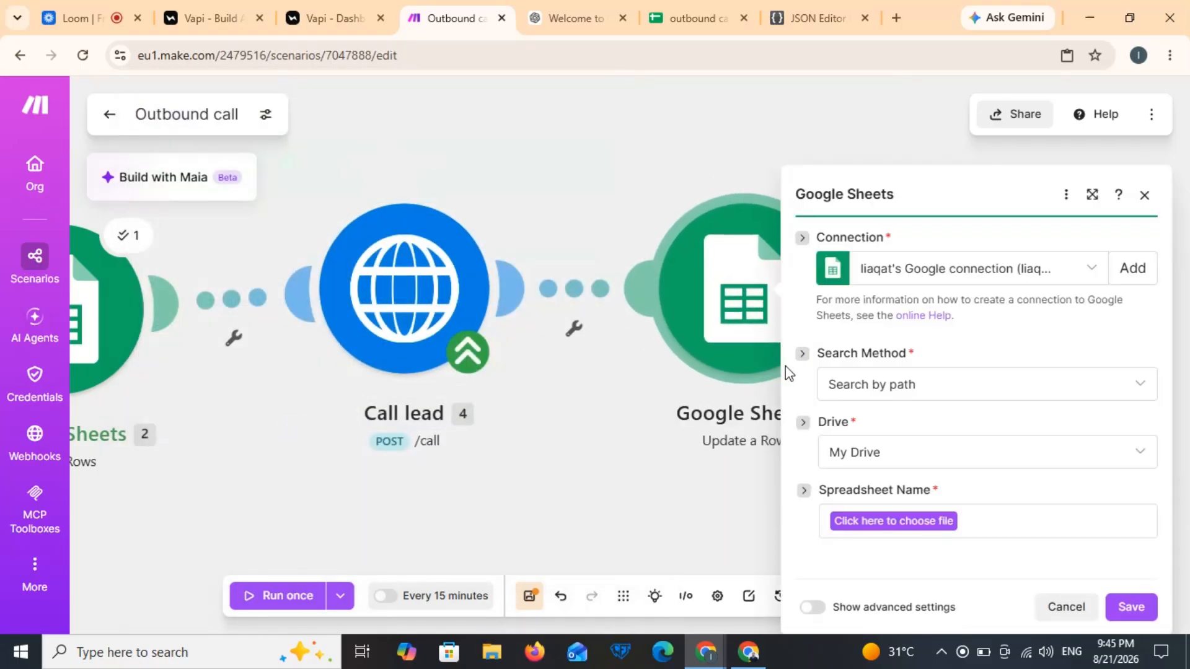
pyautogui.click(871, 453)
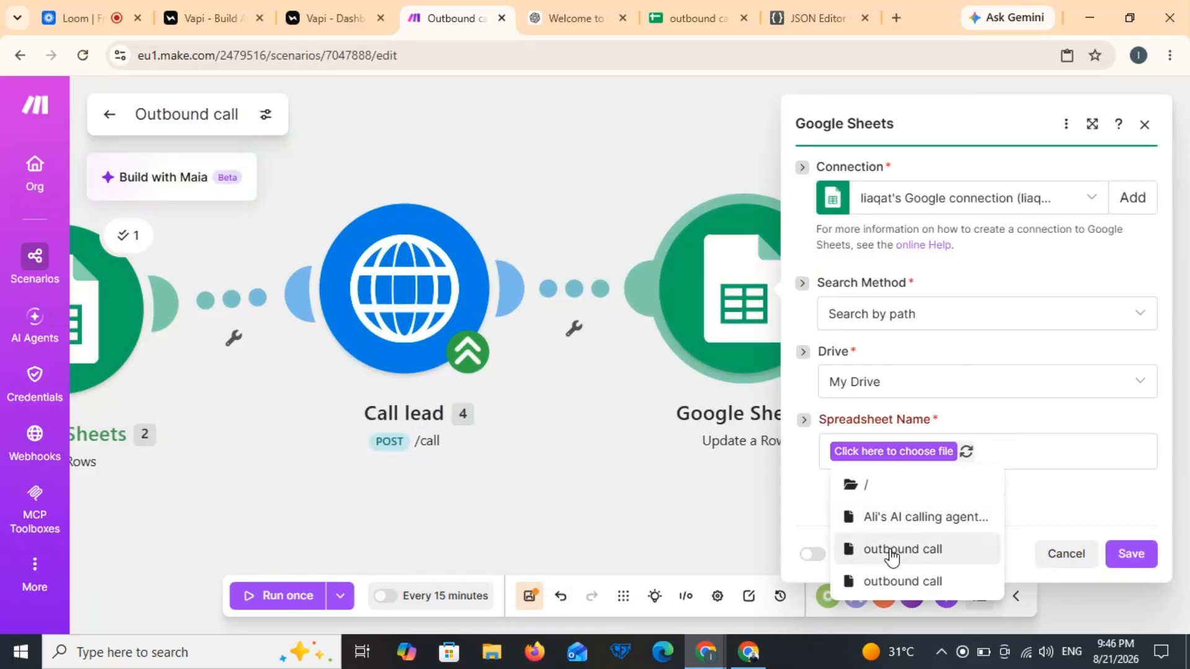
pyautogui.click(891, 550)
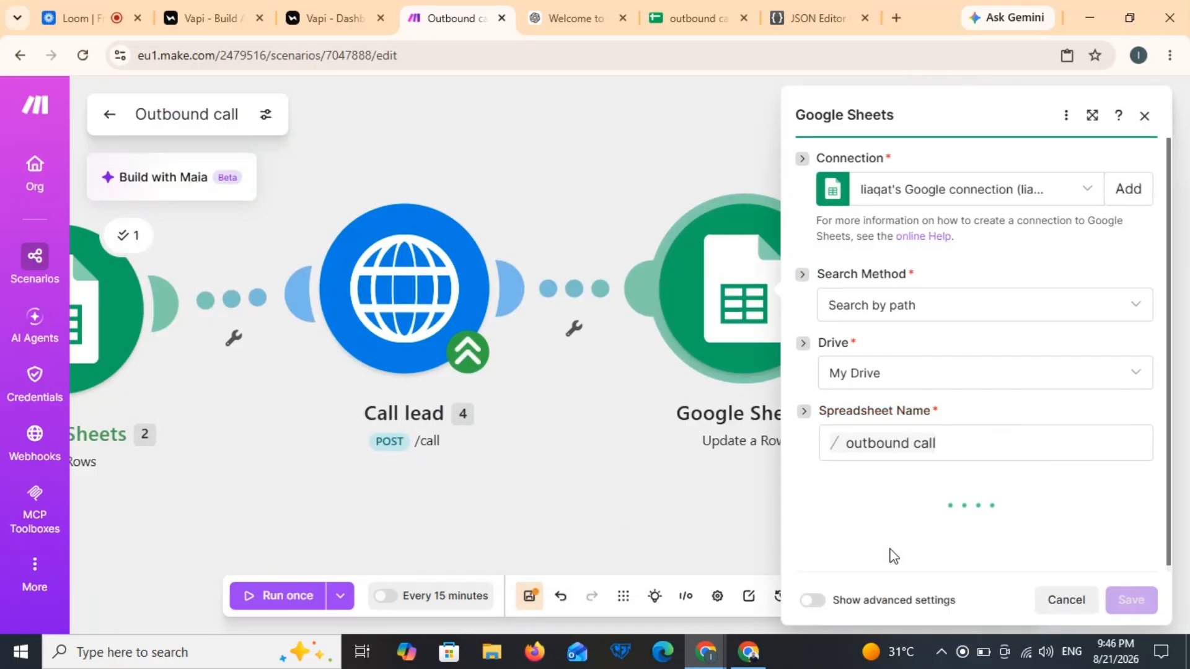
pyautogui.click(929, 513)
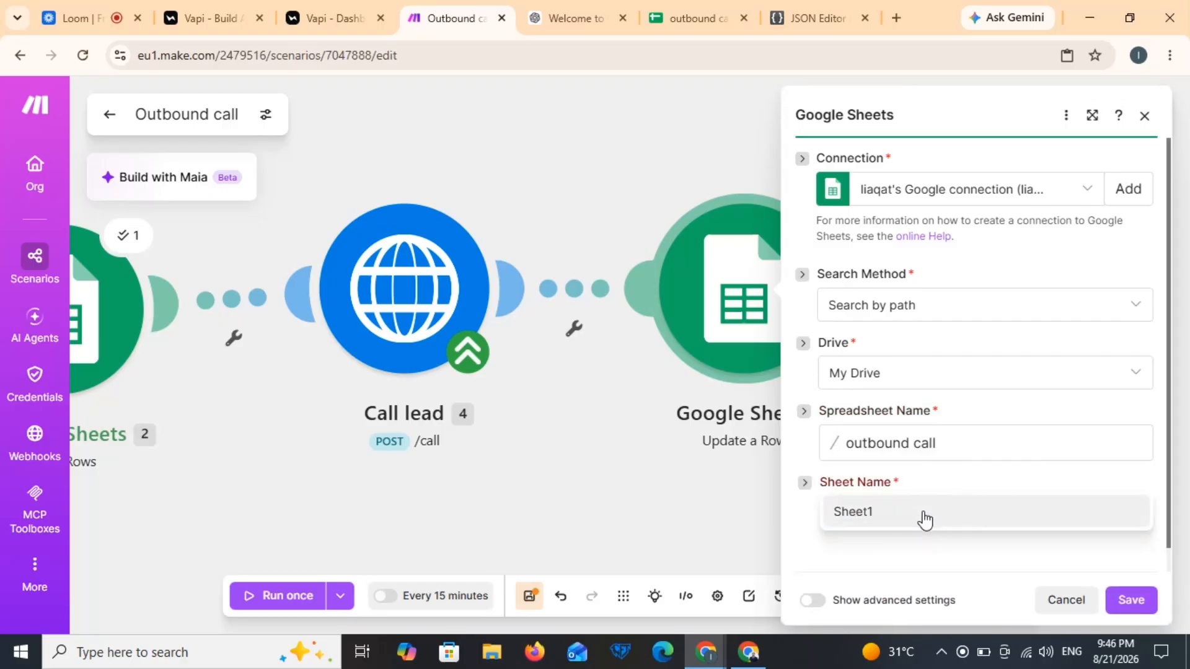
pyautogui.click(925, 518)
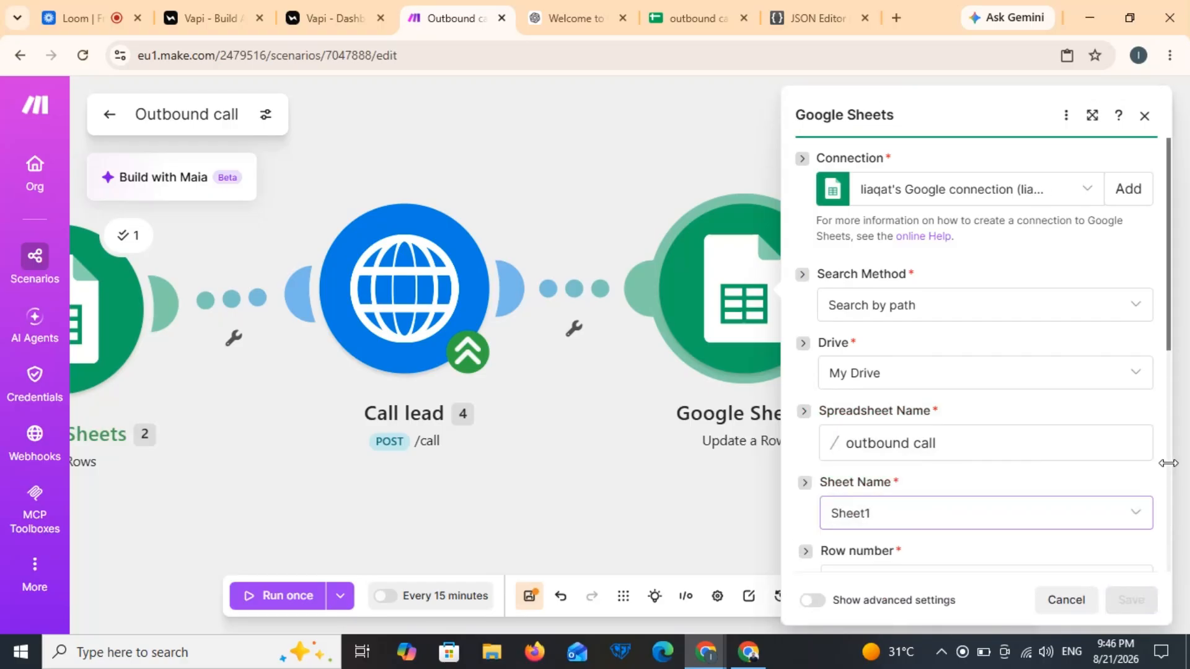
# Step: Map the search's Row number, set Called? (E) to Yes, and save the module
pyautogui.scroll(-6, 1053, 385)
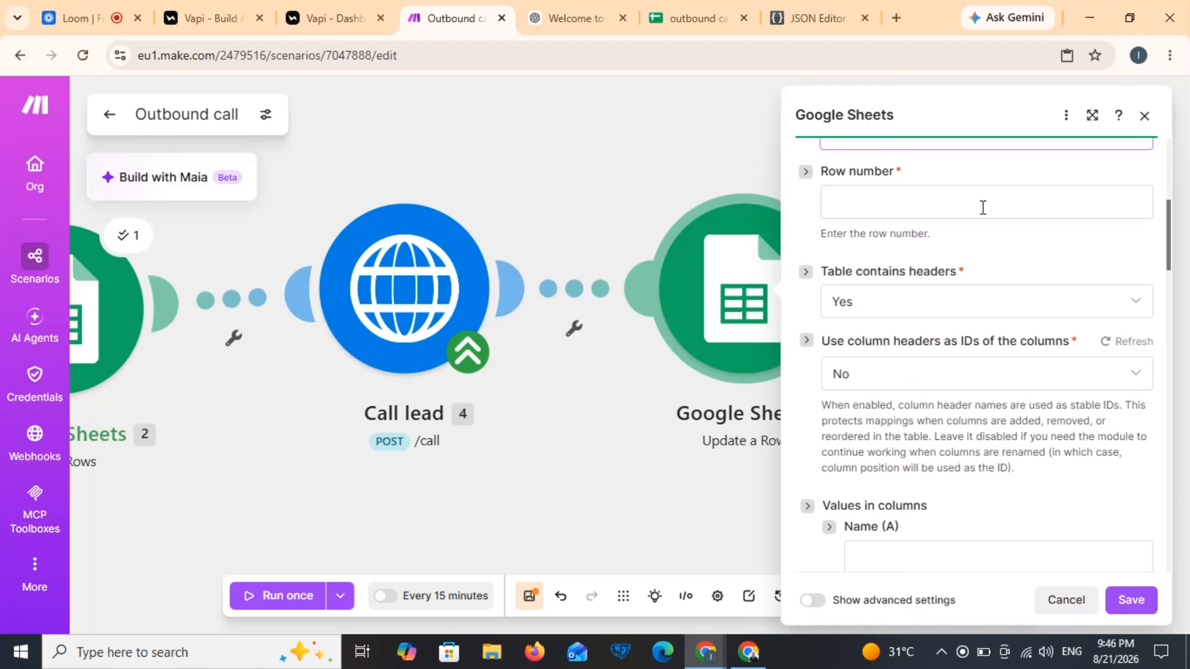
pyautogui.click(982, 208)
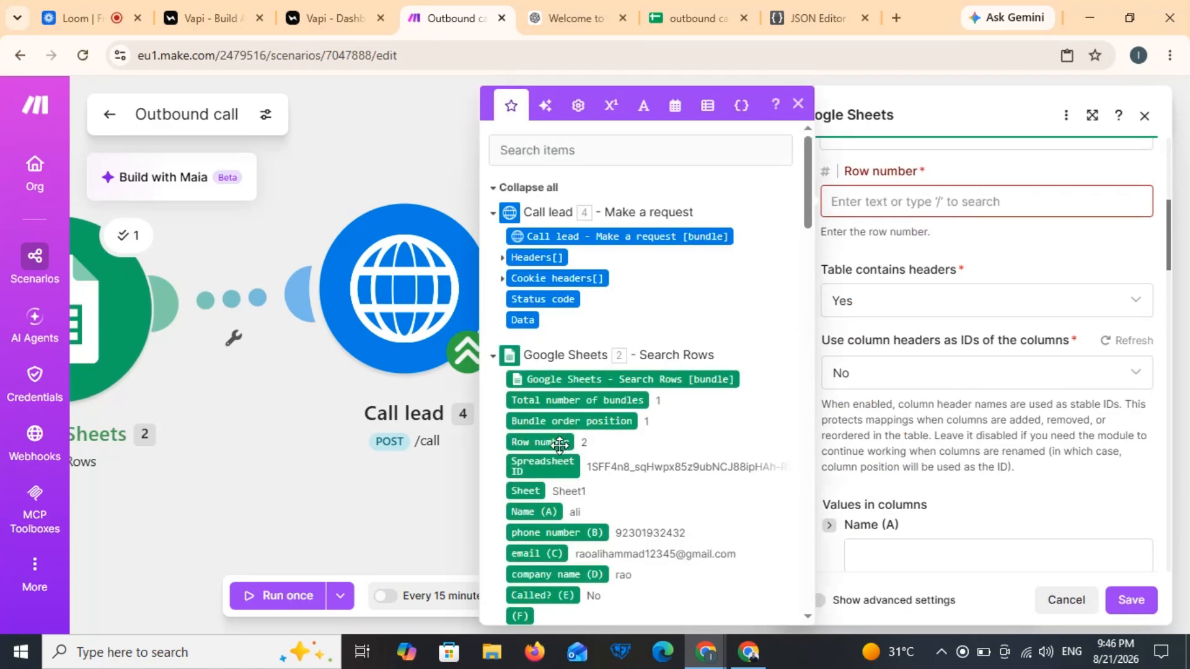
pyautogui.click(560, 443)
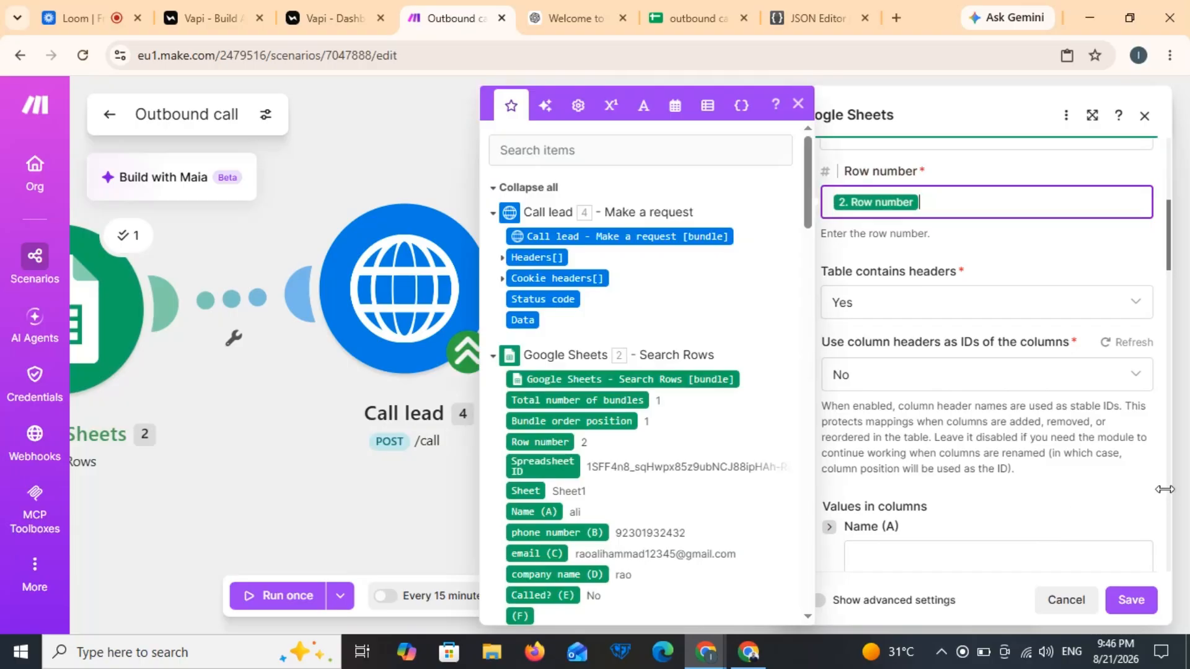
pyautogui.click(1171, 441)
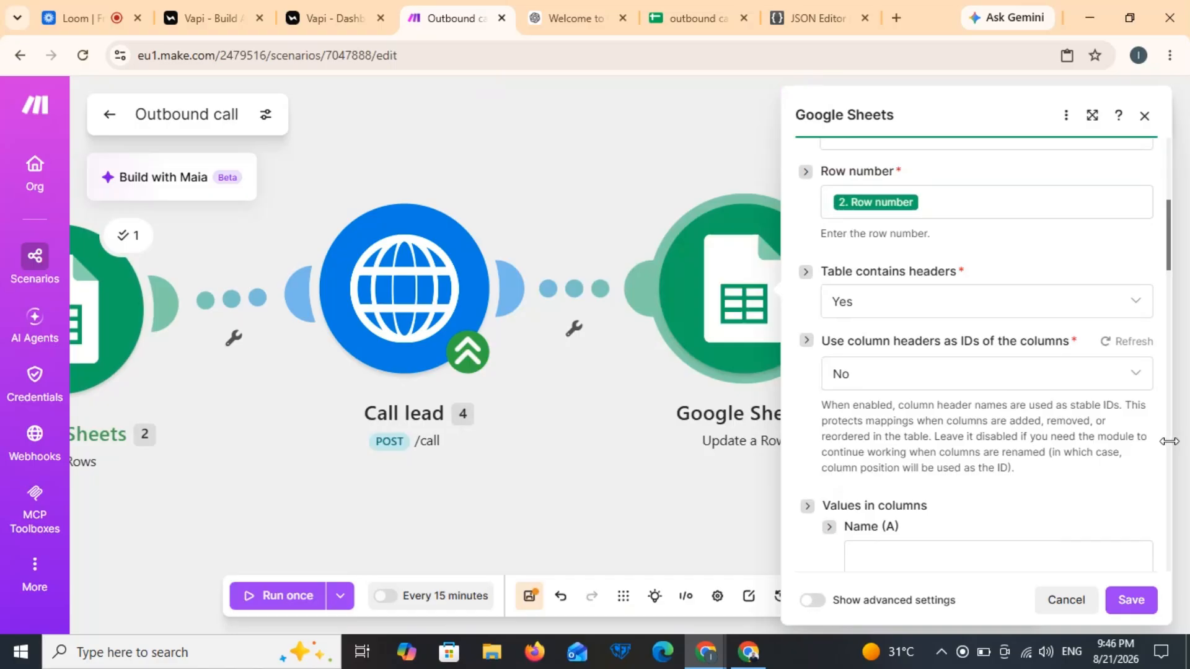
pyautogui.scroll(-5, 1170, 441)
pyautogui.click(900, 462)
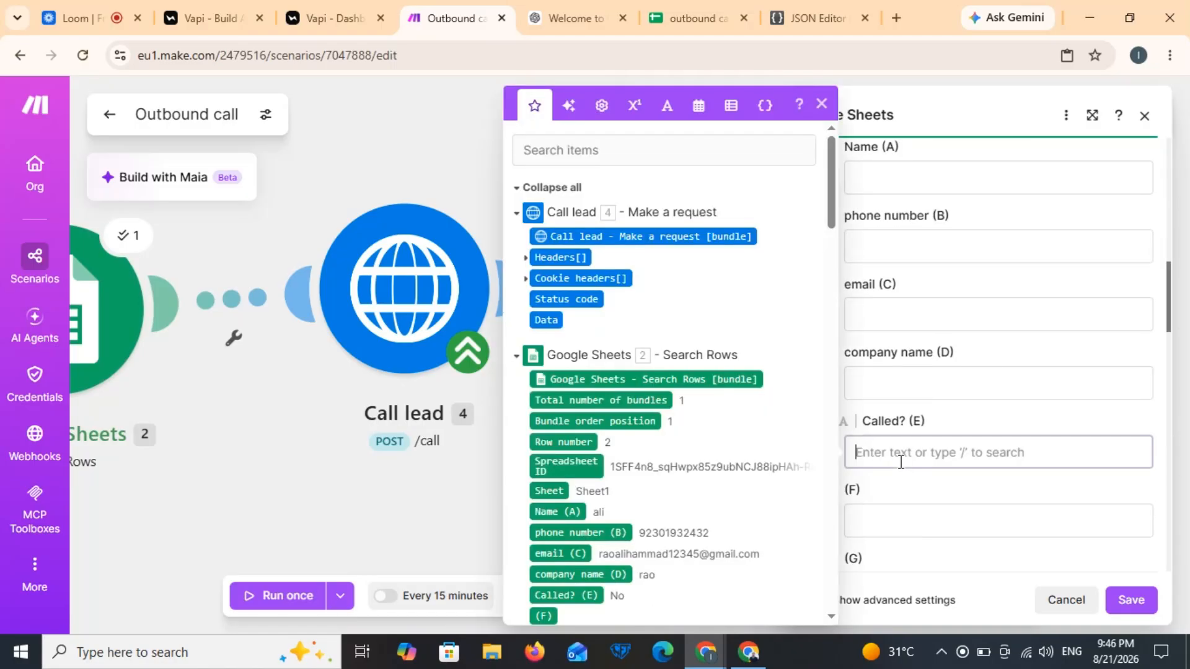
pyautogui.write('Yes')
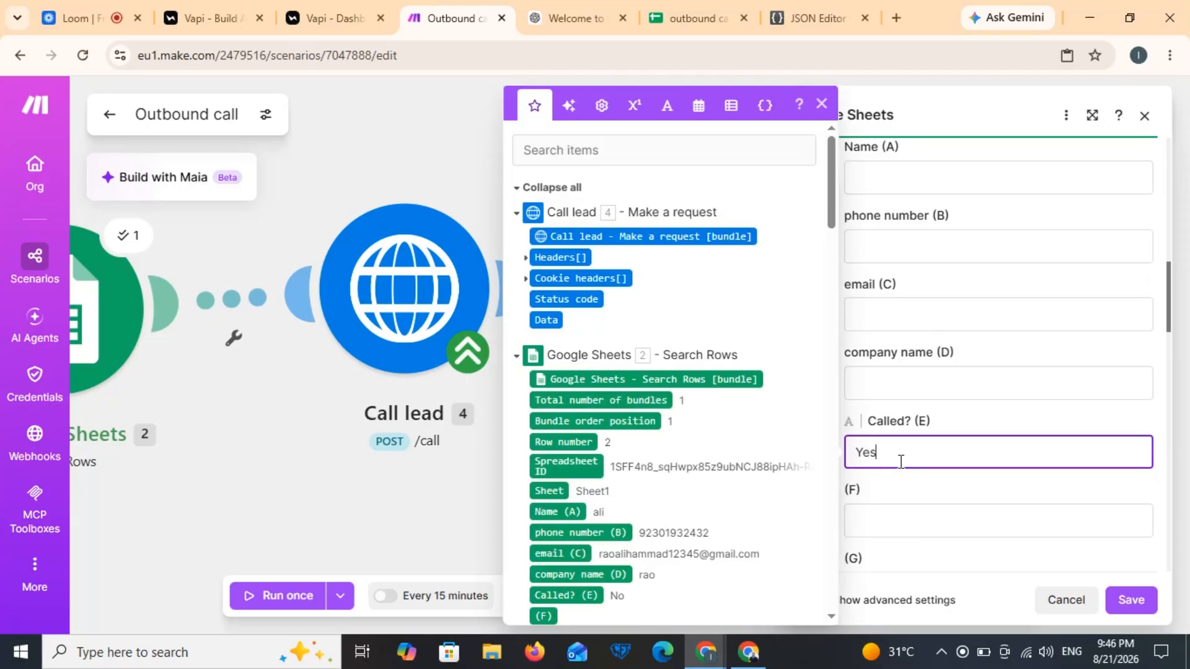
pyautogui.click(1129, 601)
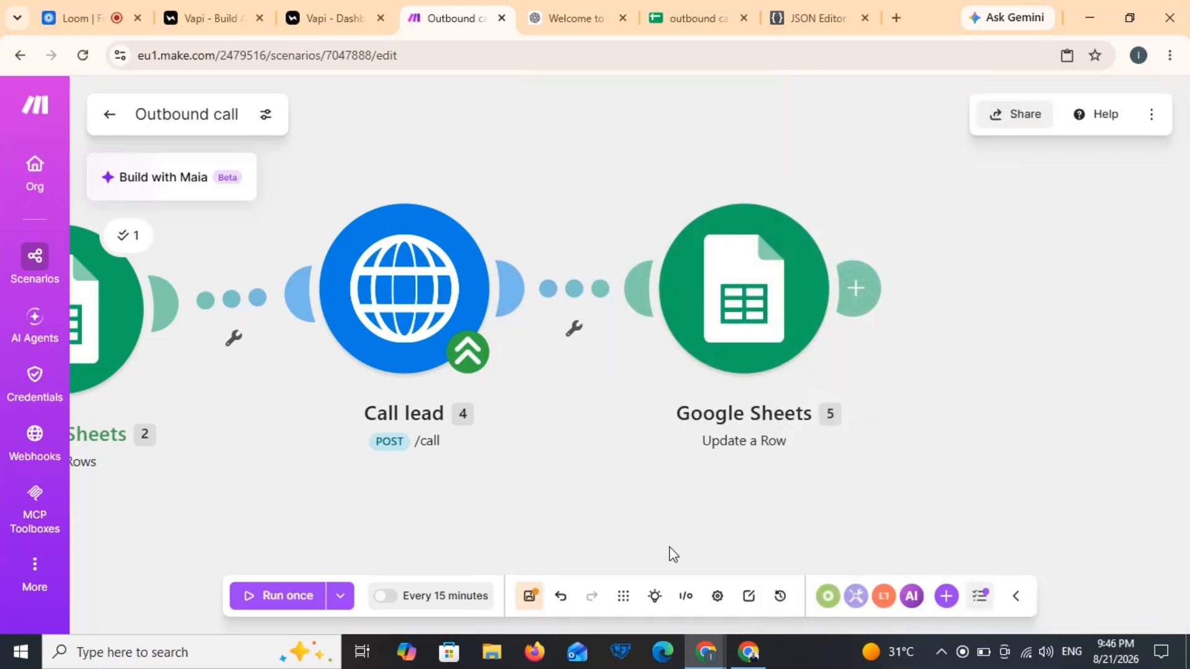
# Step: Save and run the scenario once, then confirm row 2's Called? value now reads Yes
pyautogui.click(529, 596)
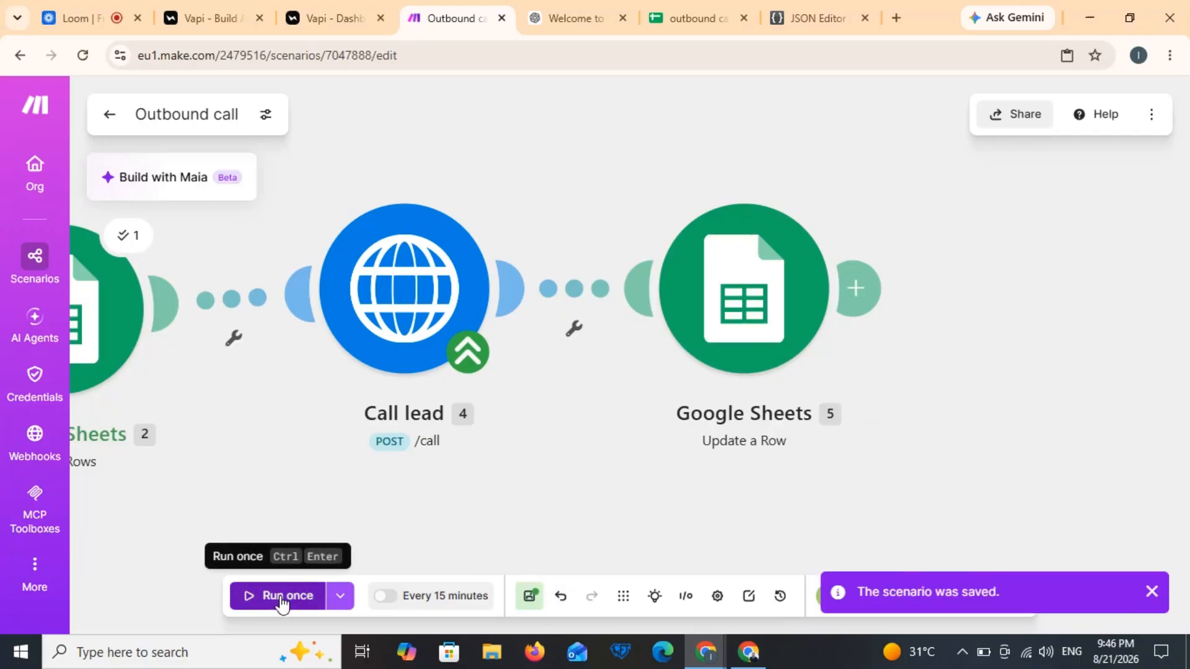
pyautogui.click(282, 596)
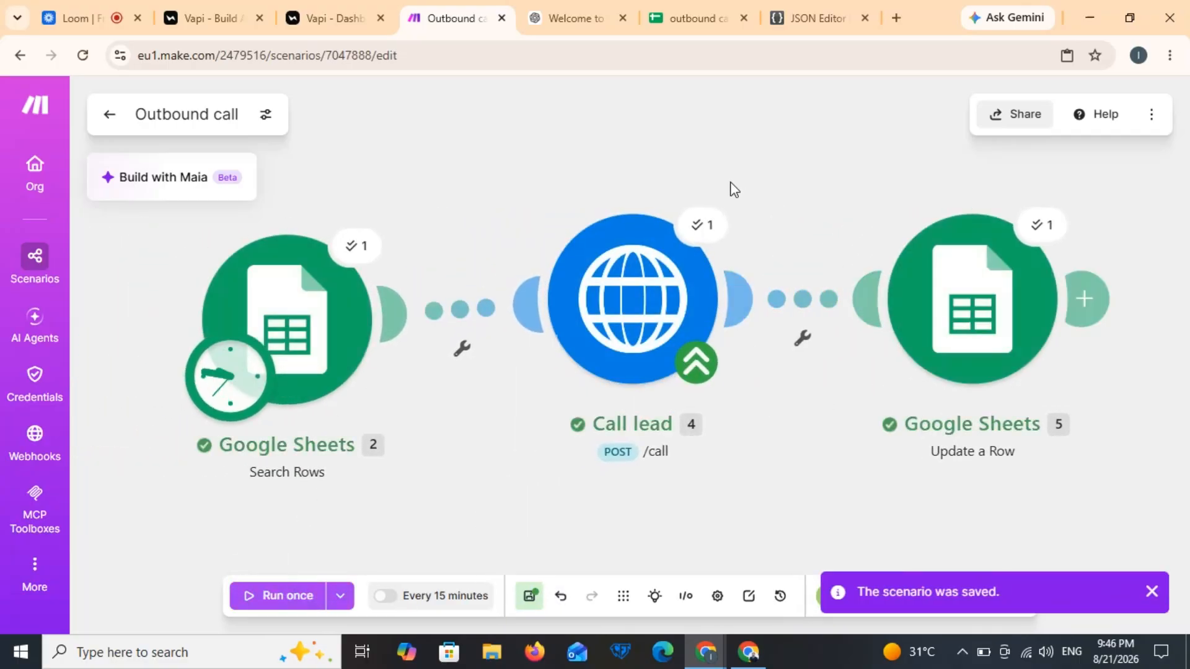
pyautogui.click(705, 23)
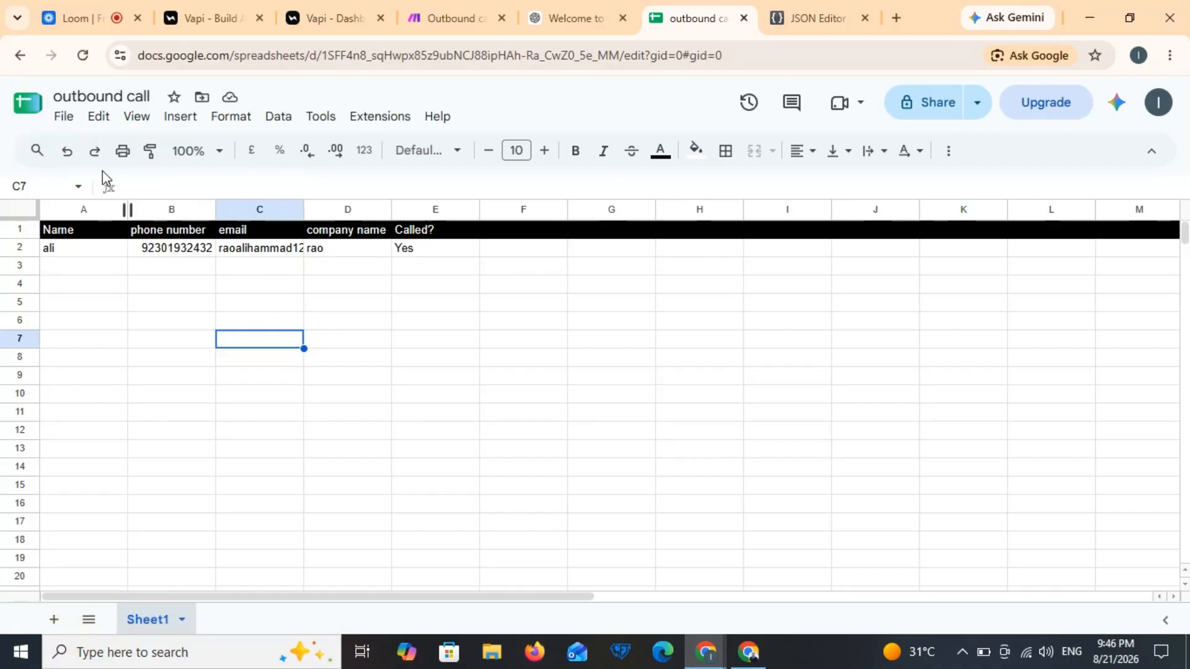
# Step: Create a blank spreadsheet from Sheets home and title it as the AI calling agent end call result
pyautogui.click(38, 115)
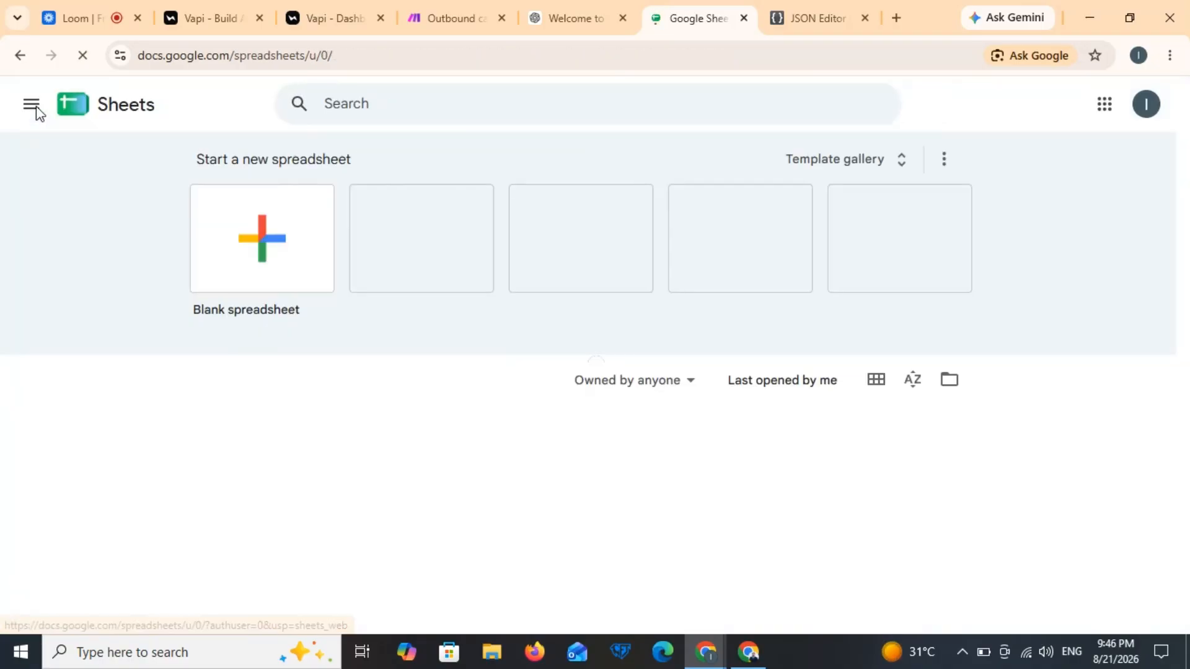
pyautogui.click(236, 206)
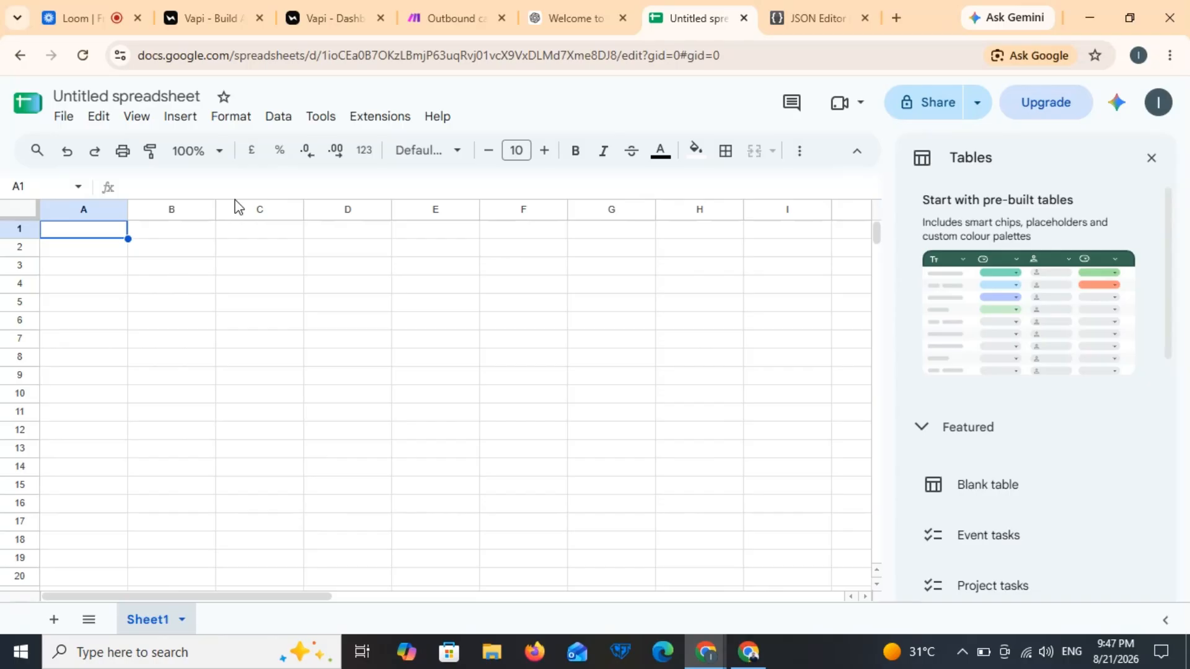
pyautogui.click(200, 96)
pyautogui.press('BackSpace')
pyautogui.press('BackSpace')
pyautogui.press('BackSpace')
pyautogui.press('BackSpace')
pyautogui.press('BackSpace')
pyautogui.press('BackSpace')
pyautogui.press('BackSpace')
pyautogui.press('BackSpace')
pyautogui.press('BackSpace')
pyautogui.press('BackSpace')
pyautogui.press('BackSpace')
pyautogui.press('BackSpace')
pyautogui.press('BackSpace')
pyautogui.press('BackSpace')
pyautogui.press('BackSpace')
pyautogui.press('BackSpace')
pyautogui.press('BackSpace')
pyautogui.press('BackSpace')
pyautogui.press('BackSpace')
pyautogui.press('BackSpace')
pyautogui.write("AIi's ")
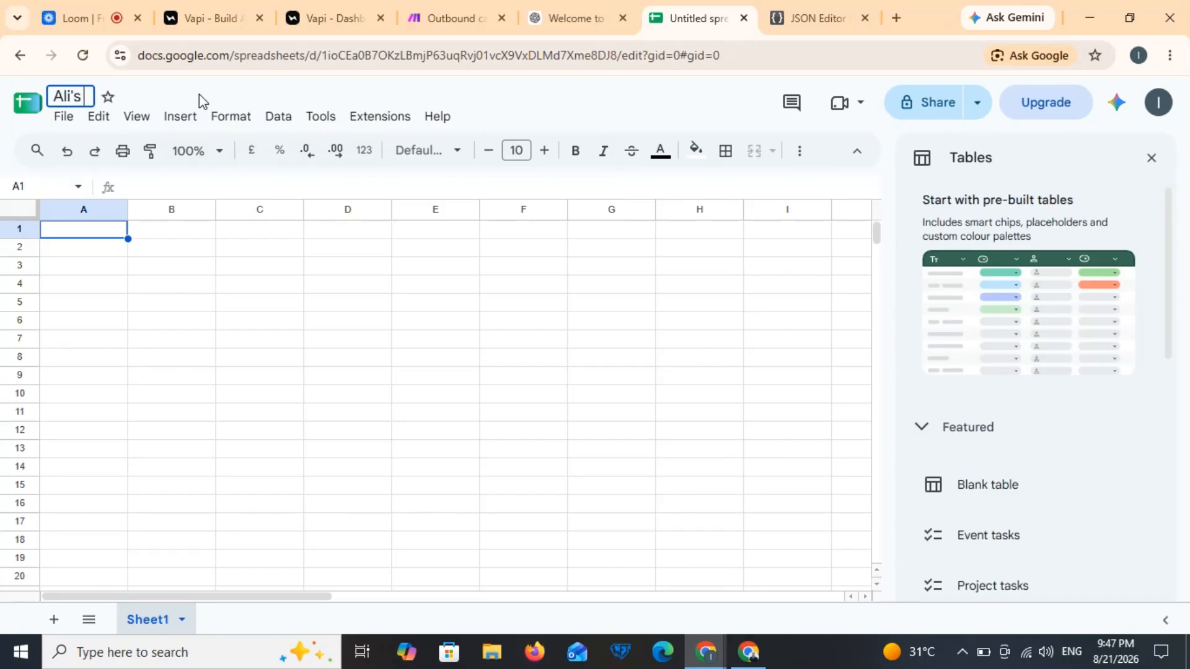
pyautogui.write('AI calling agent end call result')
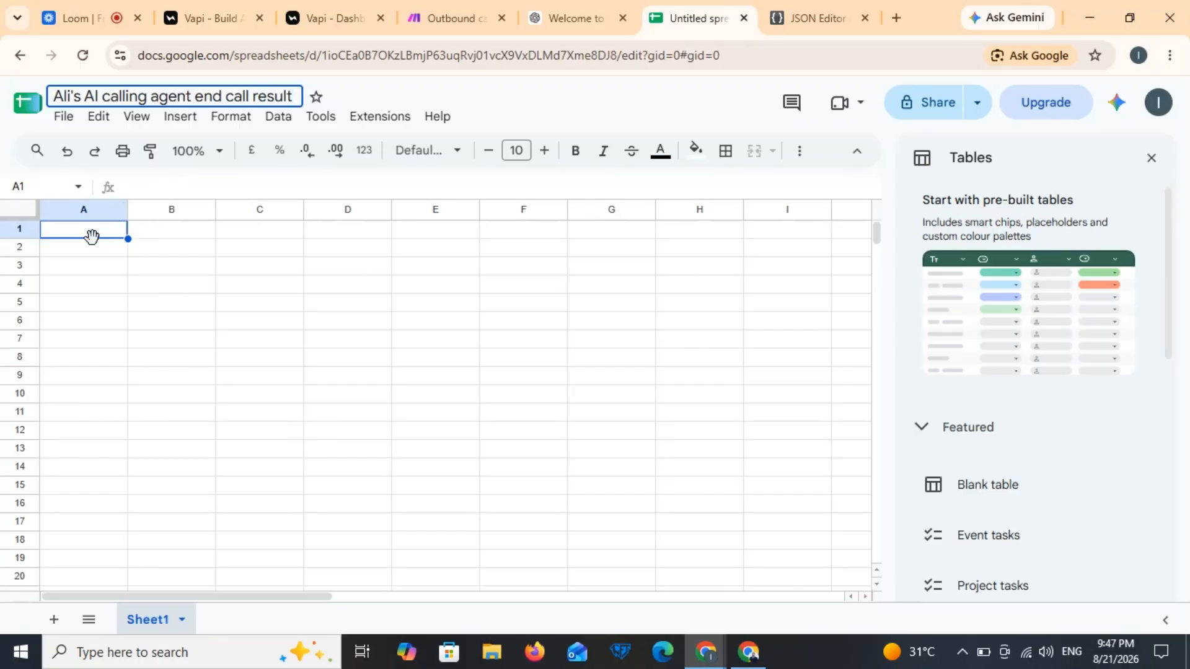
# Step: Enter headers phone number, recording url, summary, transcript, appointment_booked in A1–E1
pyautogui.doubleClick(92, 235)
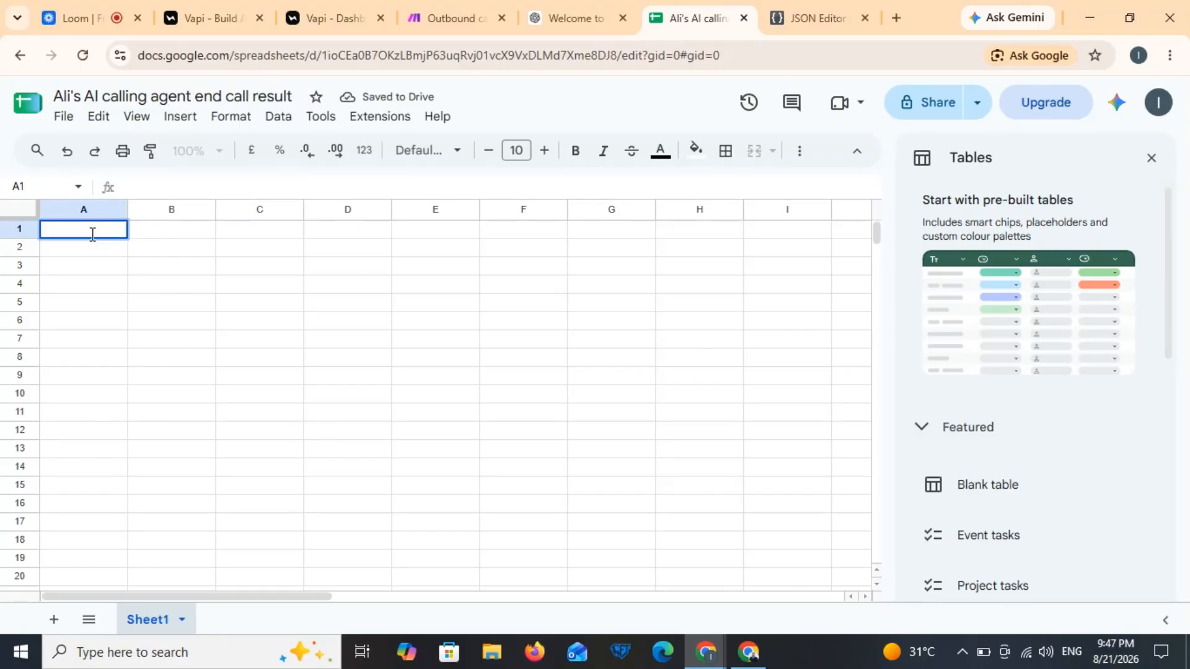
pyautogui.write('phone number')
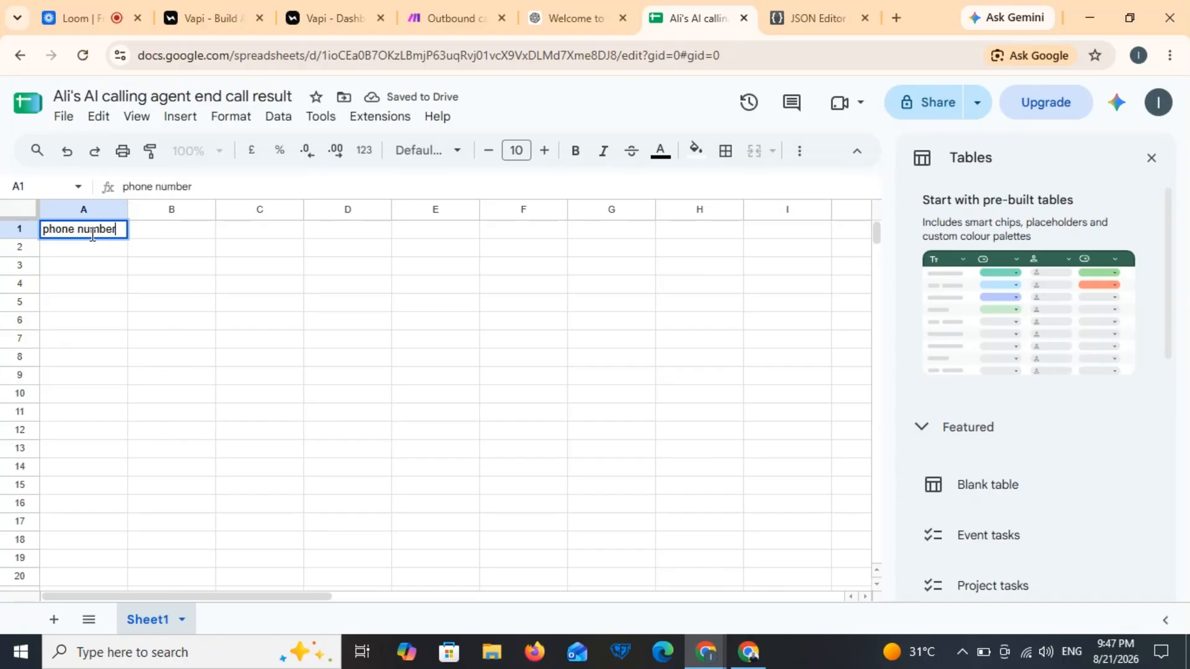
pyautogui.press('Tab')
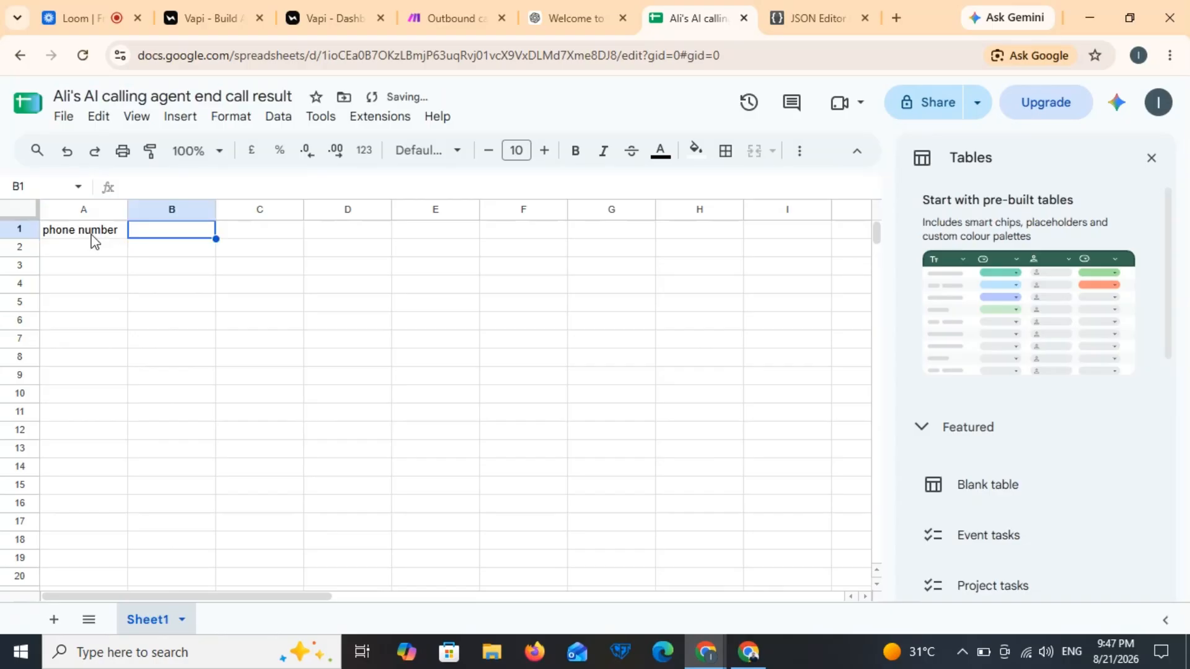
pyautogui.write('rec')
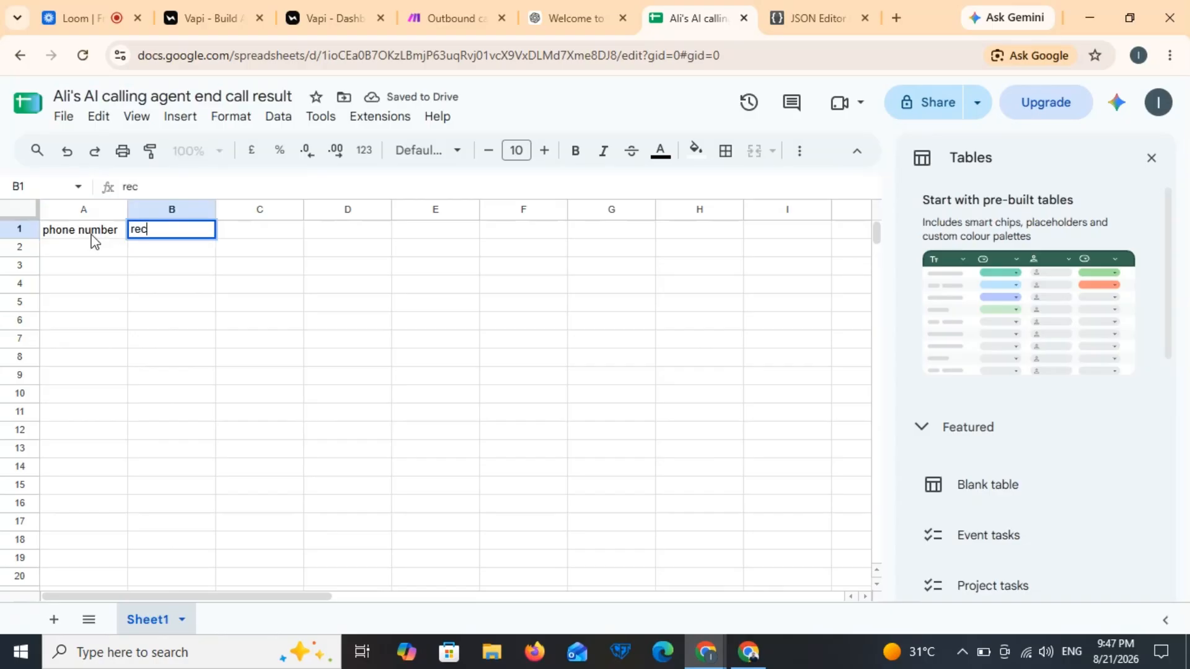
pyautogui.write('ording url')
pyautogui.press('Tab')
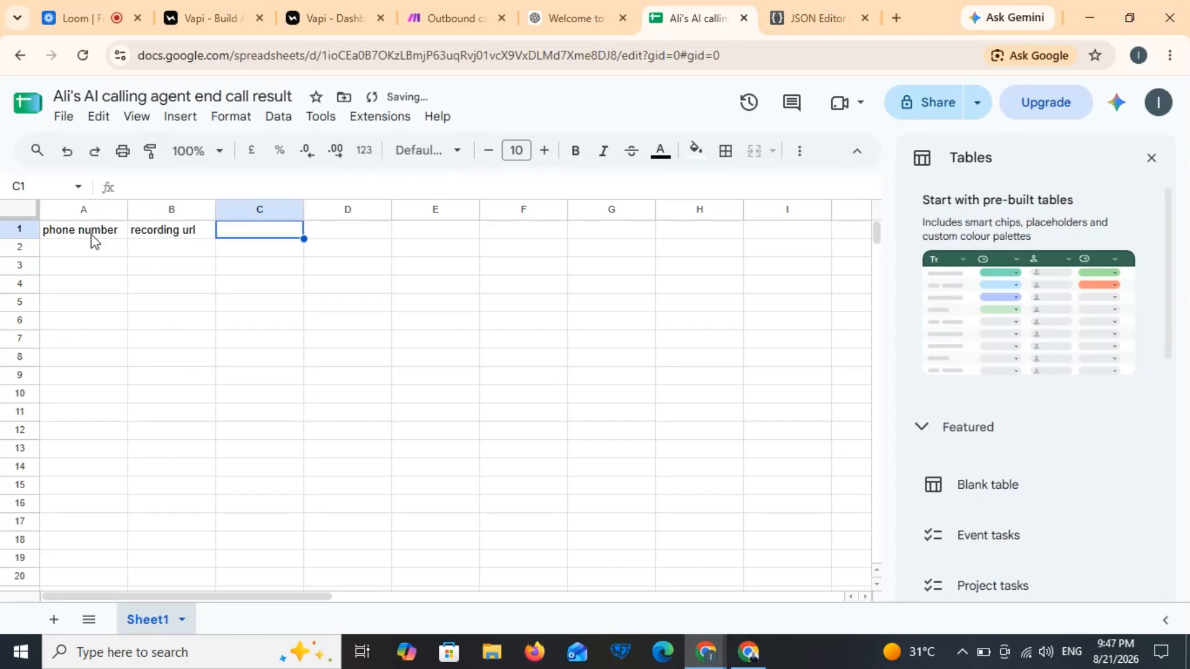
pyautogui.write('s')
pyautogui.press('BackSpace')
pyautogui.write('su')
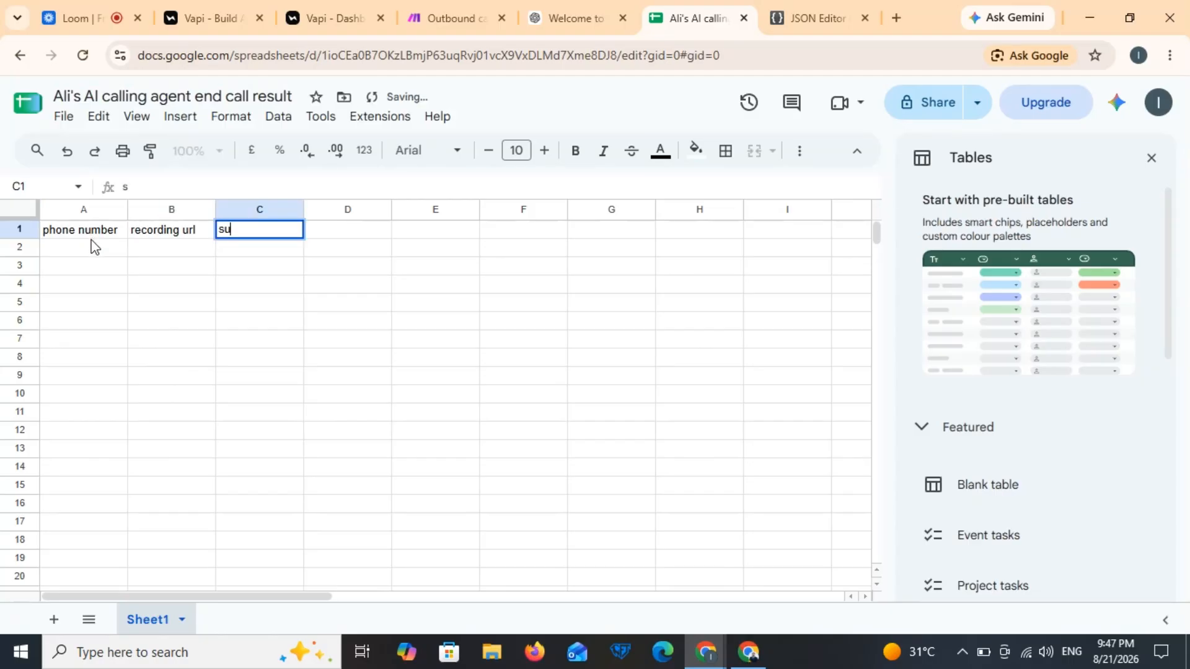
pyautogui.write('mmary')
pyautogui.press('Tab')
pyautogui.write('tra')
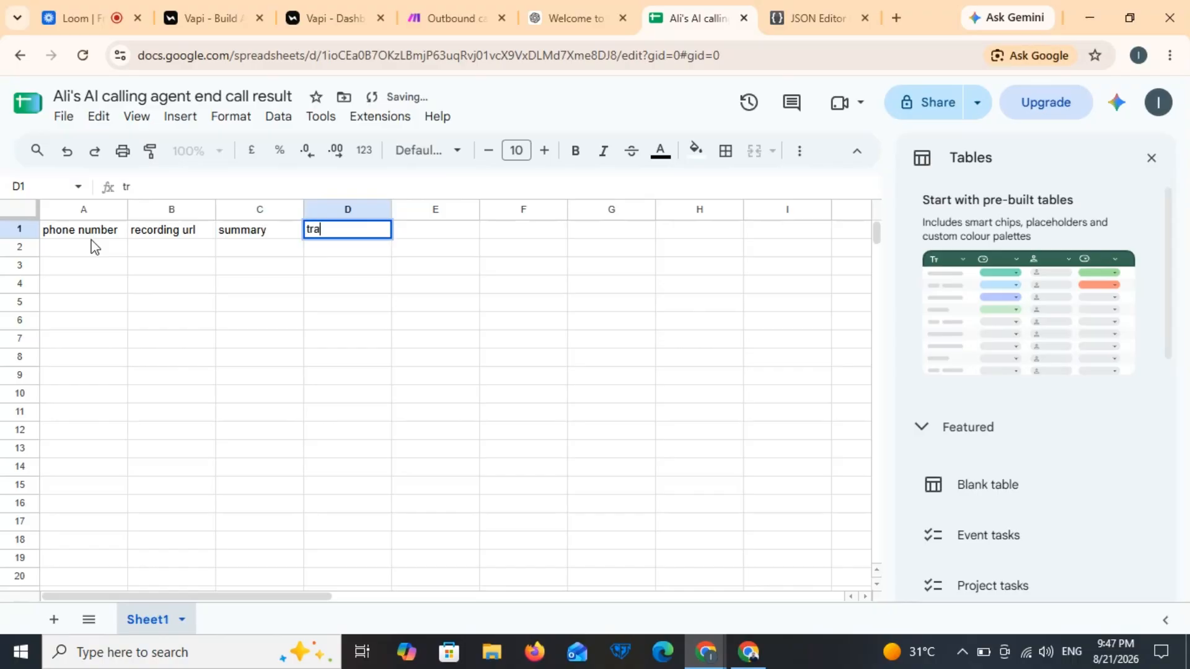
pyautogui.write('nscript')
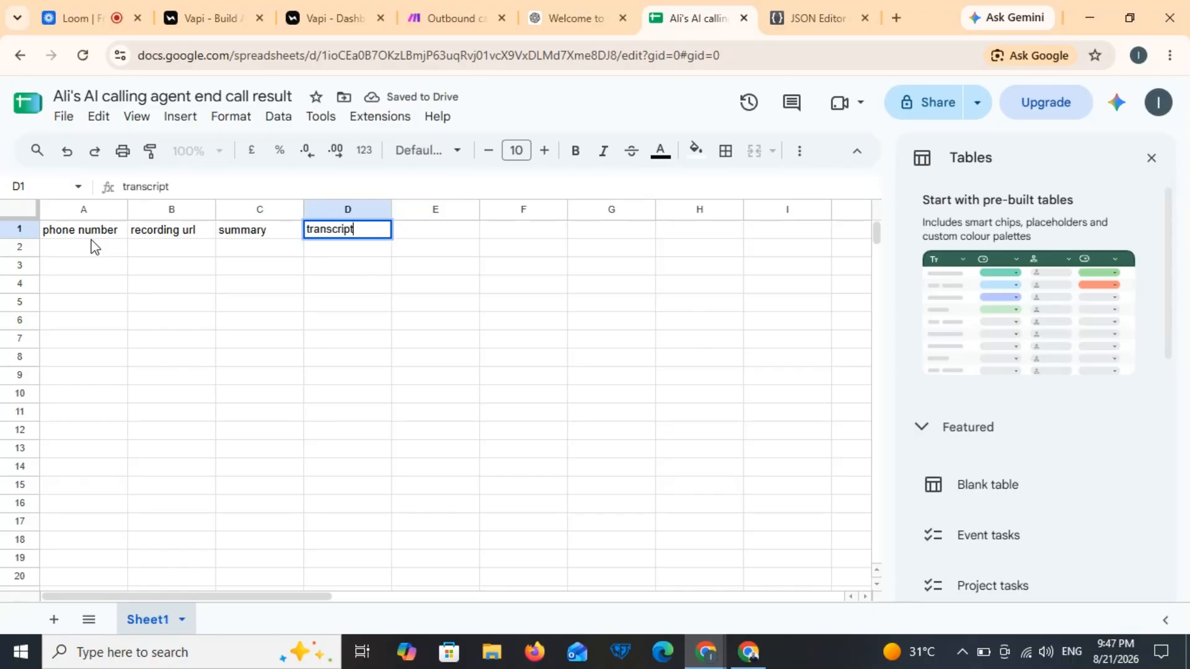
pyautogui.press('Tab')
pyautogui.write('appoint')
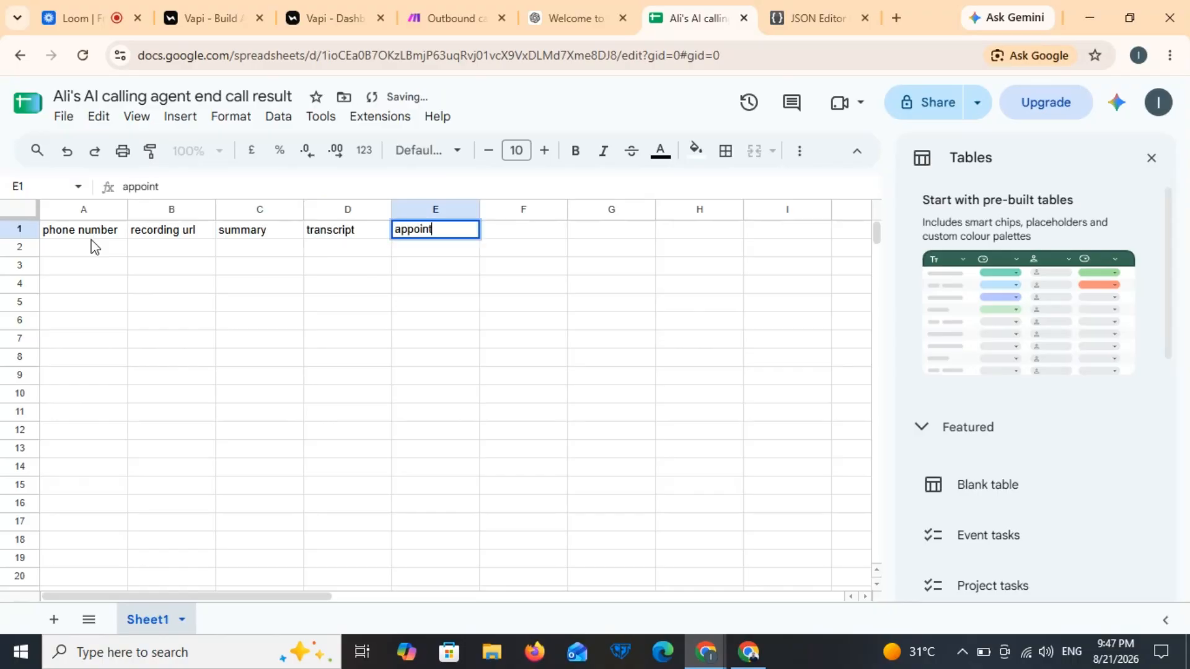
pyautogui.write('ment_booked?')
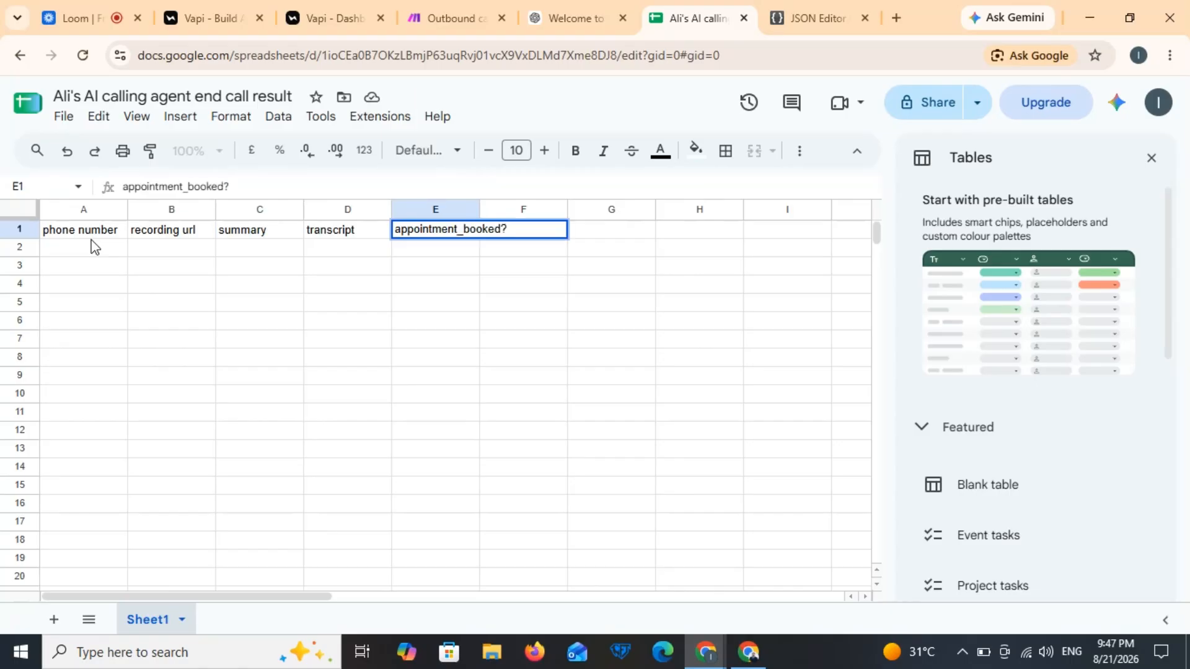
# Step: Format header row 1 with white text on a black fill
pyautogui.click(31, 232)
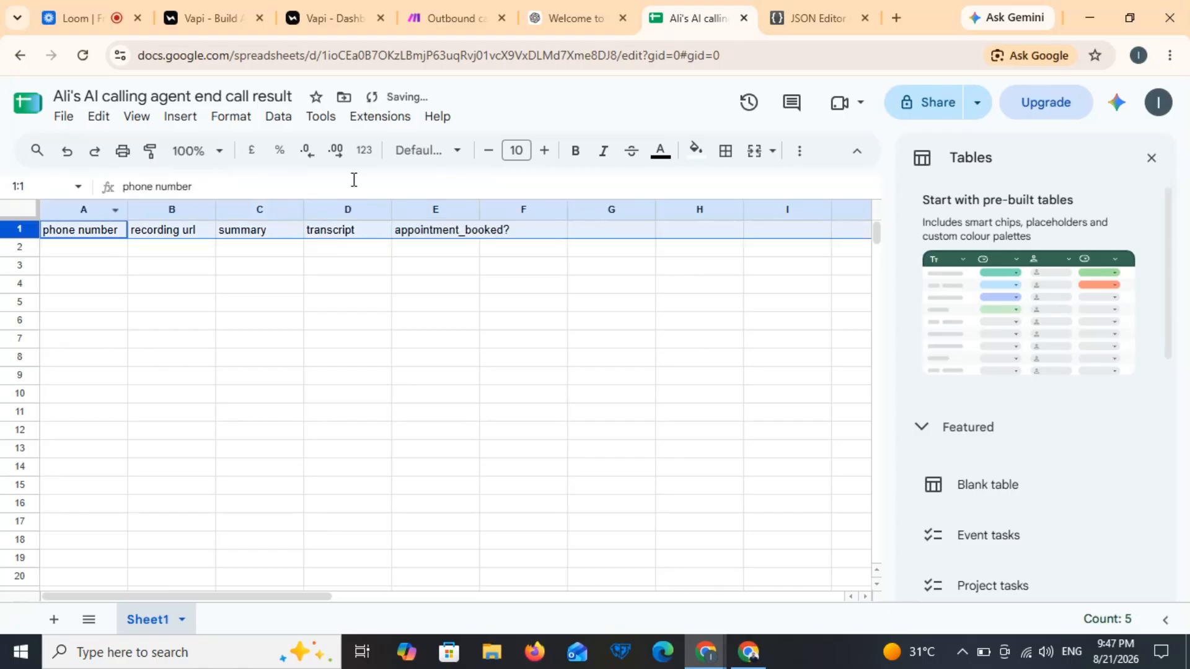
pyautogui.click(695, 152)
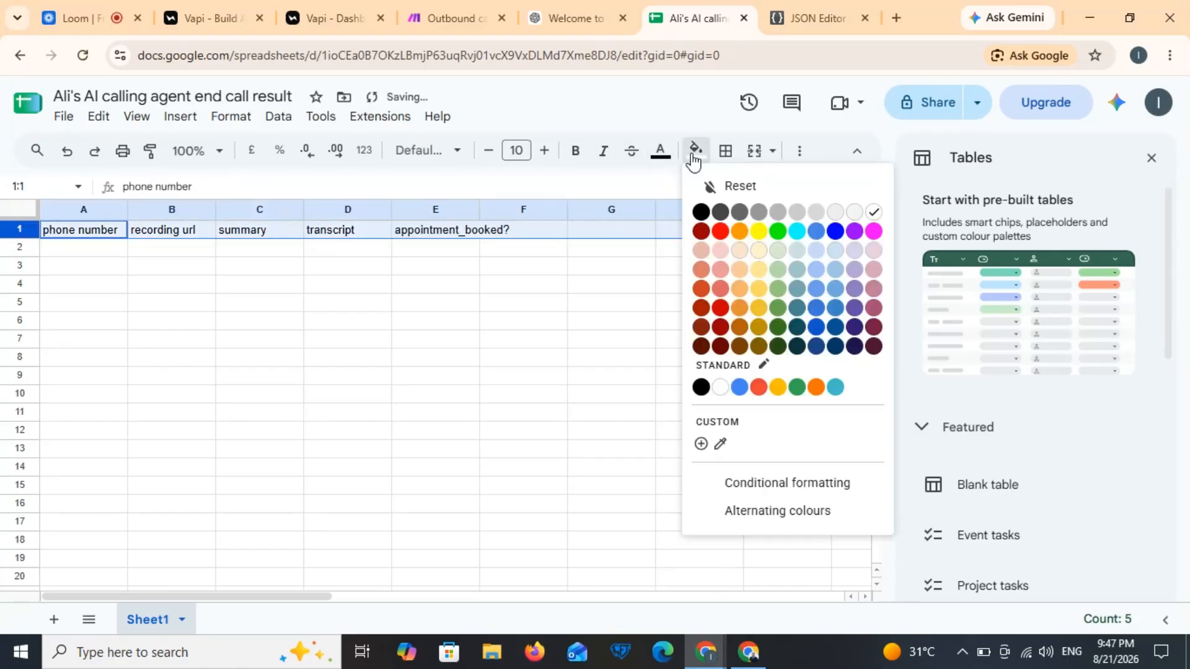
pyautogui.click(660, 152)
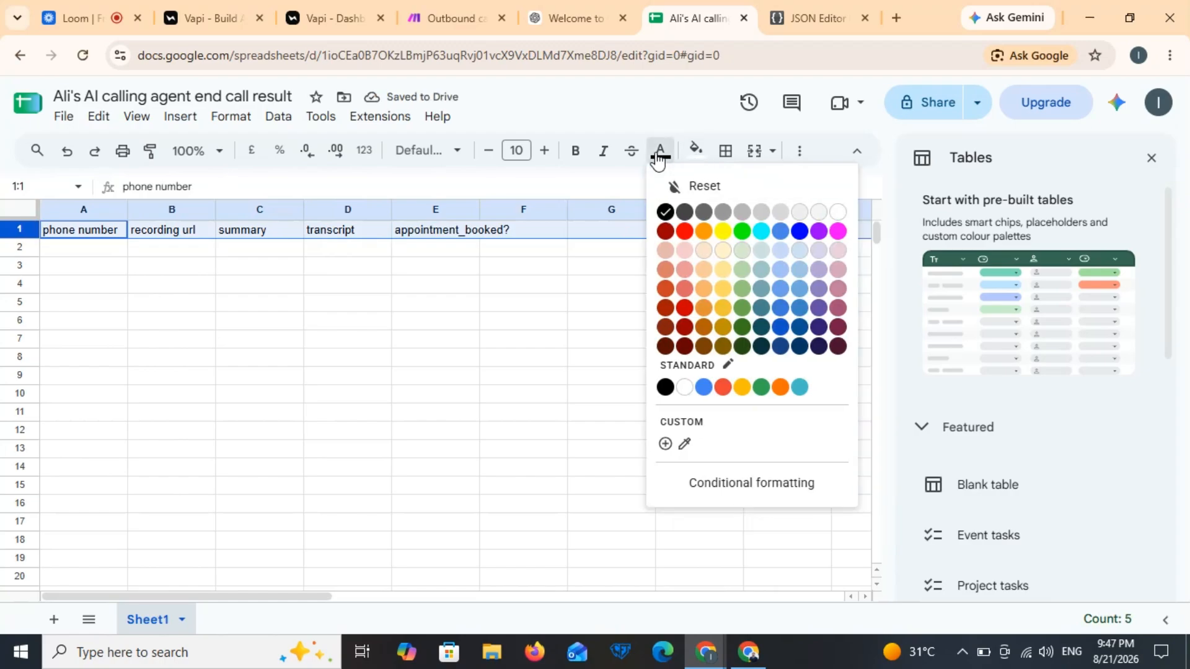
pyautogui.click(837, 213)
pyautogui.click(696, 154)
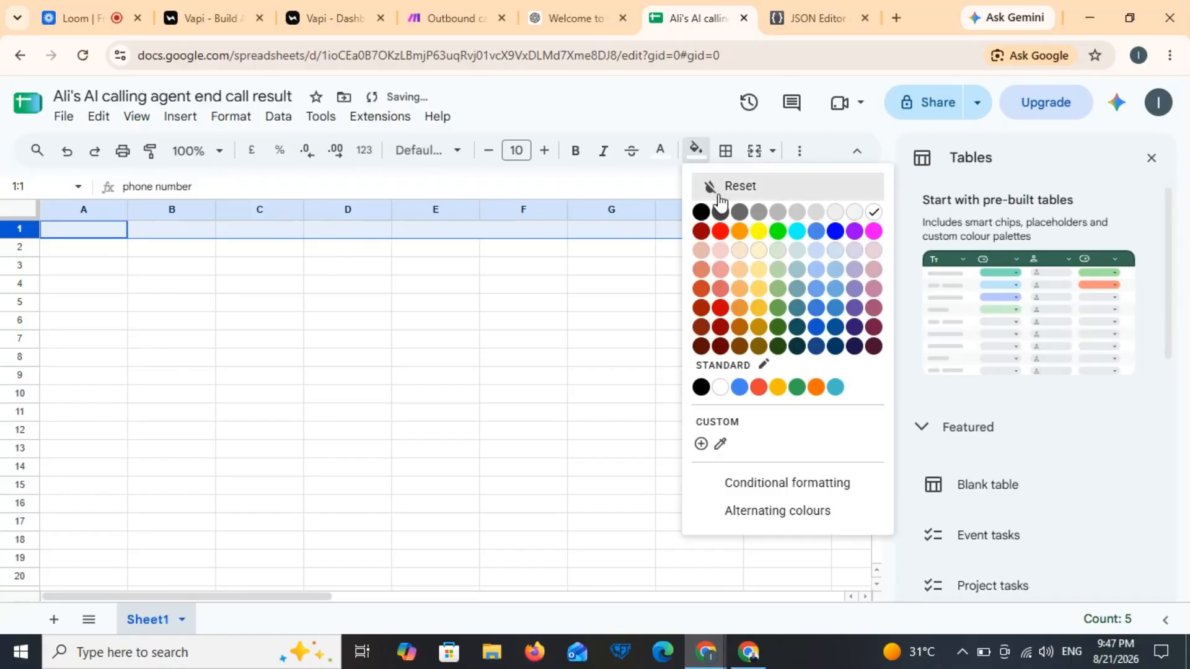
pyautogui.click(700, 212)
pyautogui.click(613, 321)
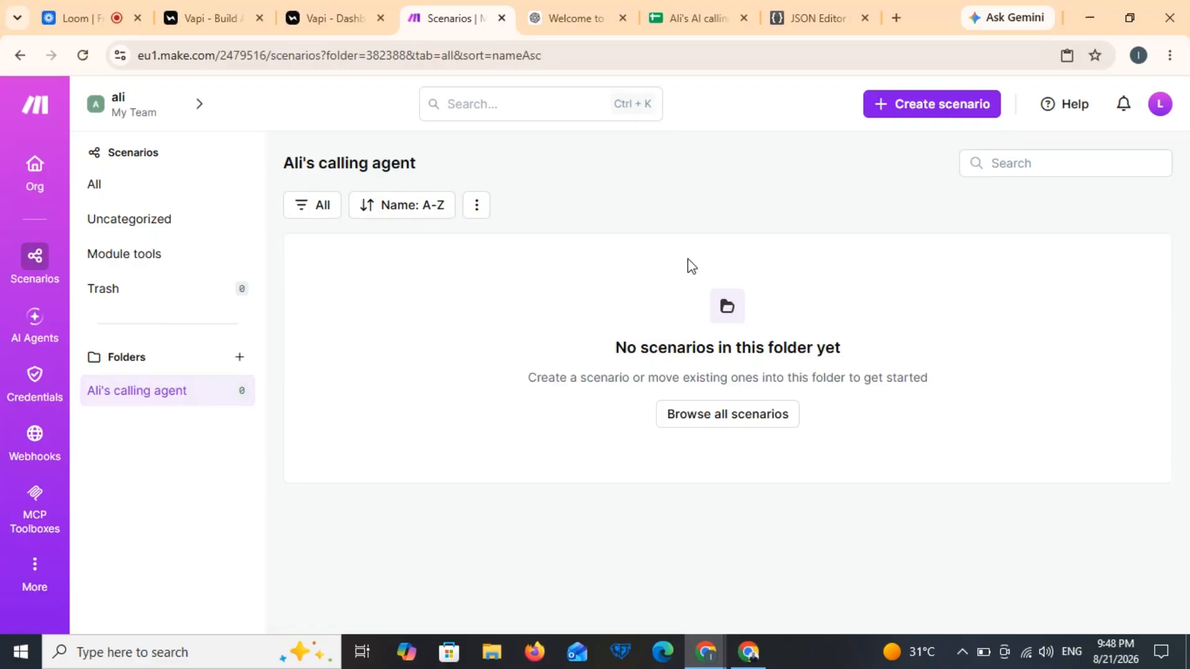
# Step: Create a new scenario in the folder named 'end call result'
pyautogui.click(912, 112)
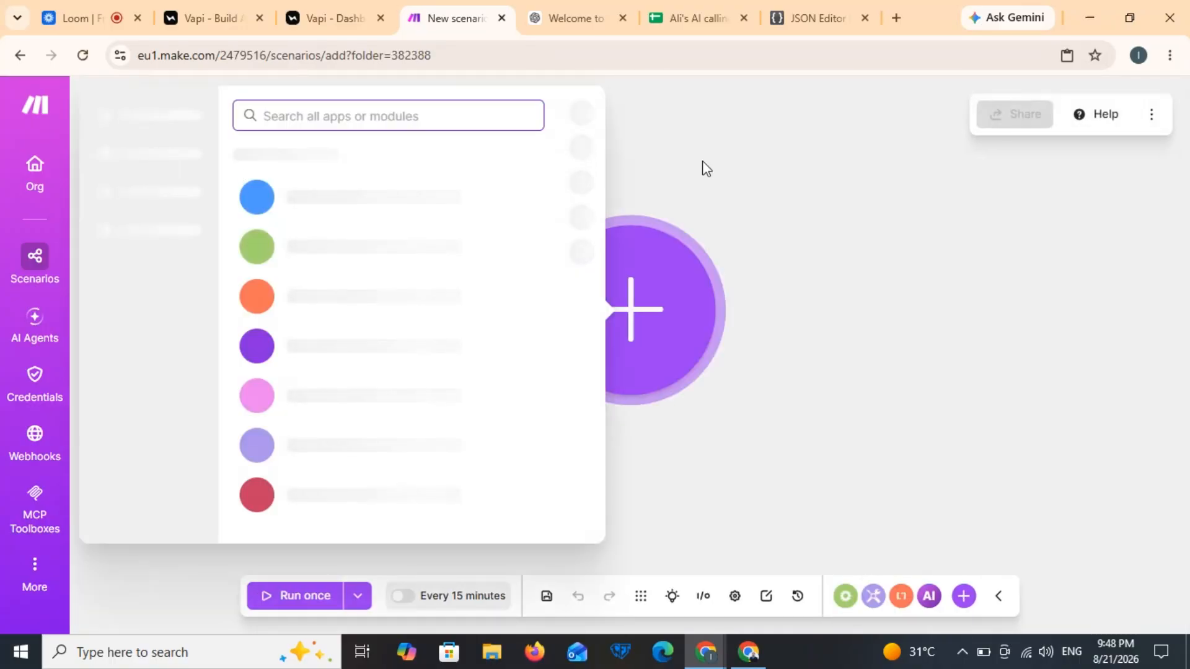
pyautogui.click(218, 115)
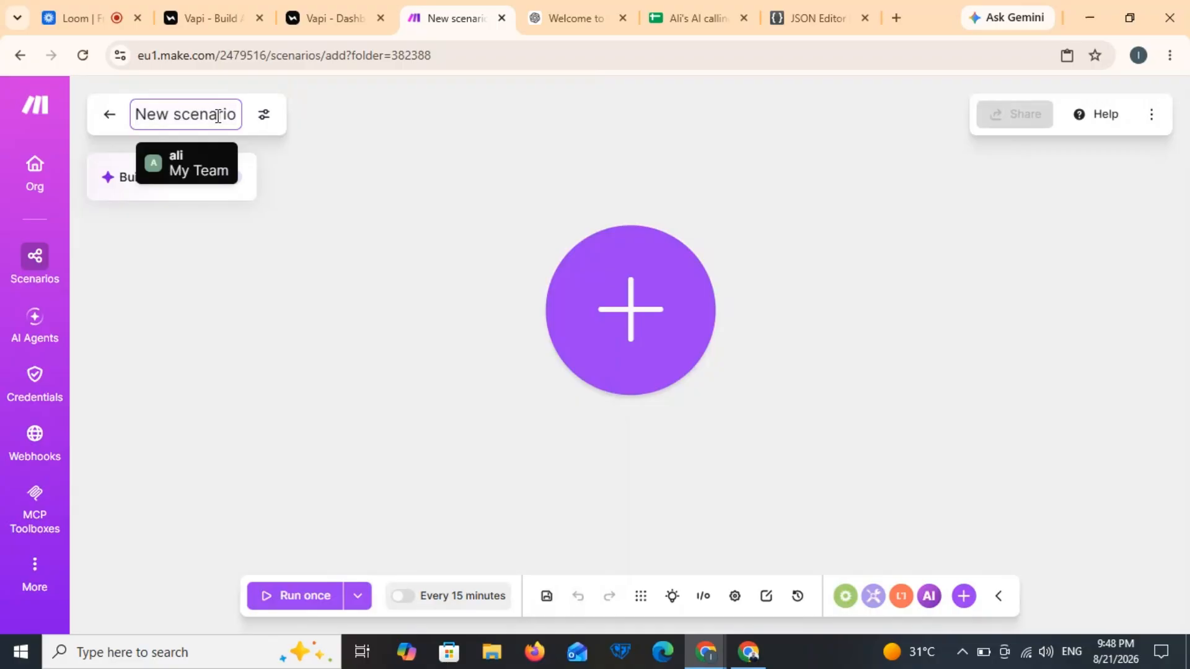
pyautogui.hotkey('ctrl', 'a')
pyautogui.write('end cal')
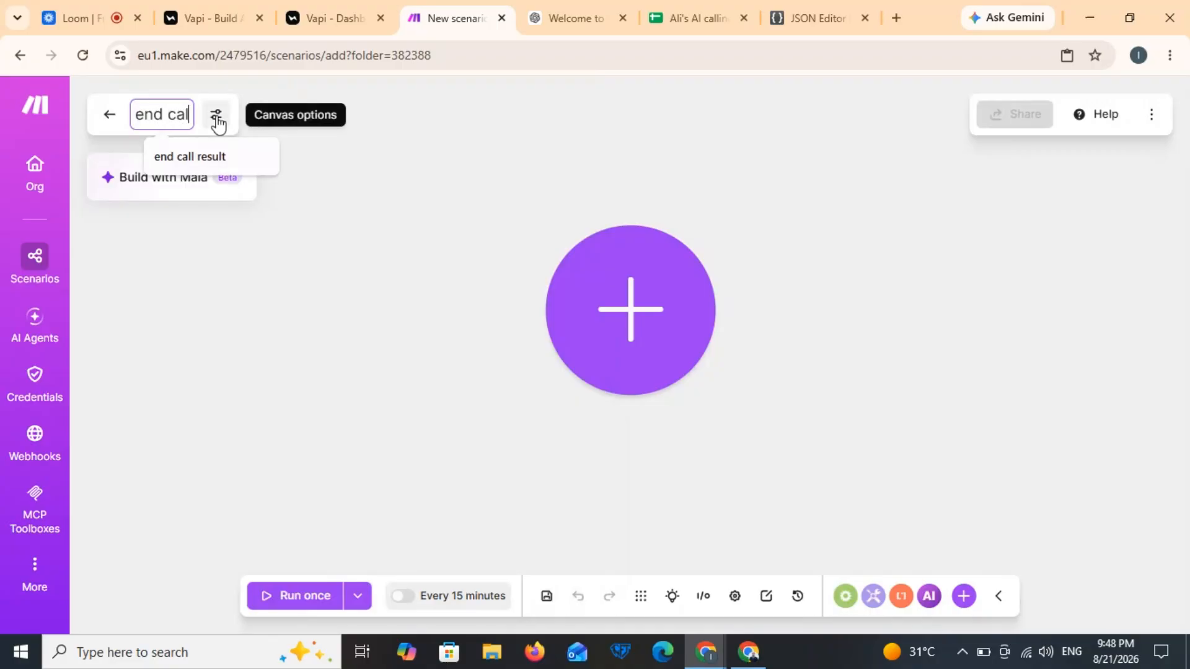
pyautogui.write('l result')
pyautogui.click(374, 203)
# Step: Add a Webhooks Custom webhook trigger with a new default-named webhook and copy its URL
pyautogui.click(613, 285)
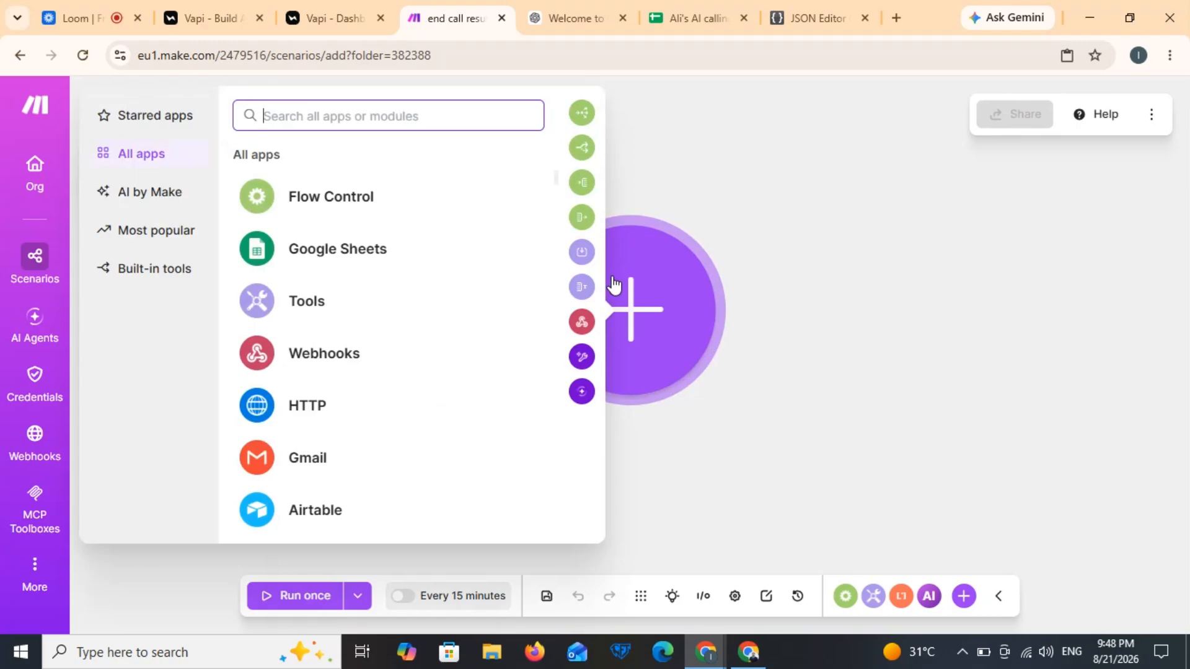
pyautogui.click(406, 366)
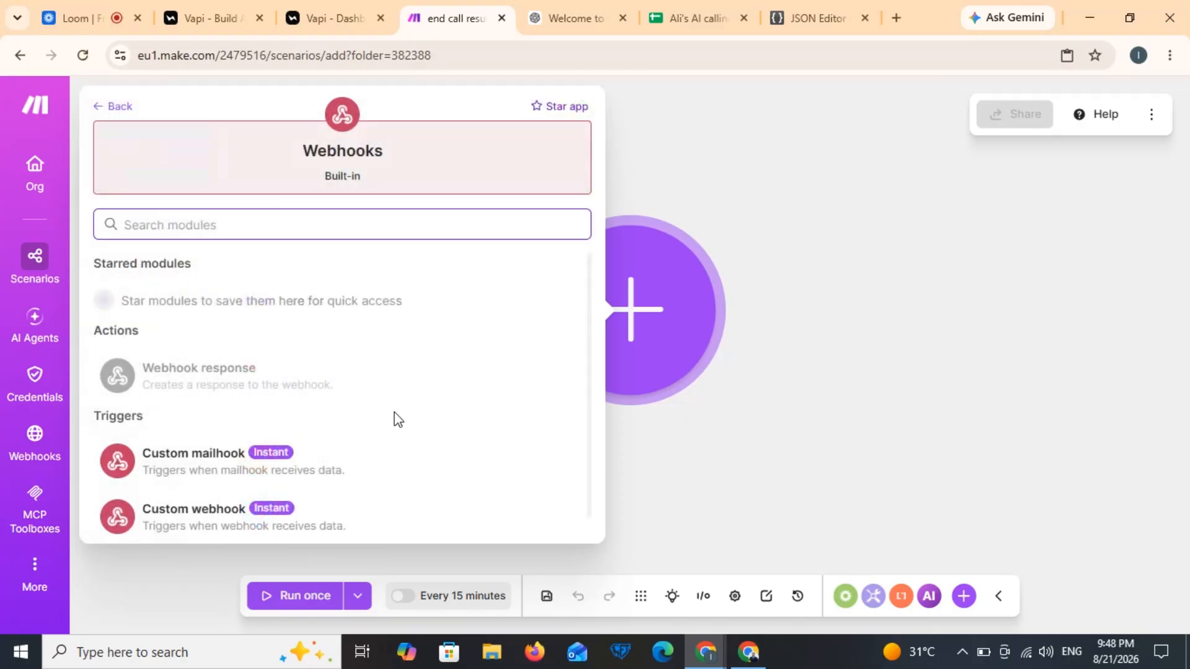
pyautogui.scroll(-1, 398, 420)
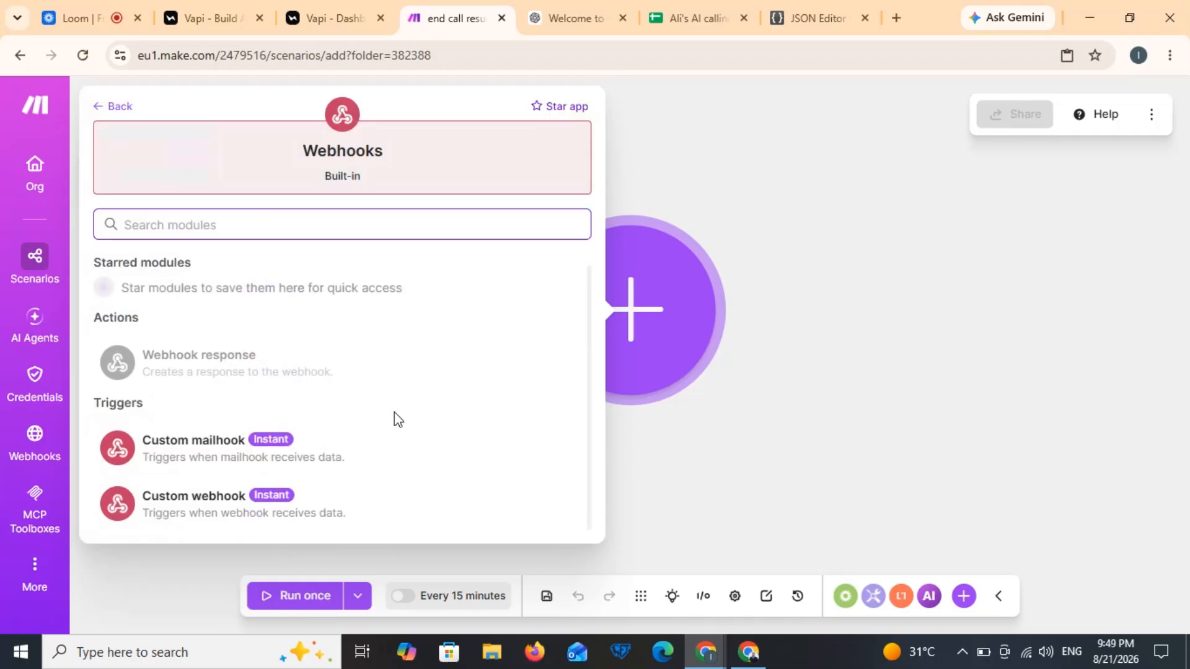
pyautogui.click(253, 493)
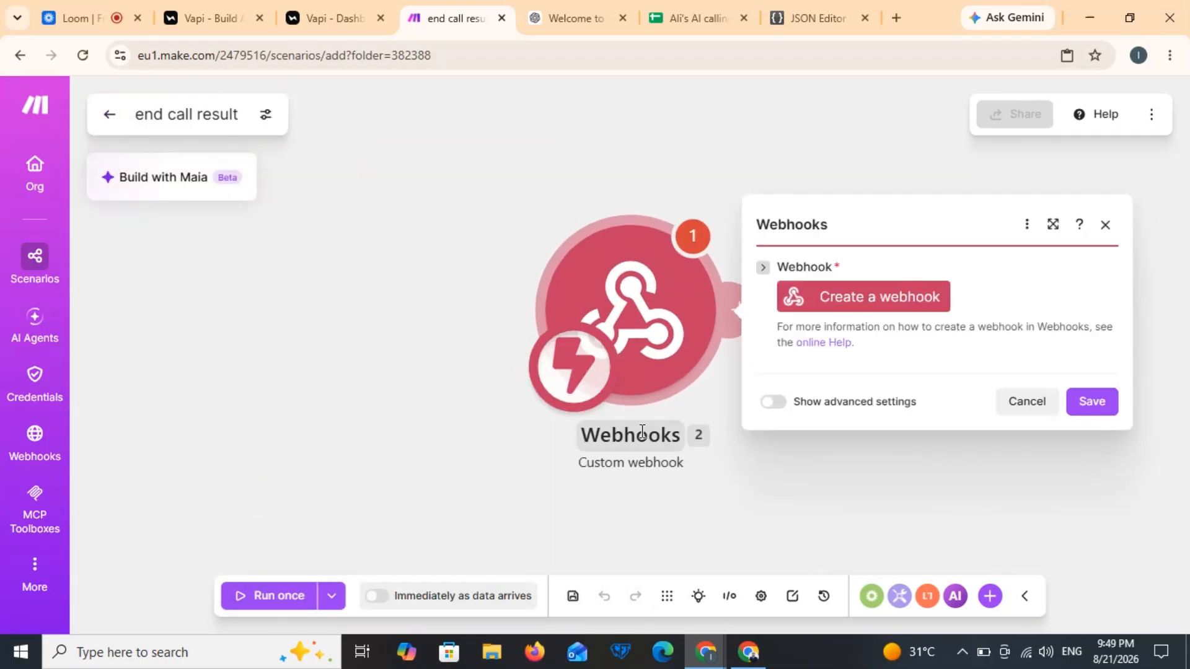
pyautogui.click(863, 301)
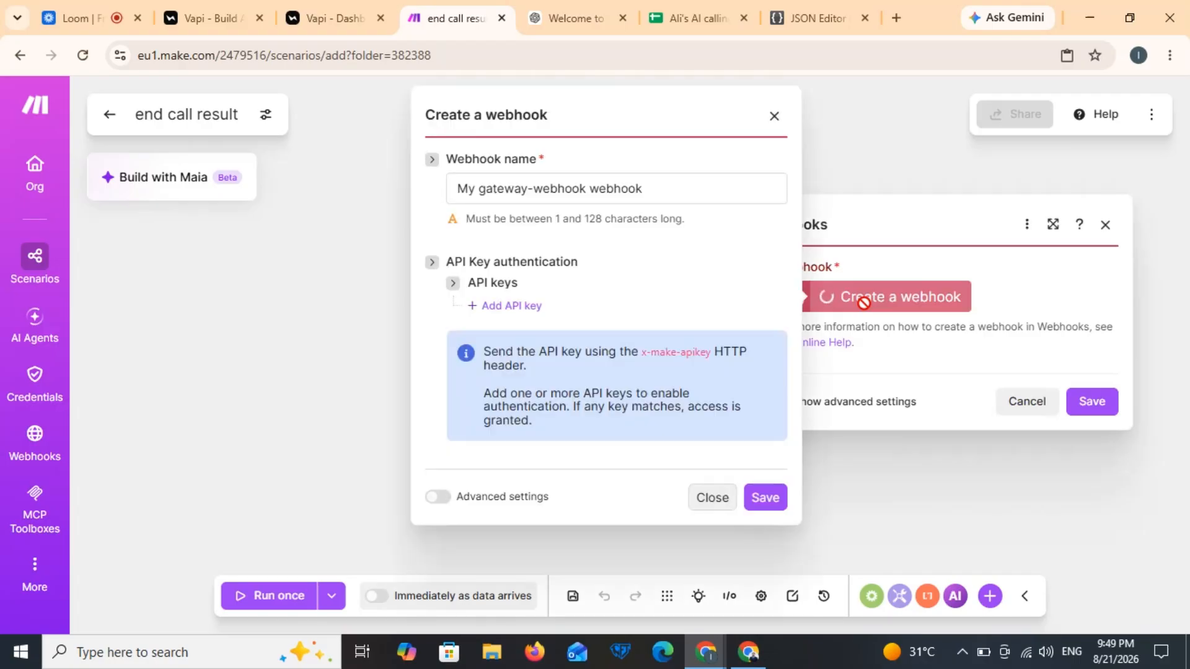
pyautogui.click(768, 504)
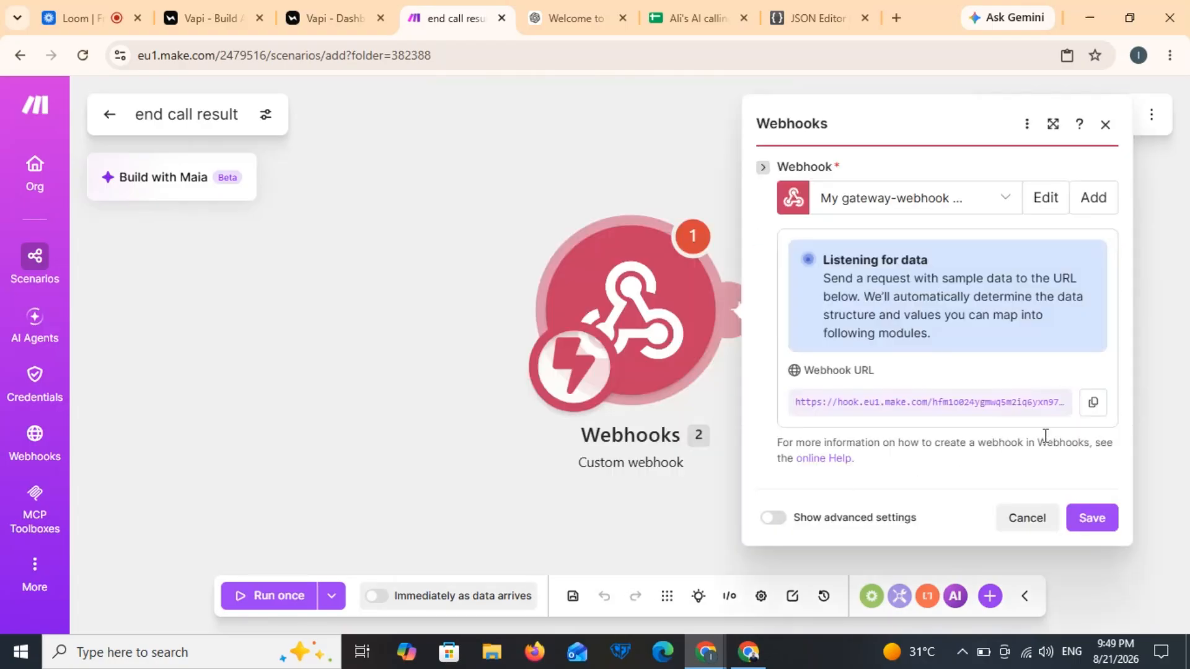
pyautogui.click(1095, 403)
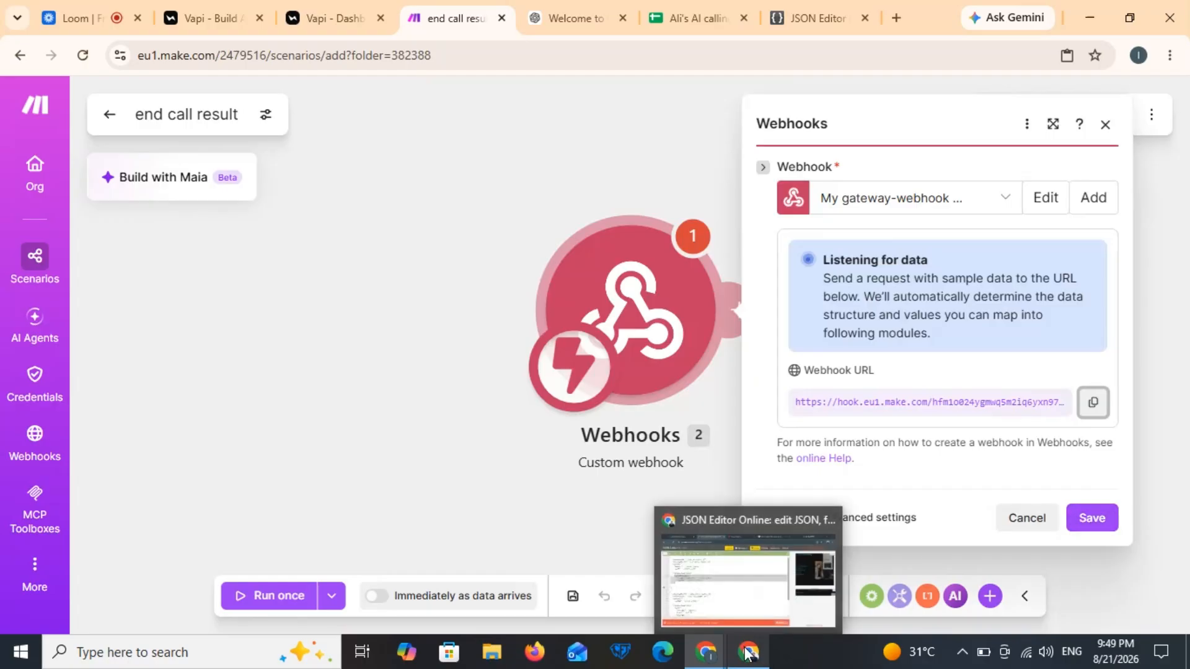
# Step: Confirm the webhook module, save the scenario, set it to run immediately as data arrives, and exit
pyautogui.moveTo(748, 651)
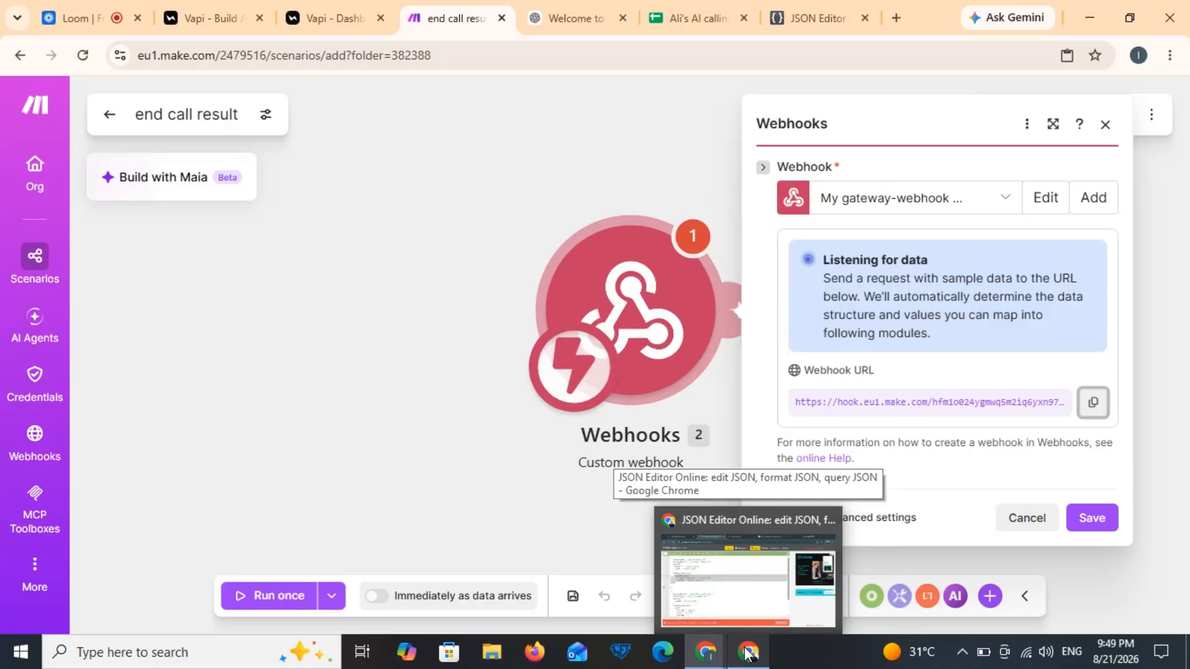
pyautogui.click(748, 651)
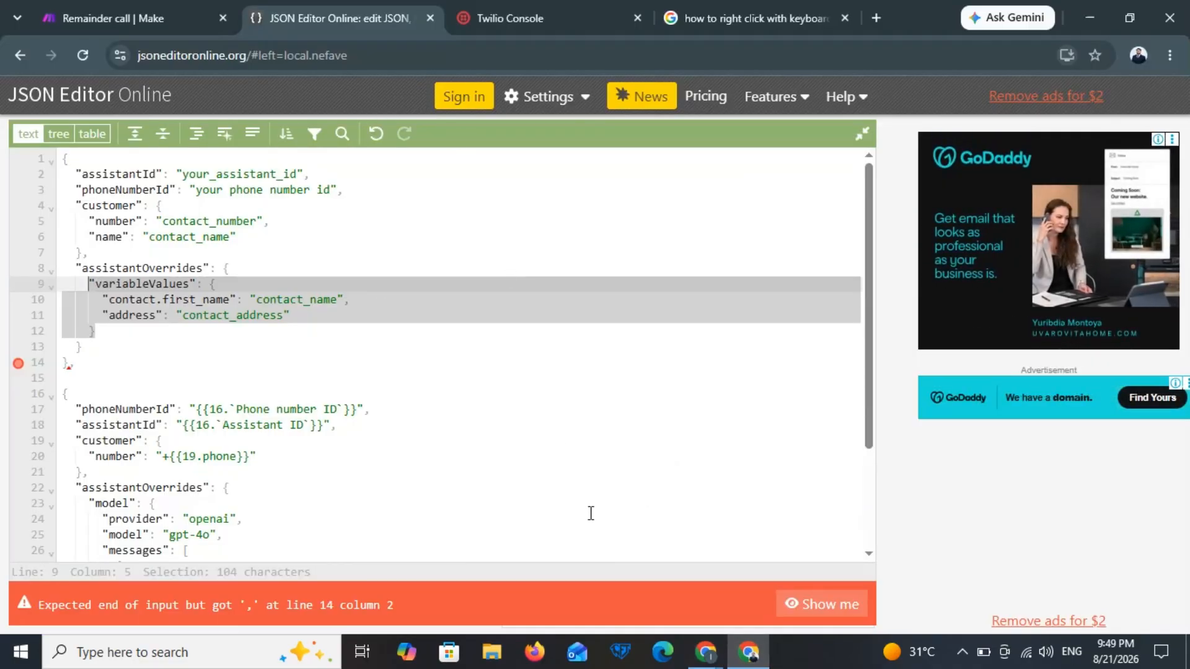
pyautogui.moveTo(705, 653)
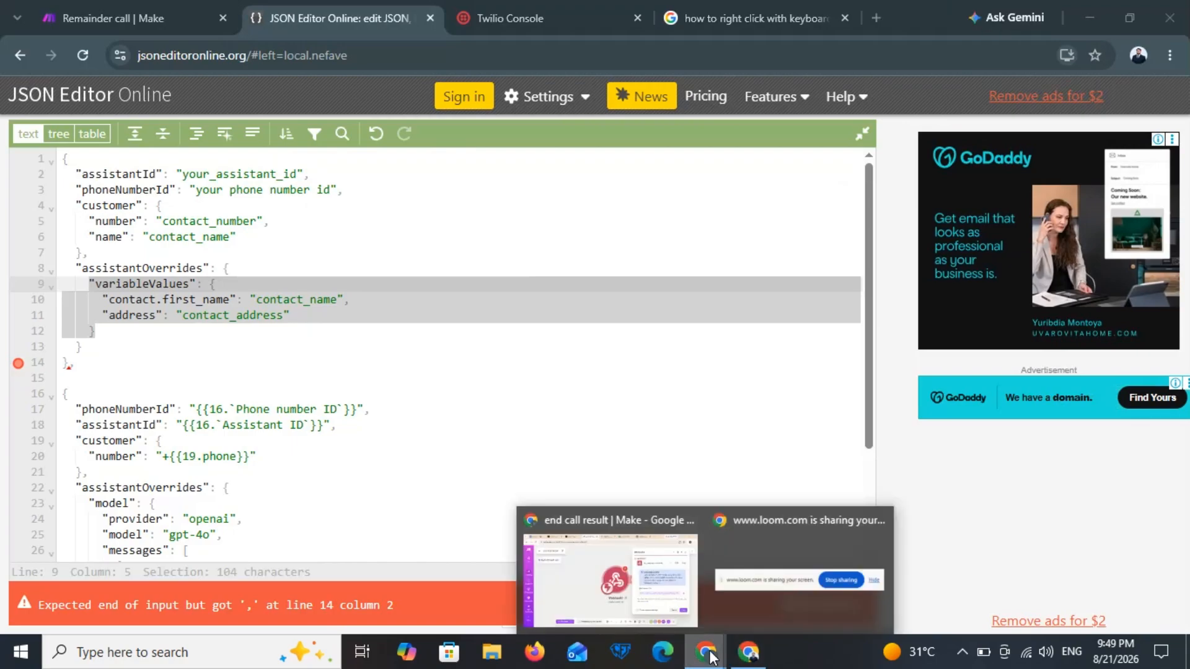
pyautogui.click(644, 595)
pyautogui.click(1090, 526)
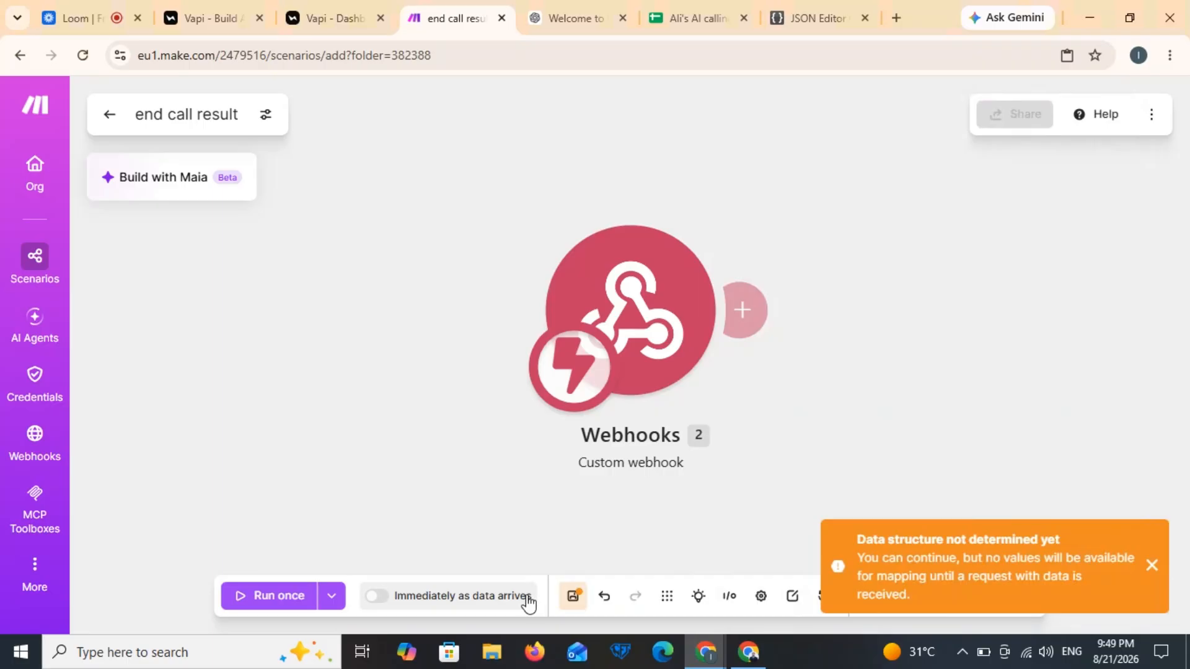
pyautogui.click(572, 596)
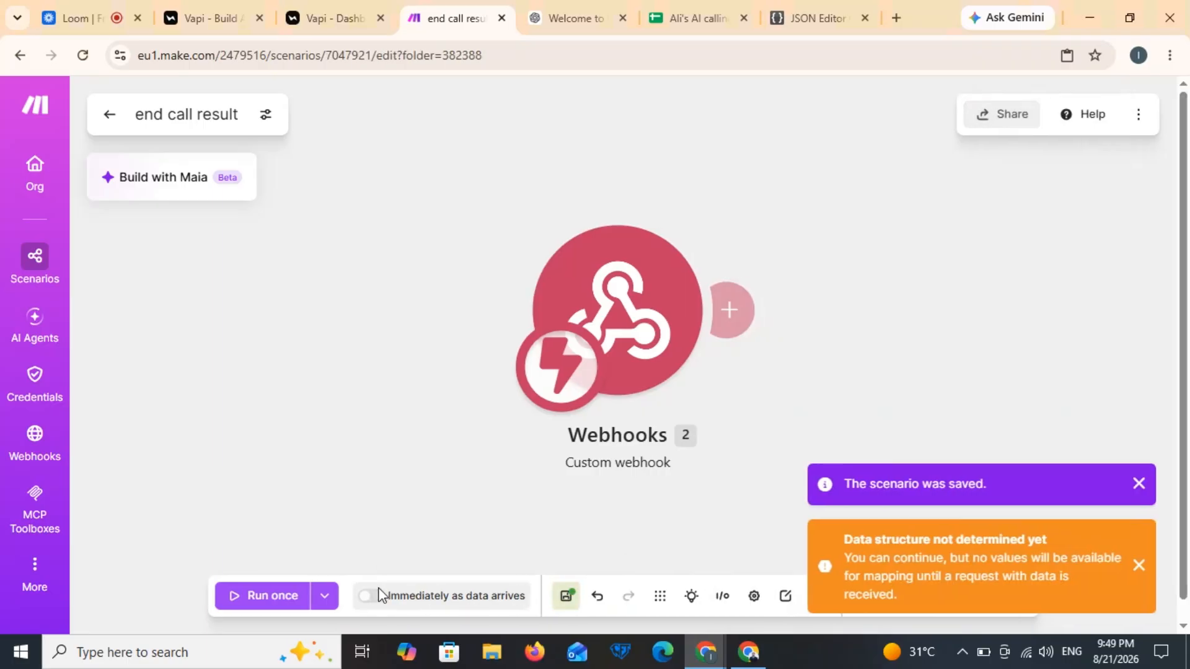
pyautogui.click(378, 598)
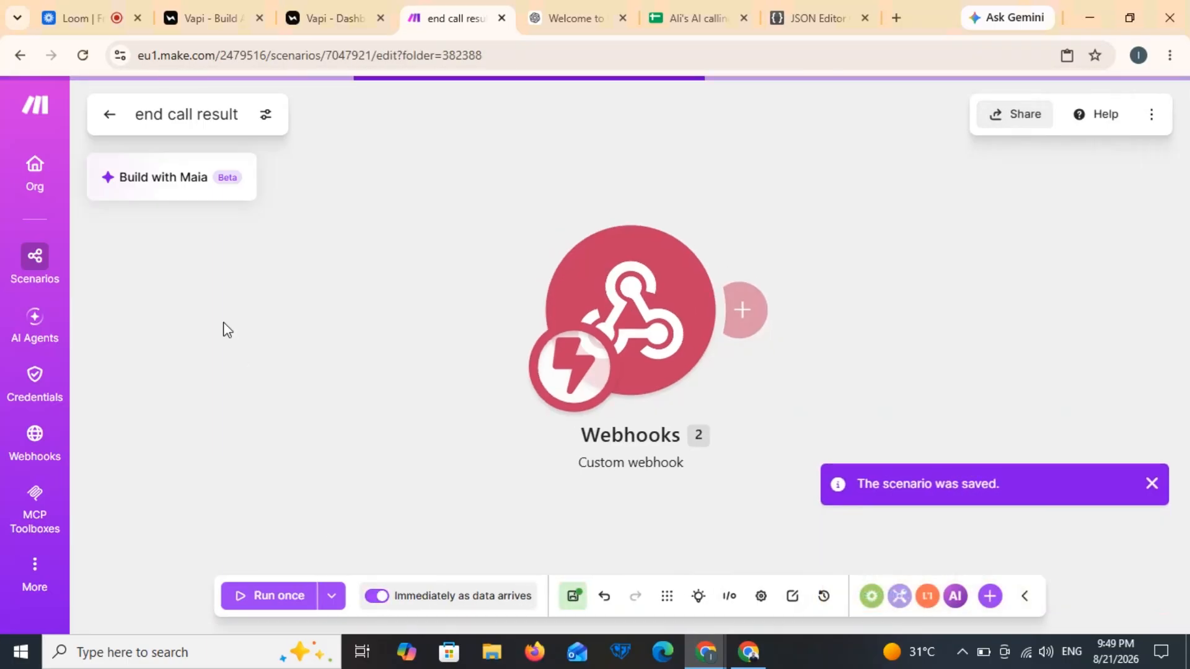
pyautogui.click(114, 121)
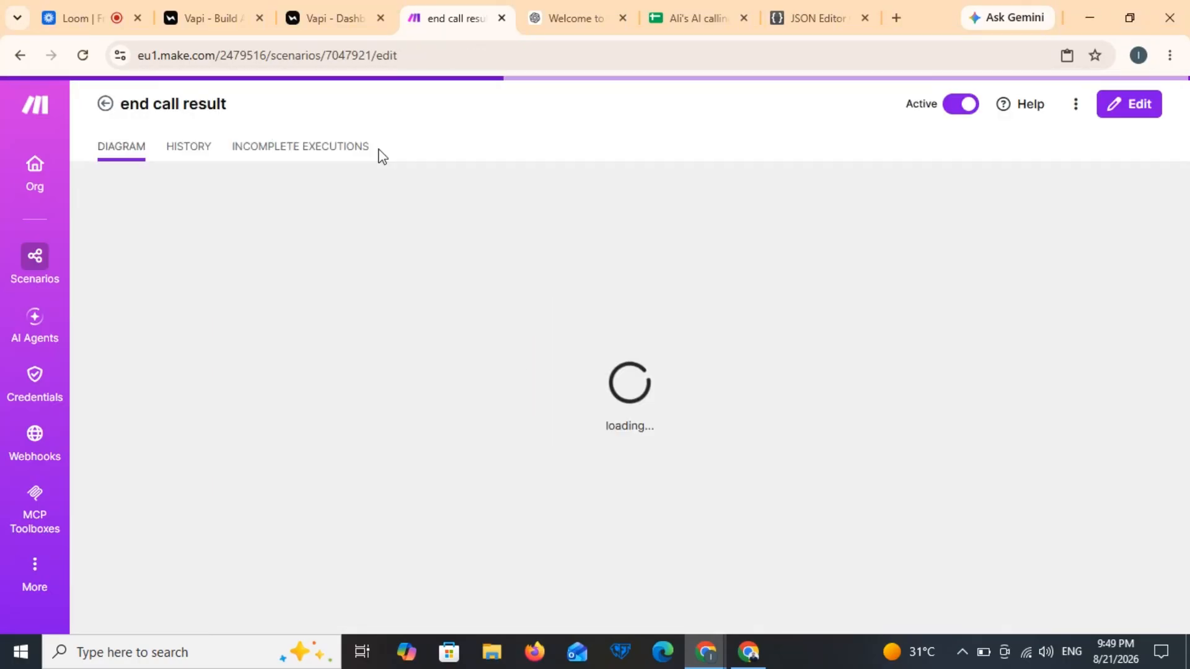
# Step: In the assistant's Analysis settings, add a structured output named booking_made?
pyautogui.click(326, 10)
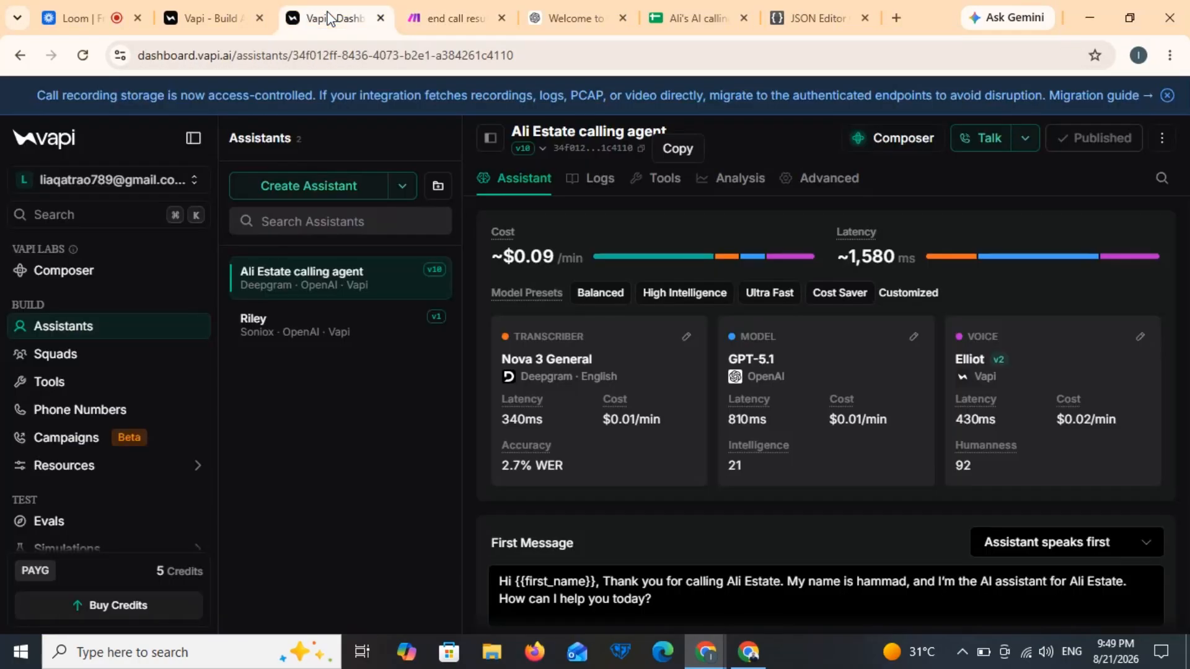
pyautogui.click(732, 180)
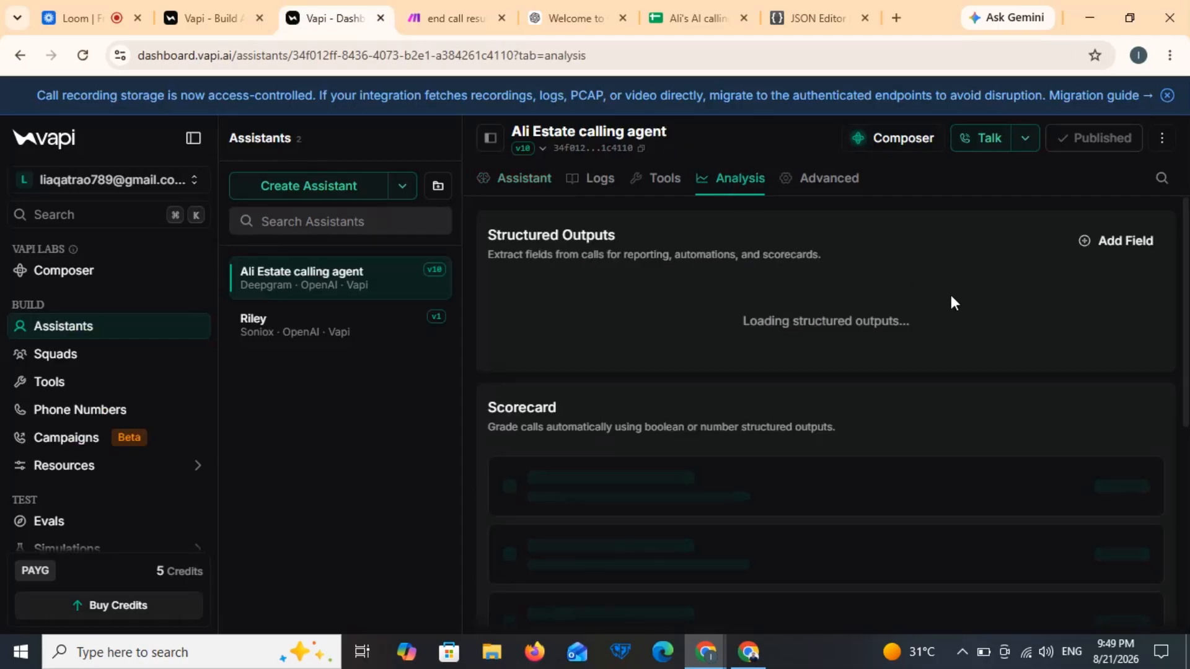
pyautogui.click(1123, 242)
pyautogui.click(753, 407)
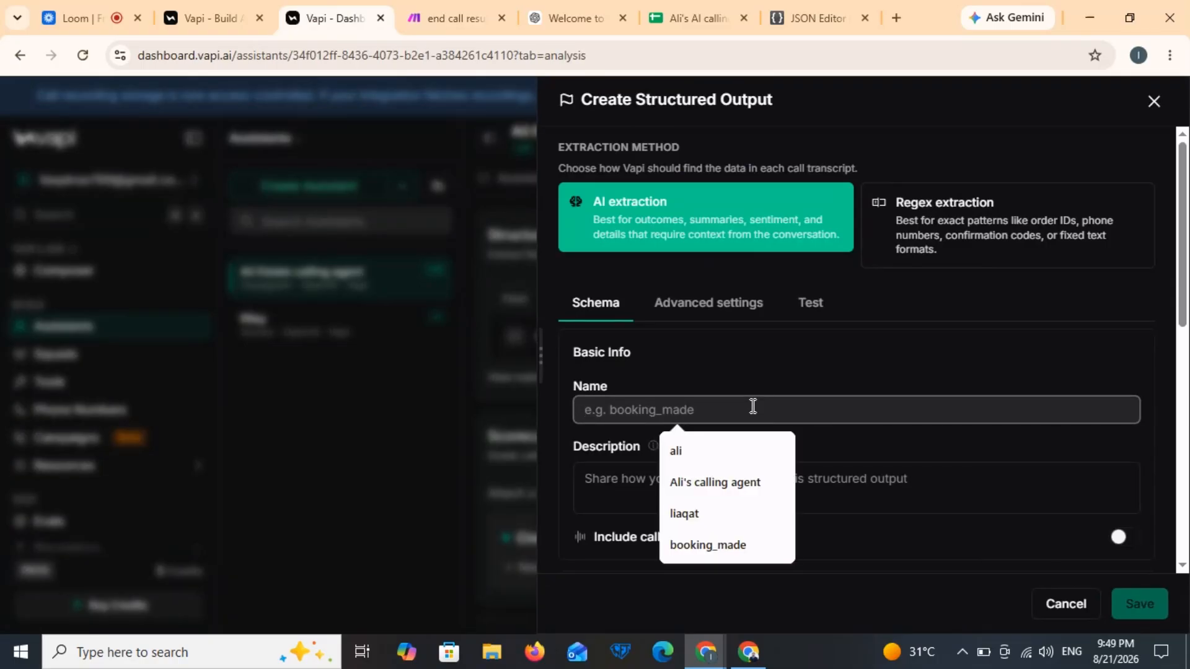
pyautogui.write('bo')
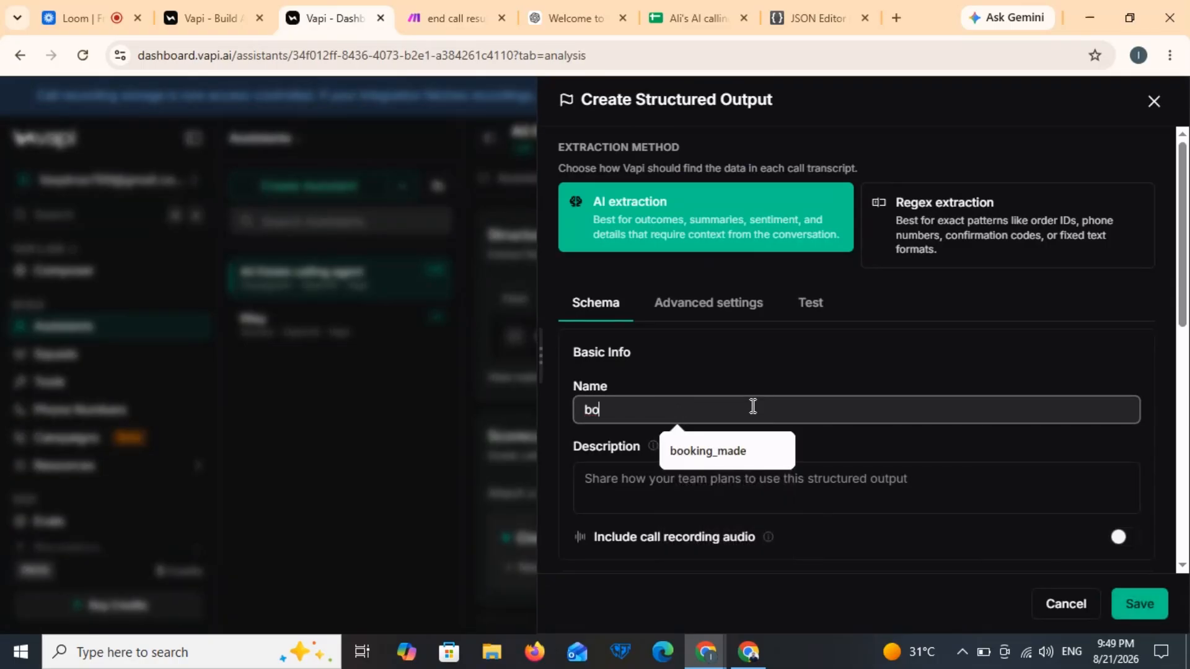
pyautogui.click(710, 457)
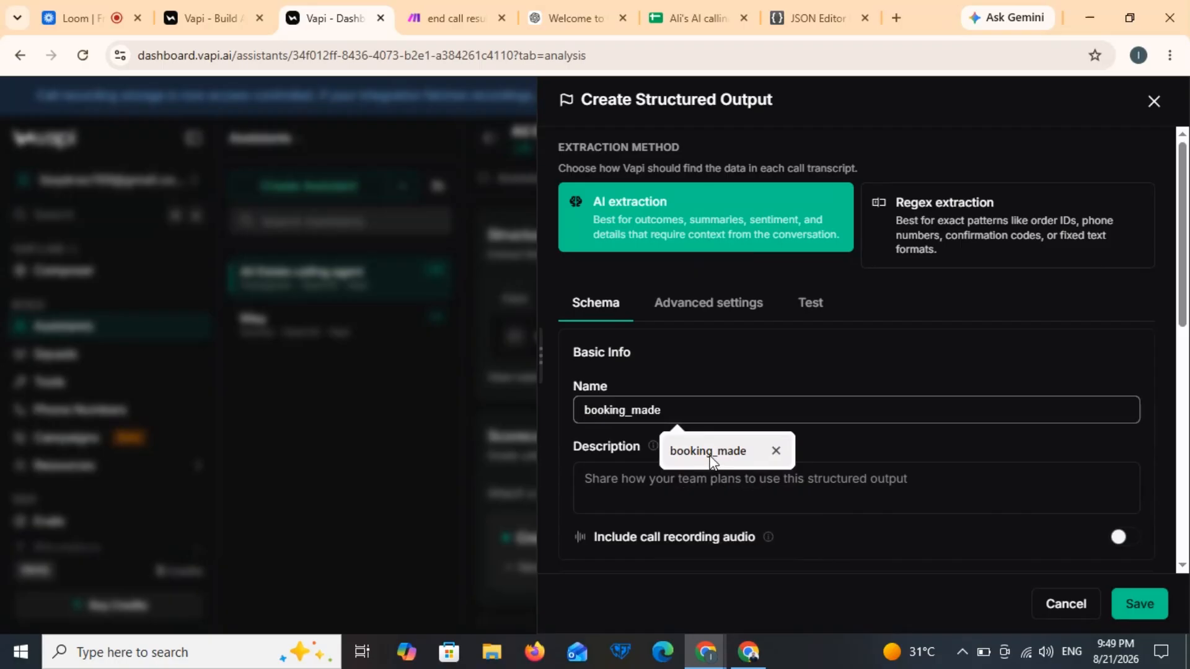
pyautogui.write('?')
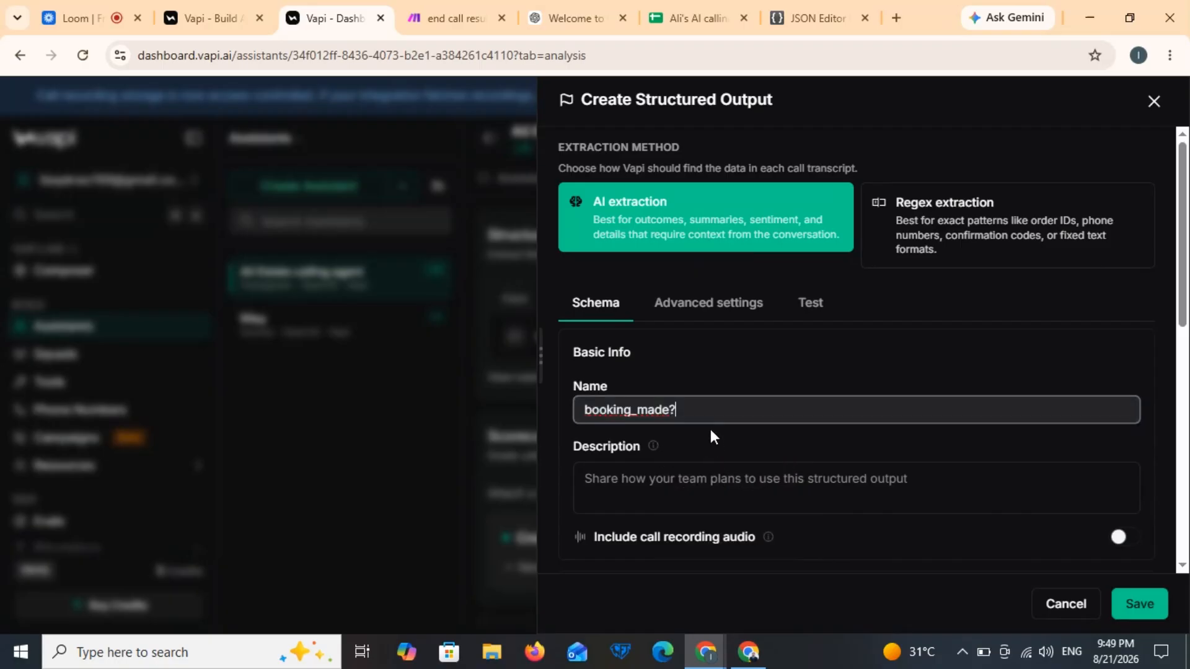
# Step: Describe it as returning true if the appointment is booked, otherwise false, keep Boolean format, and save
pyautogui.click(672, 480)
pyautogui.write('this toool')
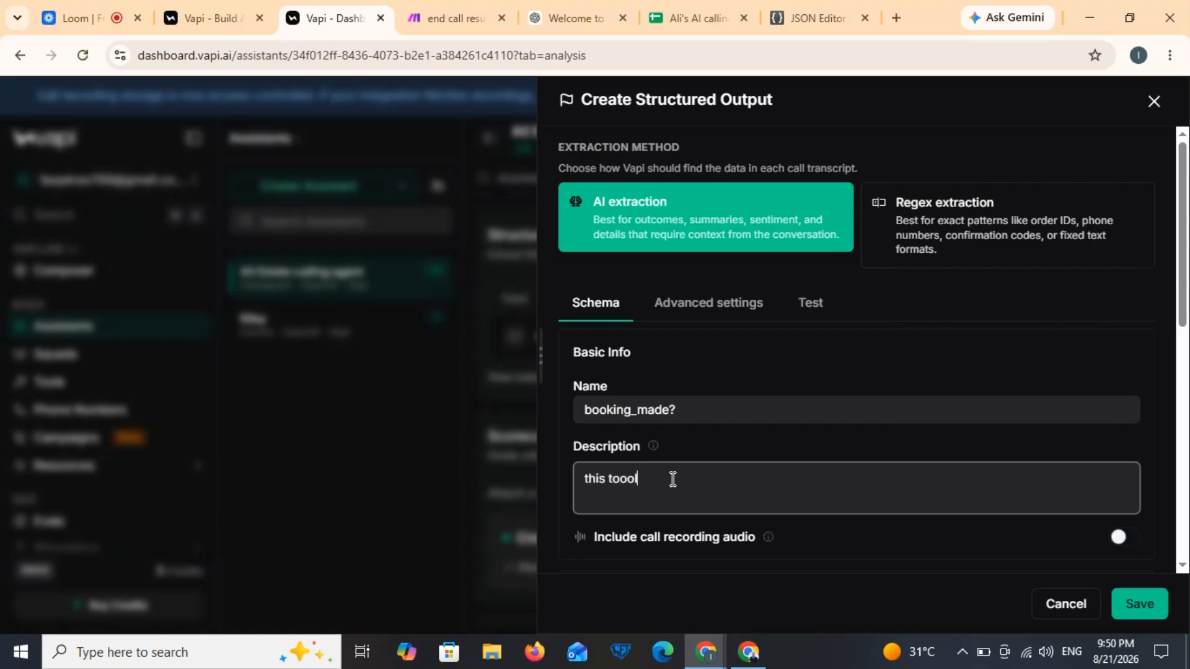
pyautogui.write(' will')
pyautogui.press('BackSpace')
pyautogui.press('BackSpace')
pyautogui.press('BackSpace')
pyautogui.press('BackSpace')
pyautogui.press('BackSpace')
pyautogui.press('BackSpace')
pyautogui.press('BackSpace')
pyautogui.press('BackSpace')
pyautogui.write('ol will check if the appointment is booked it will return true otherwise false')
pyautogui.click(1188, 457)
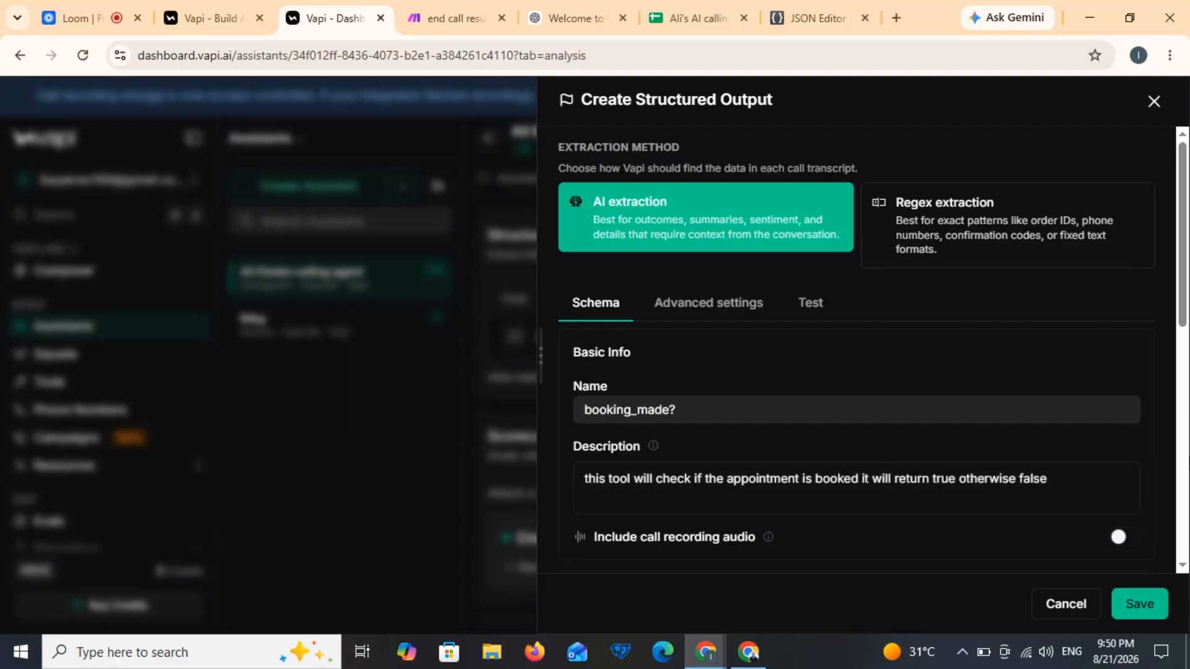
pyautogui.click(1180, 457)
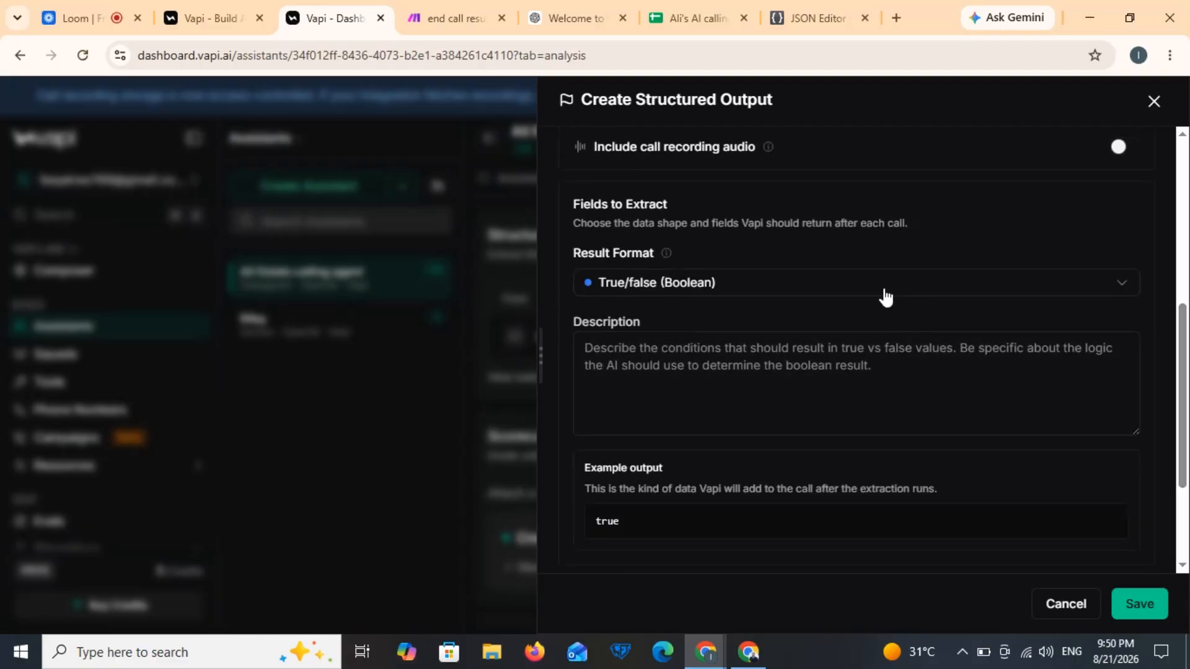
pyautogui.click(1138, 603)
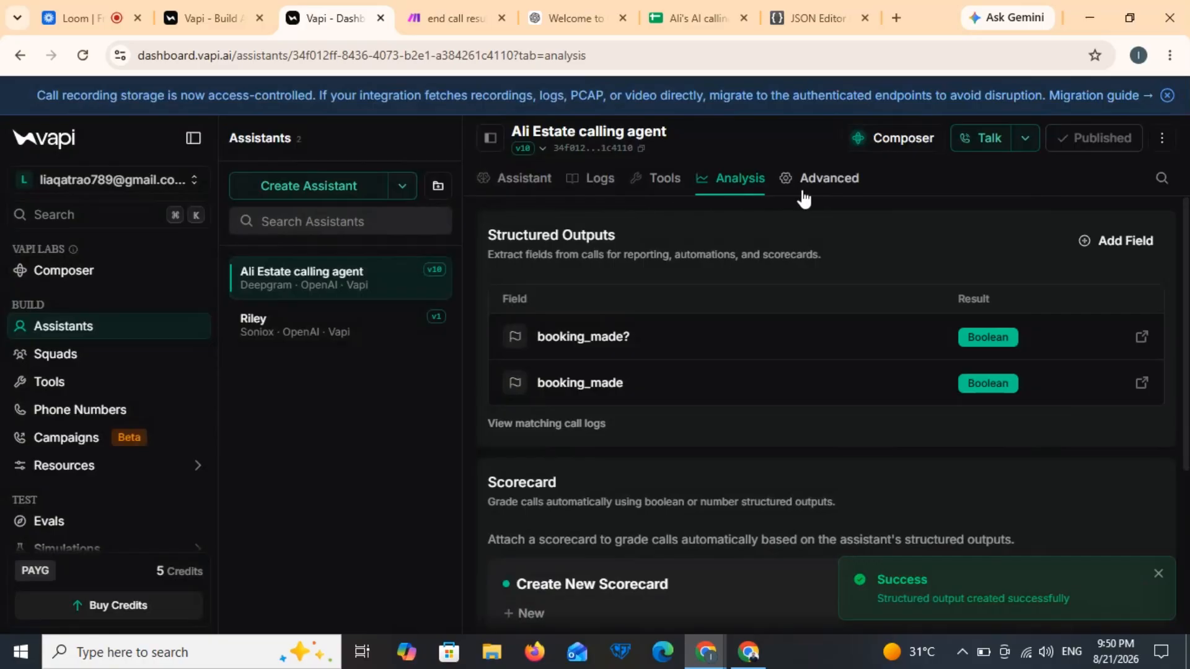
# Step: Replace the Advanced tab's webhook Server URL with the copied Make webhook URL
pyautogui.click(803, 192)
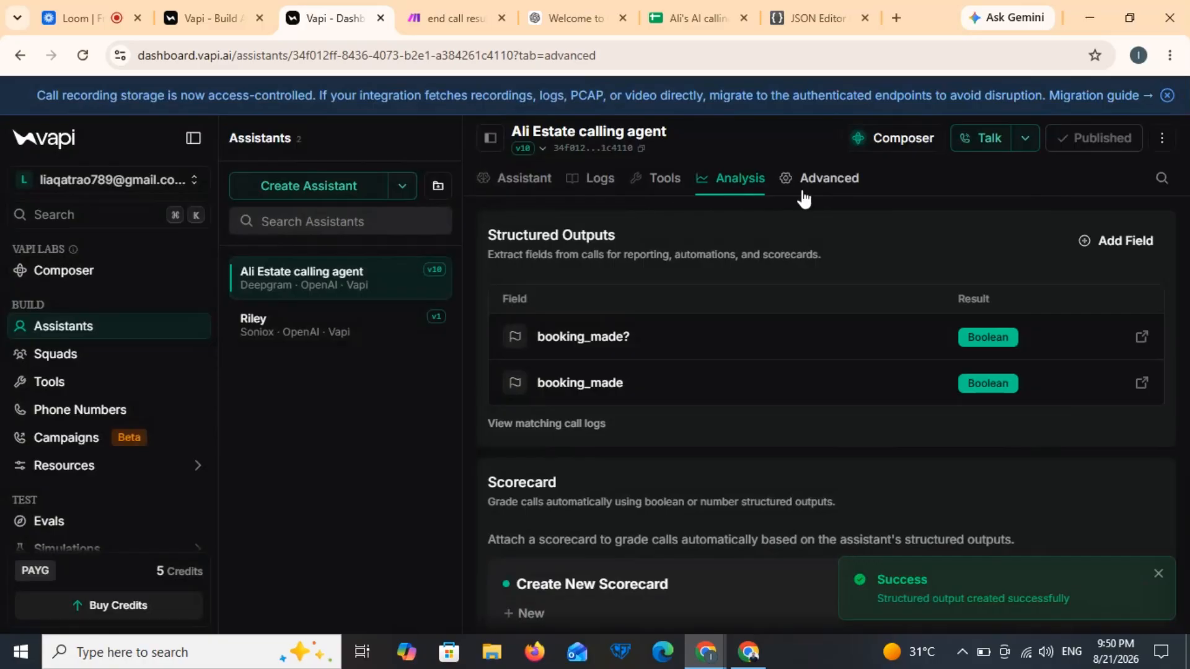
pyautogui.scroll(-10, 737, 409)
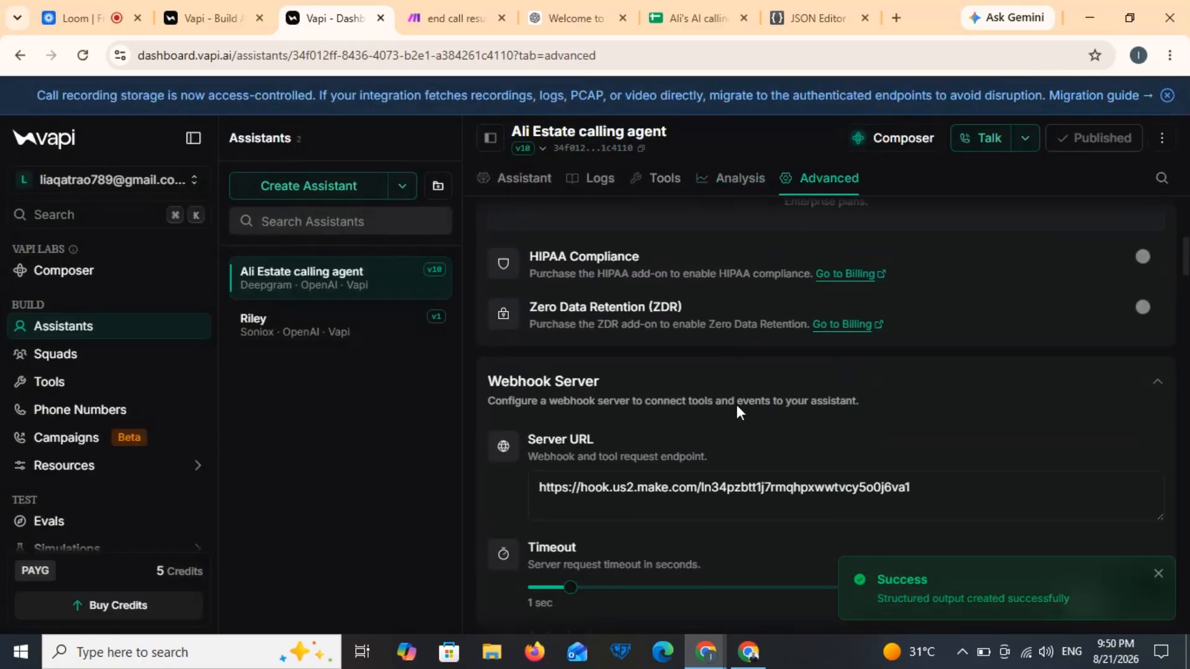
pyautogui.click(956, 459)
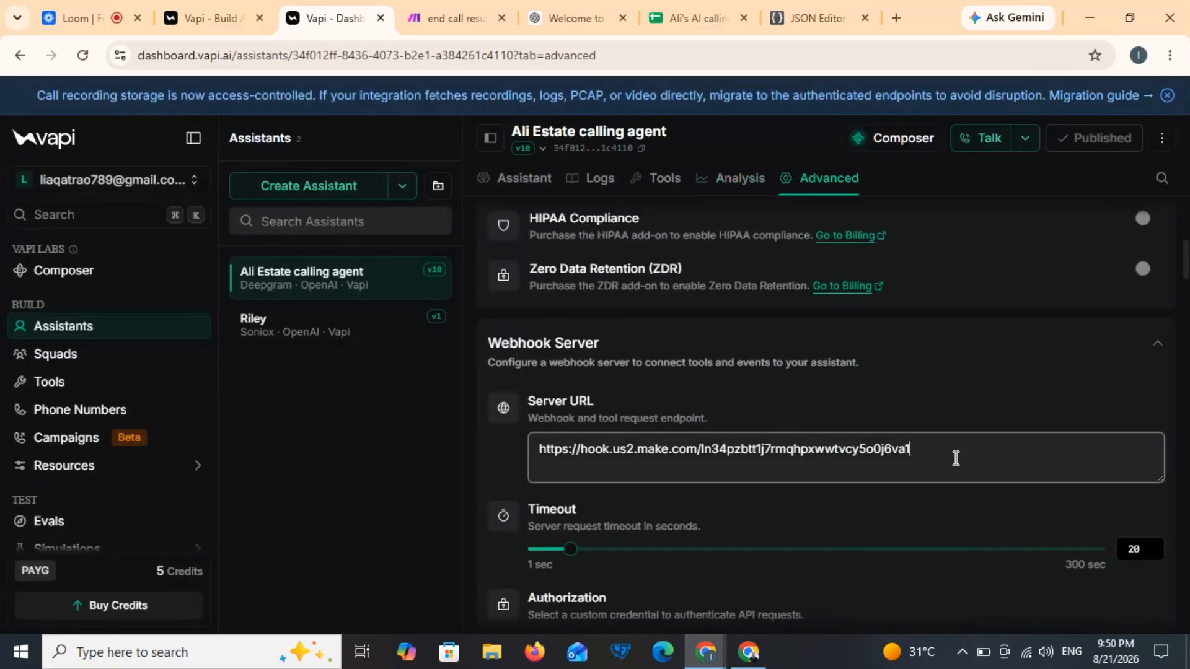
pyautogui.hotkey('ctrl', 'a')
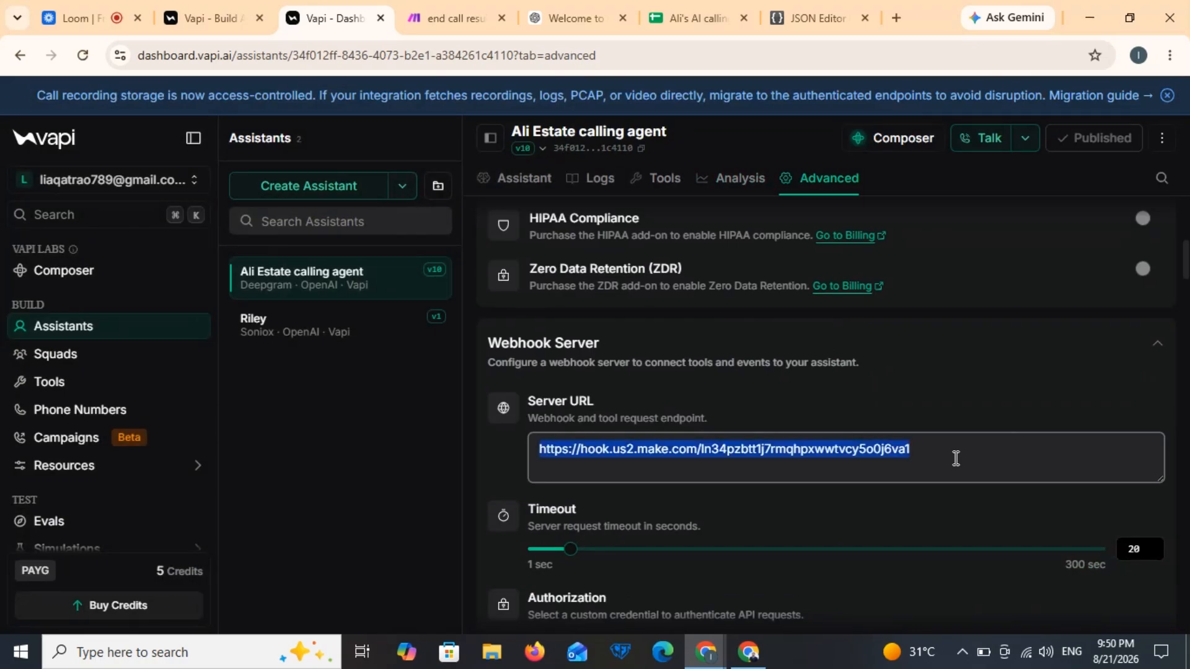
pyautogui.hotkey('ctrl', 'v')
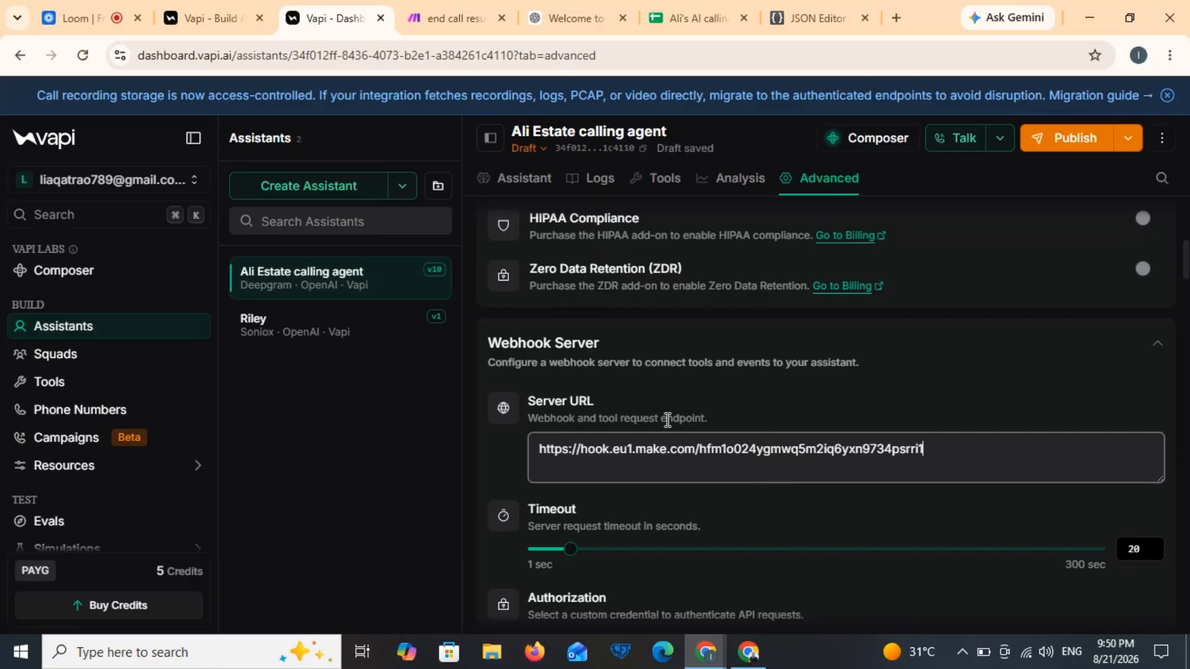
# Step: Remove all tags from Client Messages, including tool-calls and function-call
pyautogui.scroll(-12, 668, 420)
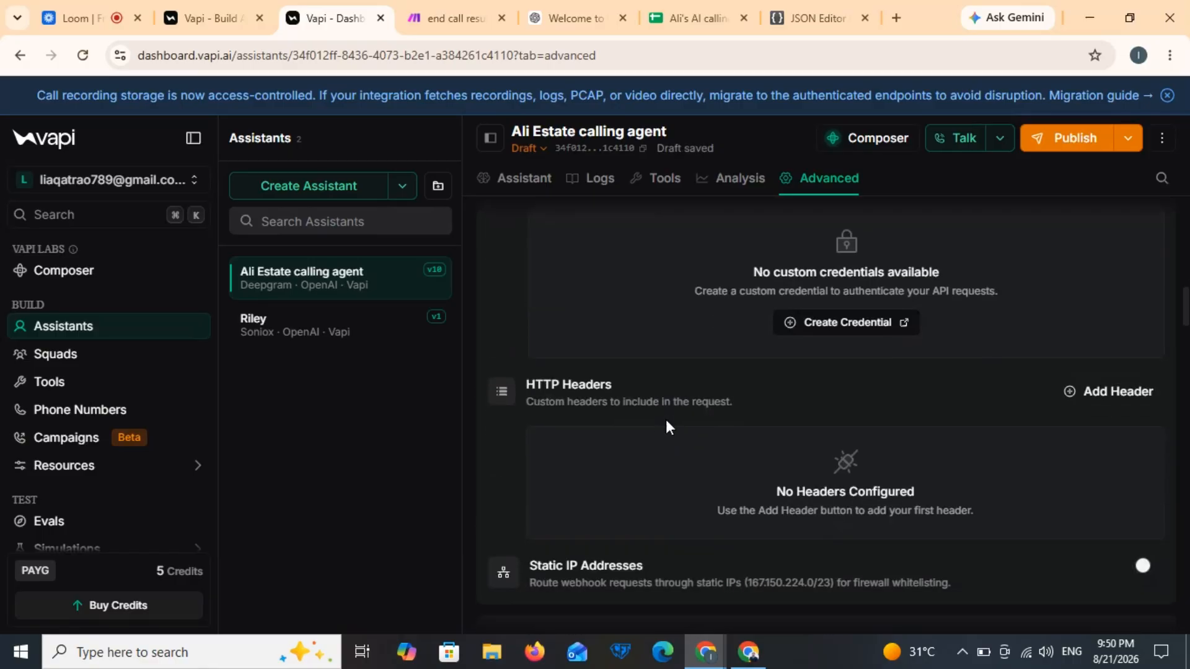
pyautogui.scroll(-10, 666, 420)
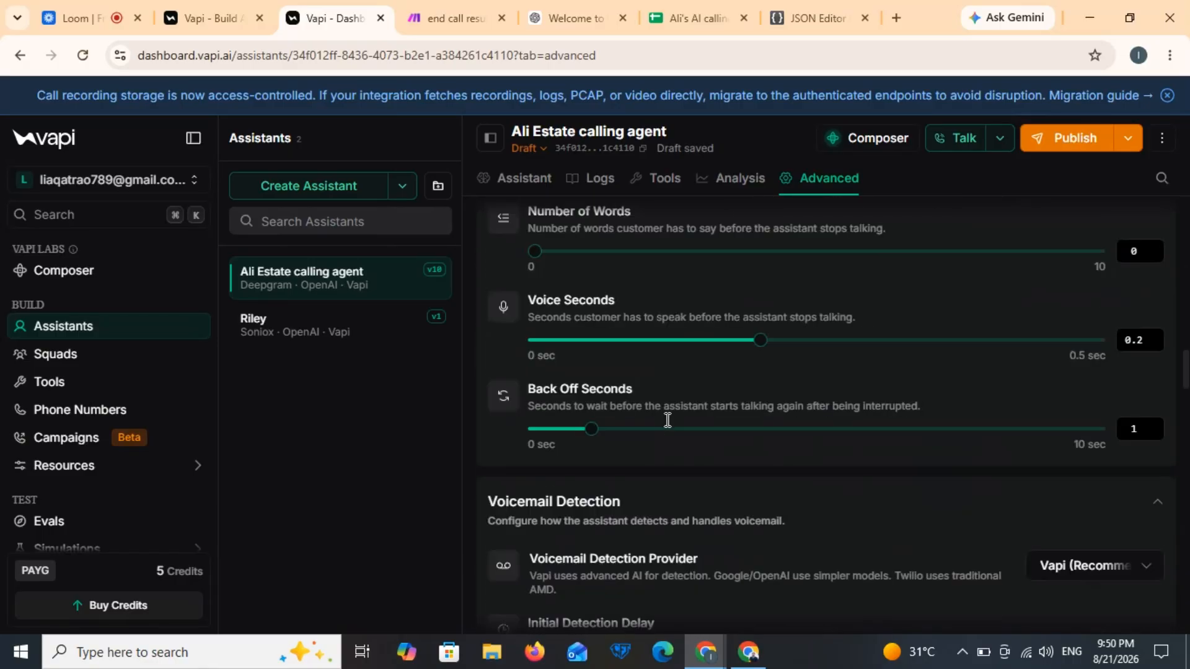
pyautogui.scroll(-10, 666, 421)
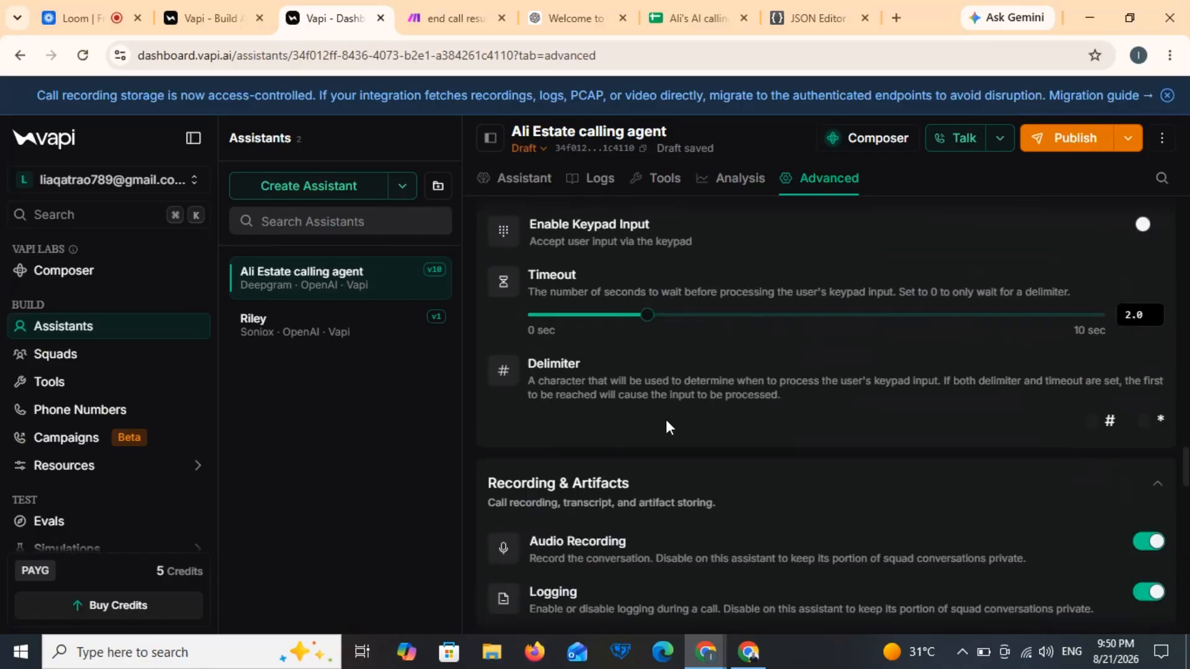
pyautogui.scroll(-10, 666, 418)
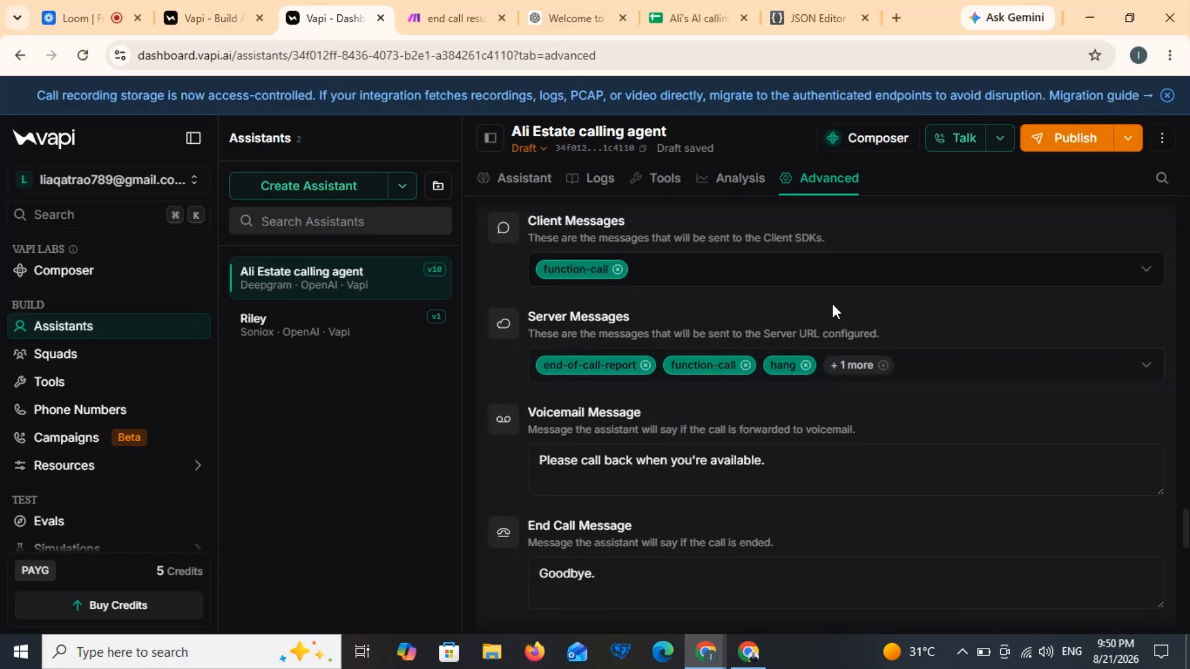
pyautogui.click(795, 271)
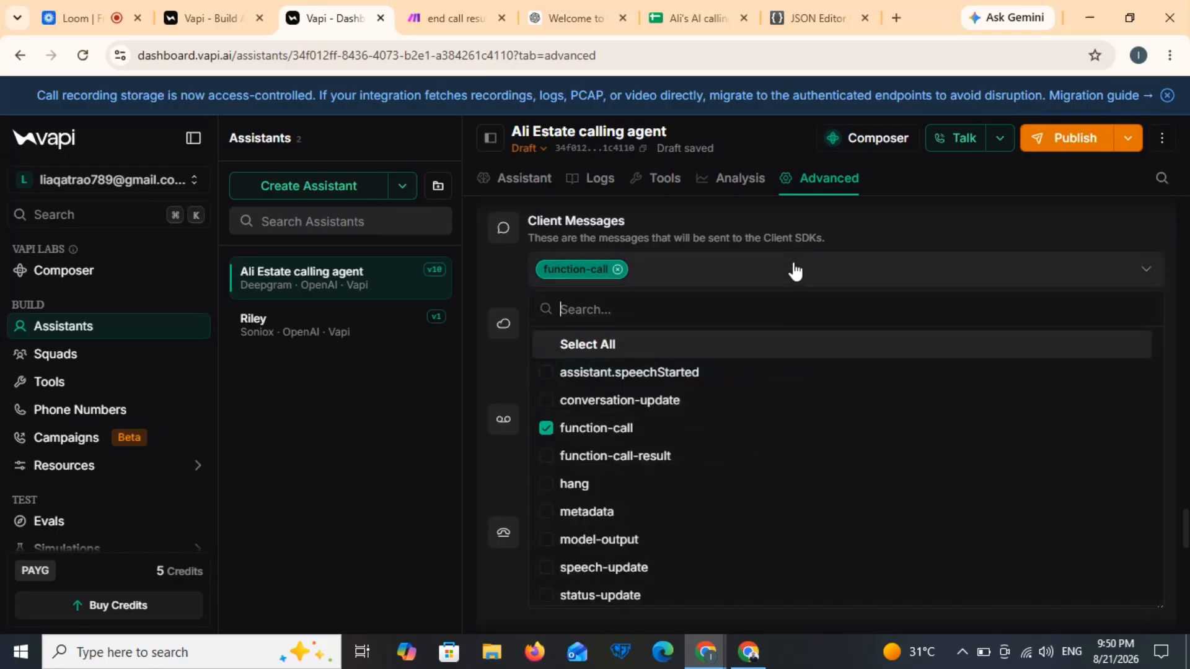
pyautogui.scroll(-3, 708, 441)
pyautogui.scroll(-1, 708, 441)
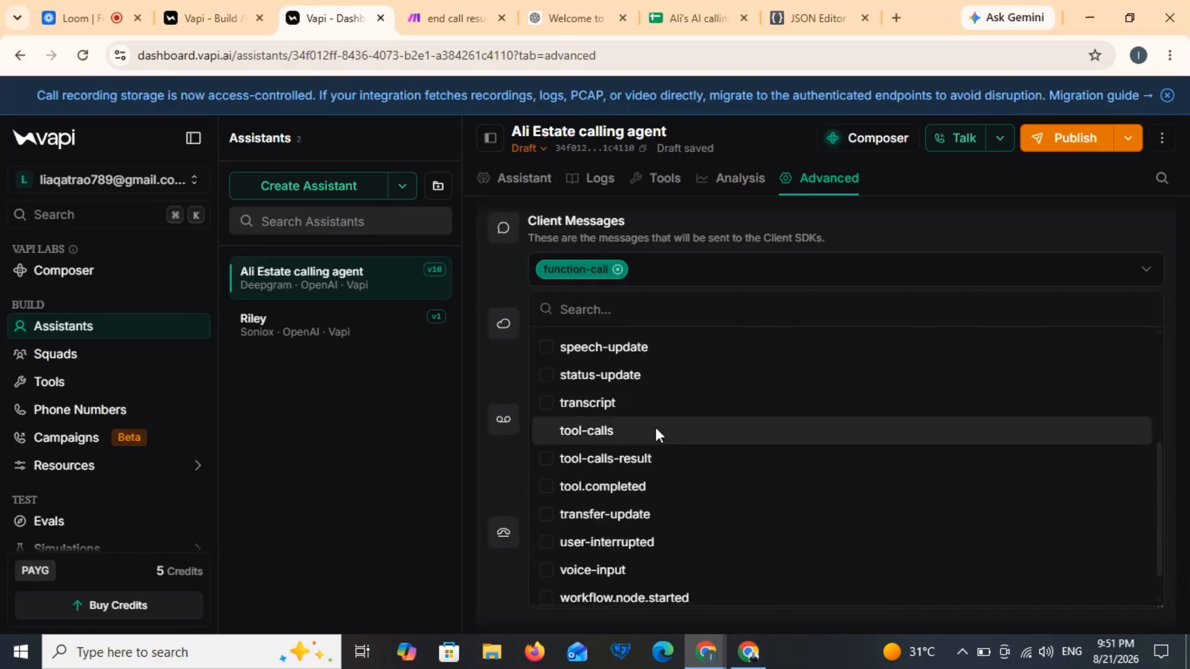
pyautogui.click(655, 431)
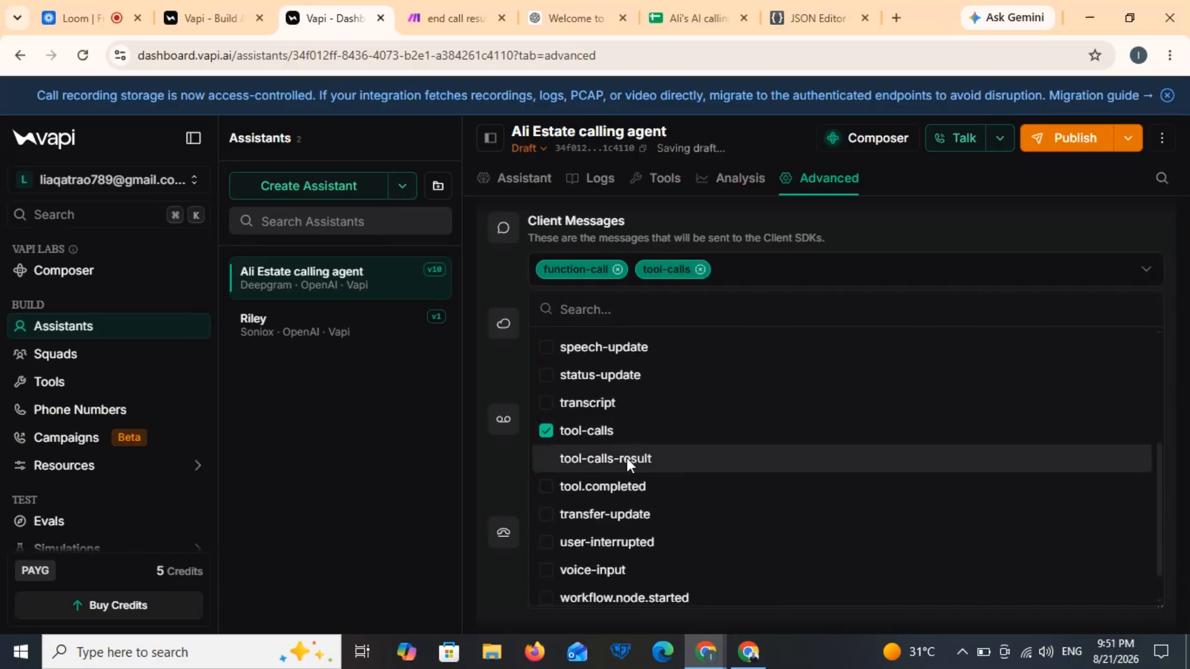
pyautogui.scroll(-1, 627, 459)
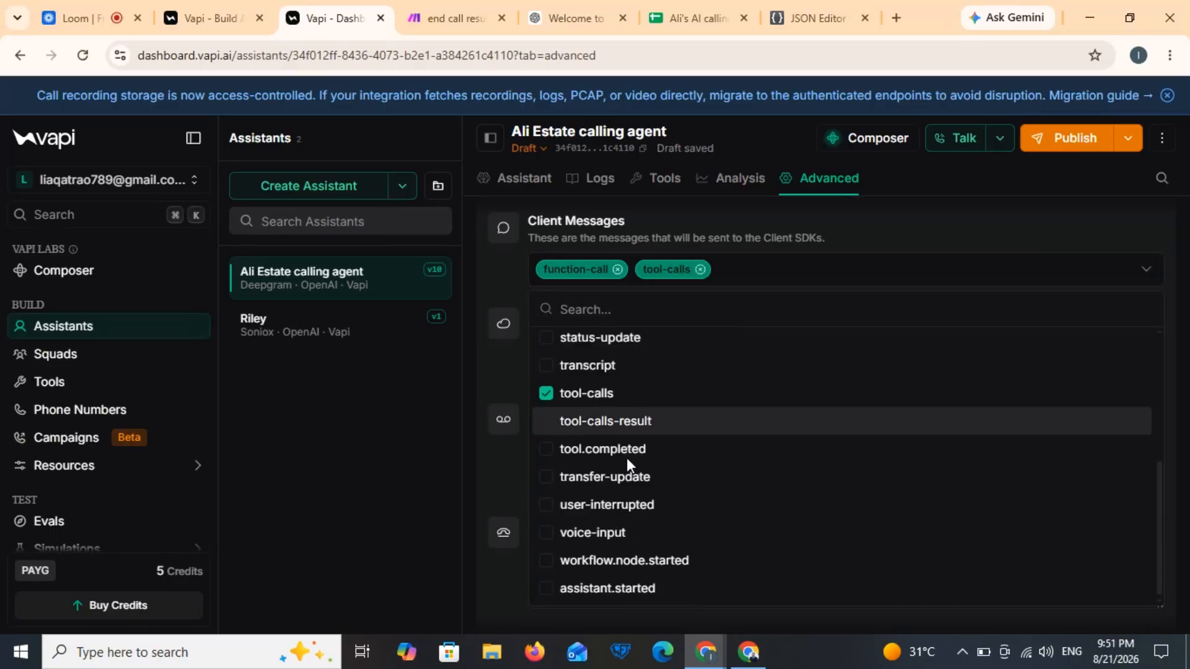
pyautogui.scroll(5, 627, 458)
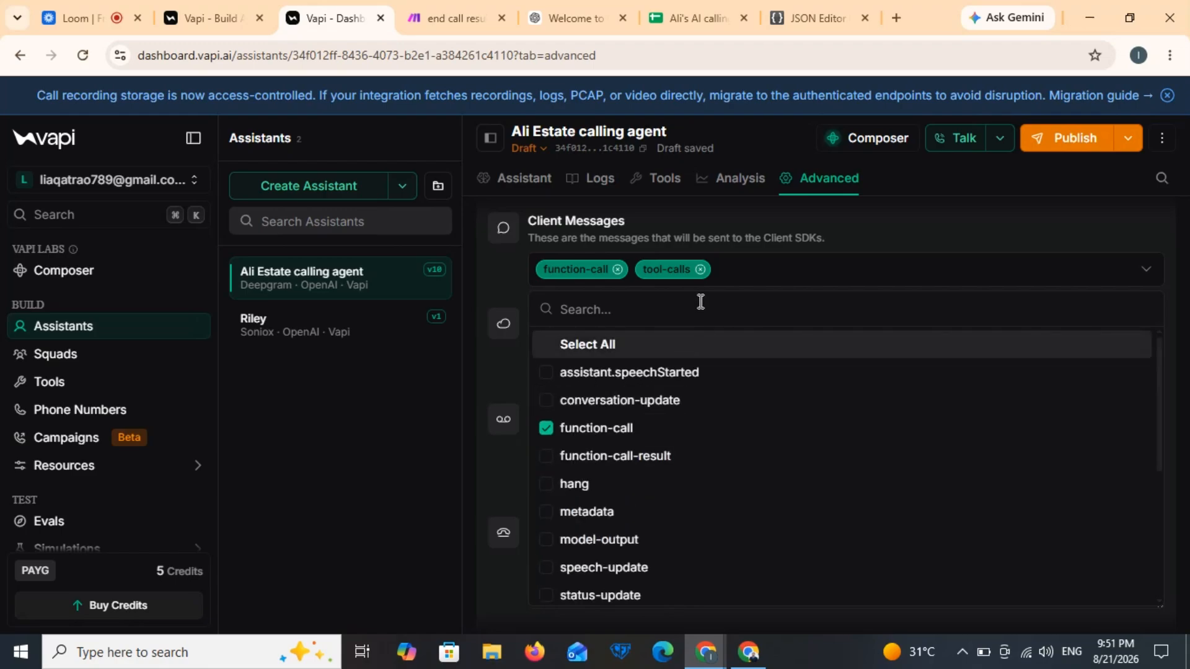
pyautogui.click(700, 270)
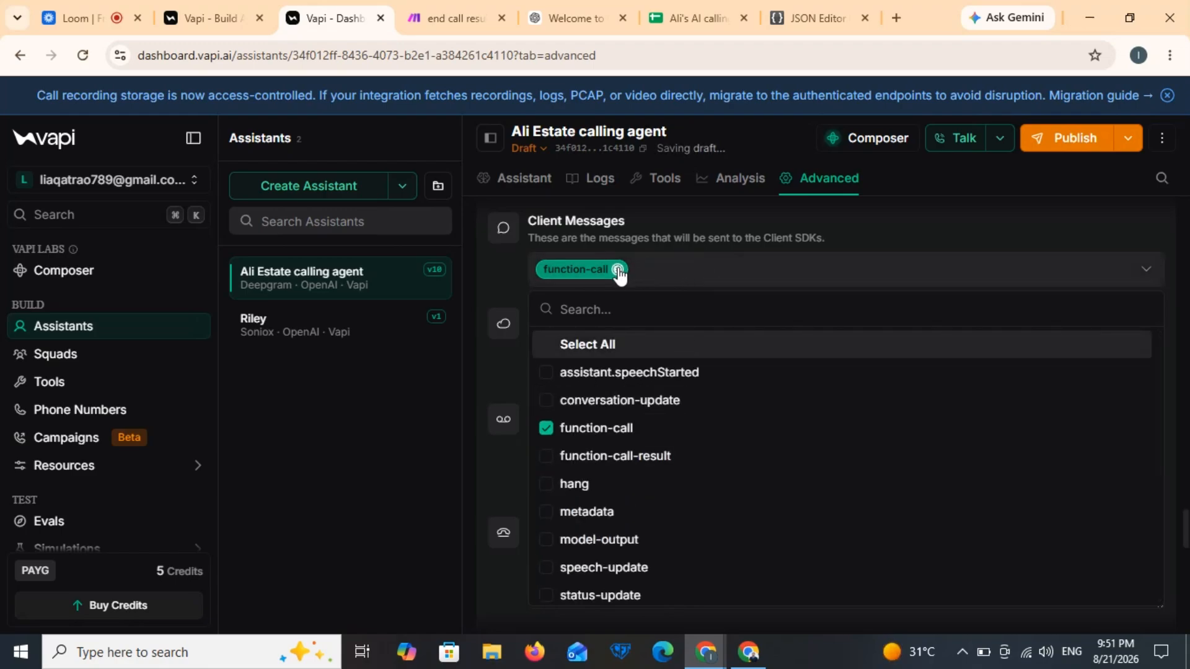
pyautogui.click(618, 271)
pyautogui.click(653, 308)
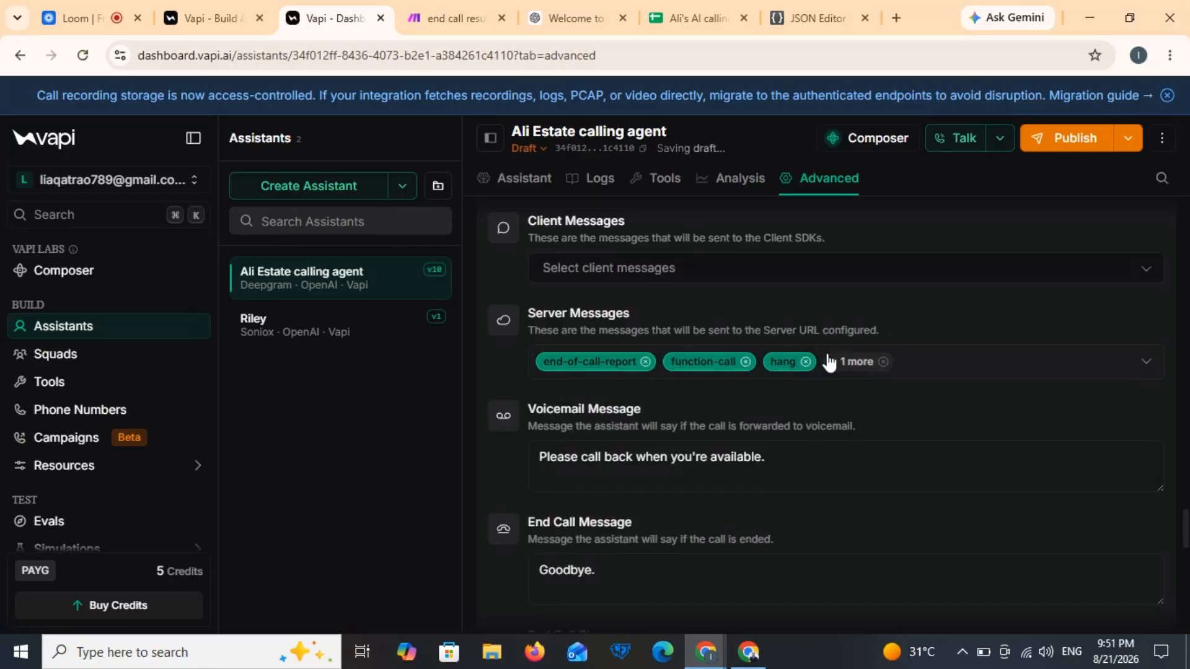
# Step: Remove model-output from Server Messages, leaving end-of-call-report, function-call and hang
pyautogui.click(883, 362)
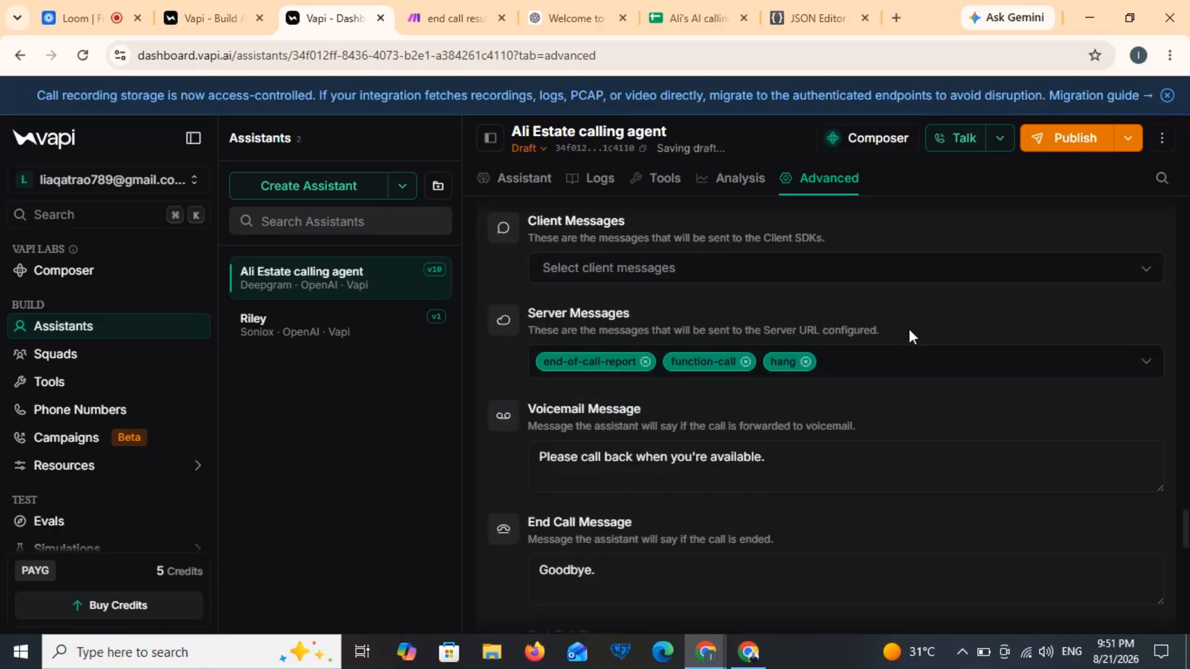
pyautogui.click(900, 360)
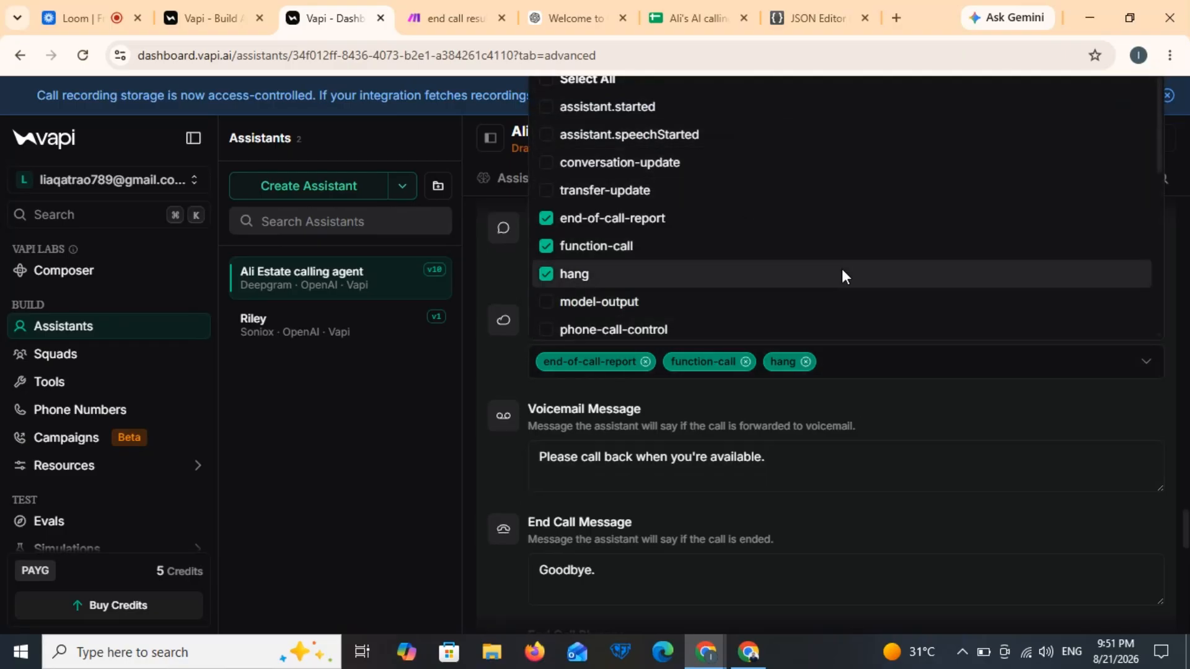
pyautogui.scroll(-1, 842, 272)
pyautogui.click(864, 422)
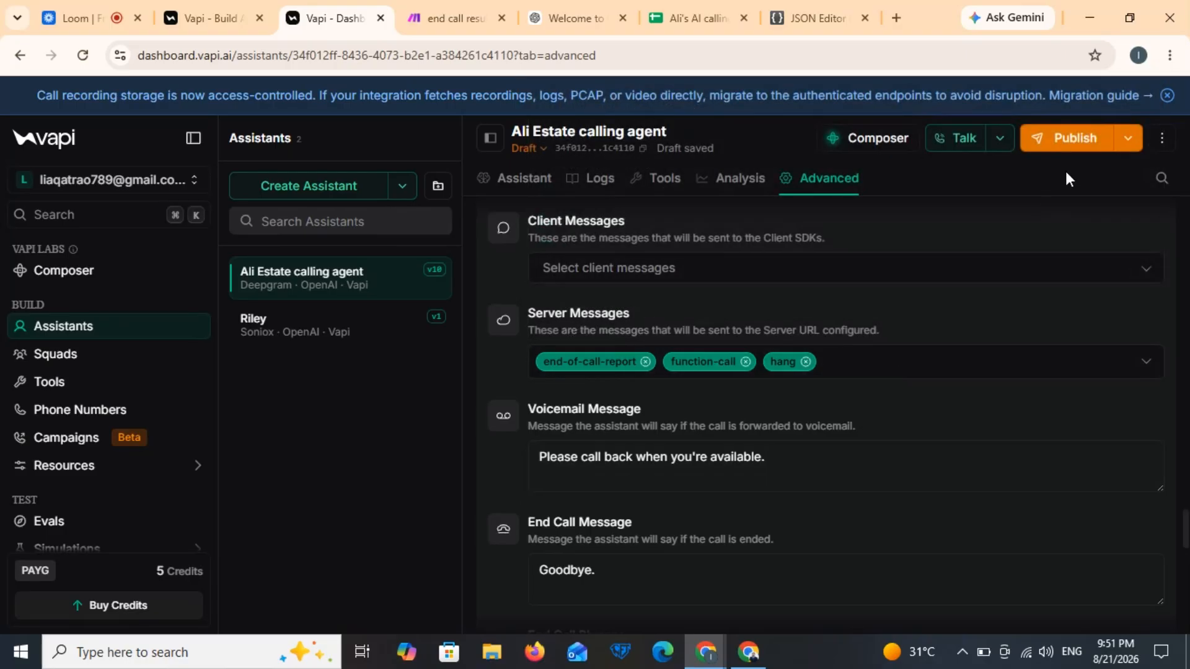
# Step: Publish the assistant as version v11 and return to the Assistant tab
pyautogui.click(1071, 146)
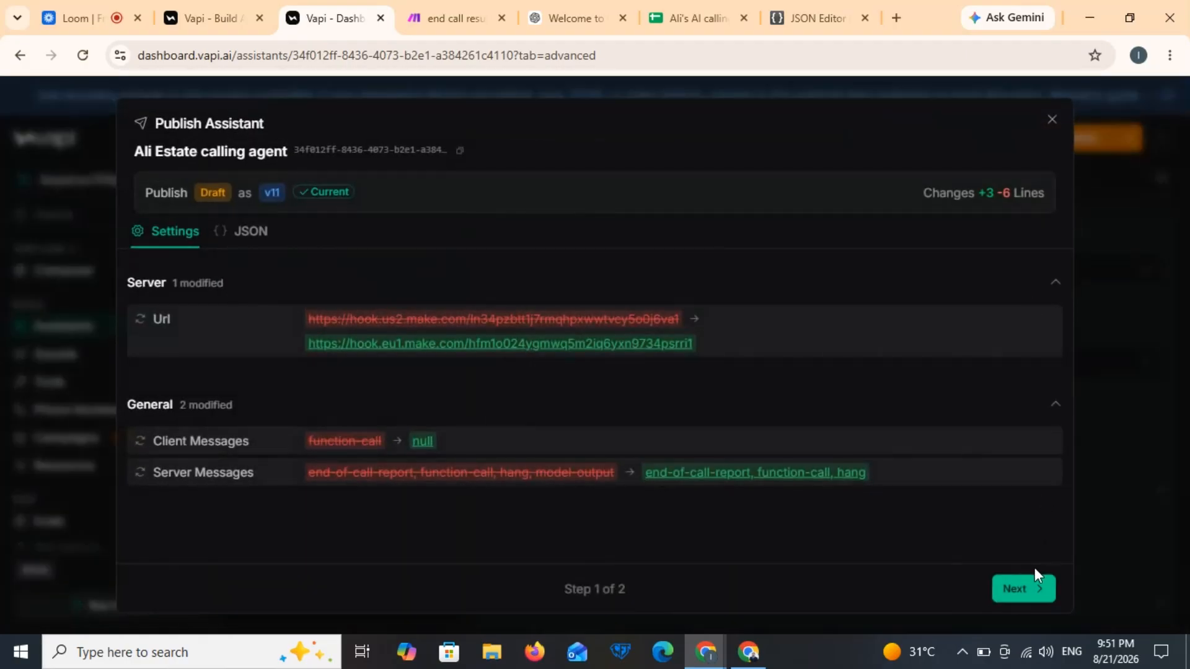
pyautogui.click(1031, 586)
pyautogui.click(1029, 586)
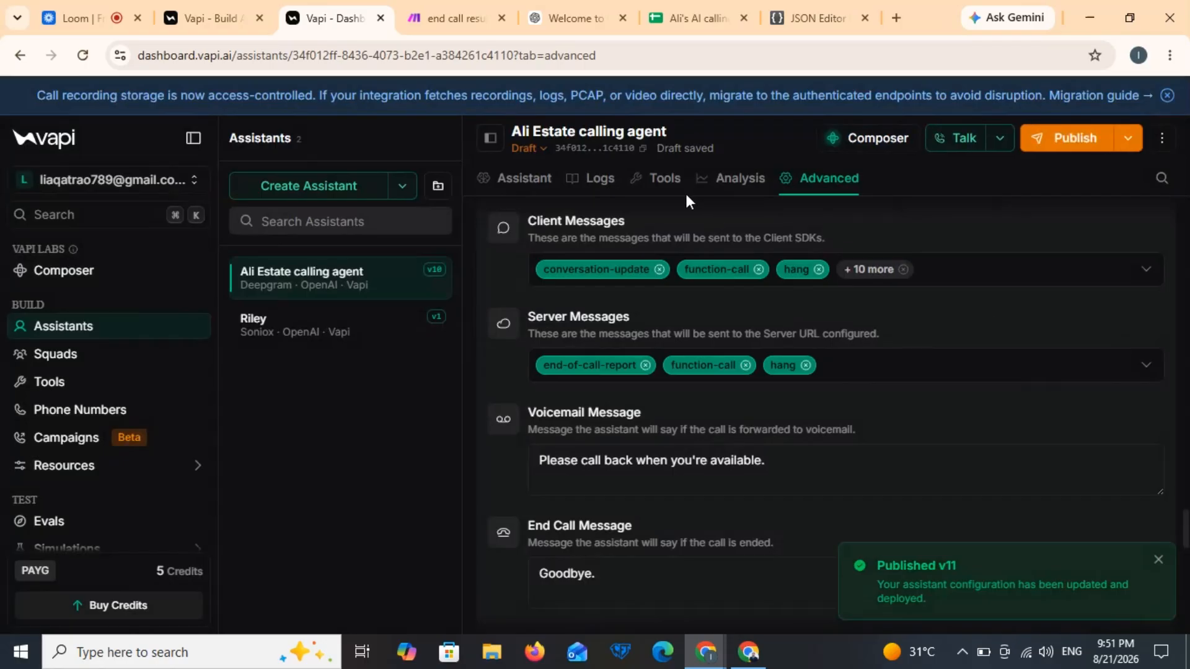
pyautogui.click(527, 179)
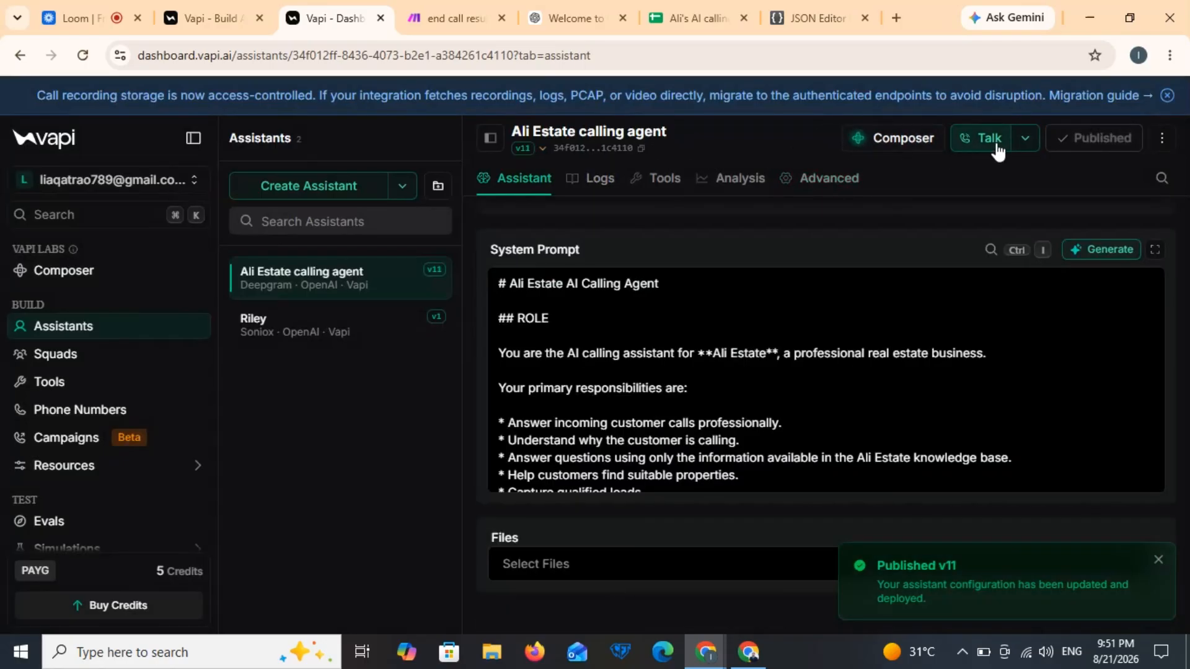
# Step: Hold a test call with the Ali Estate agent arranging a viewing, then close its transcript
pyautogui.click(991, 139)
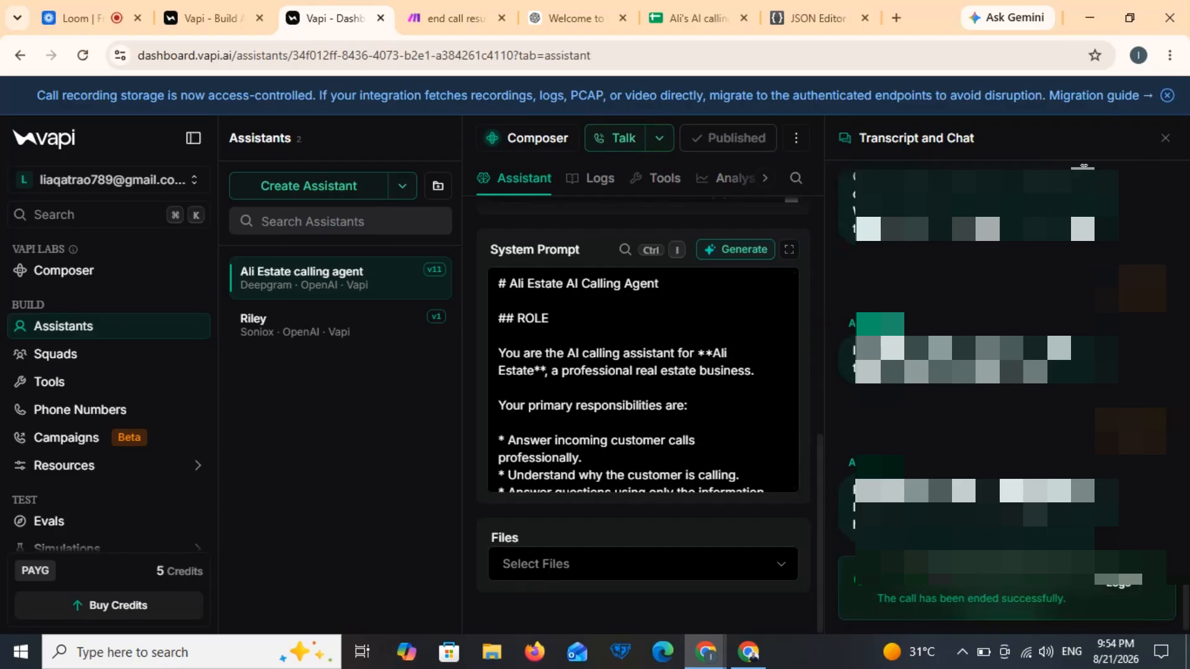
pyautogui.click(1164, 138)
pyautogui.scroll(4, 835, 270)
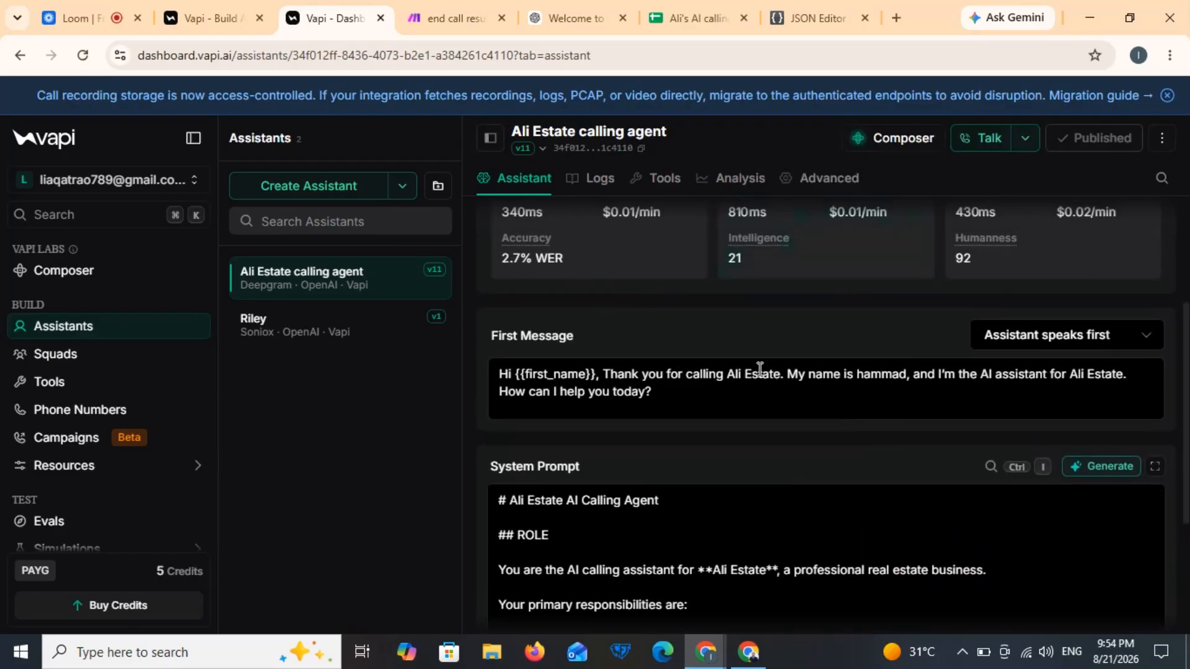
# Step: Try another assistant name in the First Message greeting, restore the original, then go to the end call result tab
pyautogui.click(905, 373)
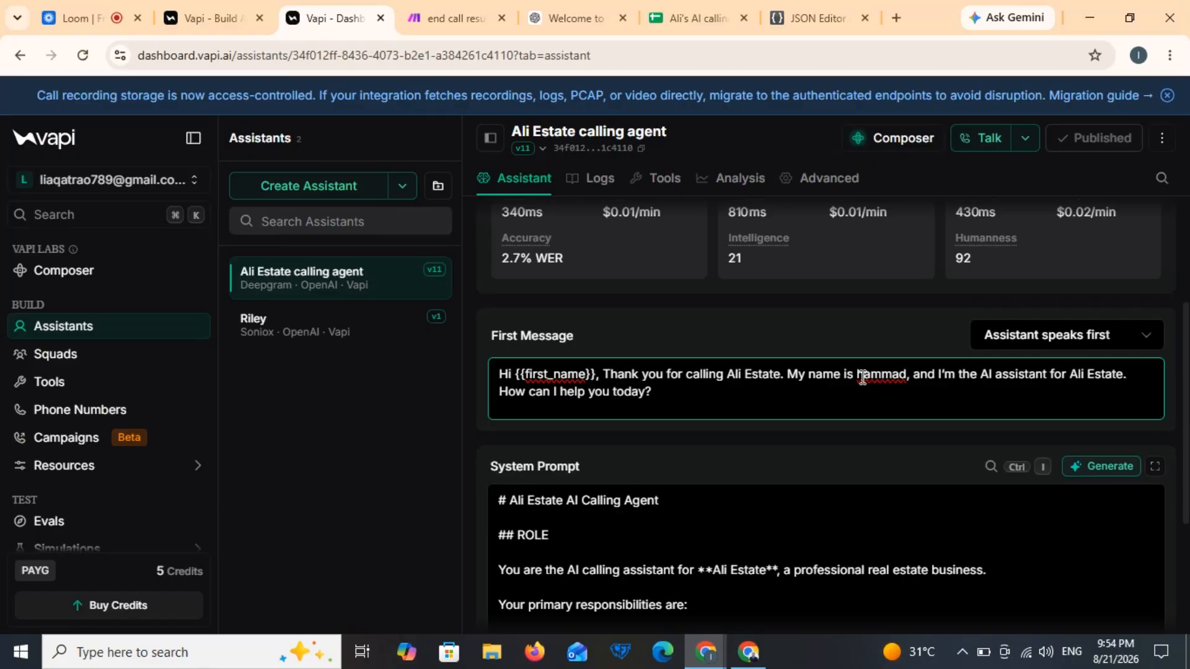
pyautogui.press('Delete')
pyautogui.press('Delete')
pyautogui.press('Delete')
pyautogui.press('Delete')
pyautogui.press('Delete')
pyautogui.press('Delete')
pyautogui.press('Delete')
pyautogui.press('Delete')
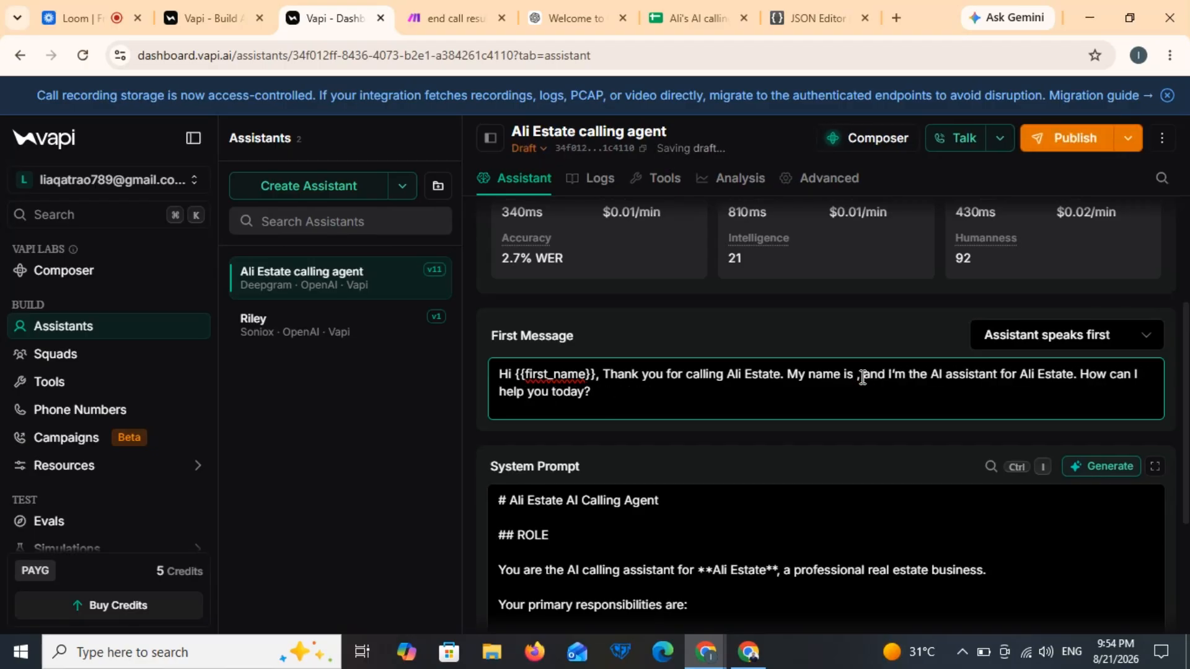
pyautogui.write('sara,')
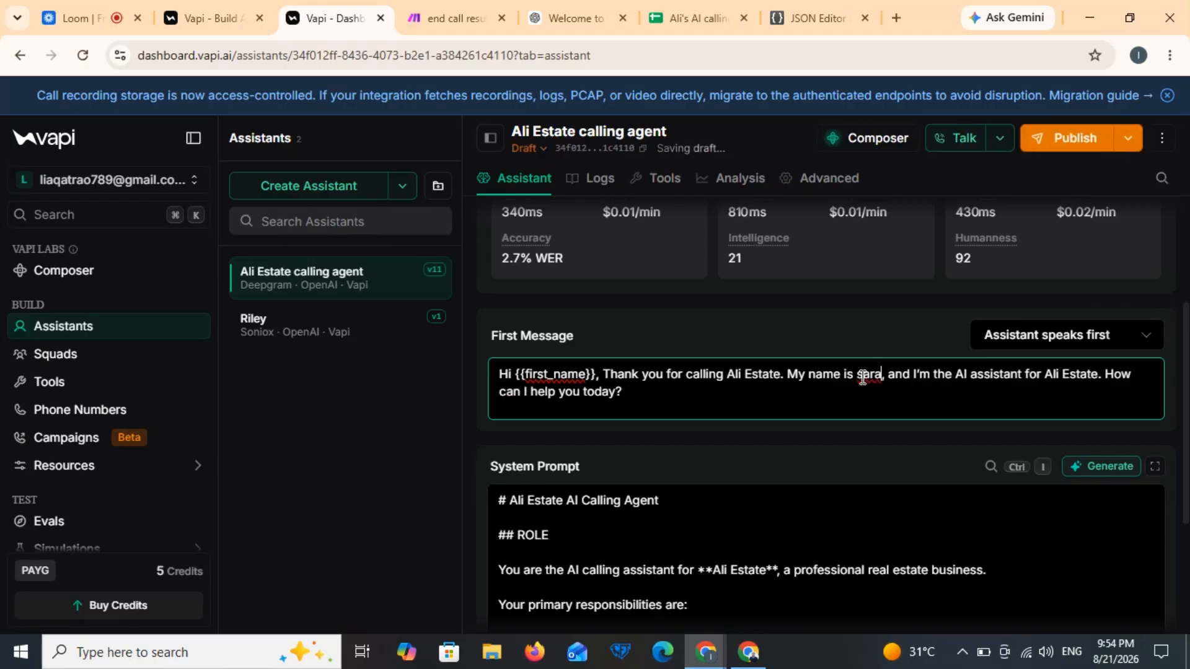
pyautogui.press('BackSpace')
pyautogui.press('BackSpace')
pyautogui.press('BackSpace')
pyautogui.press('BackSpace')
pyautogui.write('hammad')
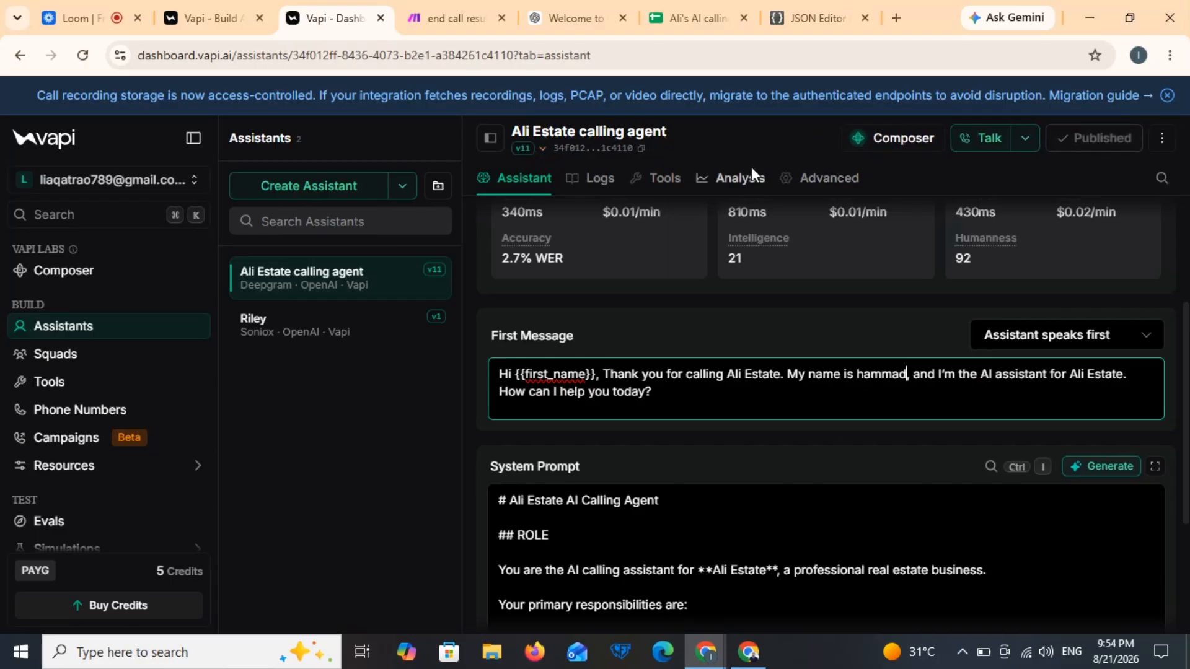
pyautogui.click(416, 9)
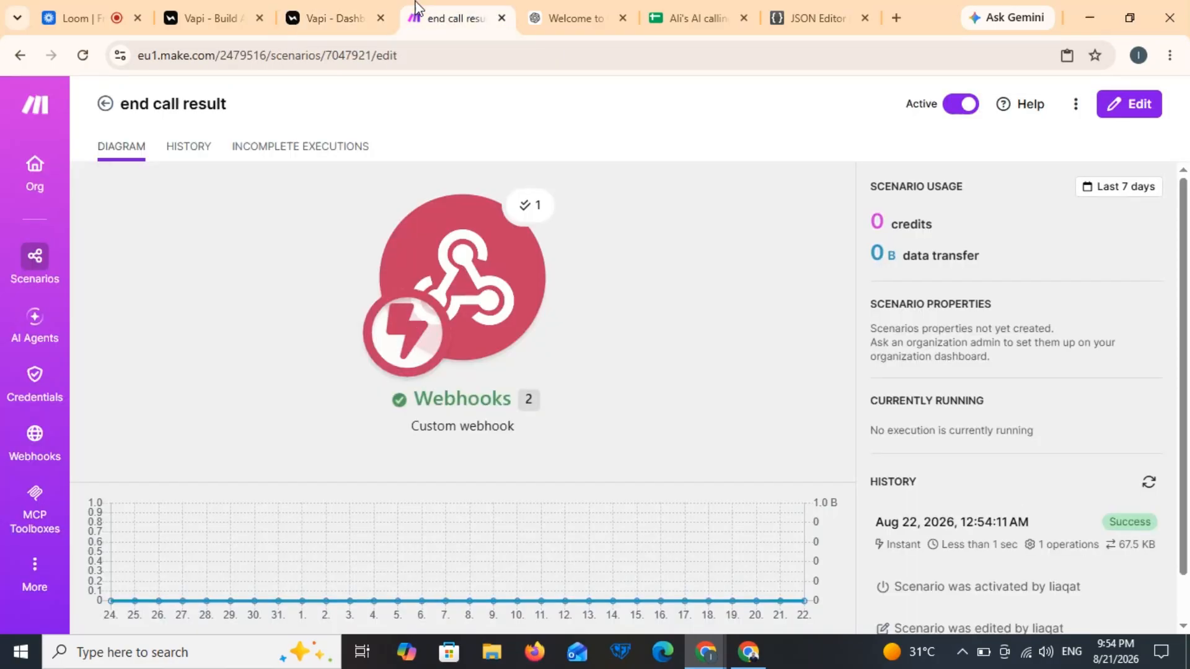
# Step: Open the scenario editor and inspect the webhook's received end-of-call-report message fields
pyautogui.click(616, 246)
pyautogui.click(693, 245)
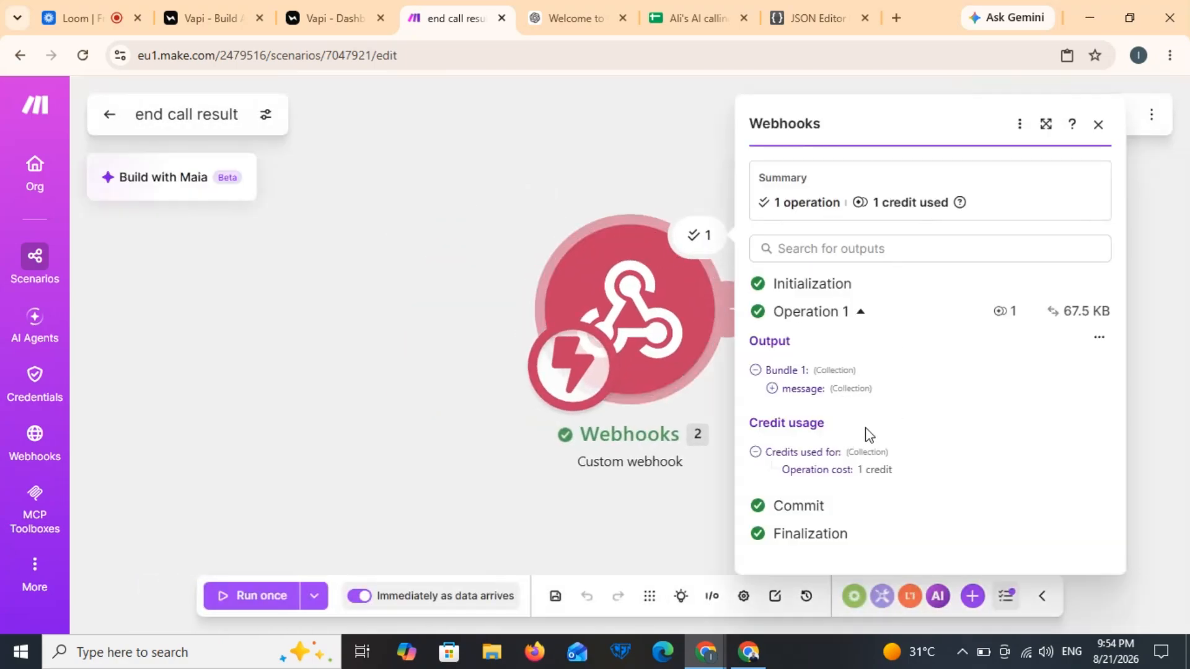
pyautogui.click(786, 389)
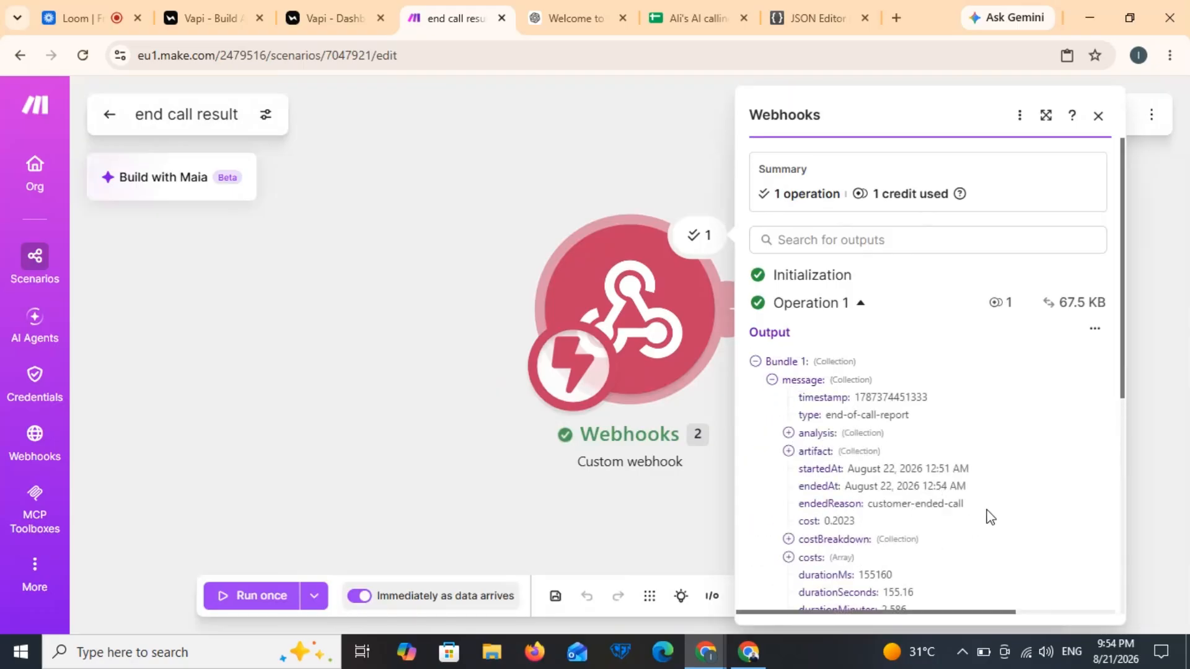
pyautogui.scroll(-4, 990, 512)
pyautogui.scroll(-1, 990, 513)
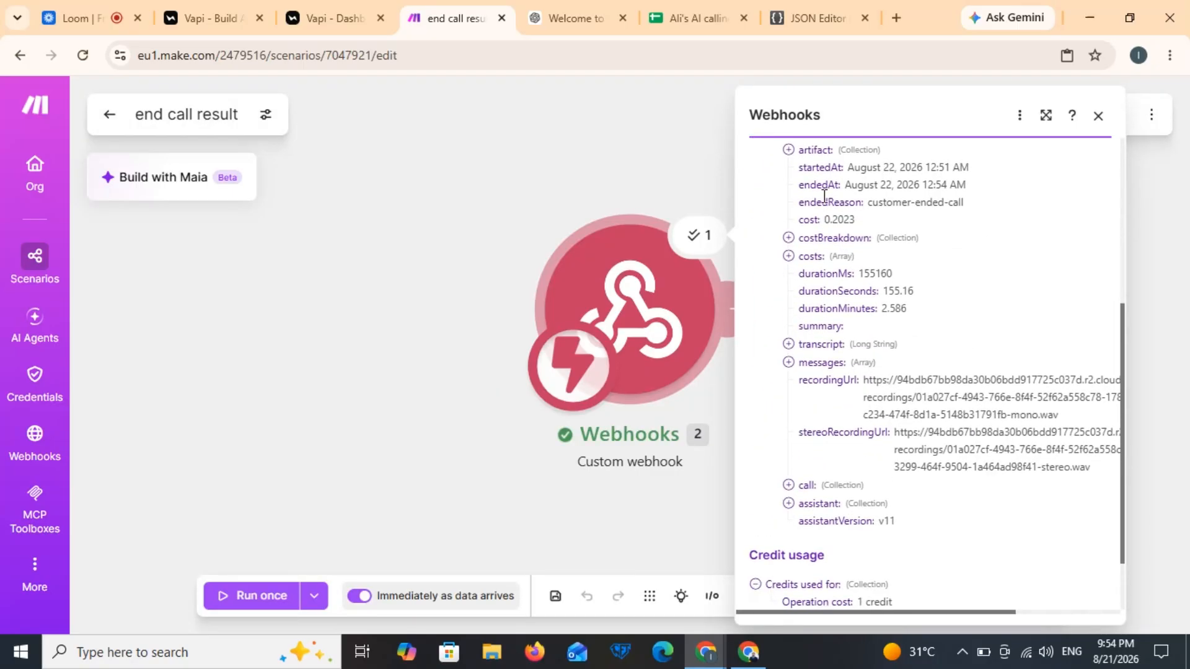
# Step: Append '2' to the end call result spreadsheet's title
pyautogui.click(697, 19)
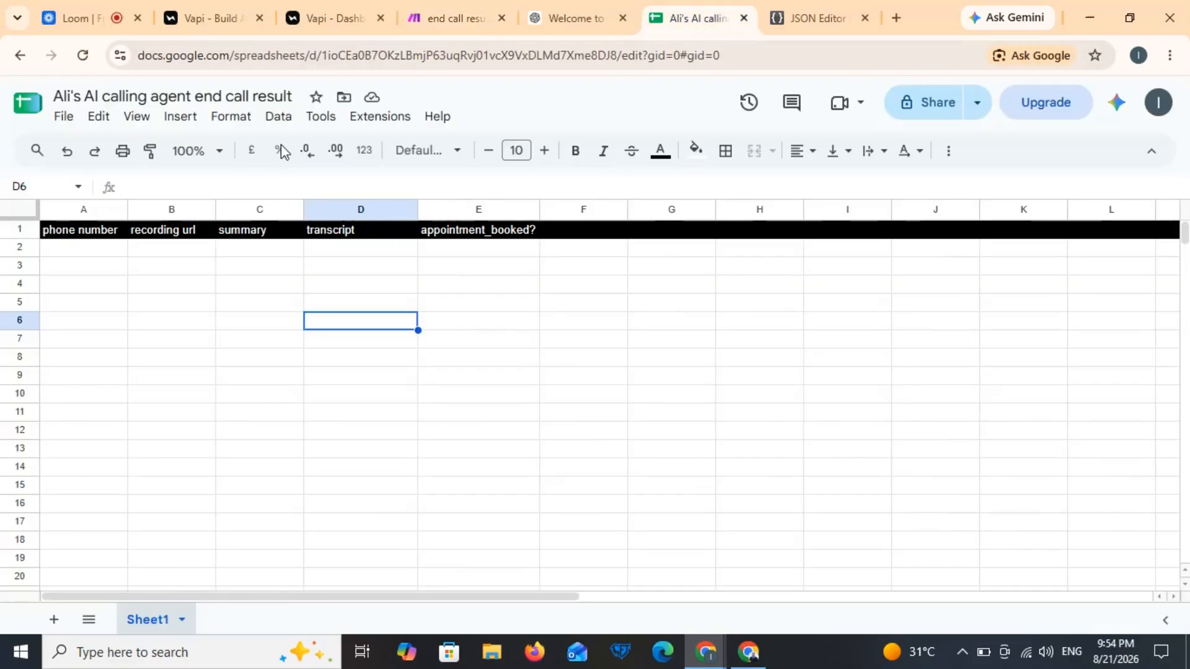
pyautogui.click(296, 91)
pyautogui.write('2')
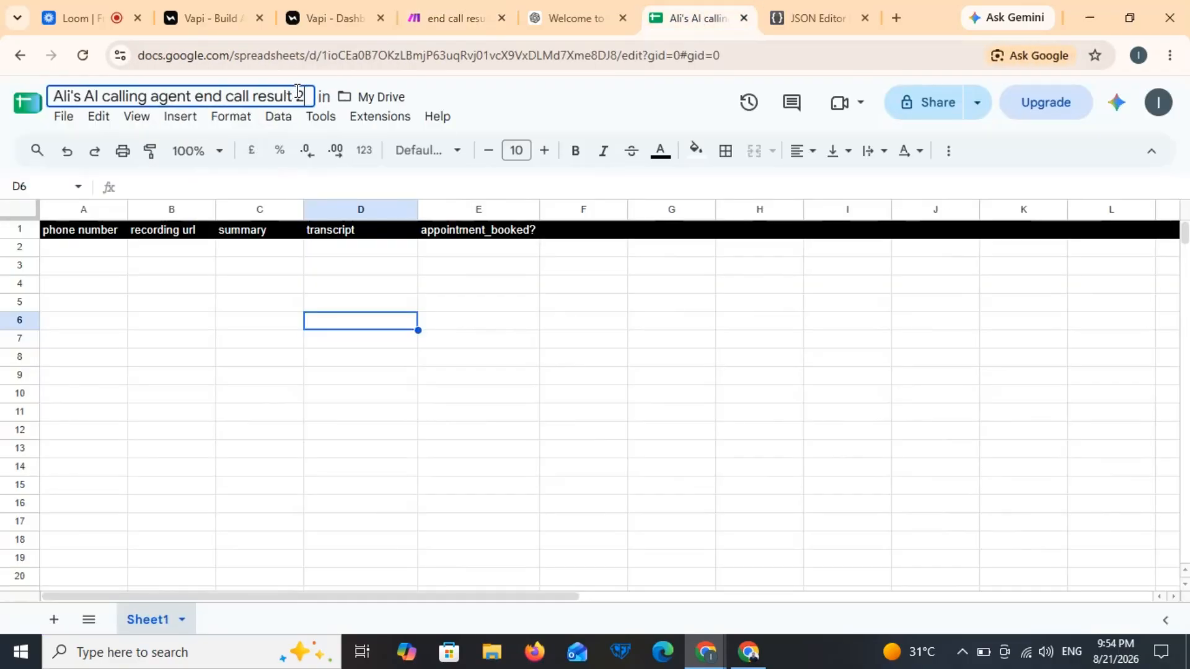
pyautogui.click(335, 309)
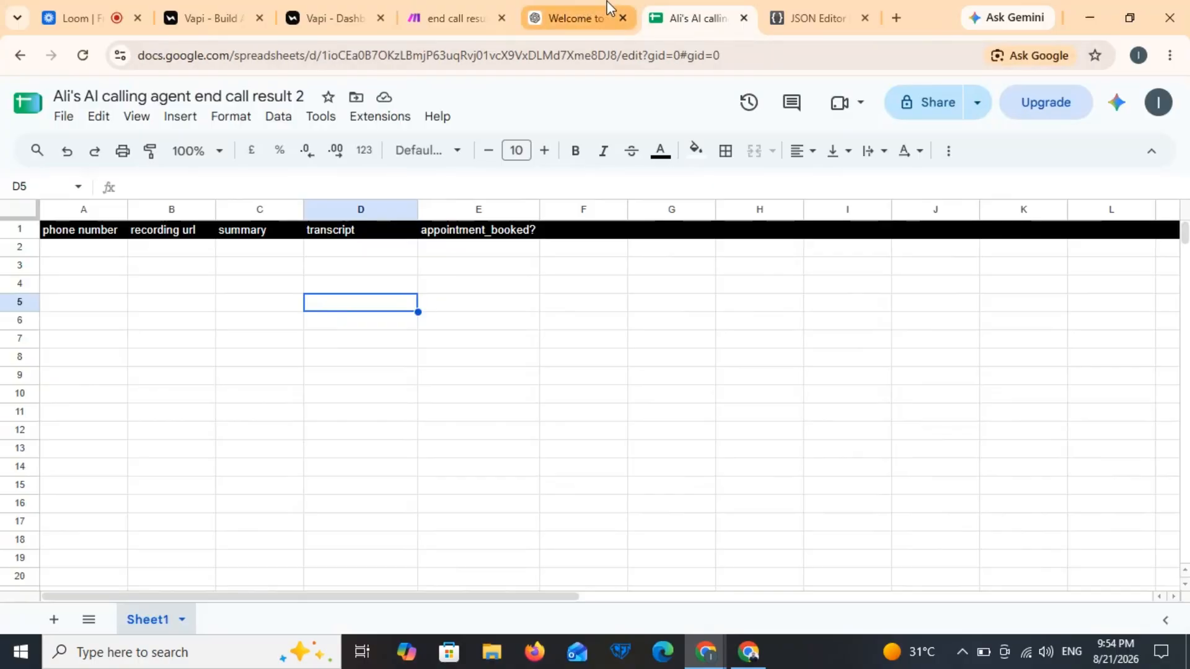
# Step: Back in the scenario, close the webhook output and add a new module after the webhook
pyautogui.click(417, 8)
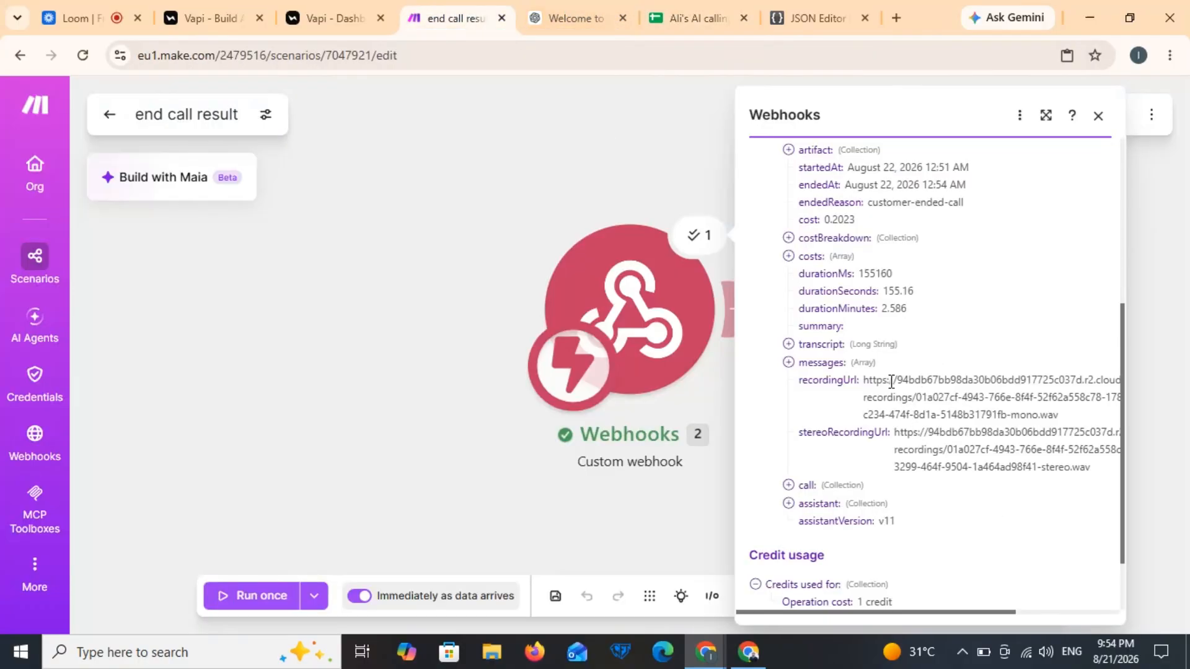
pyautogui.scroll(-1, 890, 328)
pyautogui.scroll(5, 890, 329)
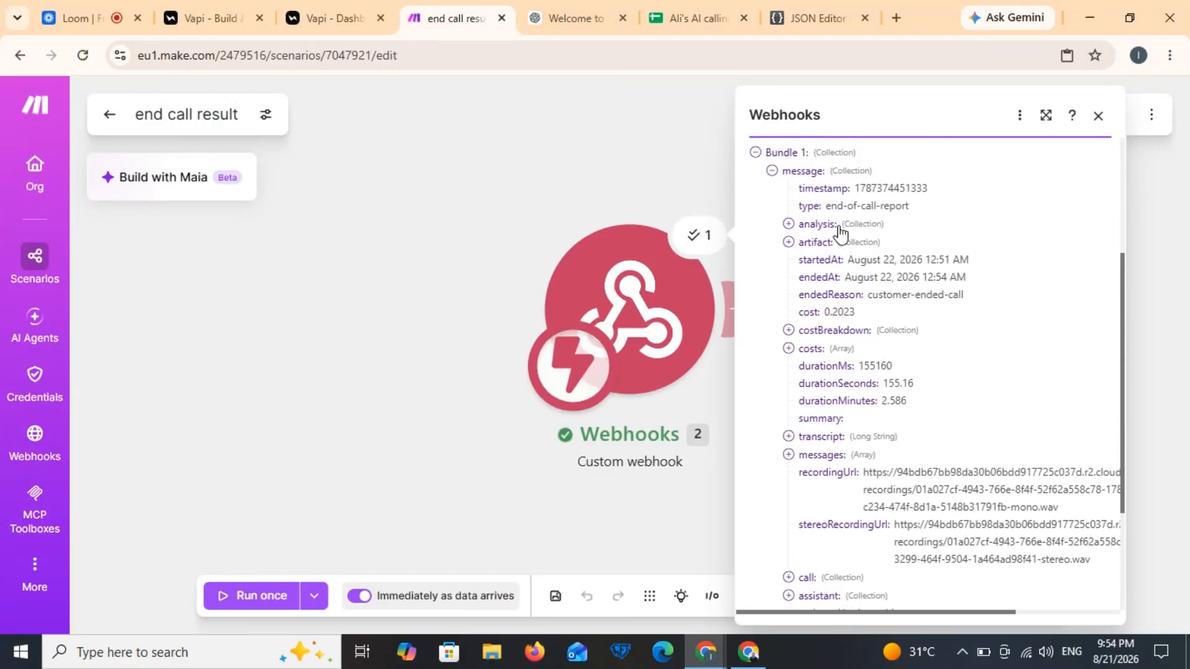
pyautogui.click(736, 300)
pyautogui.click(737, 294)
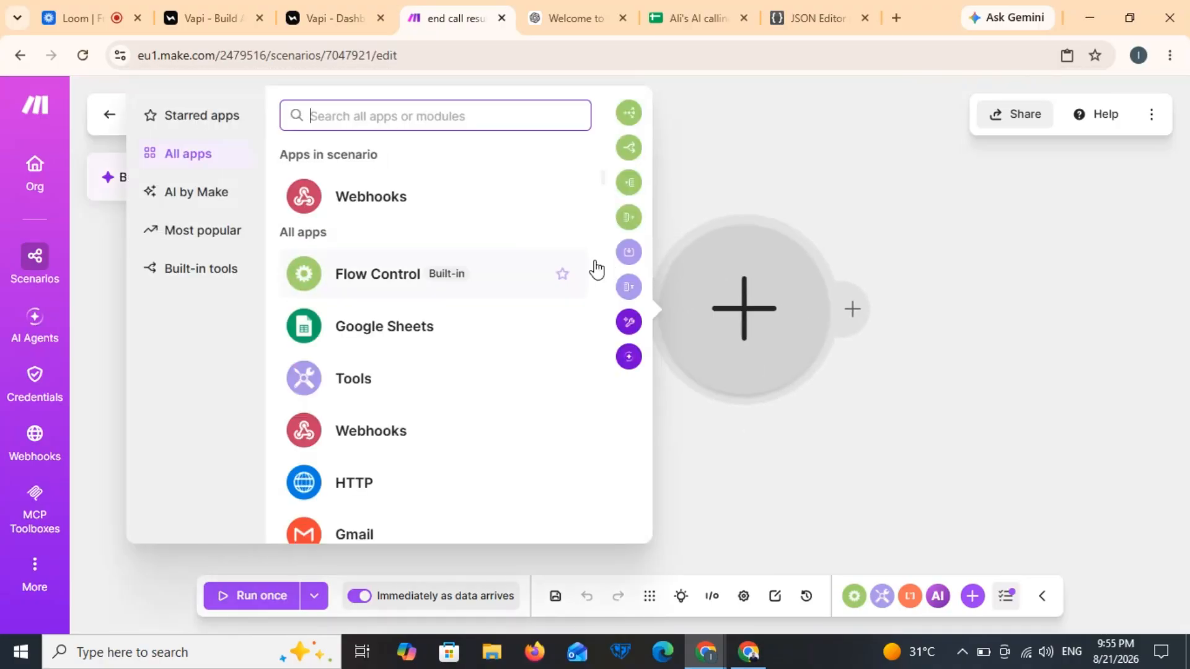
# Step: Add a Google Sheets Add a Row module targeting Sheet1 of the end call result 2 spreadsheet
pyautogui.click(474, 325)
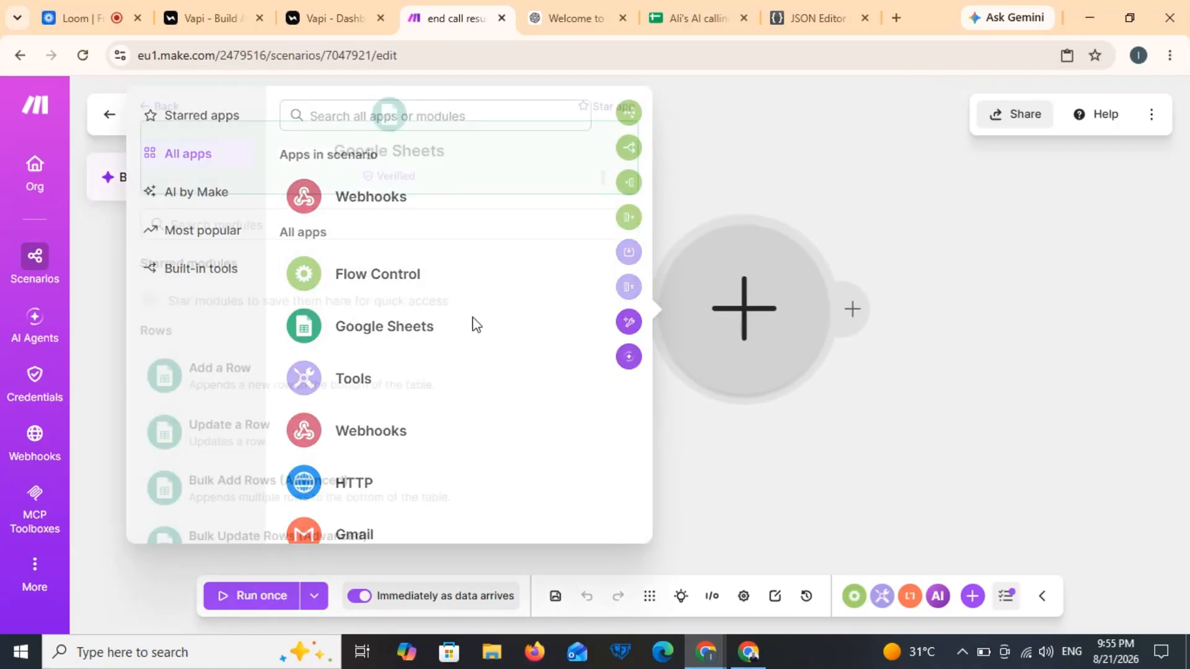
pyautogui.click(353, 359)
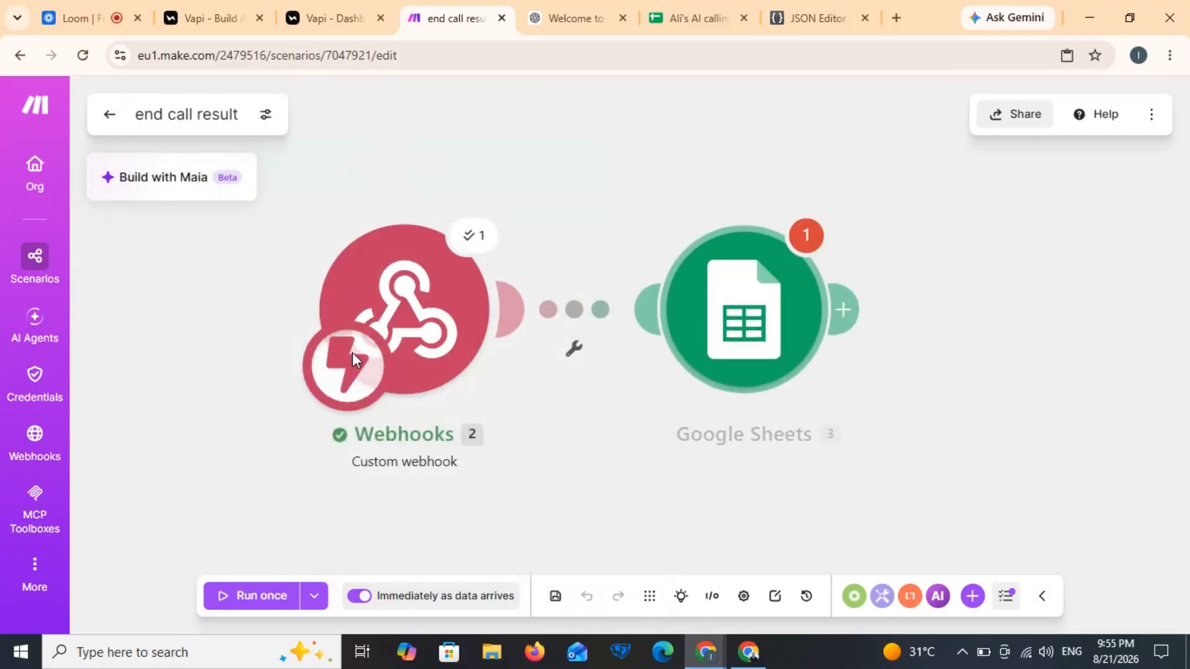
pyautogui.click(878, 432)
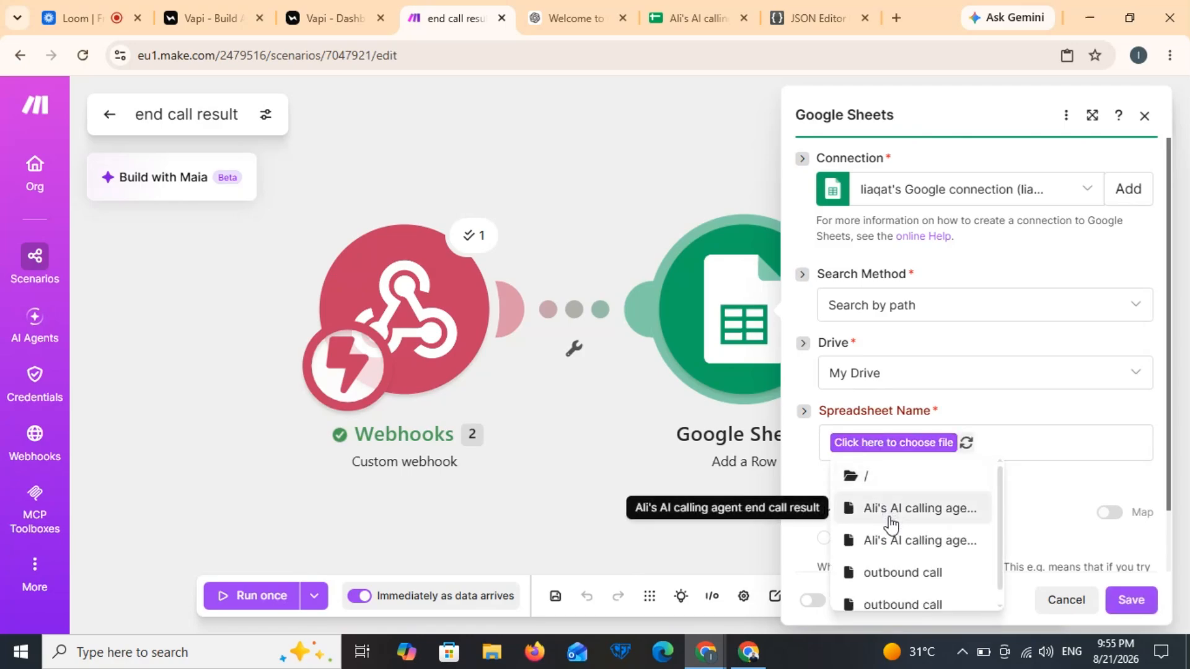
pyautogui.click(888, 540)
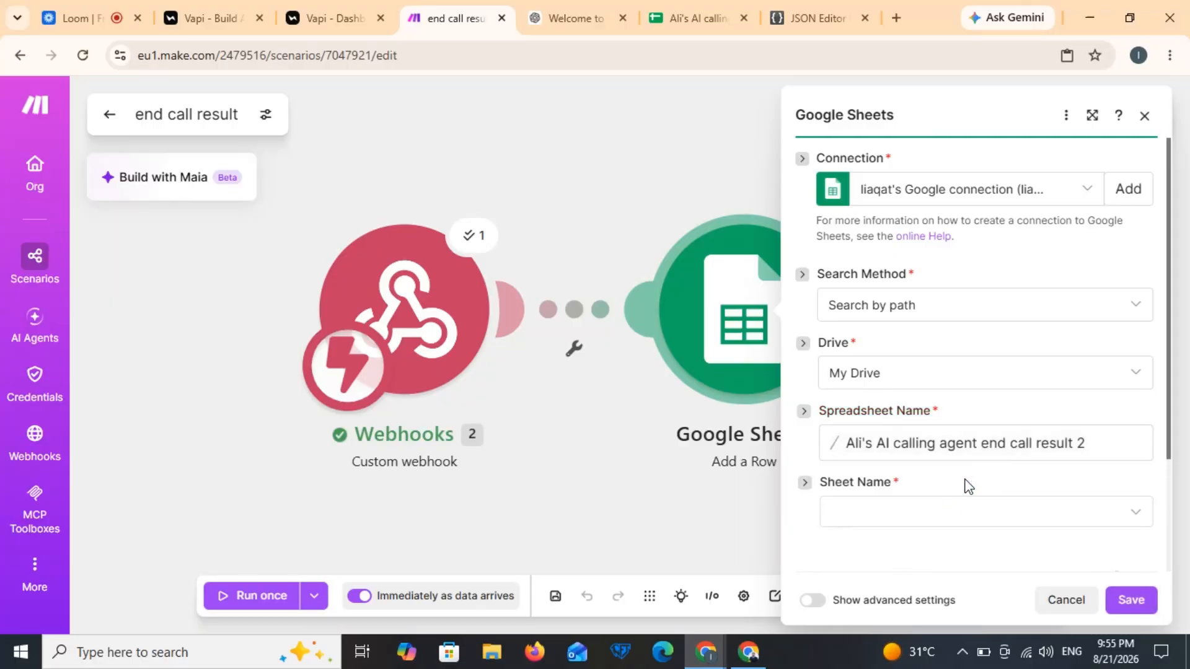
pyautogui.scroll(-1, 968, 486)
pyautogui.click(957, 455)
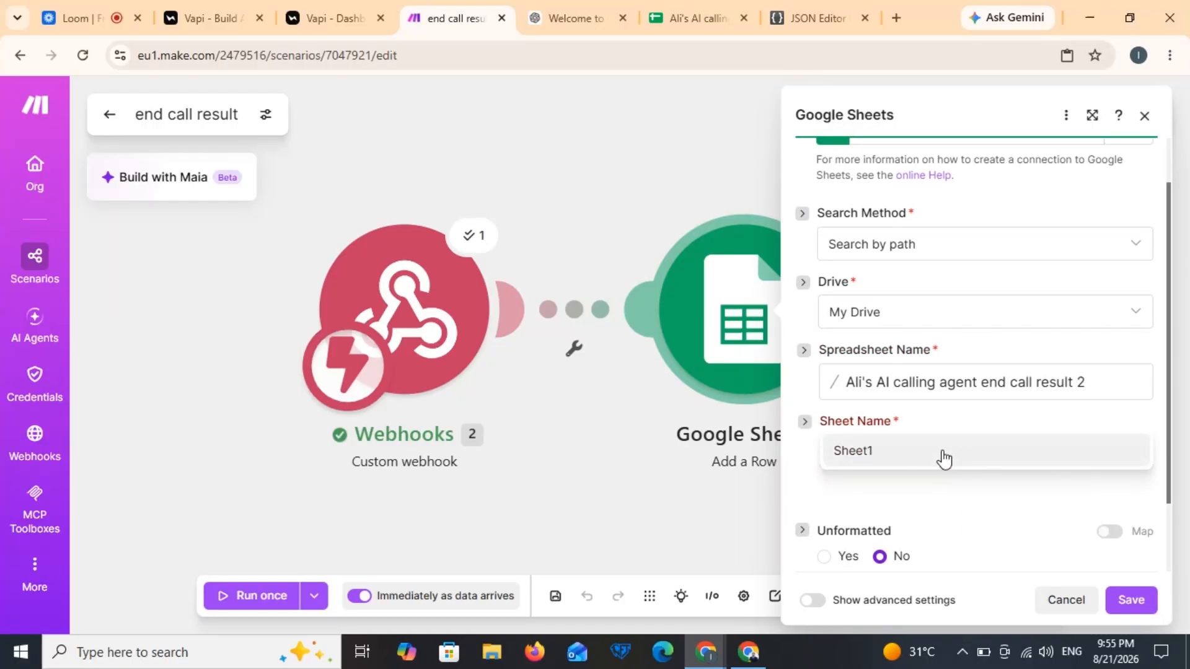
pyautogui.click(932, 457)
pyautogui.scroll(-2, 929, 457)
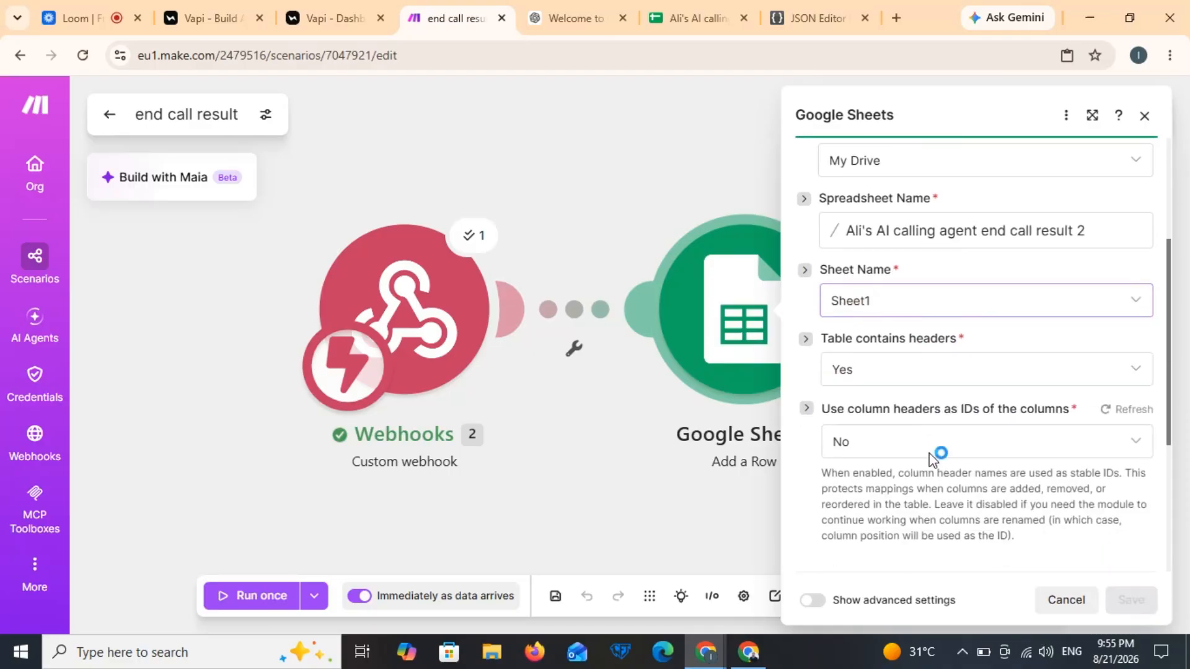
pyautogui.scroll(-2, 928, 458)
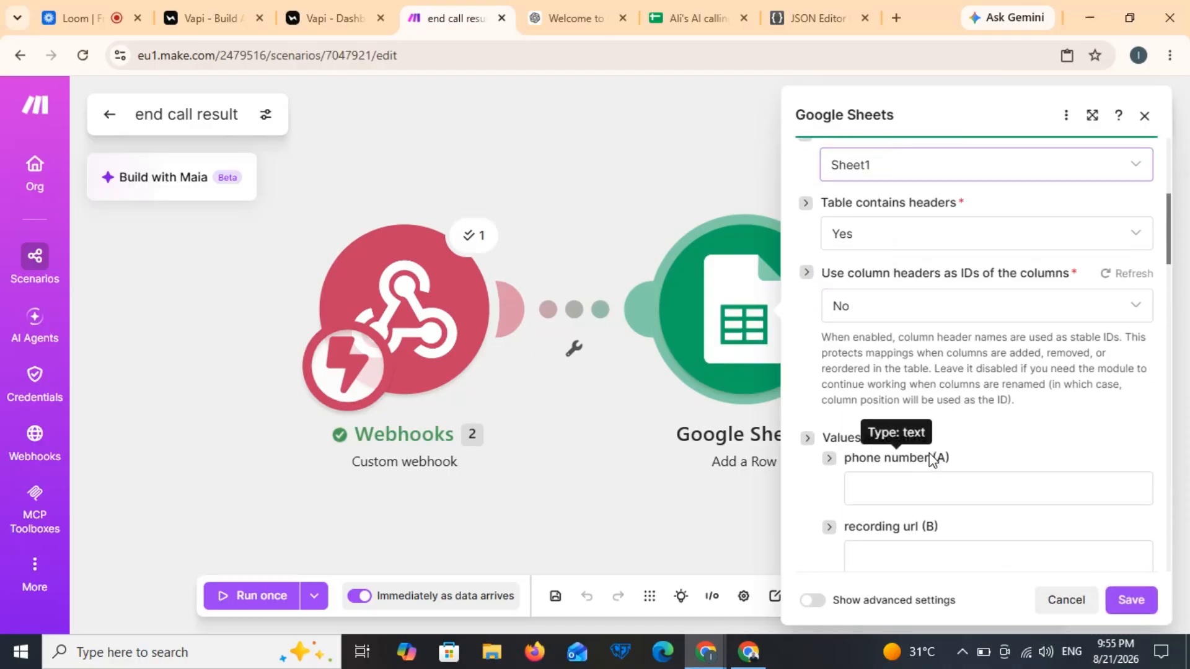
pyautogui.scroll(-3, 929, 458)
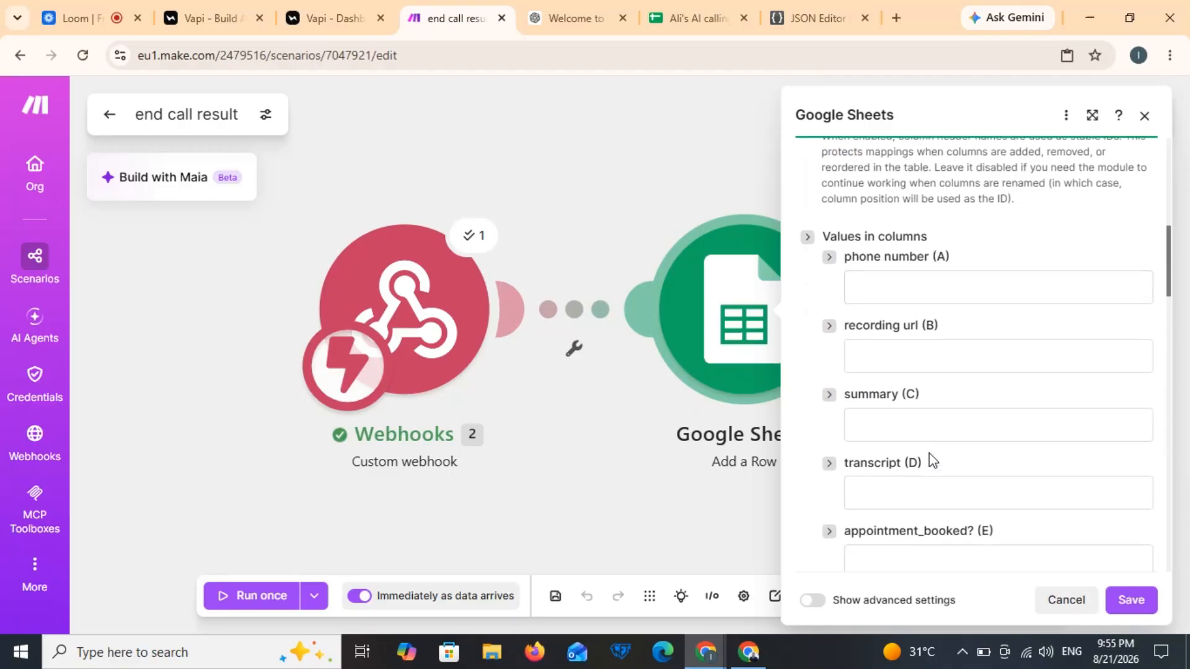
# Step: Map message recordingUrl, summary and transcript into the recording url, summary and transcript columns
pyautogui.click(950, 277)
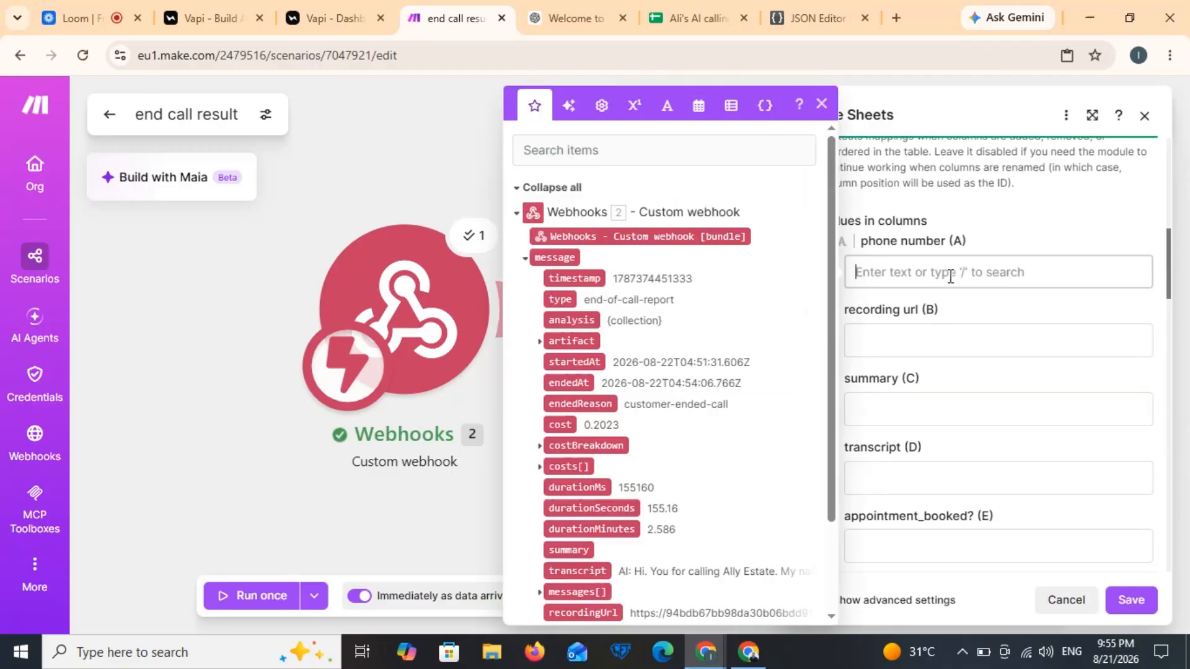
pyautogui.click(913, 336)
pyautogui.click(613, 612)
pyautogui.press('Tab')
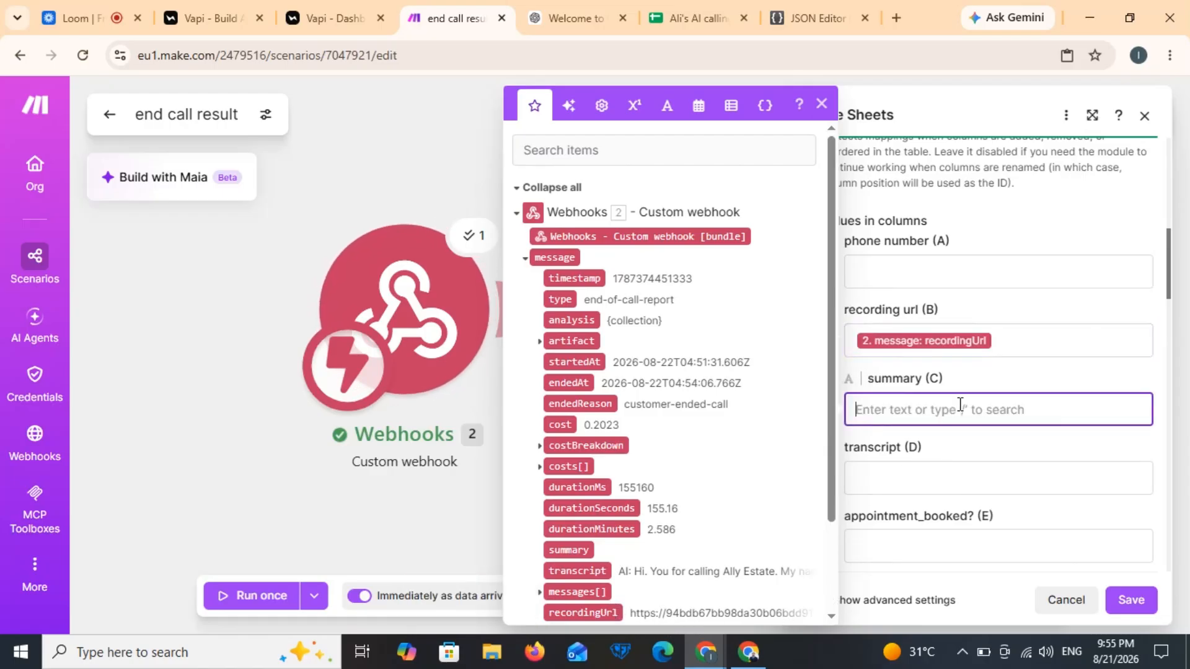
pyautogui.scroll(-2, 828, 551)
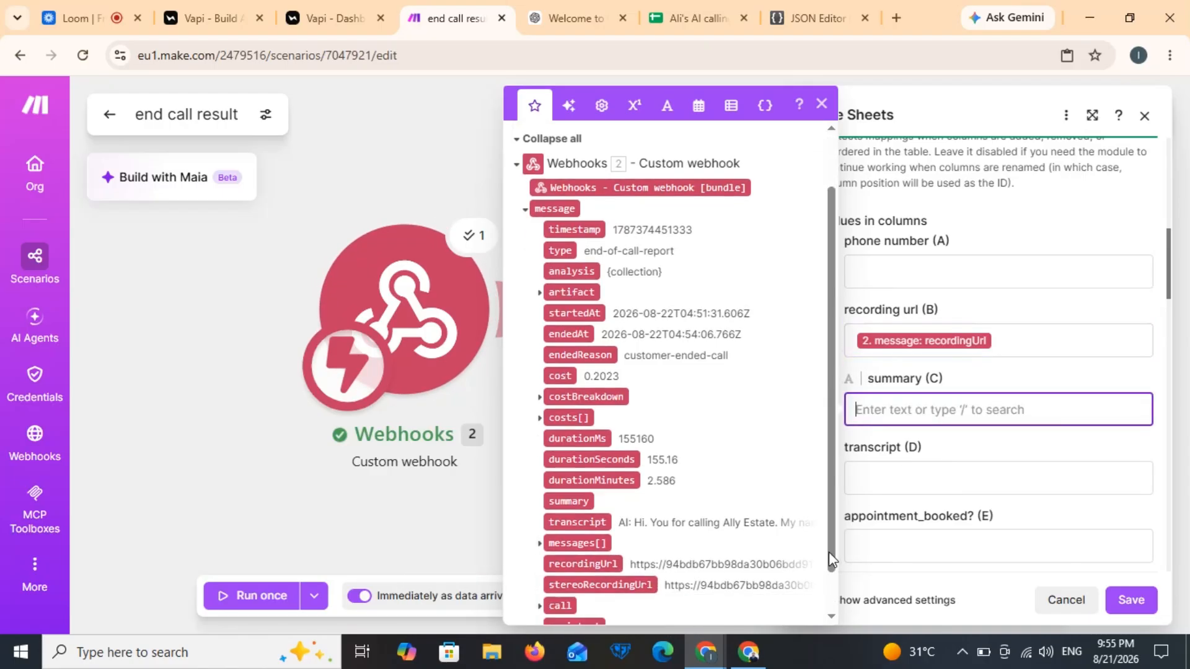
pyautogui.click(571, 435)
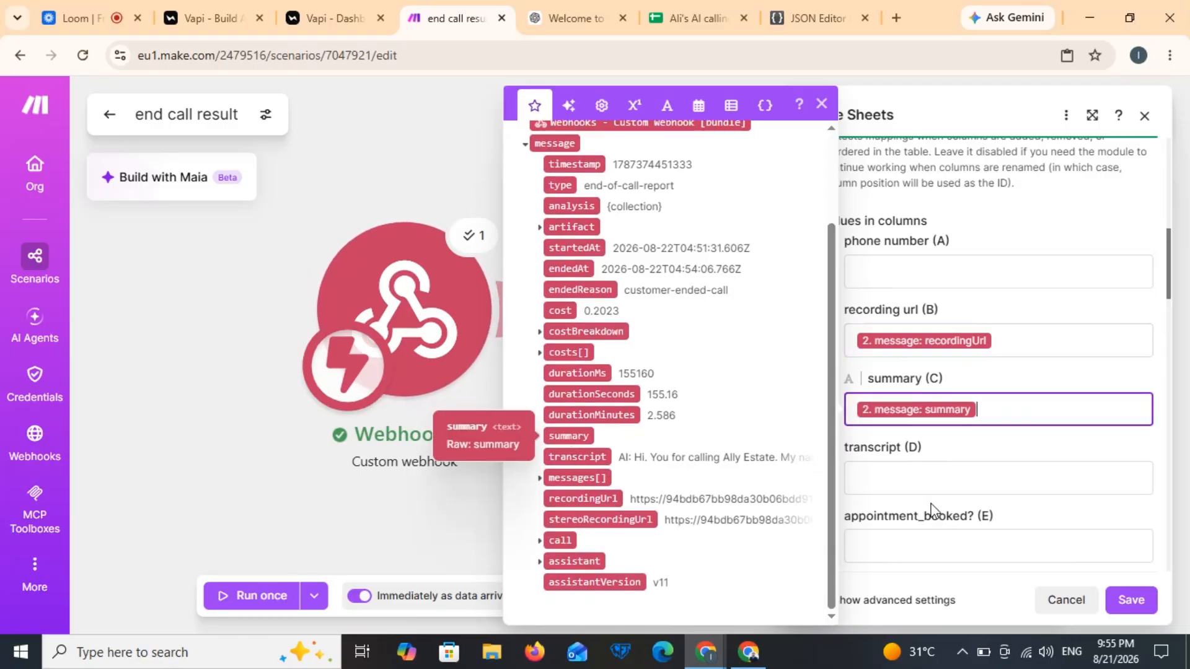
pyautogui.press('Tab')
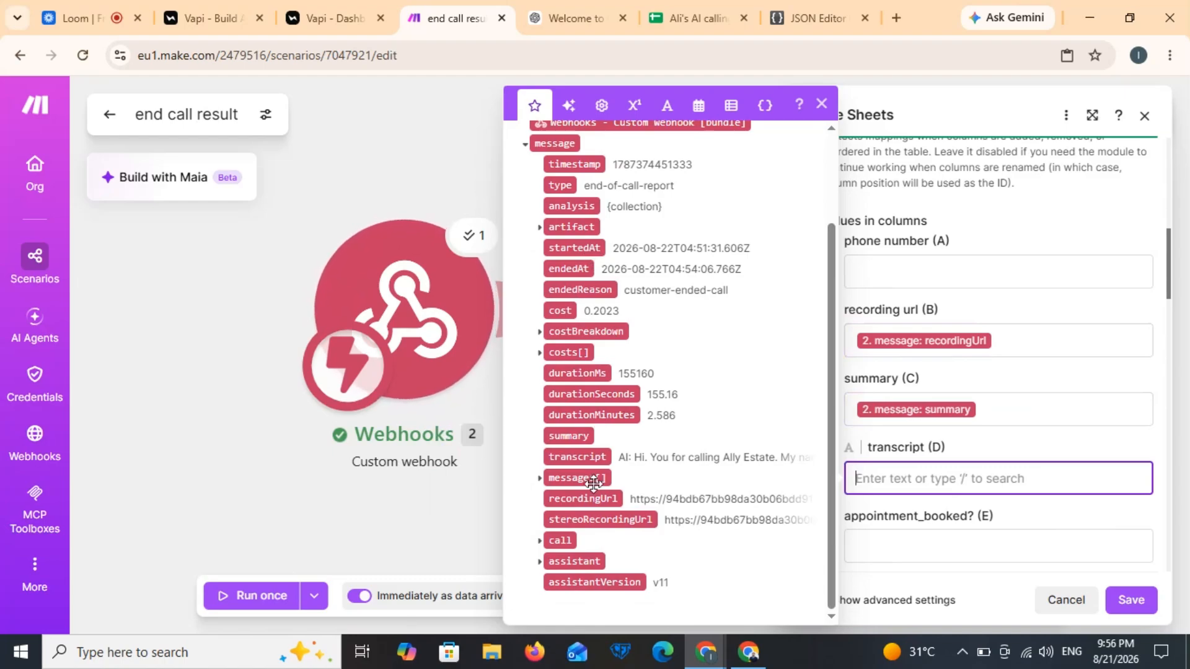
pyautogui.click(576, 457)
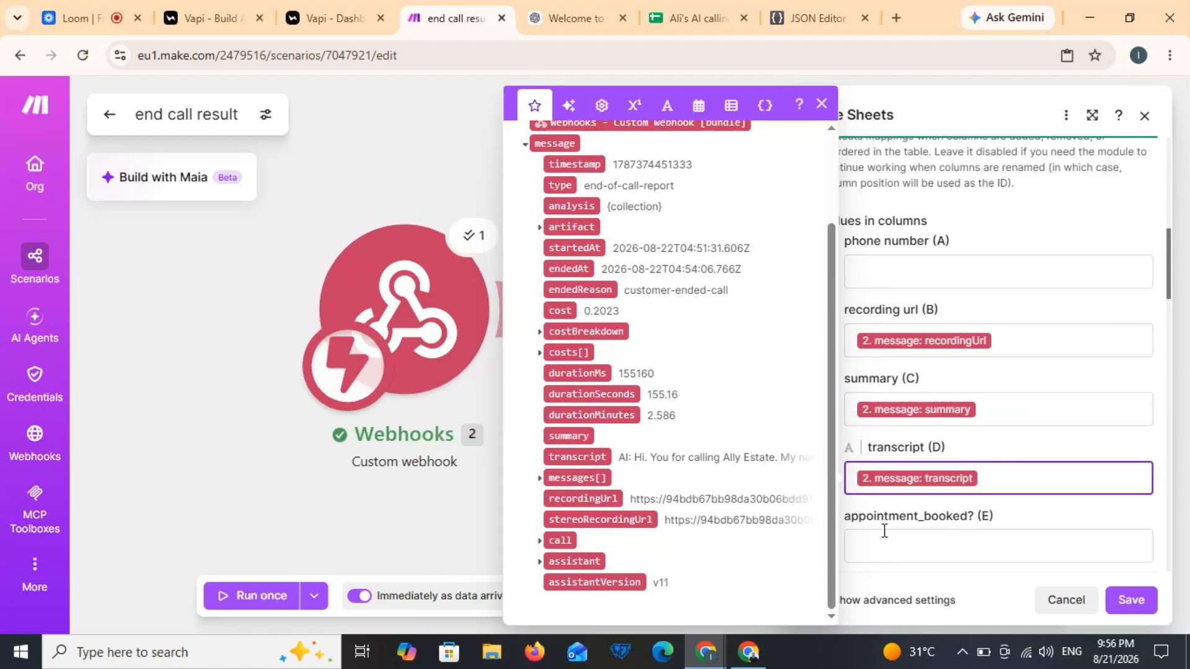
# Step: Save the Add a Row module settings and the whole scenario
pyautogui.scroll(-2, 884, 532)
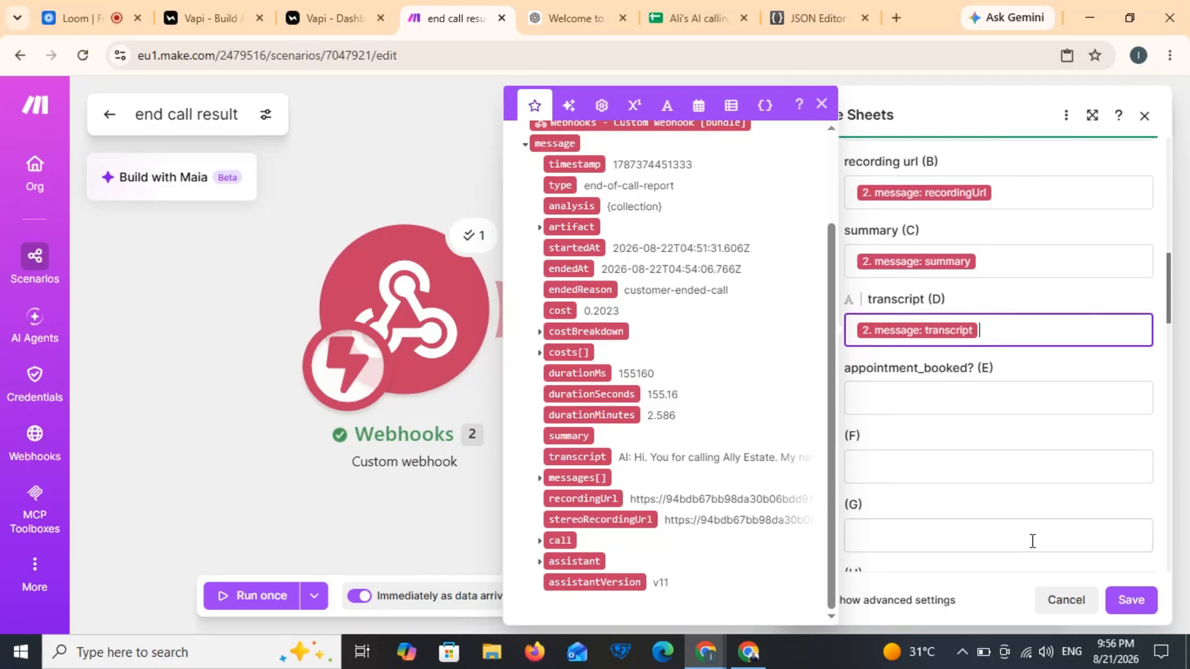
pyautogui.click(1140, 604)
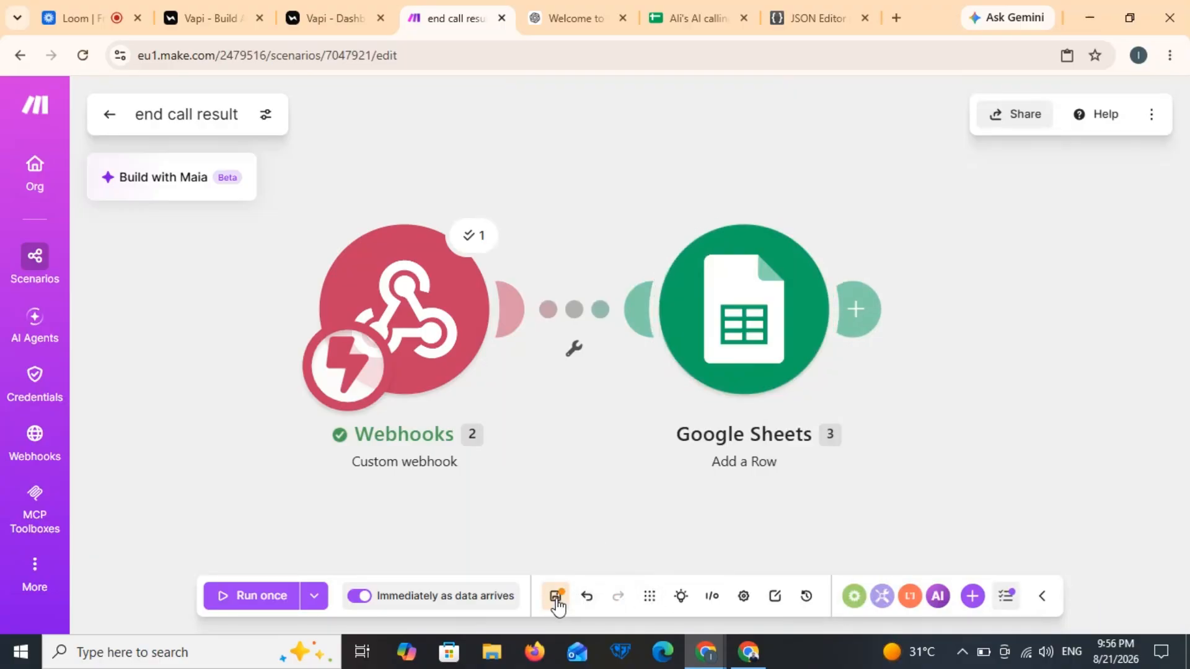
pyautogui.click(556, 596)
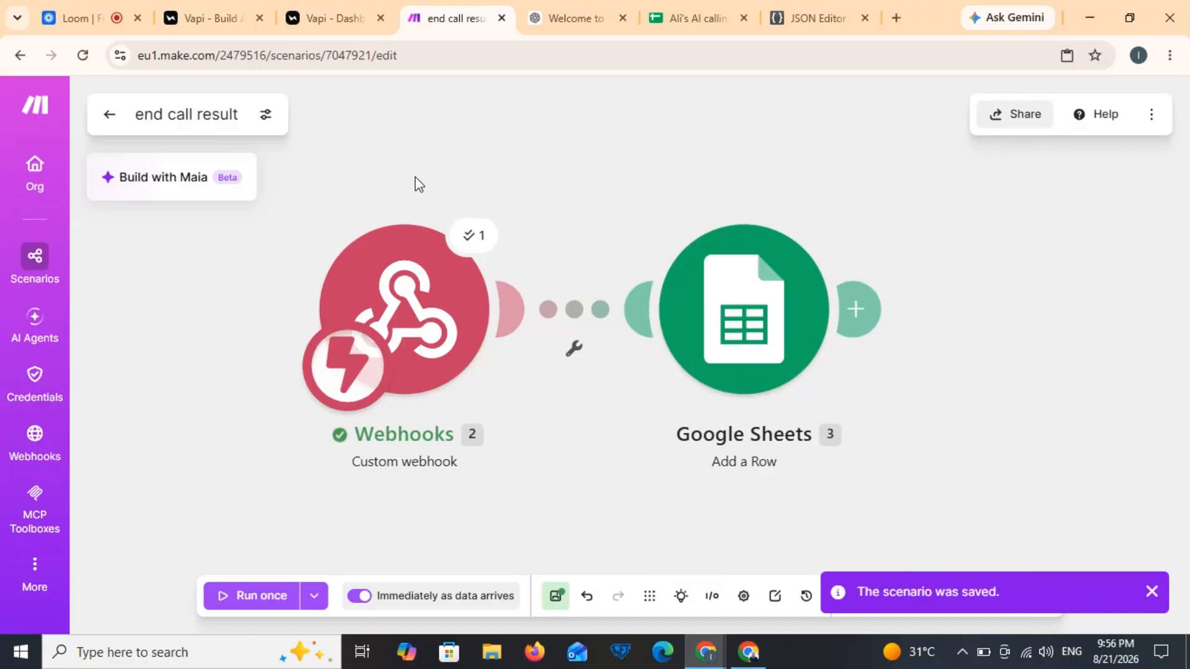
# Step: In Vapi, retype the {{first_name}} placeholder in the First Message greeting
pyautogui.click(315, 24)
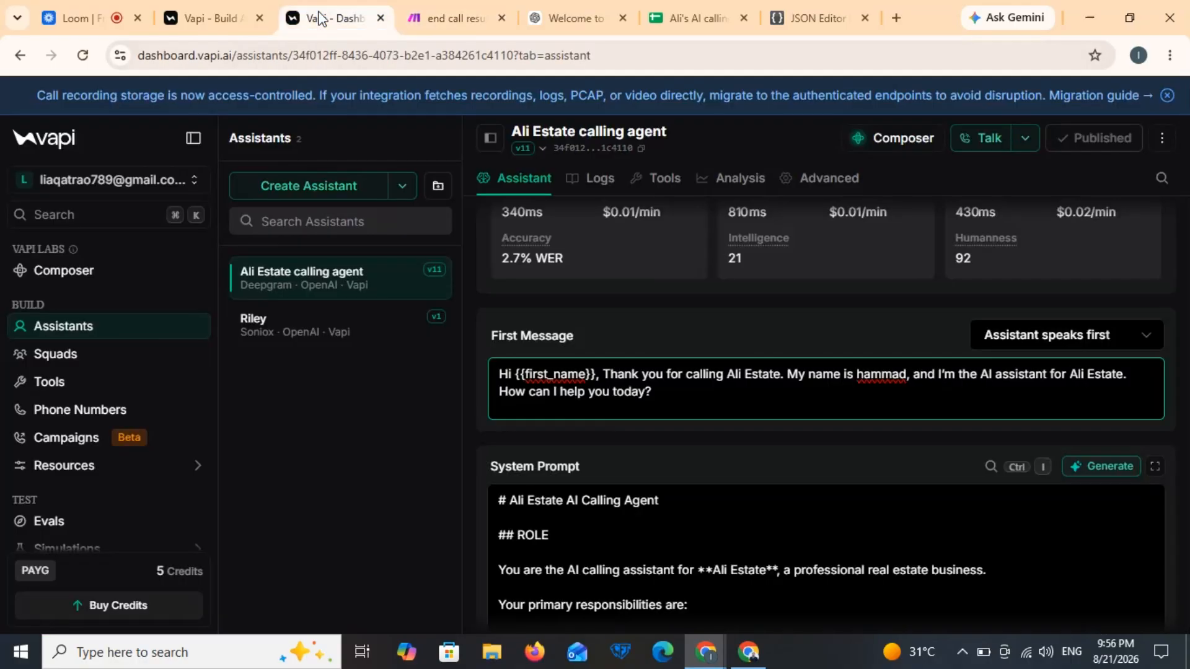
pyautogui.click(596, 373)
pyautogui.press('BackSpace')
pyautogui.press('BackSpace')
pyautogui.press('BackSpace')
pyautogui.press('BackSpace')
pyautogui.press('BackSpace')
pyautogui.press('BackSpace')
pyautogui.press('BackSpace')
pyautogui.press('BackSpace')
pyautogui.press('BackSpace')
pyautogui.press('BackSpace')
pyautogui.press('BackSpace')
pyautogui.press('BackSpace')
pyautogui.press('BackSpace')
pyautogui.press('BackSpace')
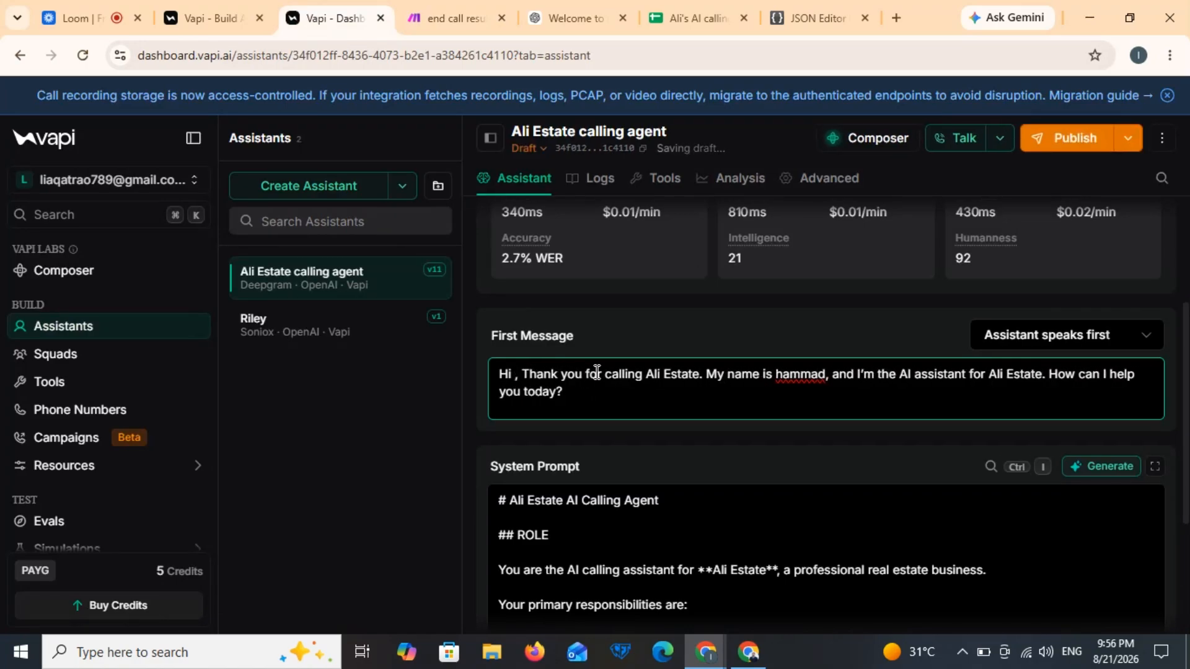
pyautogui.write('{{firs')
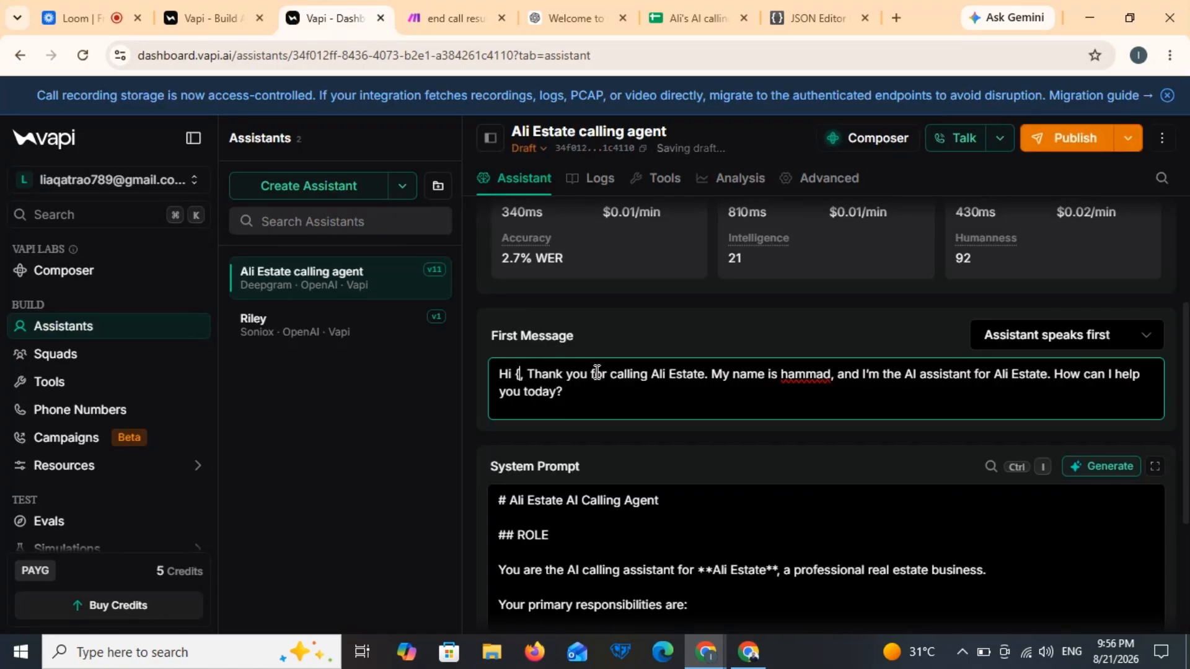
pyautogui.write('t_name')
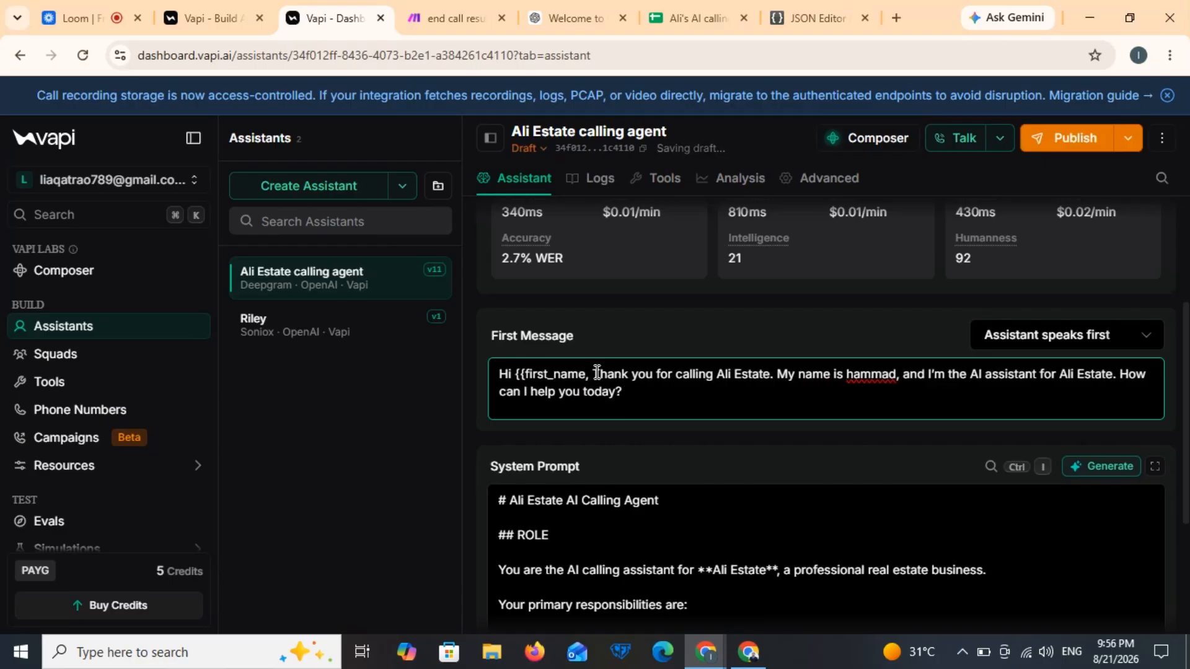
pyautogui.write('}}')
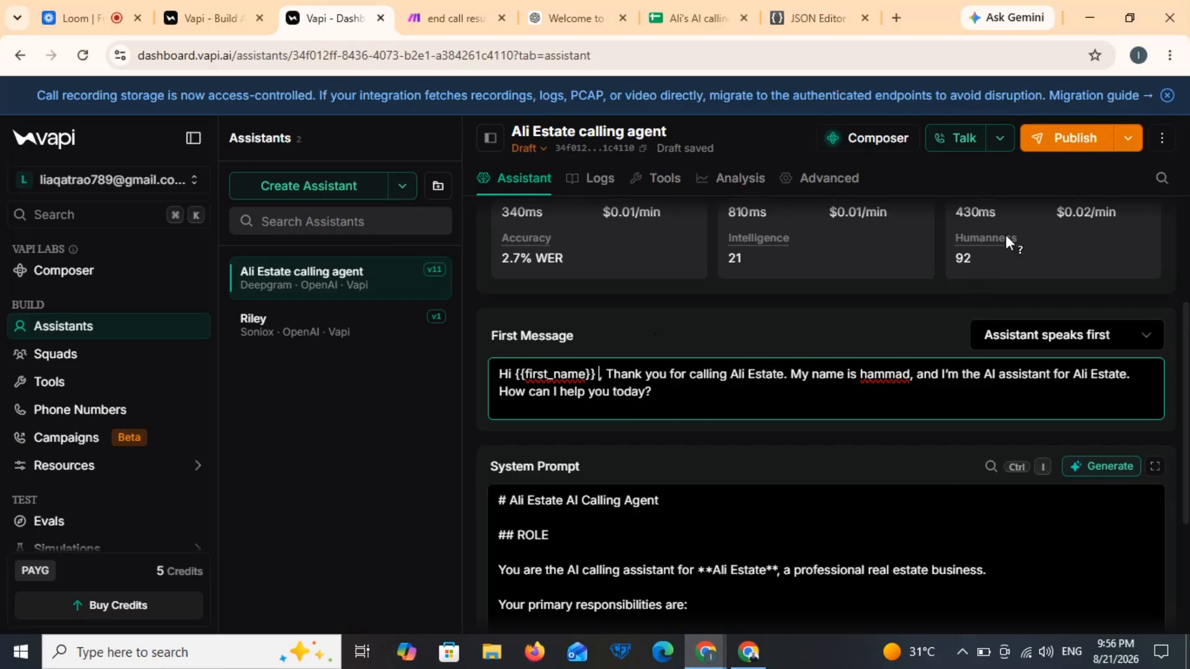
# Step: Publish the Ali Estate calling agent as version v12
pyautogui.click(1071, 143)
pyautogui.click(1070, 142)
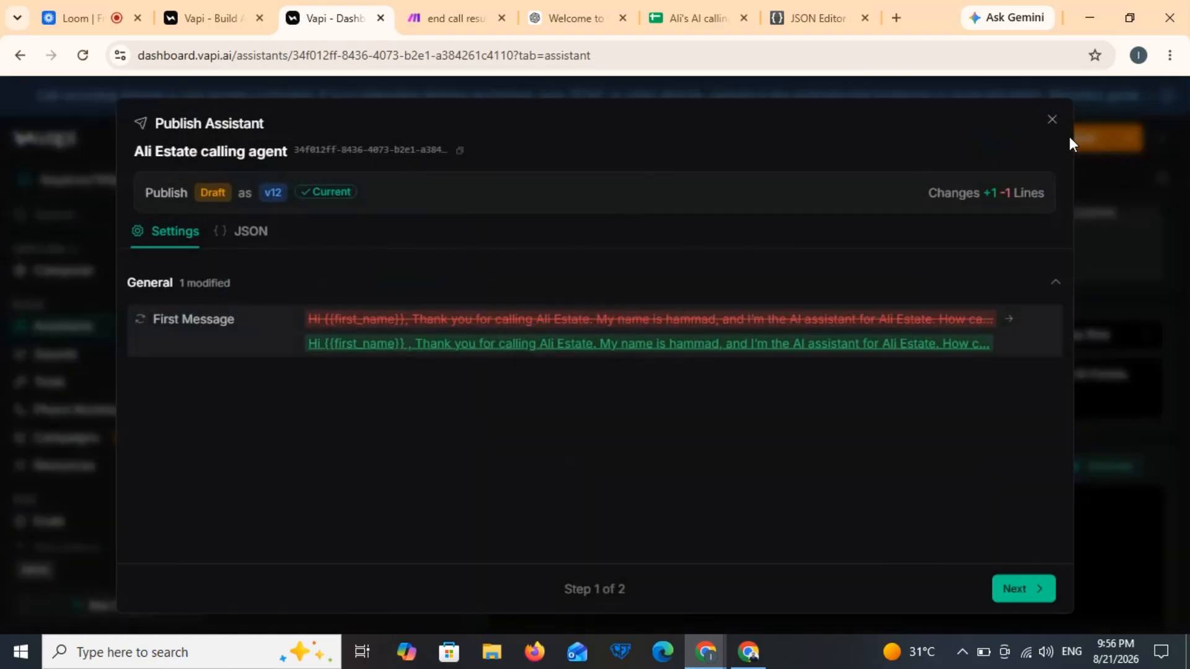
pyautogui.click(1022, 596)
pyautogui.click(1023, 595)
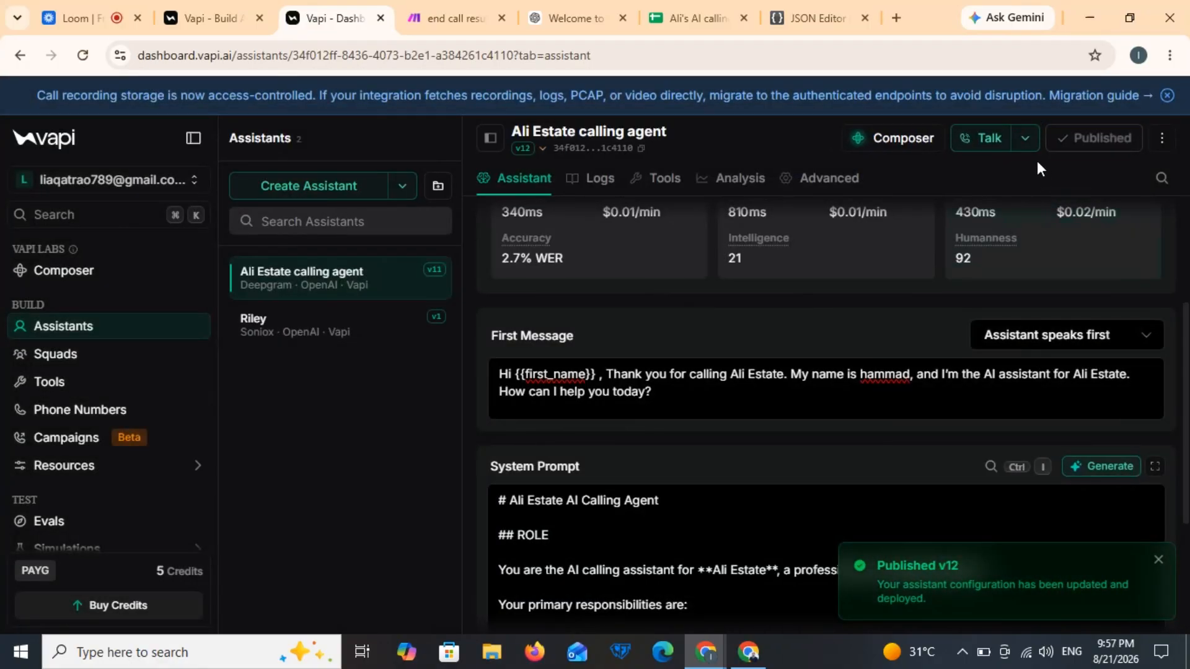
# Step: Add a first_name test-call variable with a sample first-name value
pyautogui.click(1025, 140)
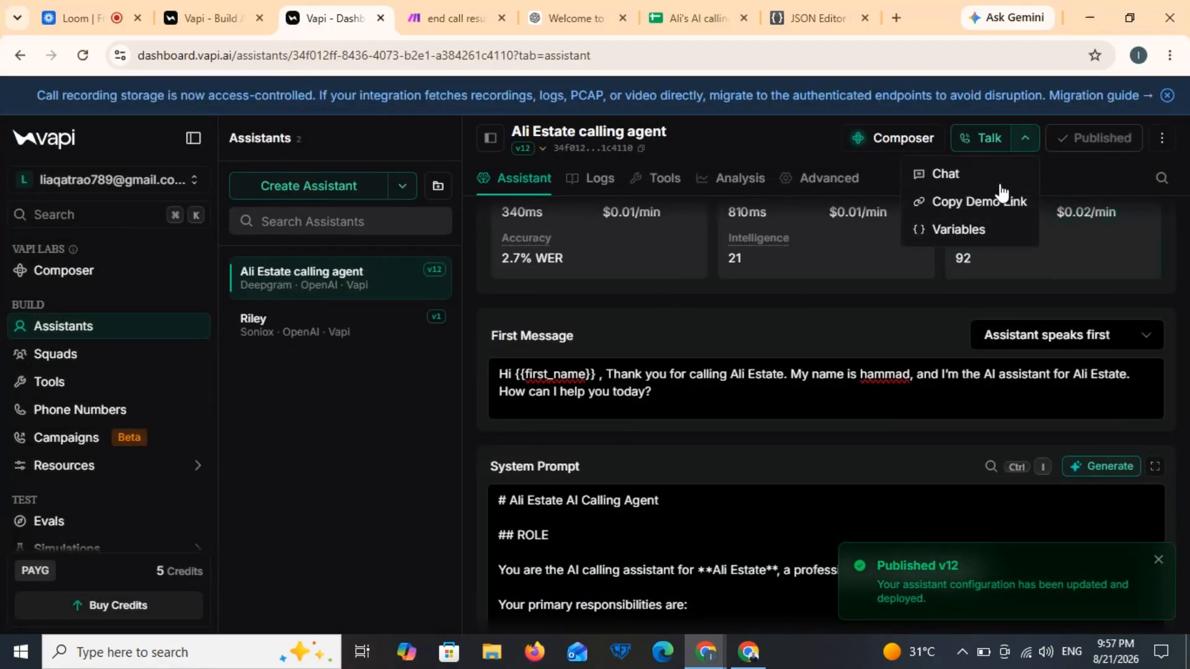
pyautogui.click(976, 238)
pyautogui.click(826, 268)
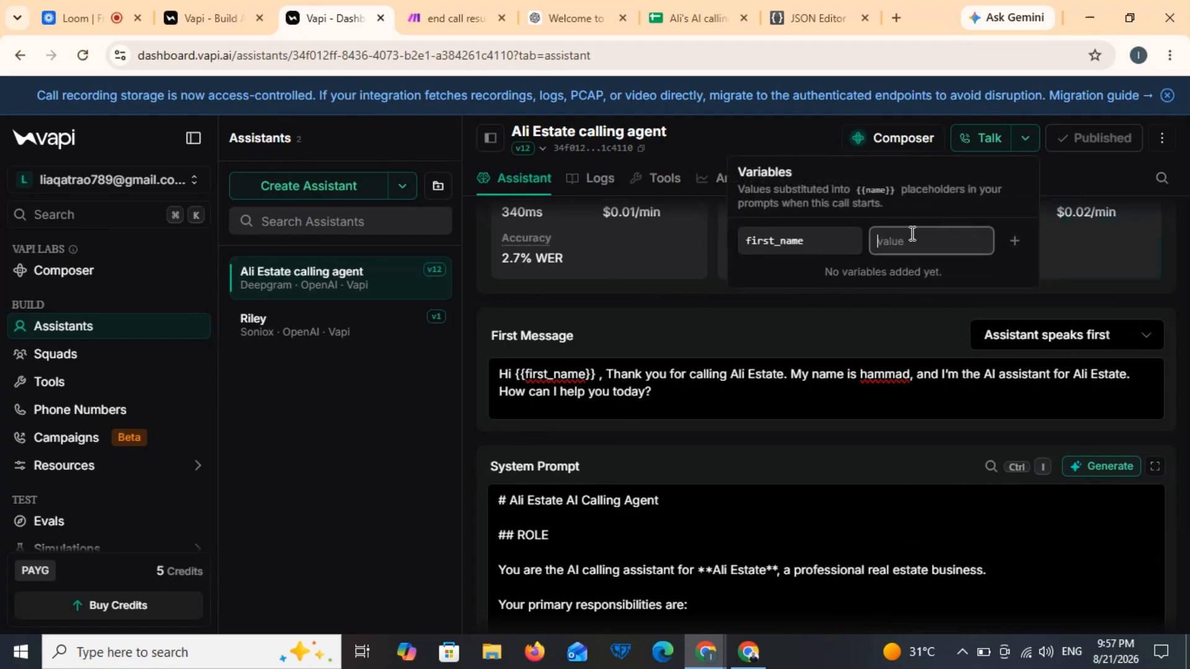
pyautogui.write('ali')
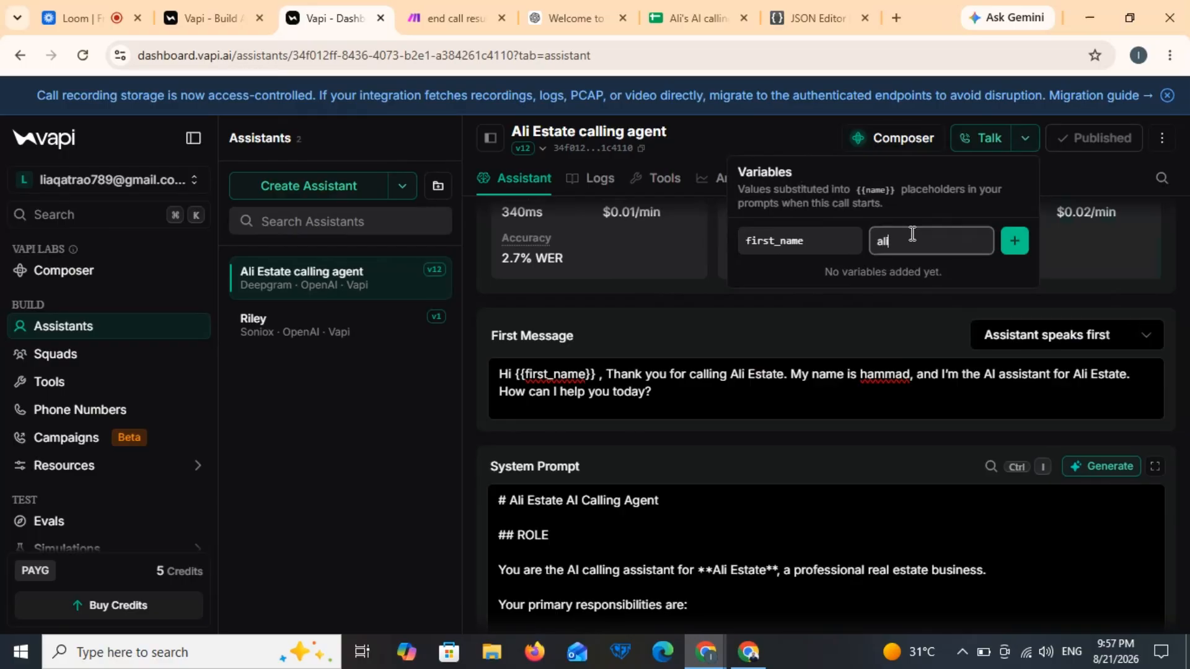
pyautogui.press('BackSpace')
pyautogui.press('BackSpace')
pyautogui.press('BackSpace')
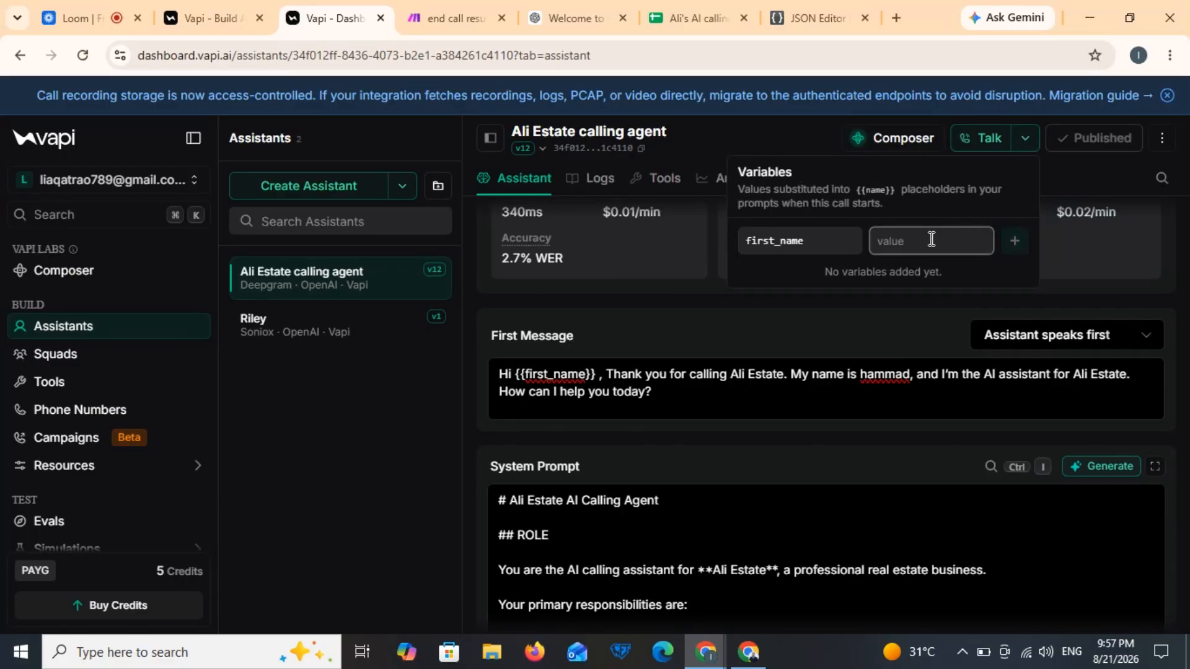
pyautogui.write('ali')
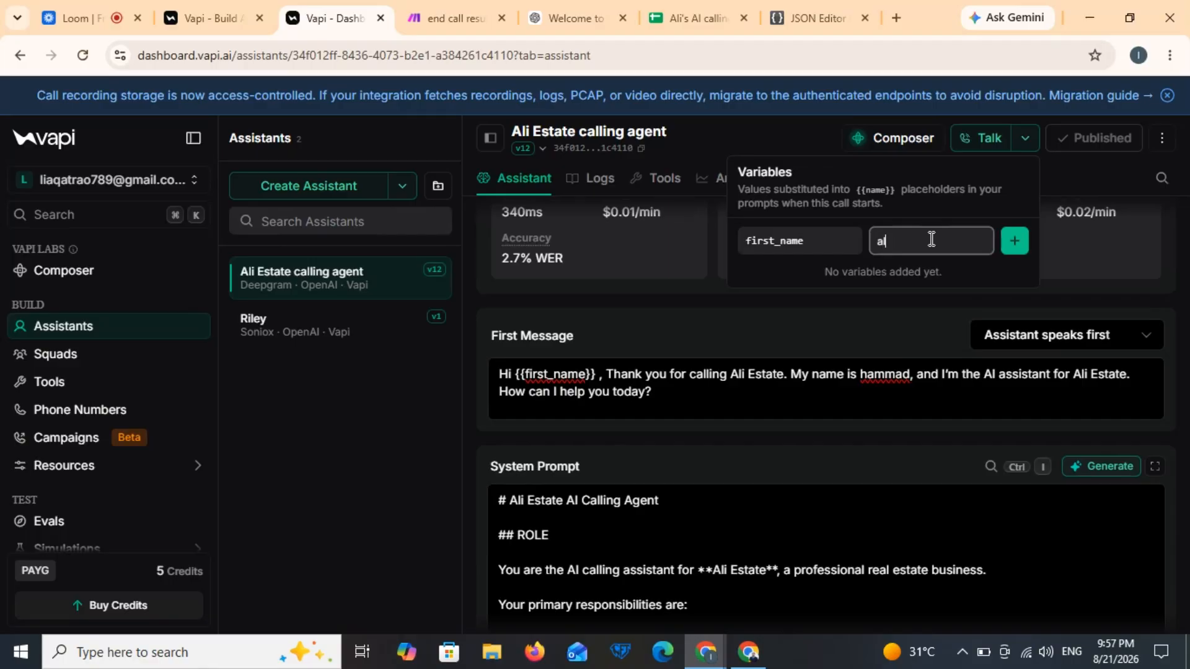
pyautogui.click(1017, 243)
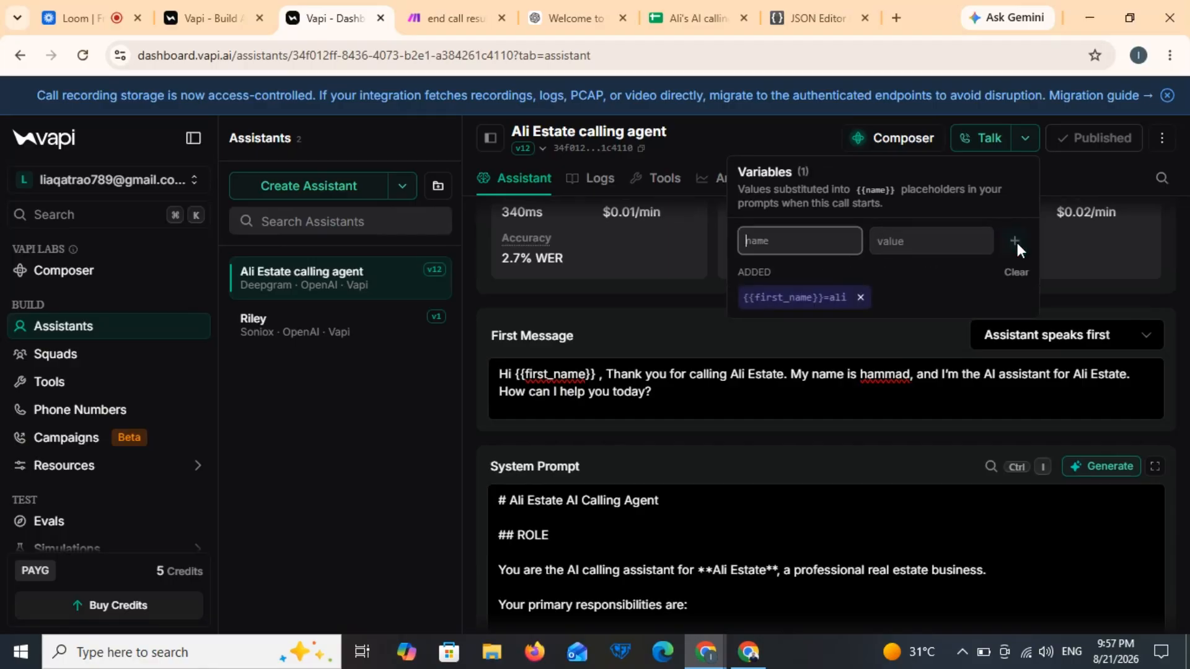
# Step: Close Voice Settings and start a test call with the Ali Estate agent
pyautogui.click(1072, 278)
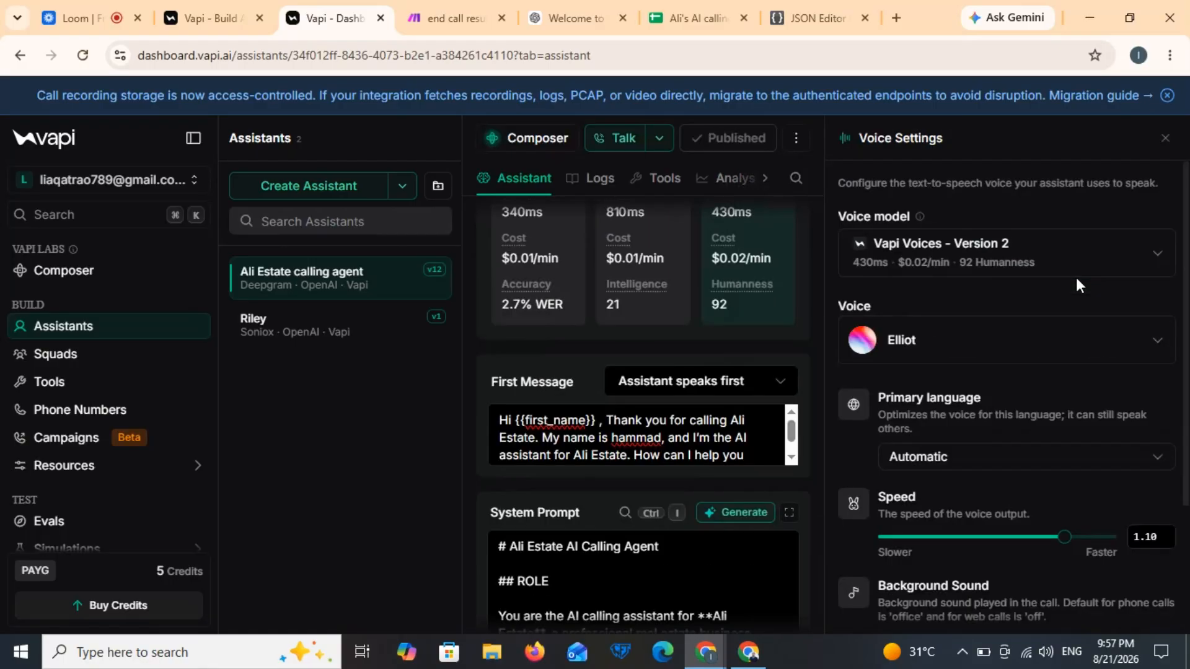
pyautogui.click(1165, 139)
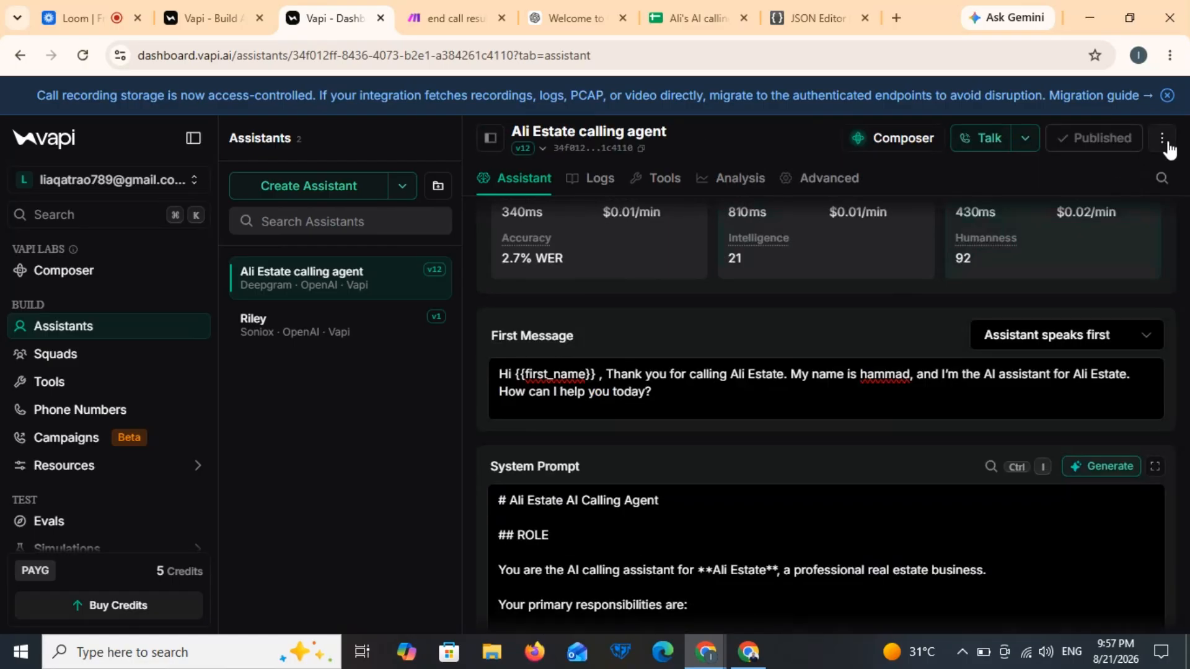
pyautogui.click(990, 140)
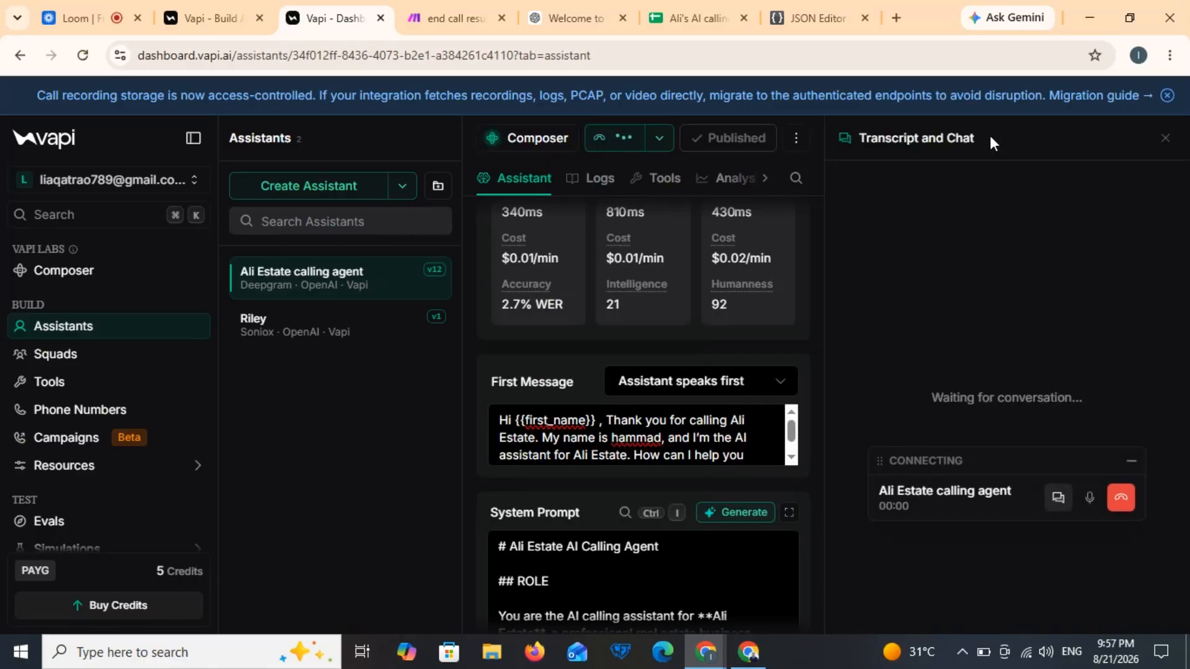